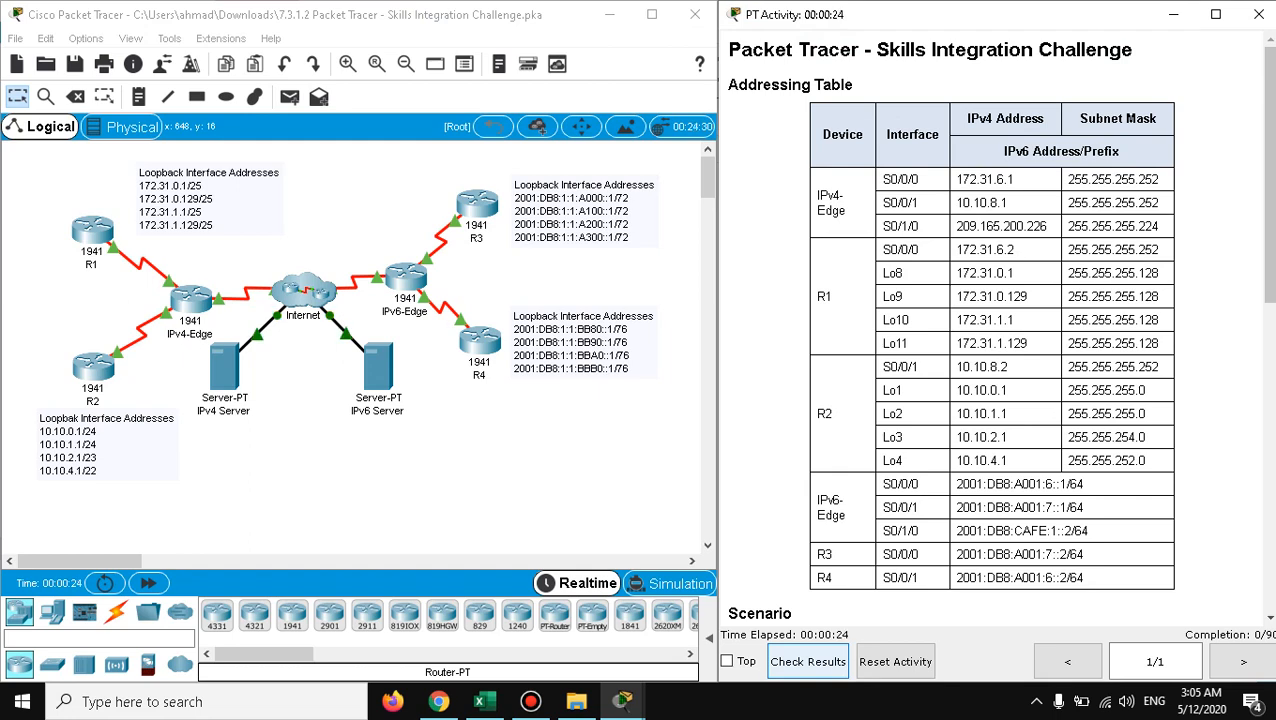
Step: Enter global configuration mode on router R1's command line
scroll(999, 323, "down", 3)
scroll(999, 325, "down", 7)
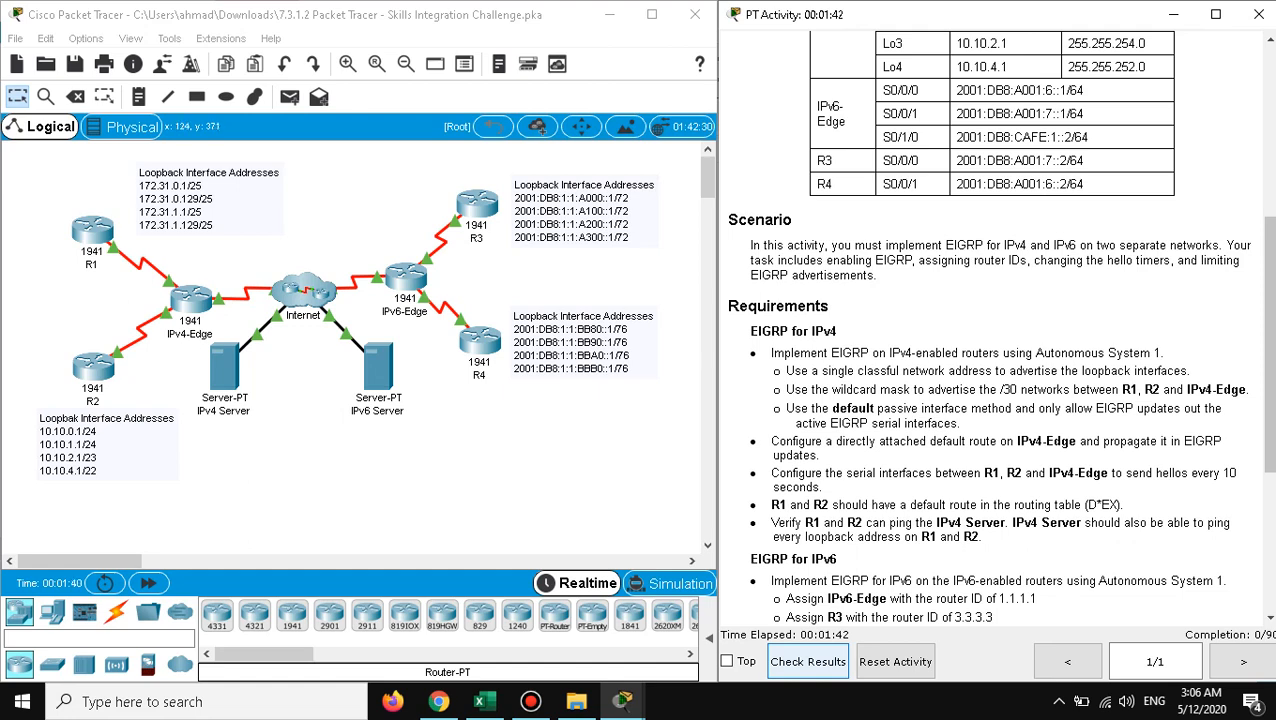
left_click(92, 230)
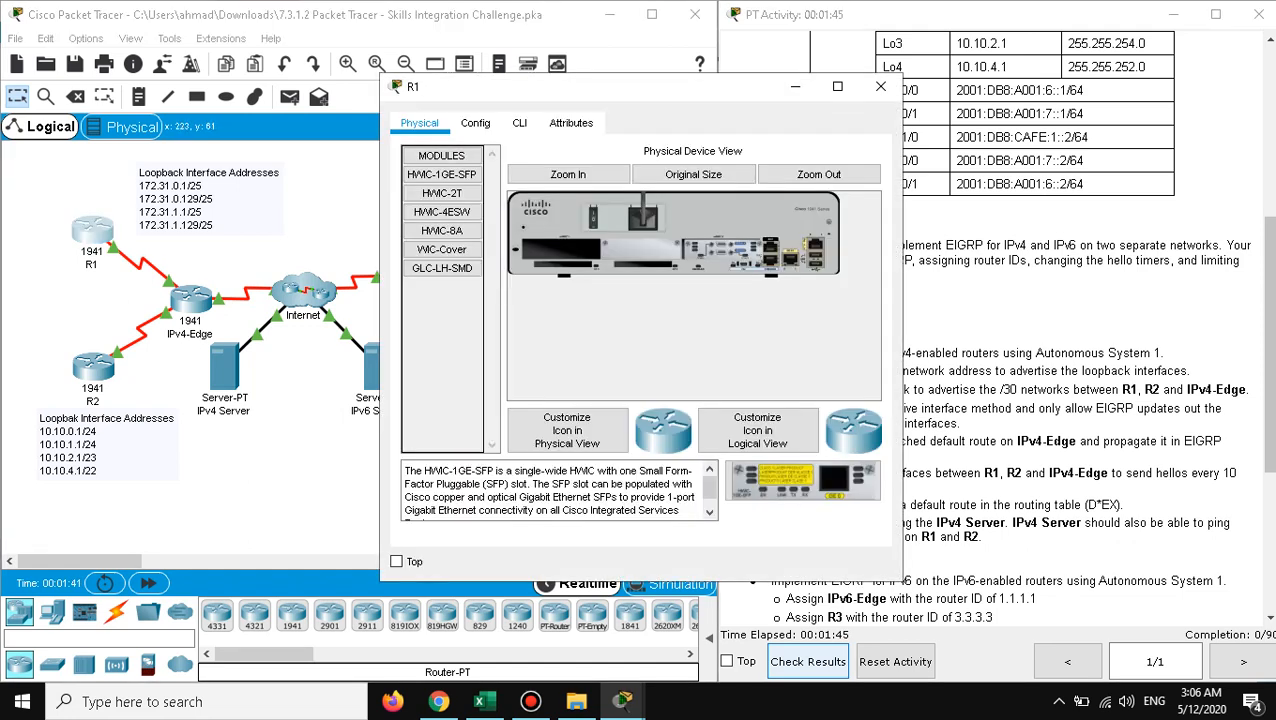
left_click(519, 122)
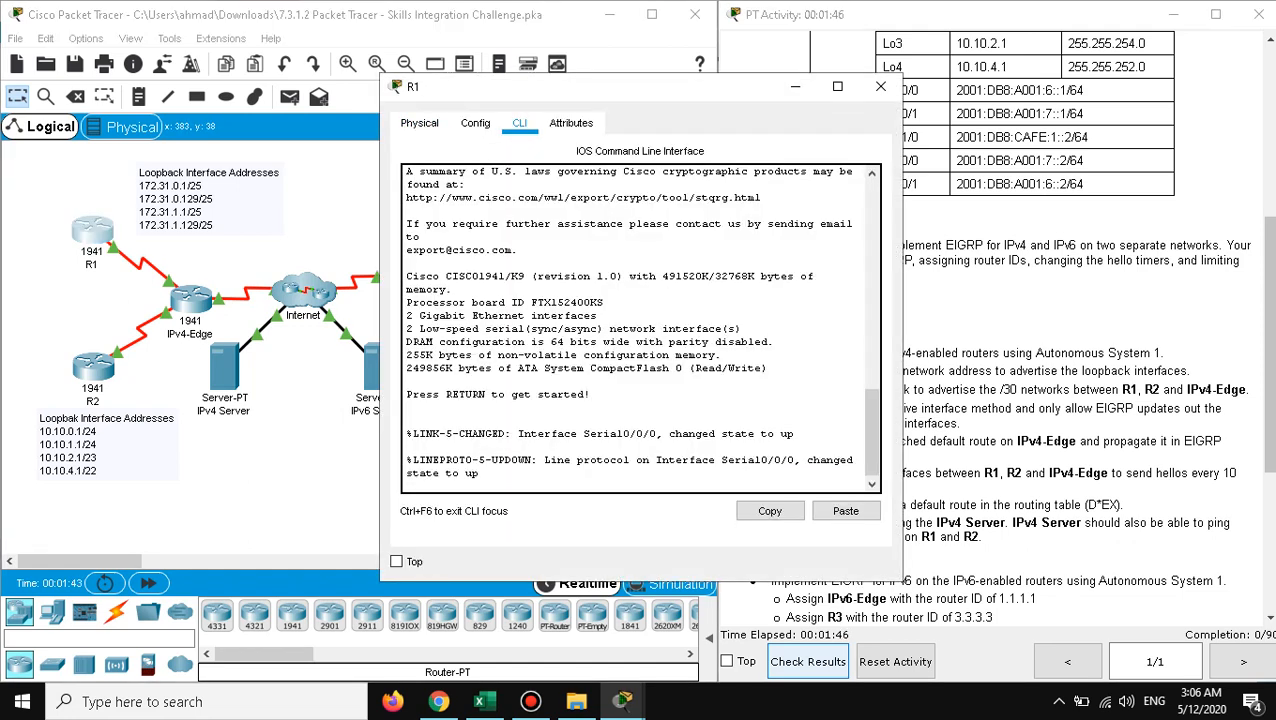
key("Return")
key("Return")
type("ena")
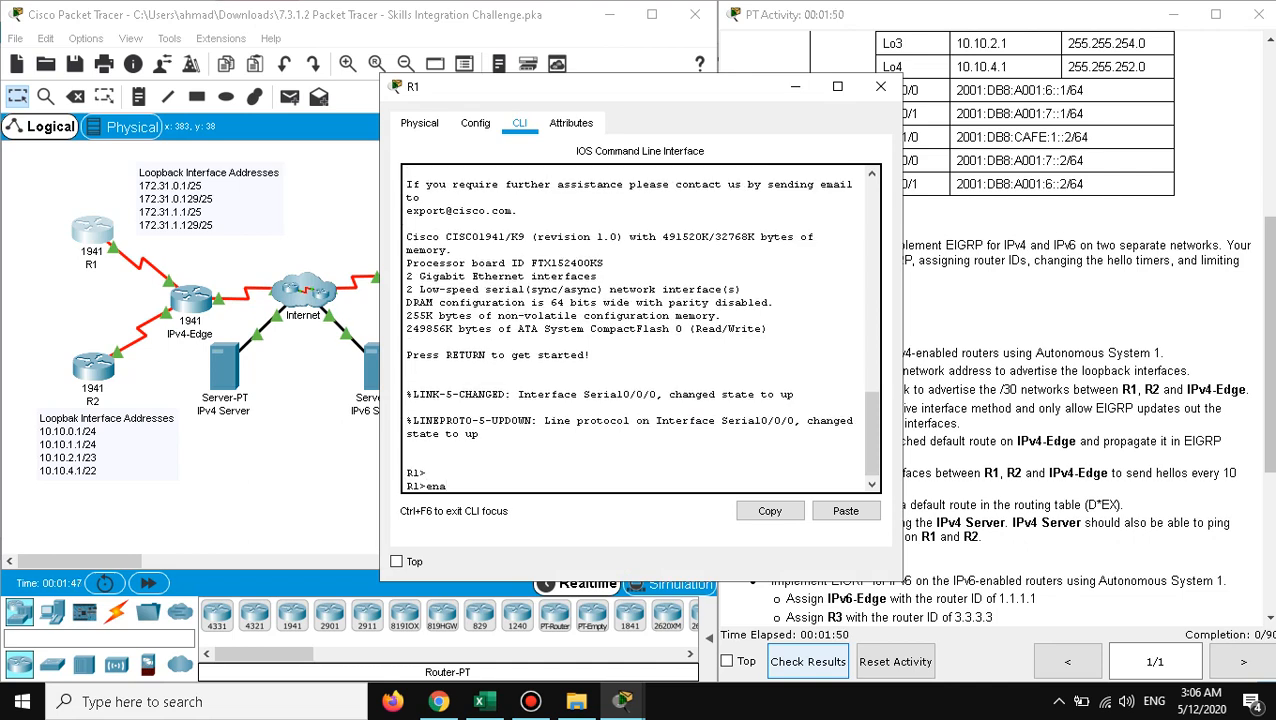
key("Return")
type("congf")
key("Return")
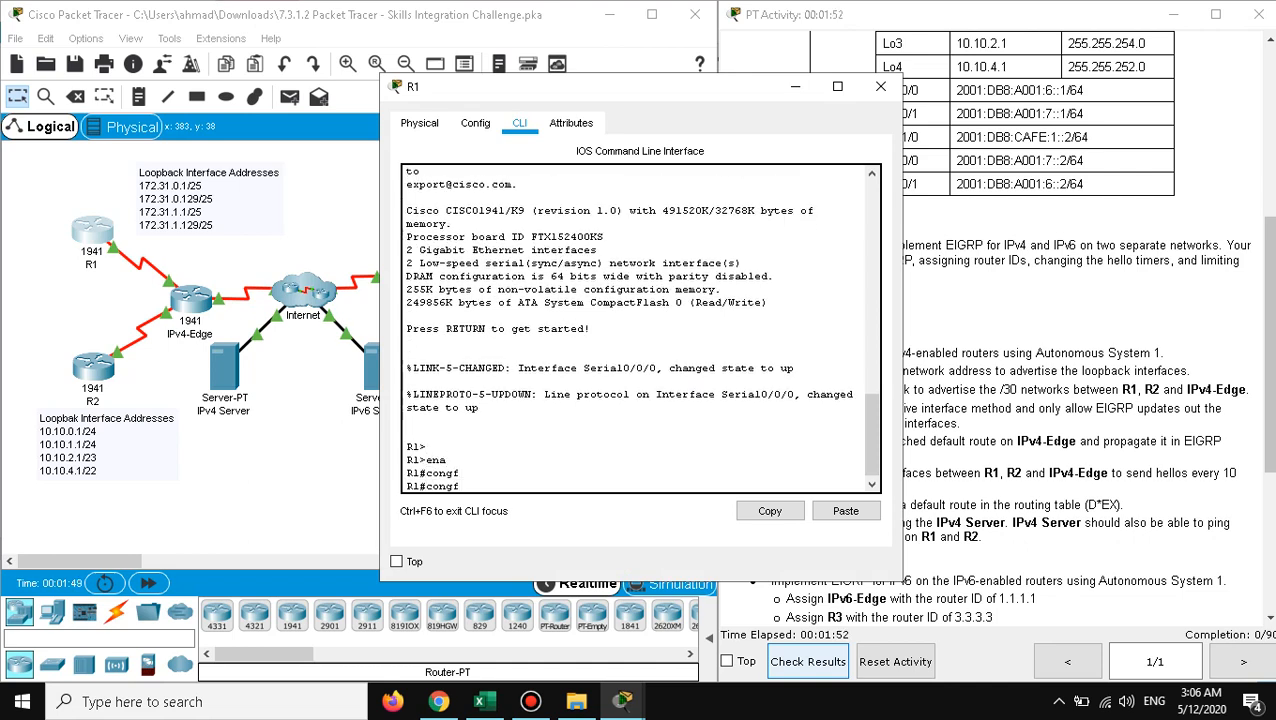
key("BackSpace")
key("BackSpace")
type("f")
key("Tab")
key("Return")
key("Return")
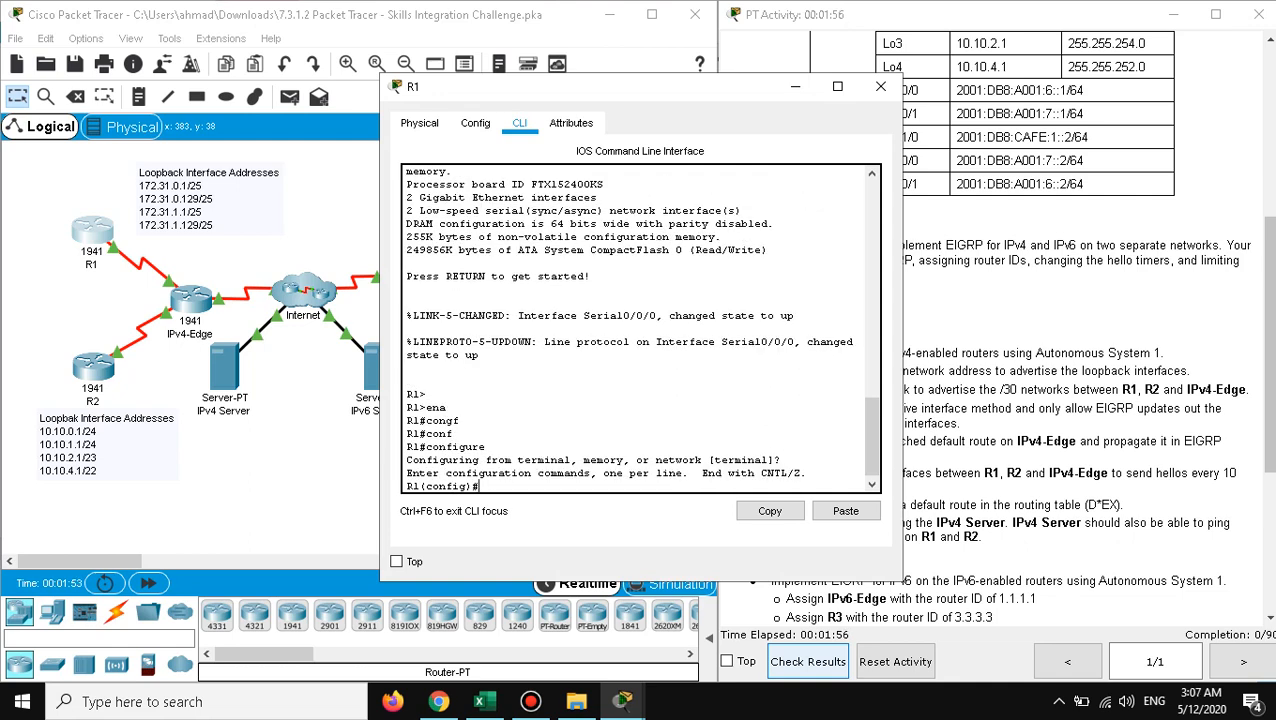
Step: Enable EIGRP with autonomous system 1 on R1
type("ro")
key("Tab")
type("ei")
key("Tab")
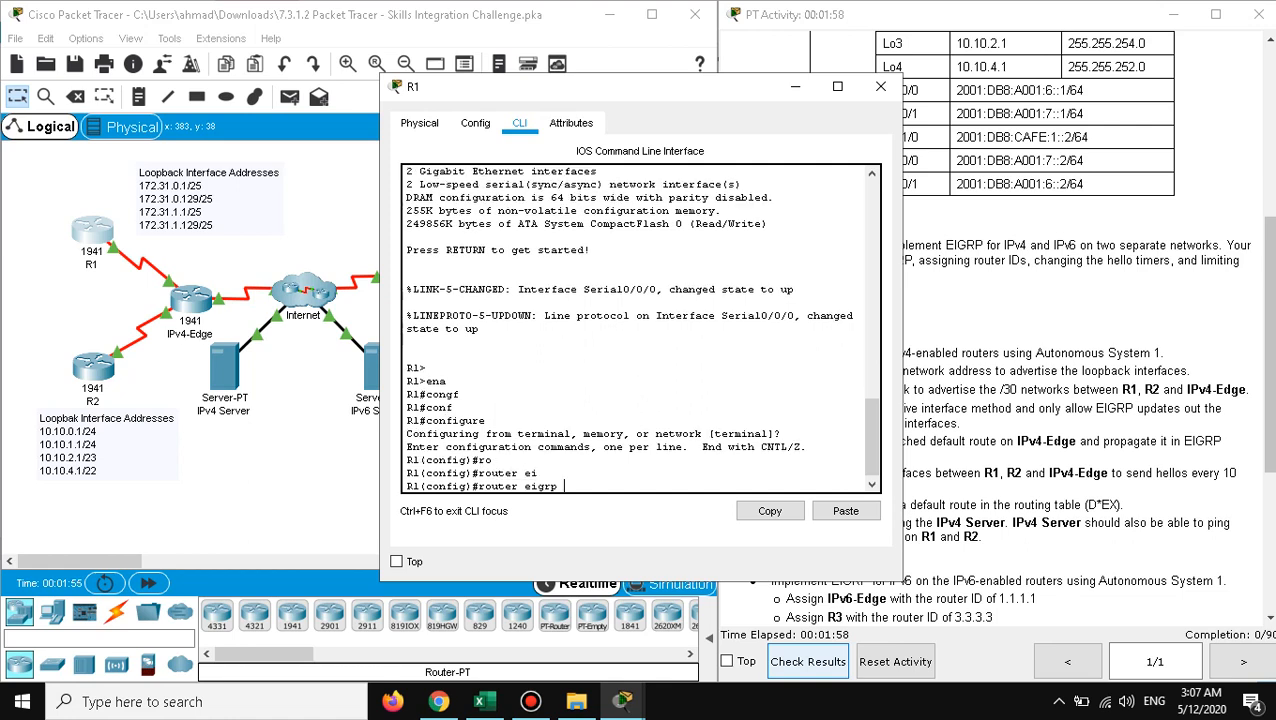
type("1")
key("Return")
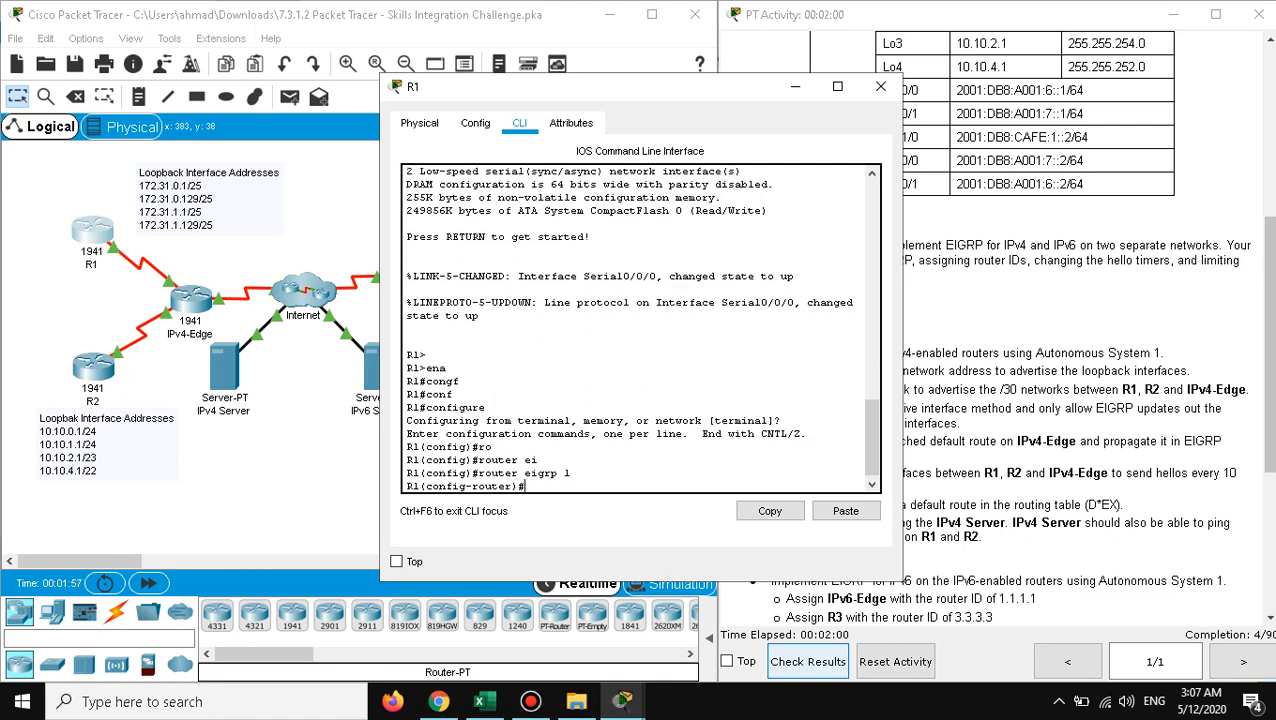
type("pas")
key("Tab")
type("inter")
key("Tab")
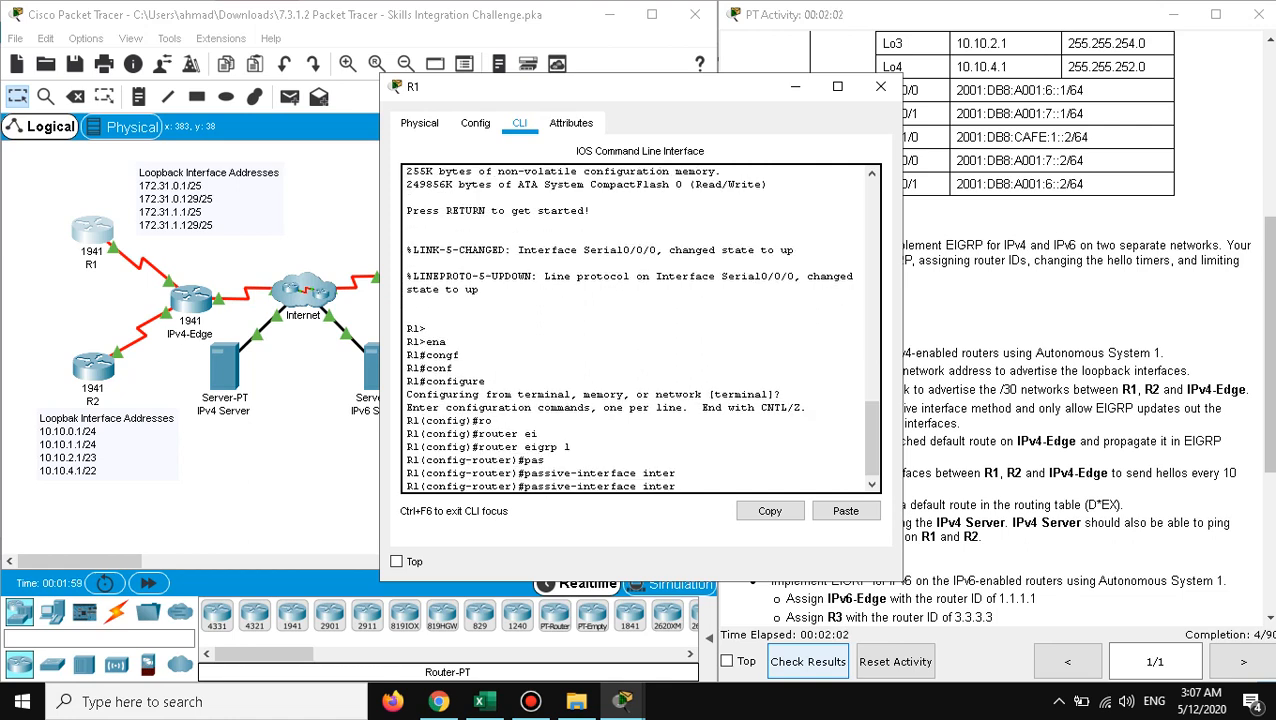
key("BackSpace")
key("BackSpace")
key("BackSpace")
key("BackSpace")
key("BackSpace")
type("deg")
key("Tab")
key("BackSpace")
key("BackSpace")
type("f")
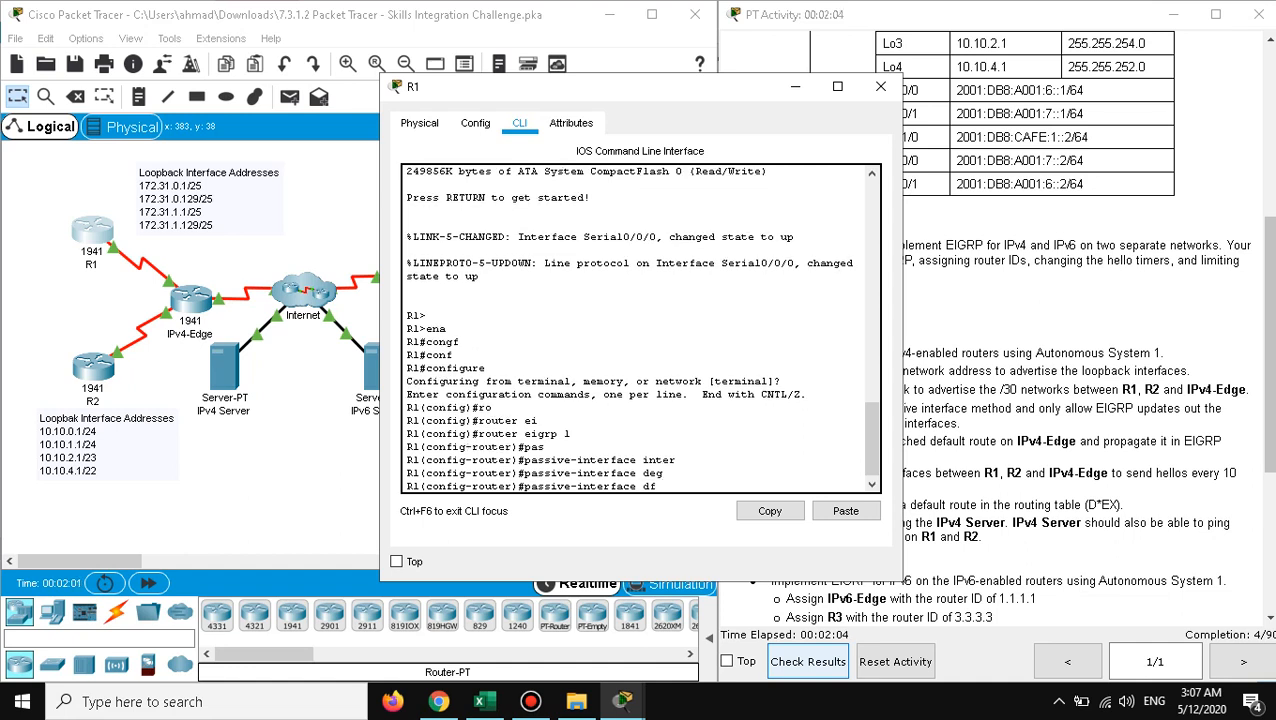
key("BackSpace")
type("ef")
key("Tab")
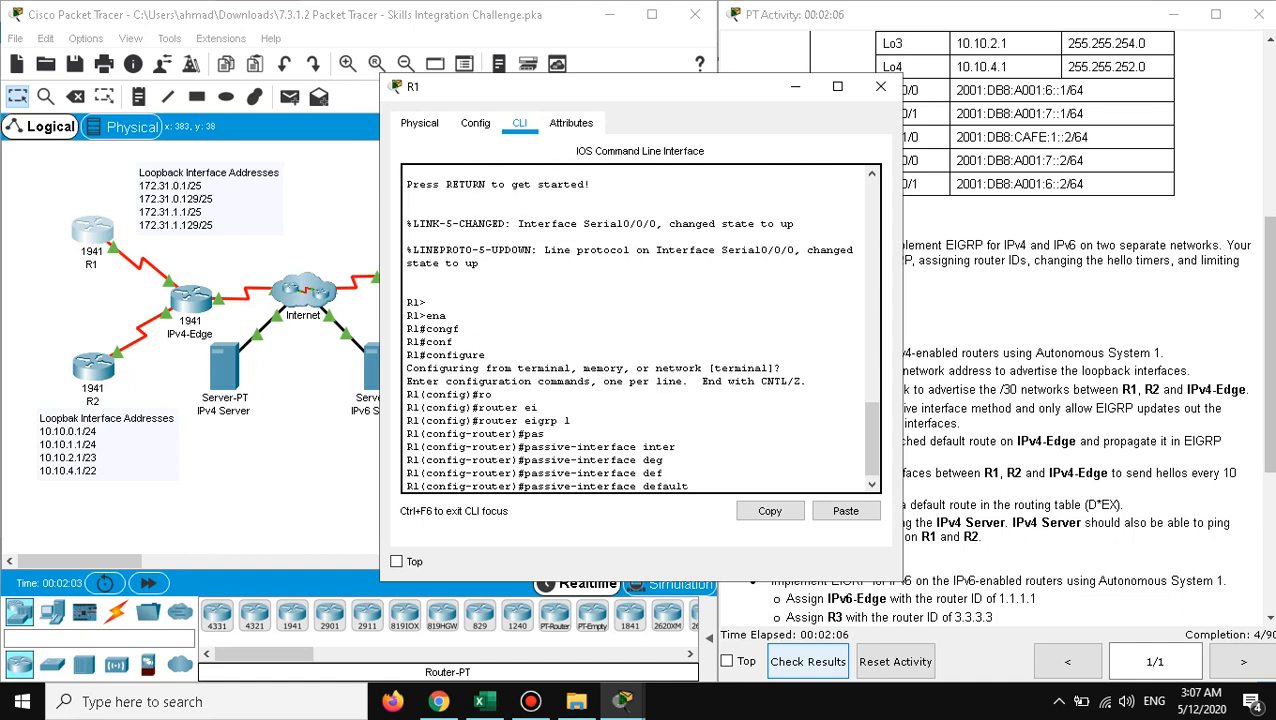
type("ser")
key("Tab")
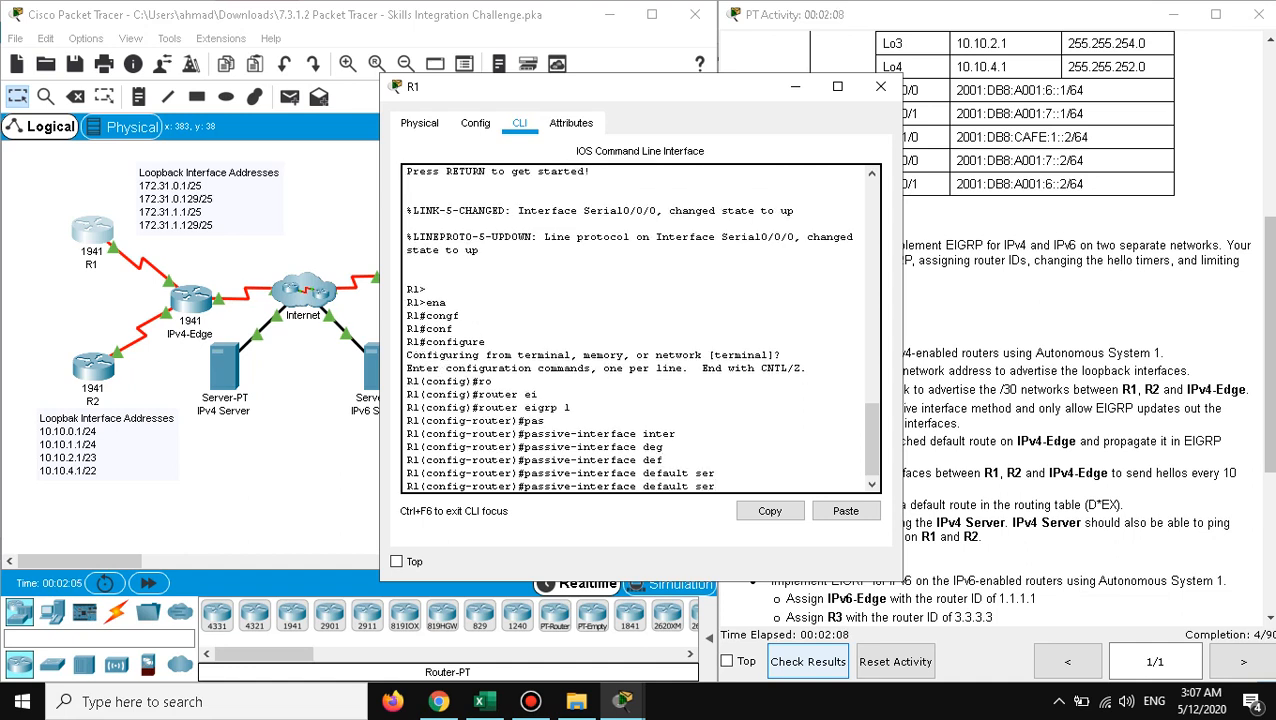
type("ia")
key("Tab")
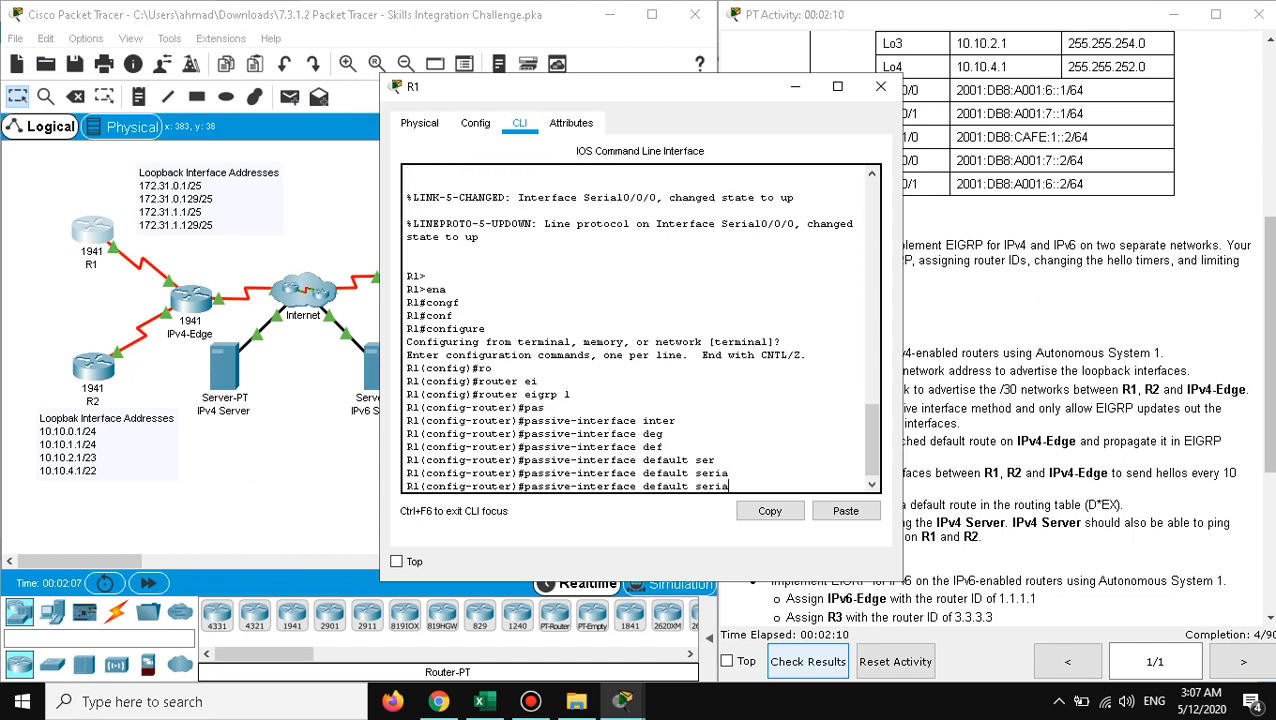
key("BackSpace")
key("BackSpace")
key("BackSpace")
key("BackSpace")
key("BackSpace")
key("BackSpace")
key("BackSpace")
key("BackSpace")
key("BackSpace")
key("BackSpace")
key("BackSpace")
key("BackSpace")
key("BackSpace")
key("BackSpace")
key("BackSpace")
key("BackSpace")
key("BackSpace")
key("BackSpace")
key("BackSpace")
key("BackSpace")
key("BackSpace")
key("BackSpace")
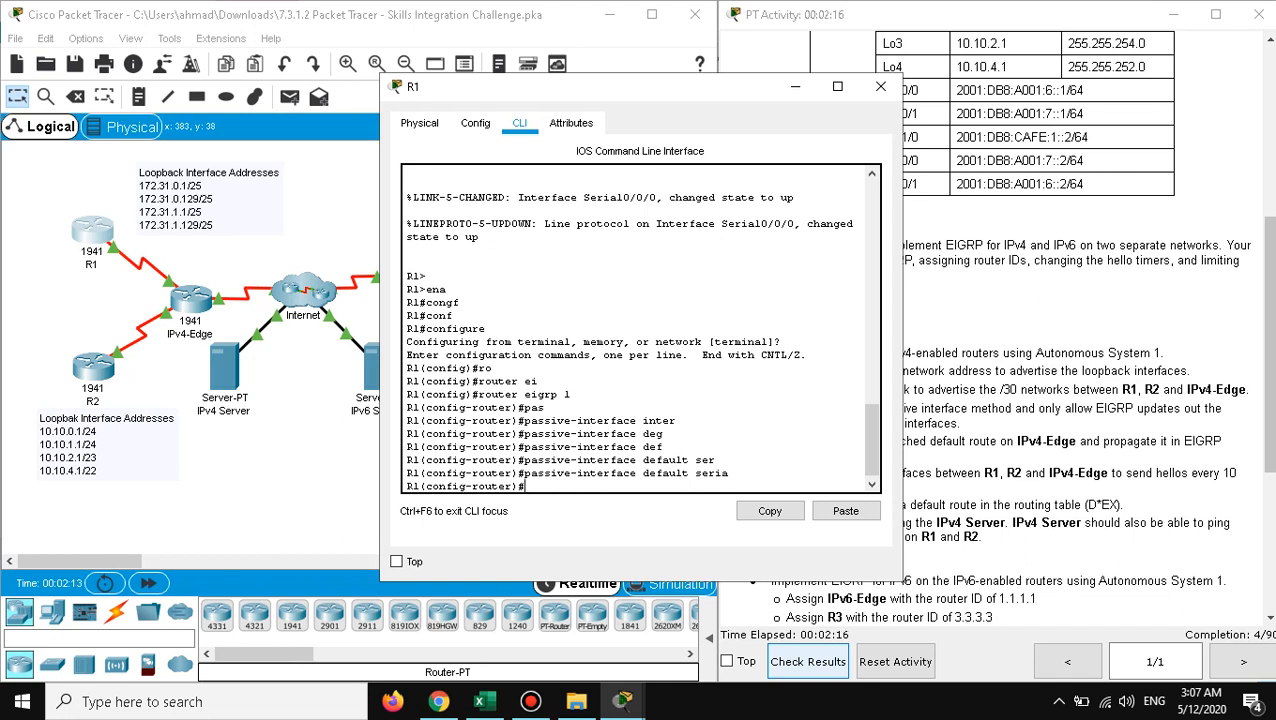
type("no pas")
key("Tab")
type("s")
key("BackSpace")
type("def")
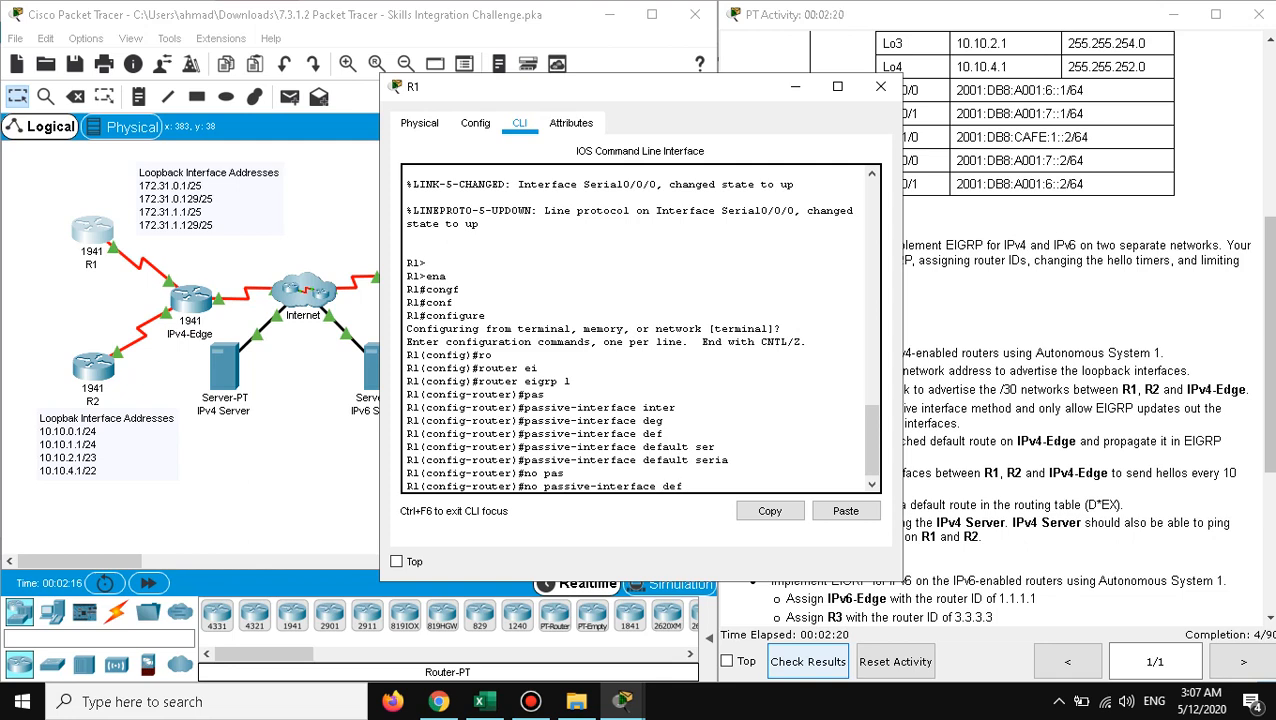
key("Tab")
type("ser")
key("Tab")
key("Tab")
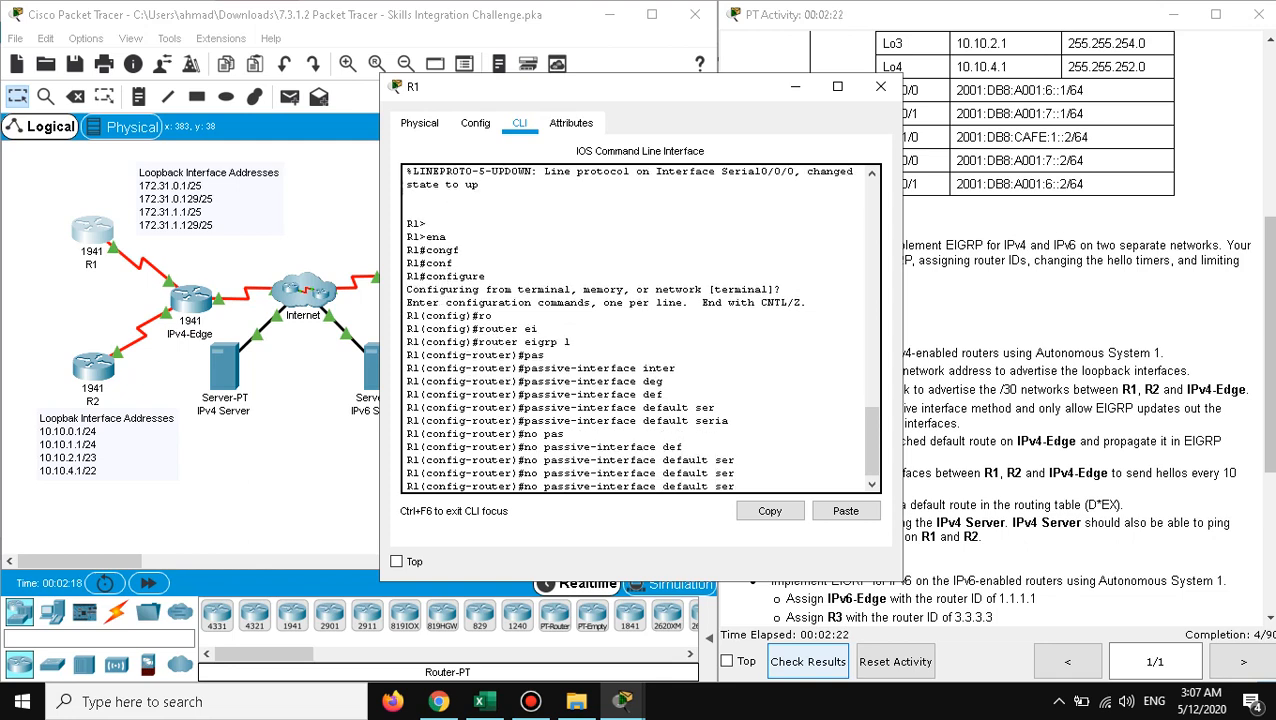
key("BackSpace")
type("a")
key("Tab")
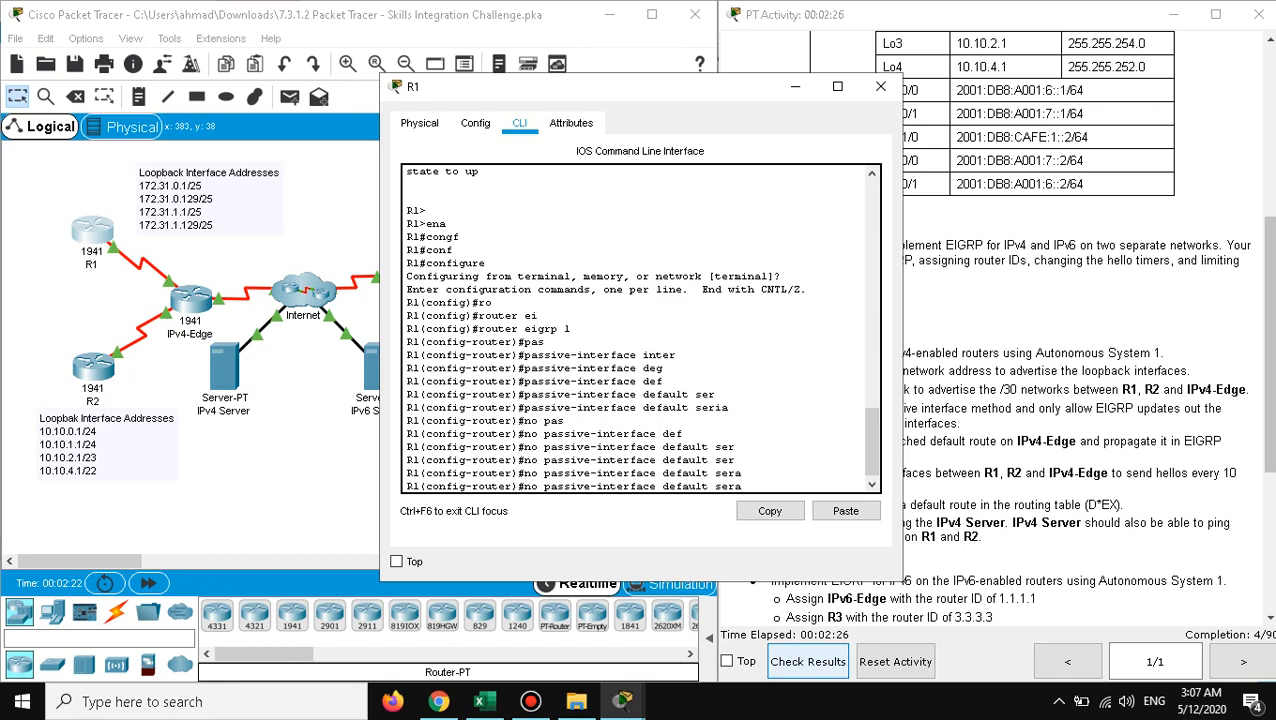
key("BackSpace")
key("BackSpace")
key("BackSpace")
key("BackSpace")
key("BackSpace")
key("BackSpace")
key("BackSpace")
key("BackSpace")
key("BackSpace")
key("BackSpace")
key("BackSpace")
key("BackSpace")
key("BackSpace")
key("BackSpace")
key("BackSpace")
key("BackSpace")
key("BackSpace")
key("BackSpace")
key("BackSpace")
key("BackSpace")
key("BackSpace")
key("BackSpace")
key("BackSpace")
key("BackSpace")
key("BackSpace")
key("BackSpace")
key("BackSpace")
key("BackSpace")
key("BackSpace")
key("BackSpace")
key("BackSpace")
key("BackSpace")
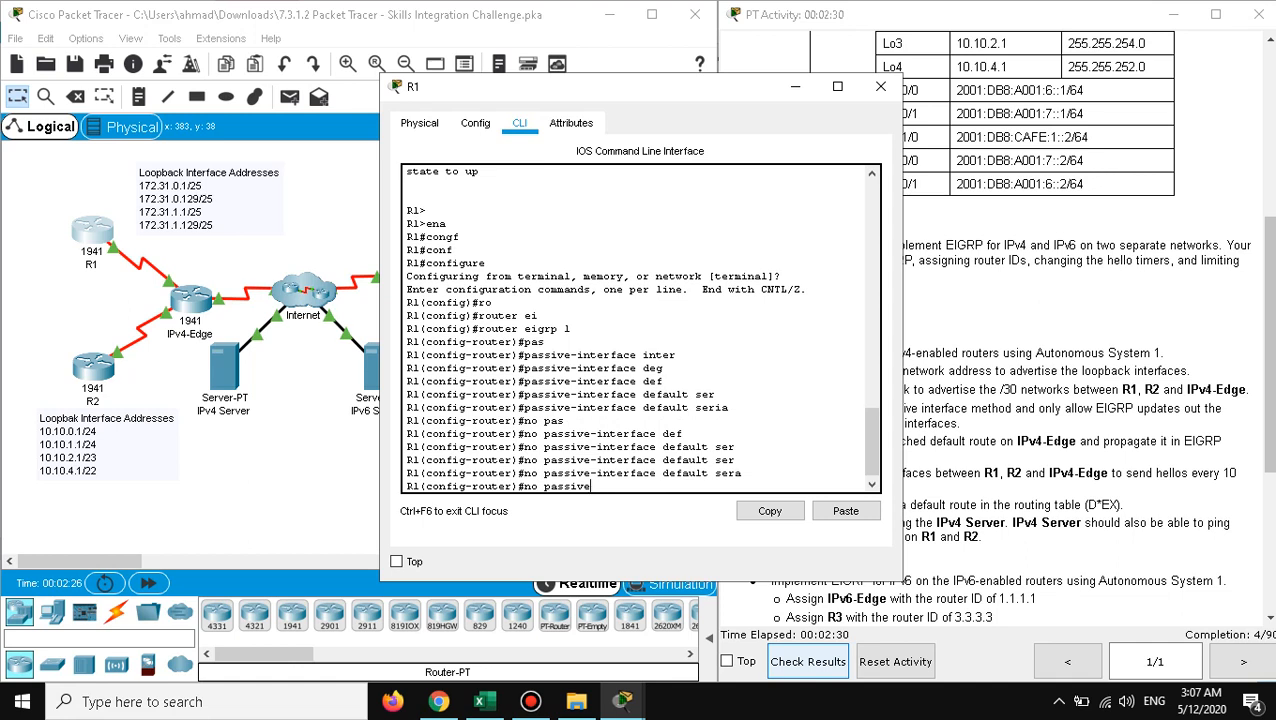
Step: Make all of R1's interfaces passive by default in the EIGRP process
type("pas")
key("Tab")
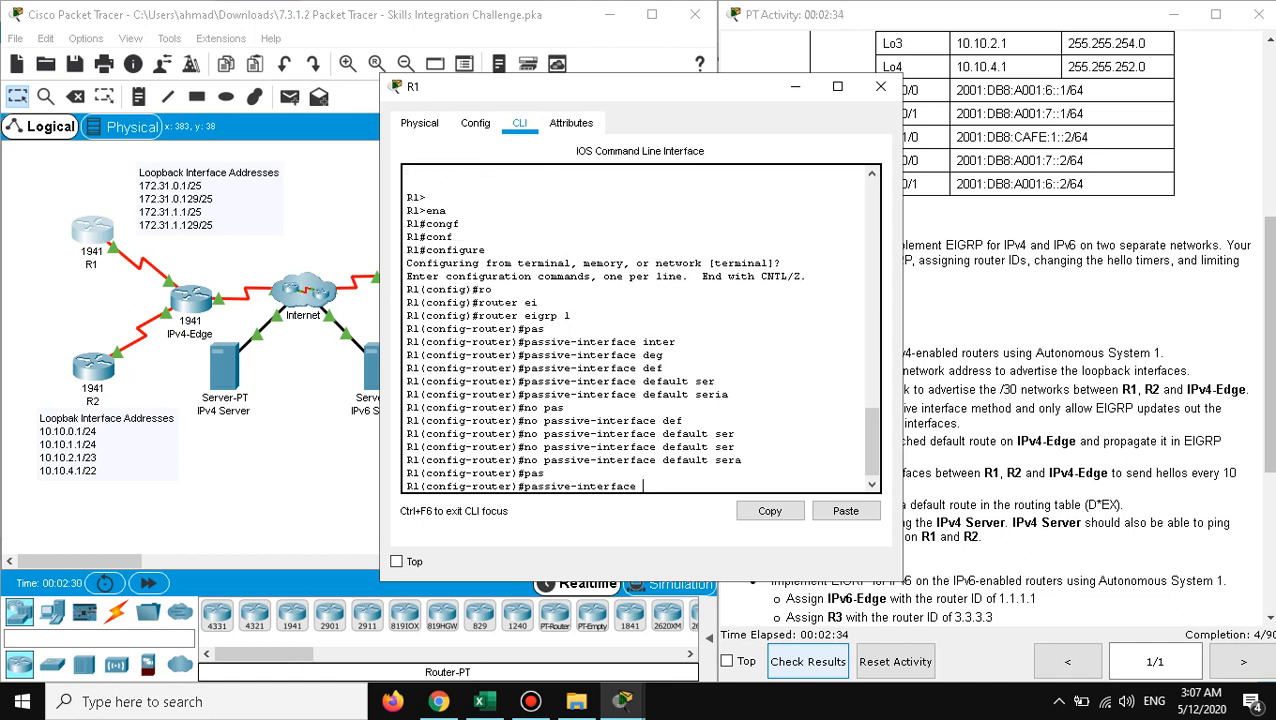
type("def")
key("Tab")
key("Return")
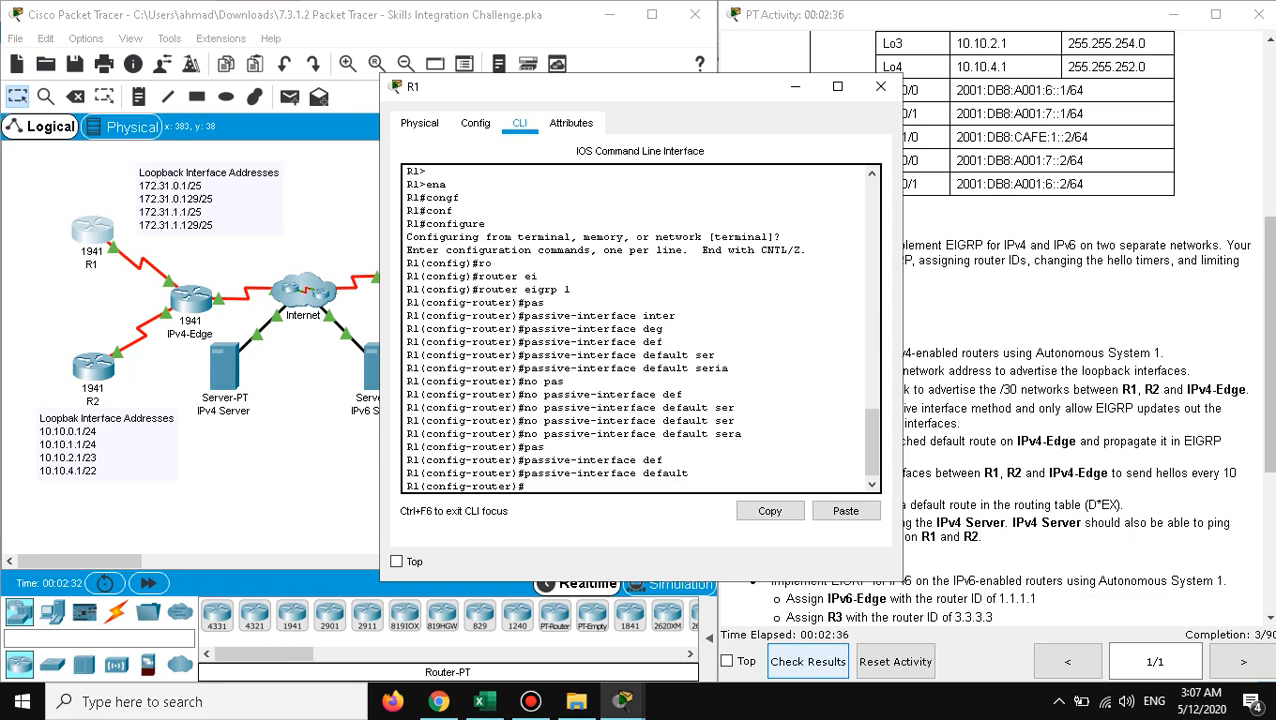
Step: Exempt R1's serial 0/0/0 interface from the passive setting with no passive-interface
type("no pas")
key("Tab")
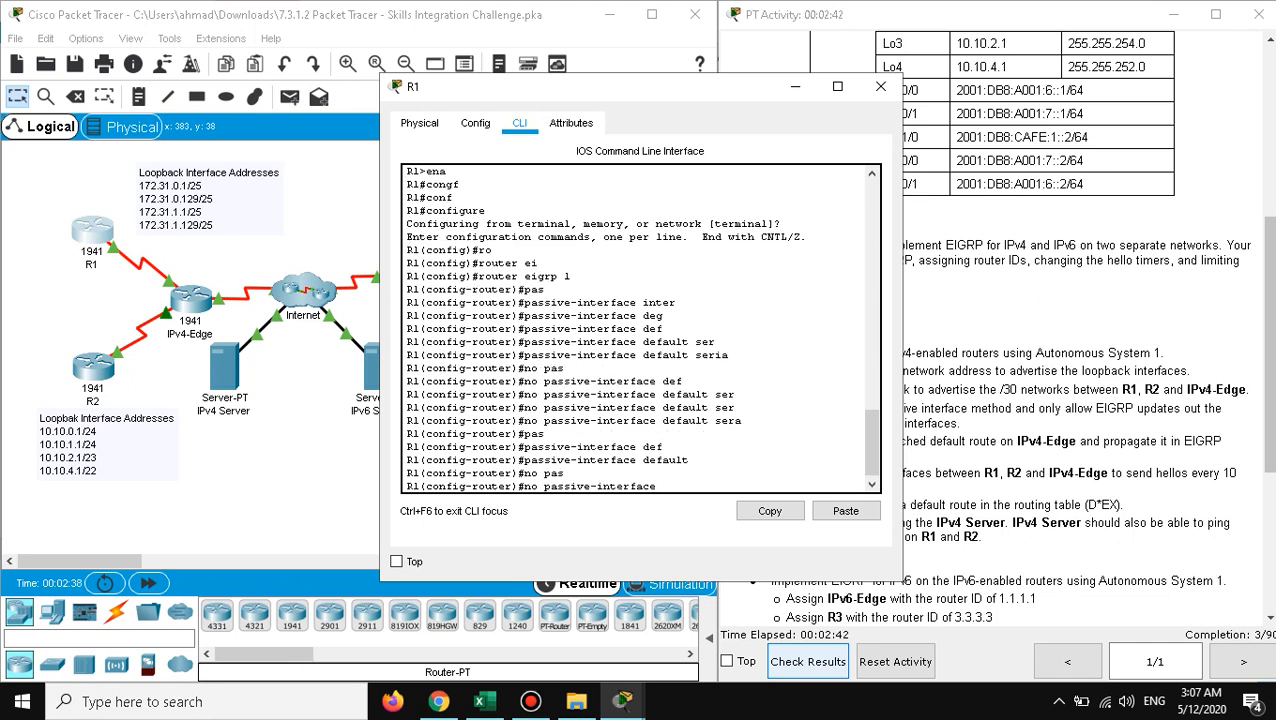
type("ser")
key("Tab")
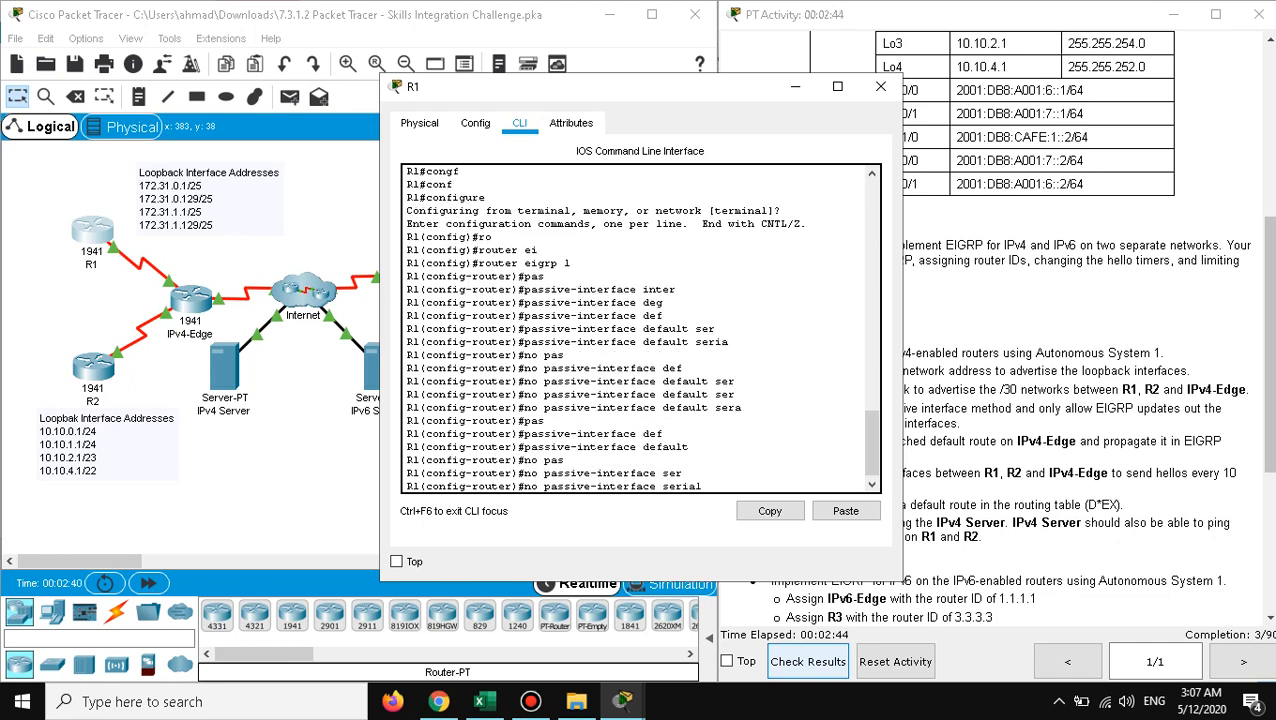
type("0")
type("/0/0")
key("Return")
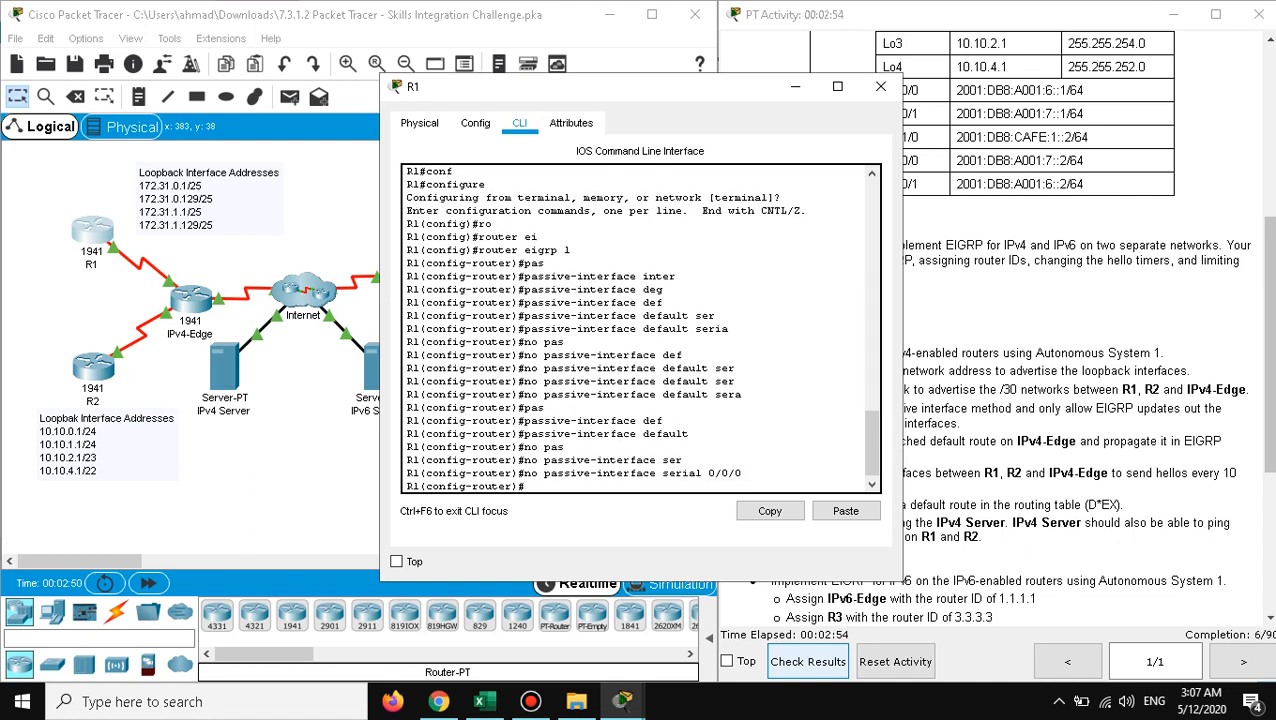
Step: Advertise network 172.31.0.0 in R1's EIGRP process and close R1's window
type("net")
key("Tab")
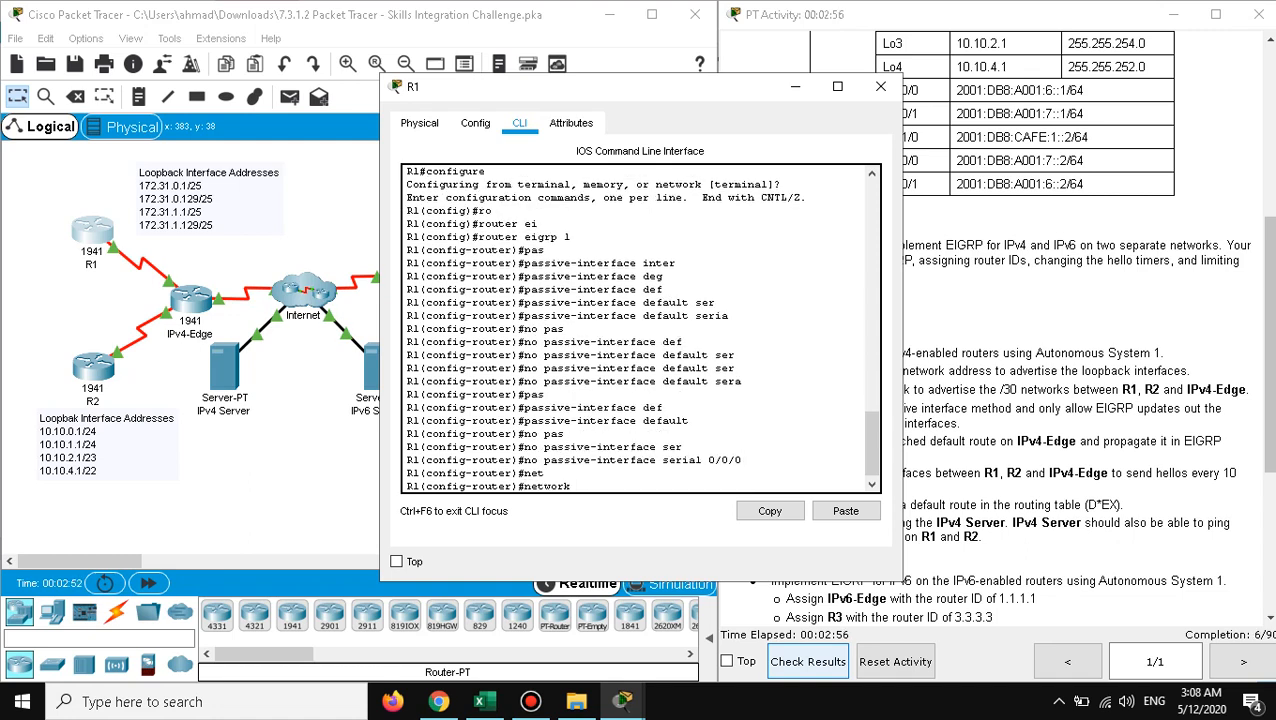
type("172.31.0.0")
key("Return")
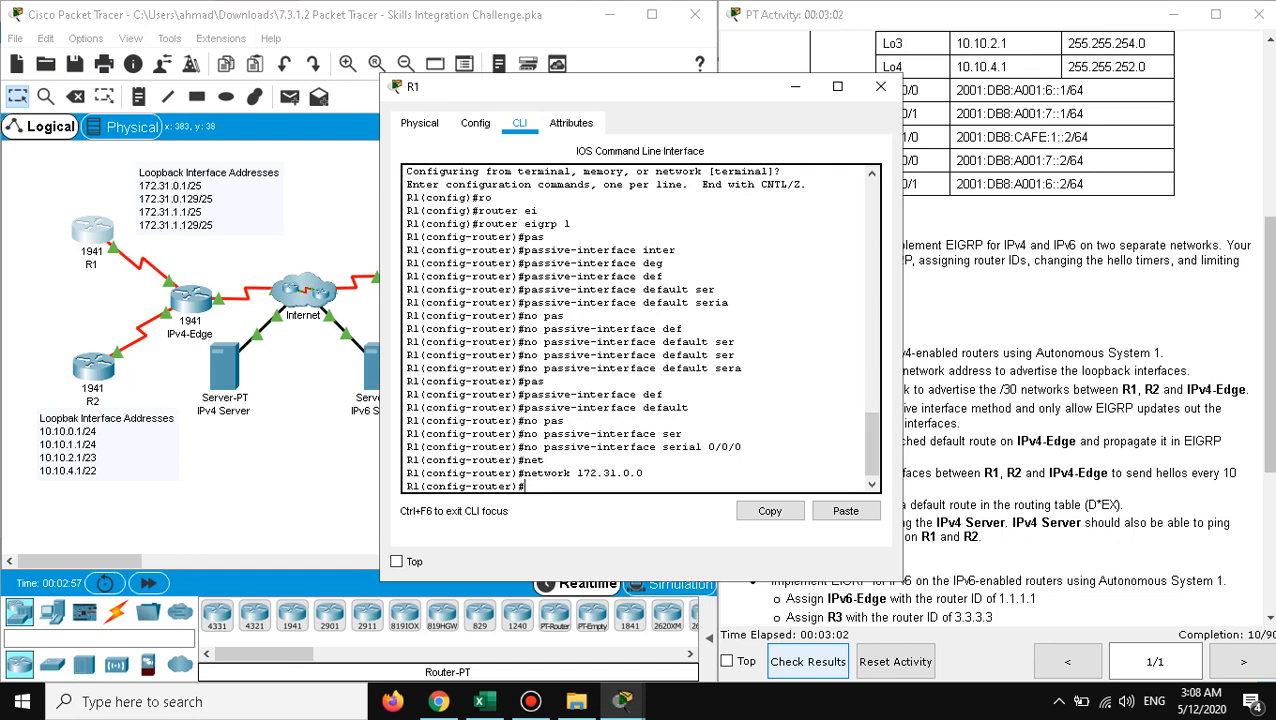
left_click(880, 86)
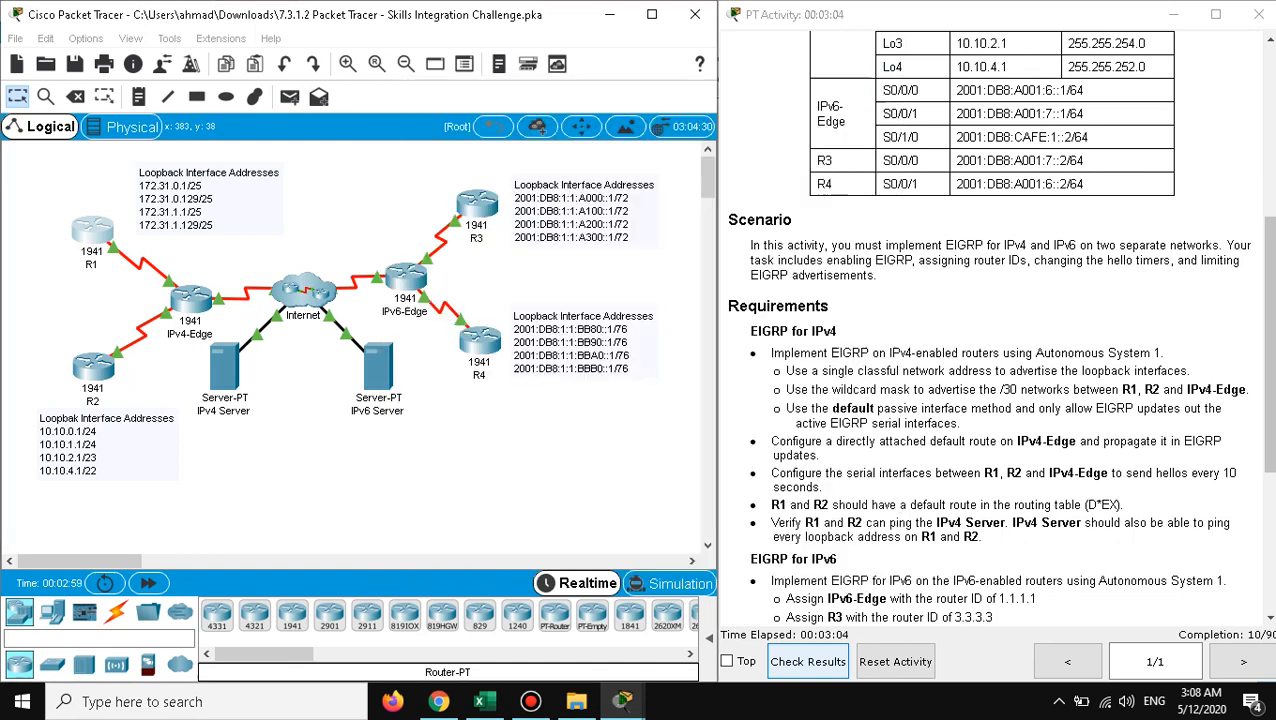
Step: Enter global configuration mode on router R2's command line
left_click(92, 372)
left_click(519, 122)
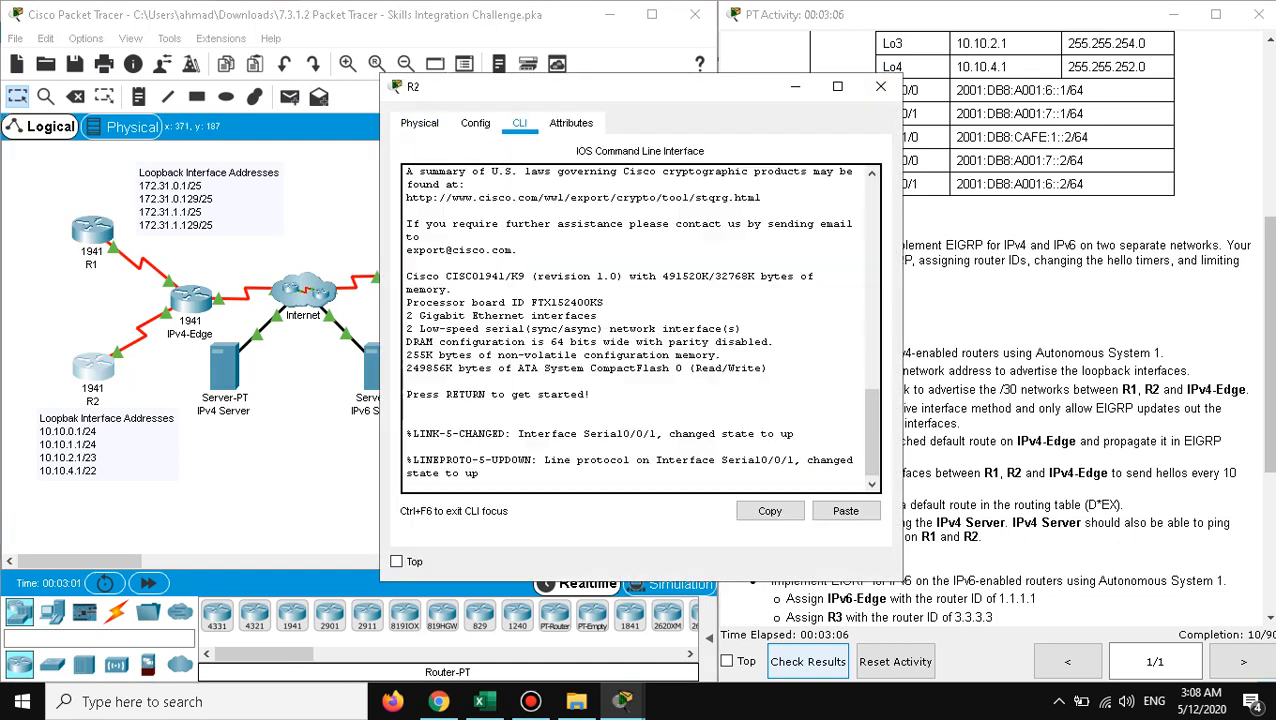
key("Return")
key("Return")
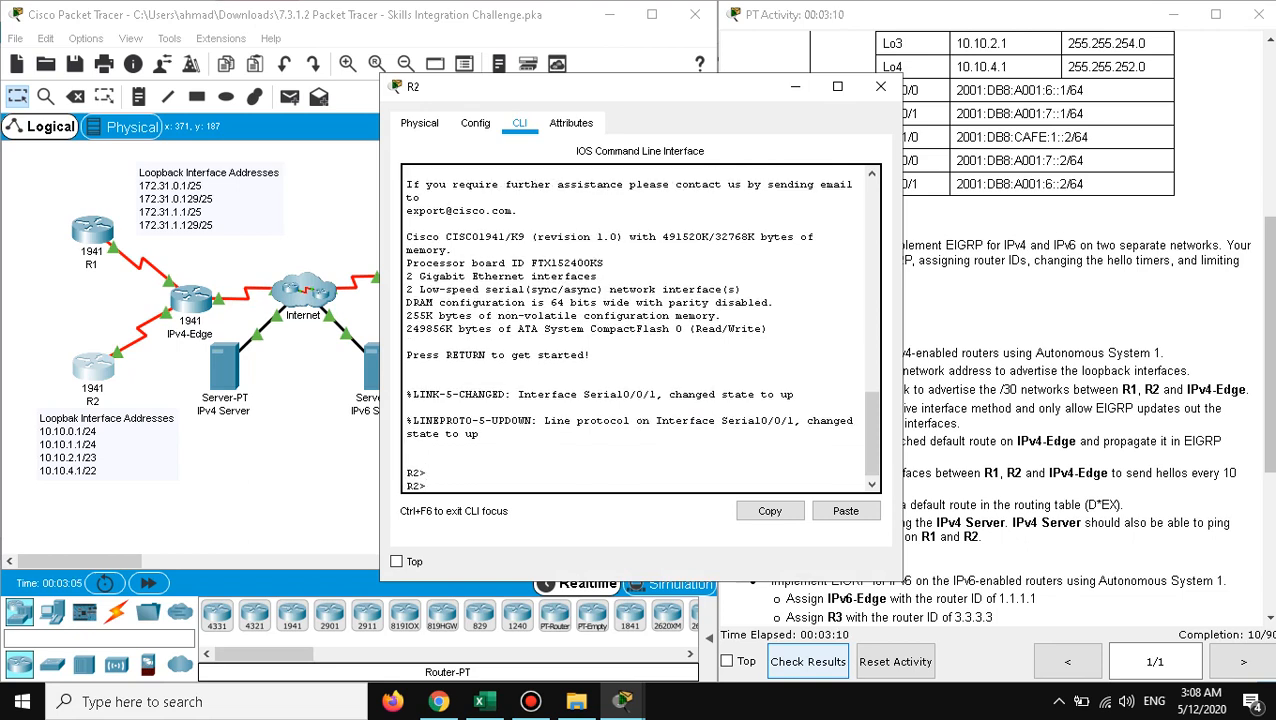
type("ena")
key("Tab")
key("Return")
type("con")
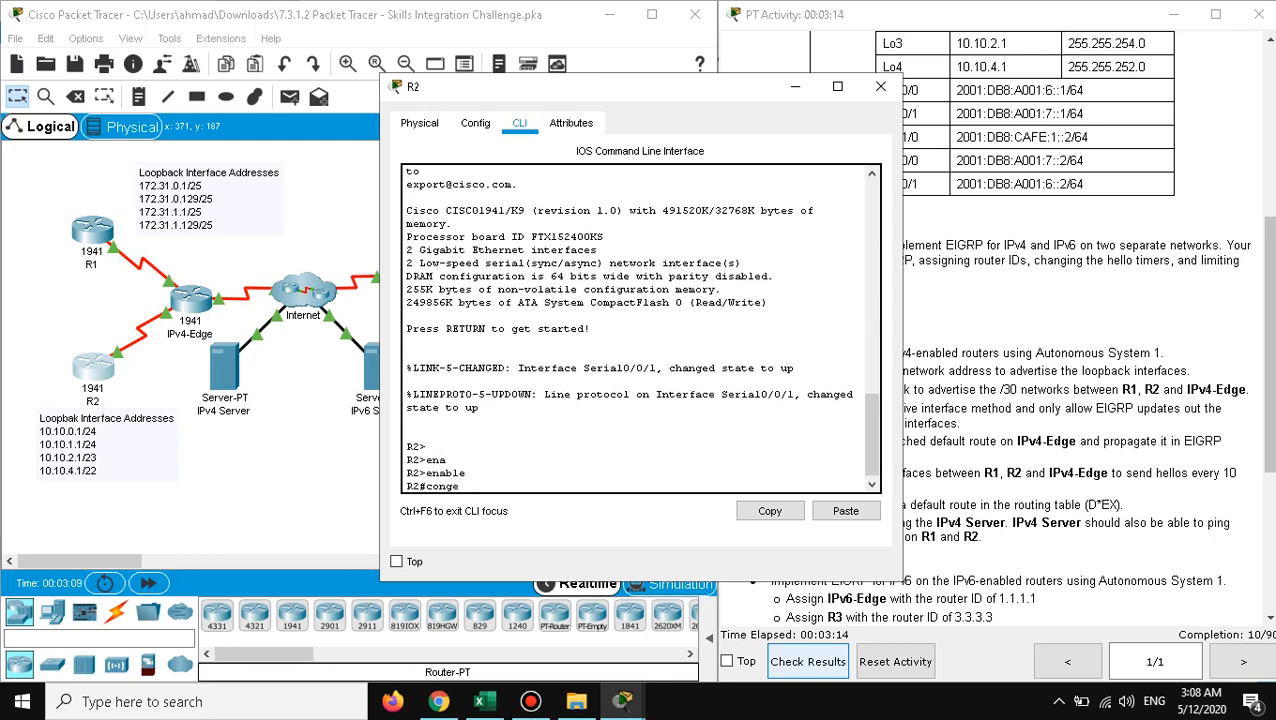
type("fer")
key("Tab")
key("BackSpace")
key("BackSpace")
type("i")
key("Tab")
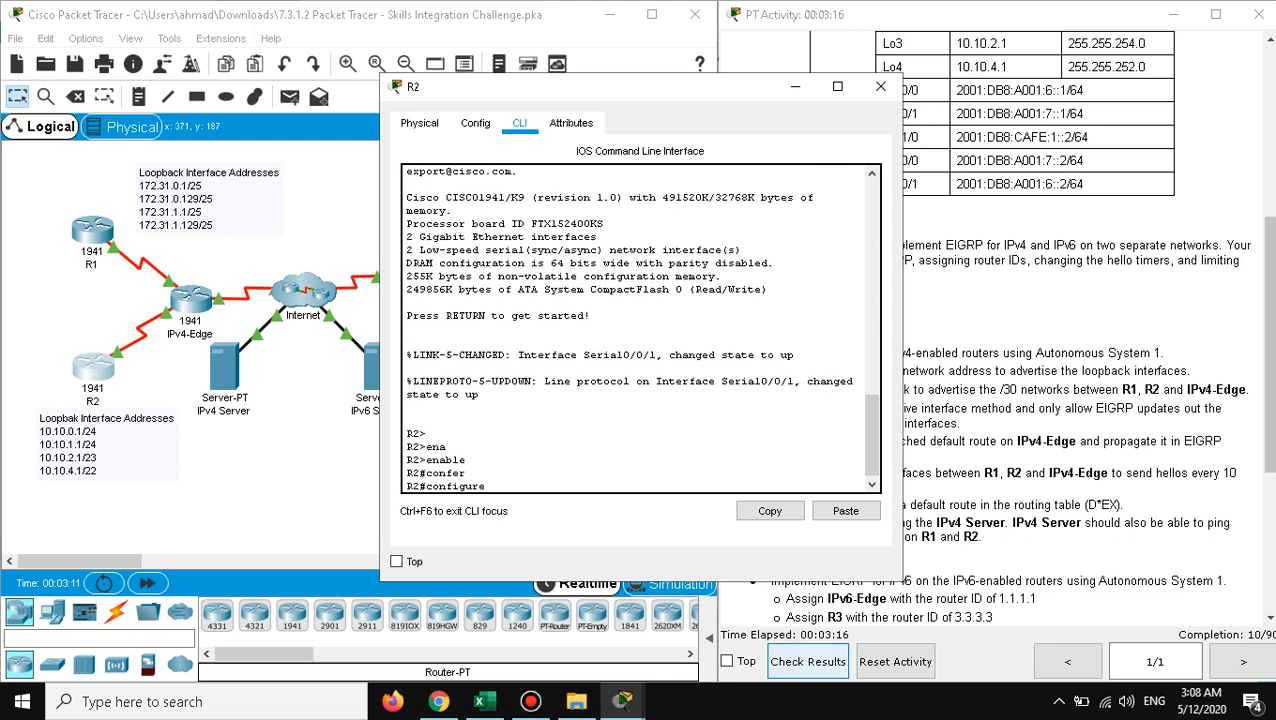
type("ter")
key("Tab")
key("Return")
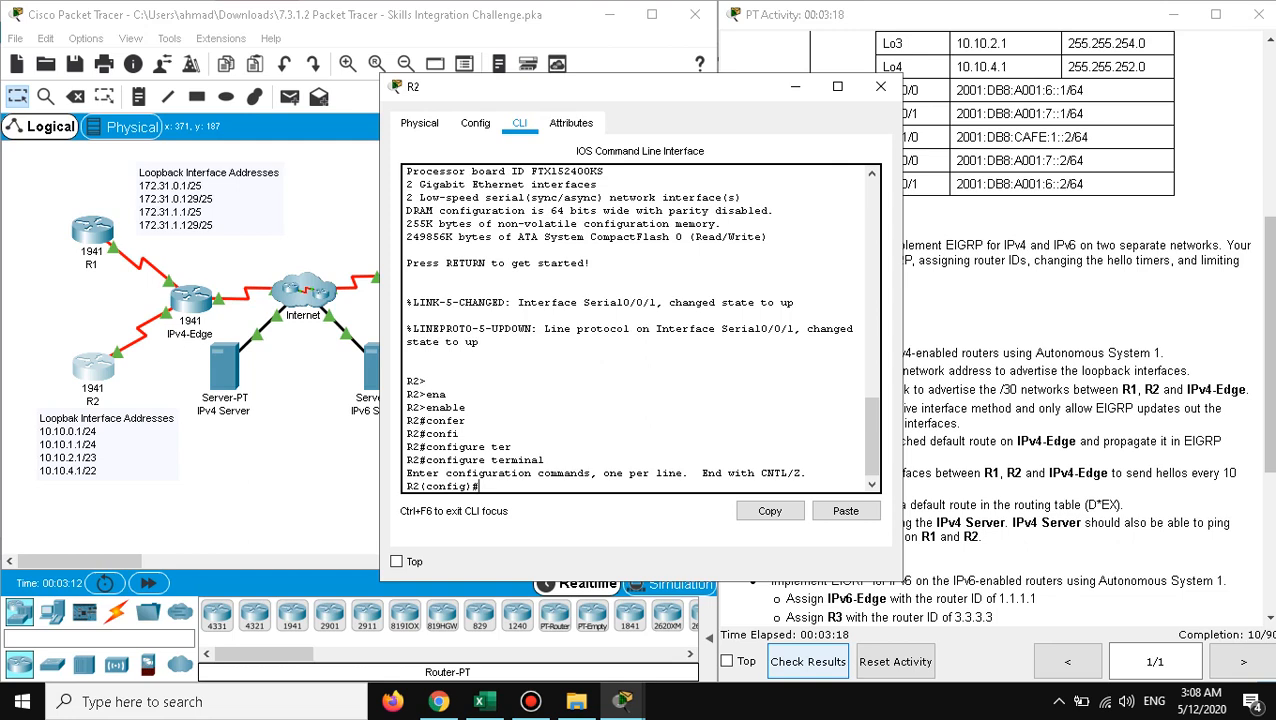
Step: Enable EIGRP with autonomous system 1 on R2
type("router e")
key("Tab")
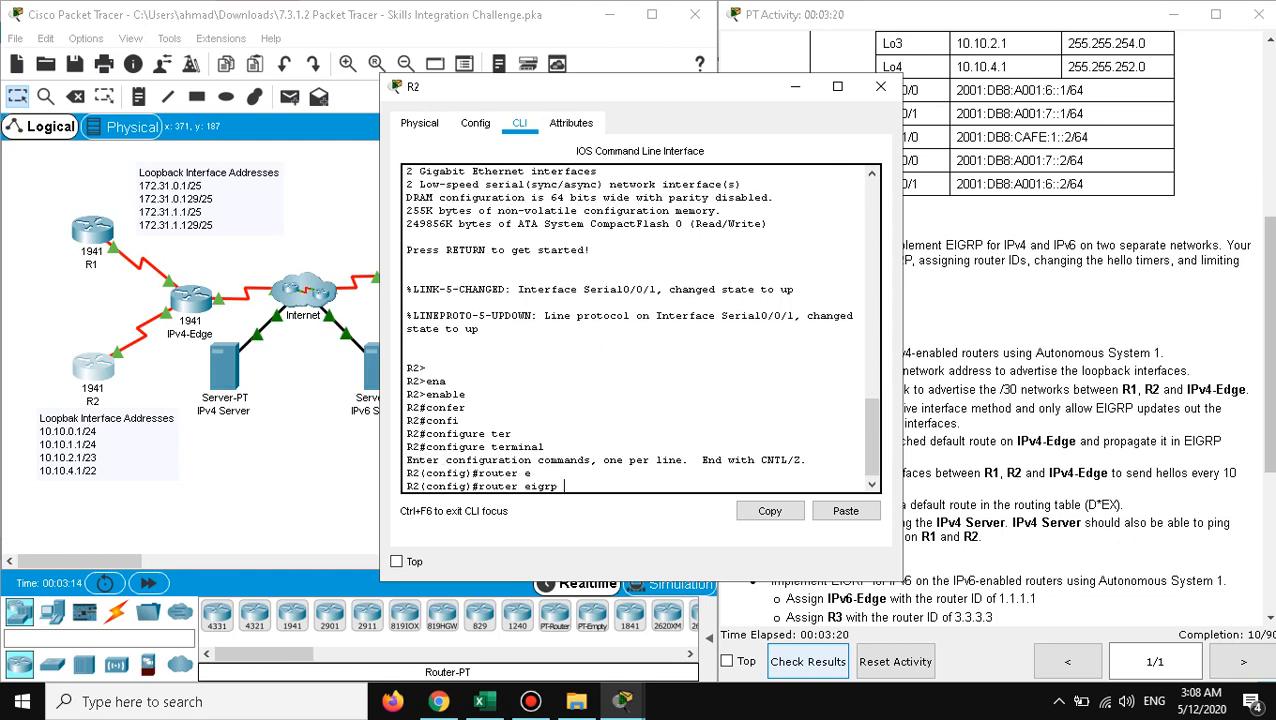
type("1")
key("Return")
Step: Make all of R2's interfaces passive by default in the EIGRP process
type("pas")
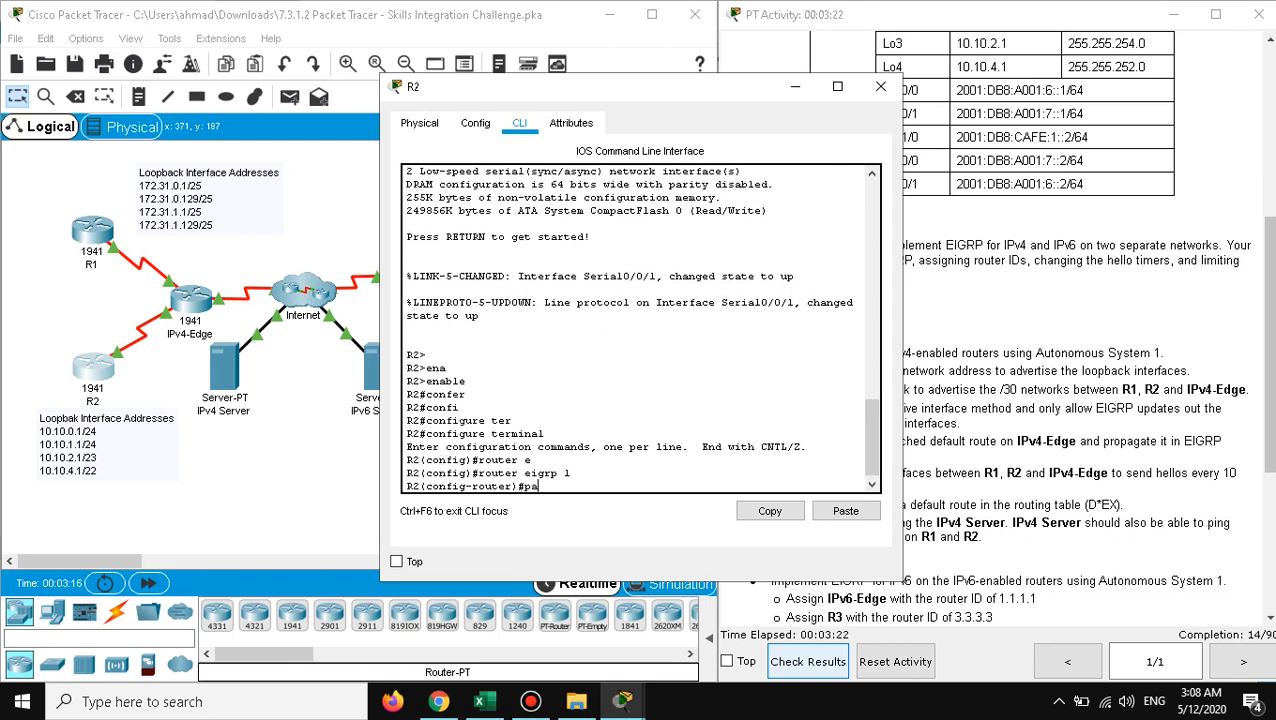
key("Tab")
type("def")
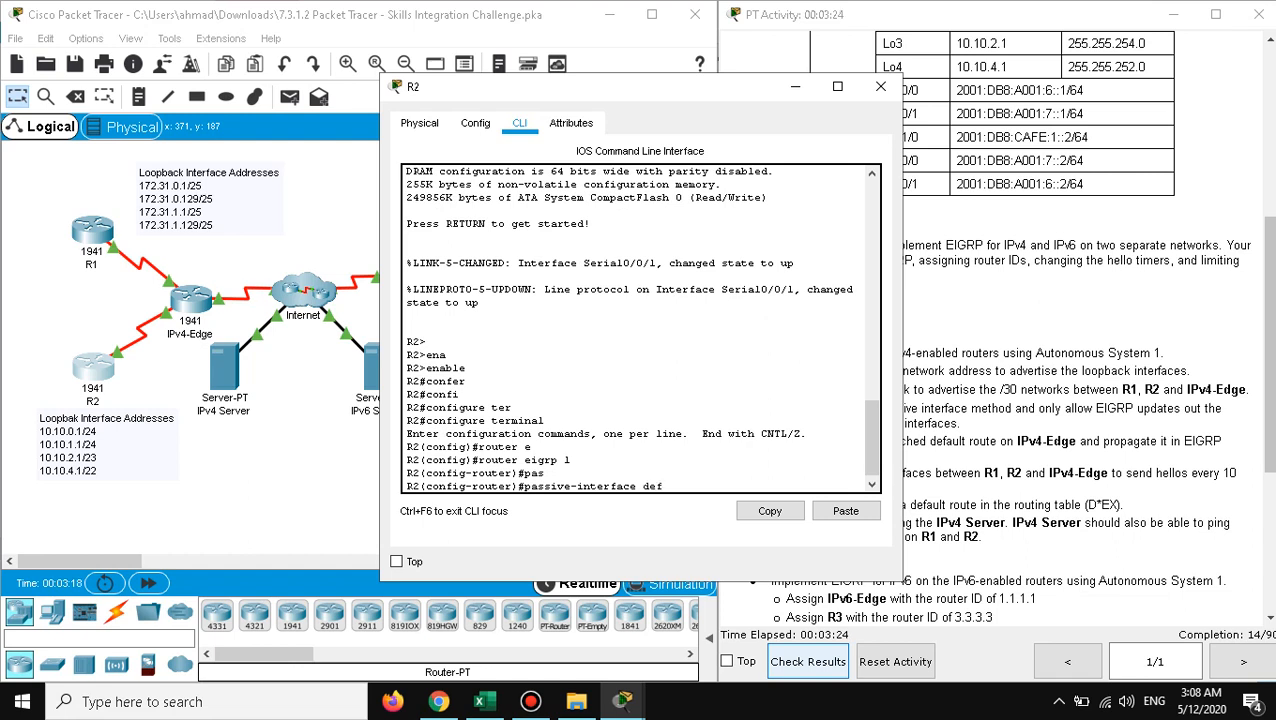
key("Tab")
key("Return")
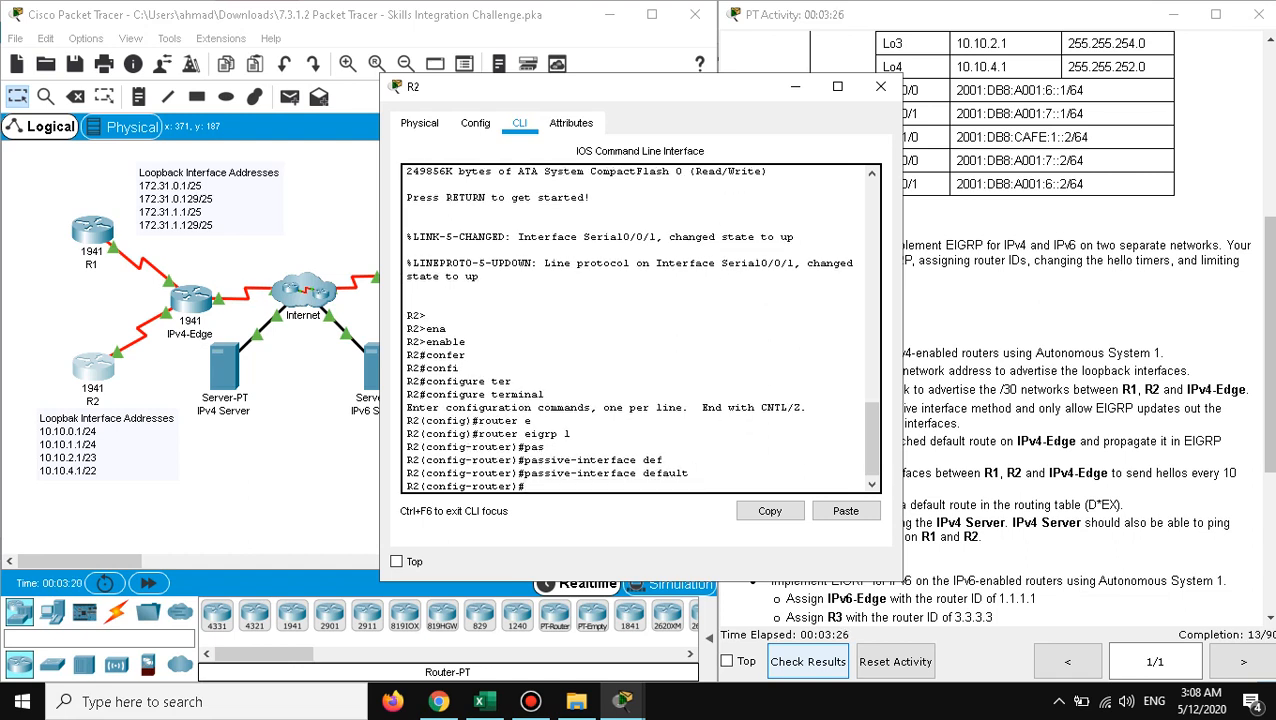
Step: Exempt interface serial 0/0/1 from the passive default in R2's EIGRP process
type("no pas")
key("Return")
key("Up")
key("Tab")
type("serial")
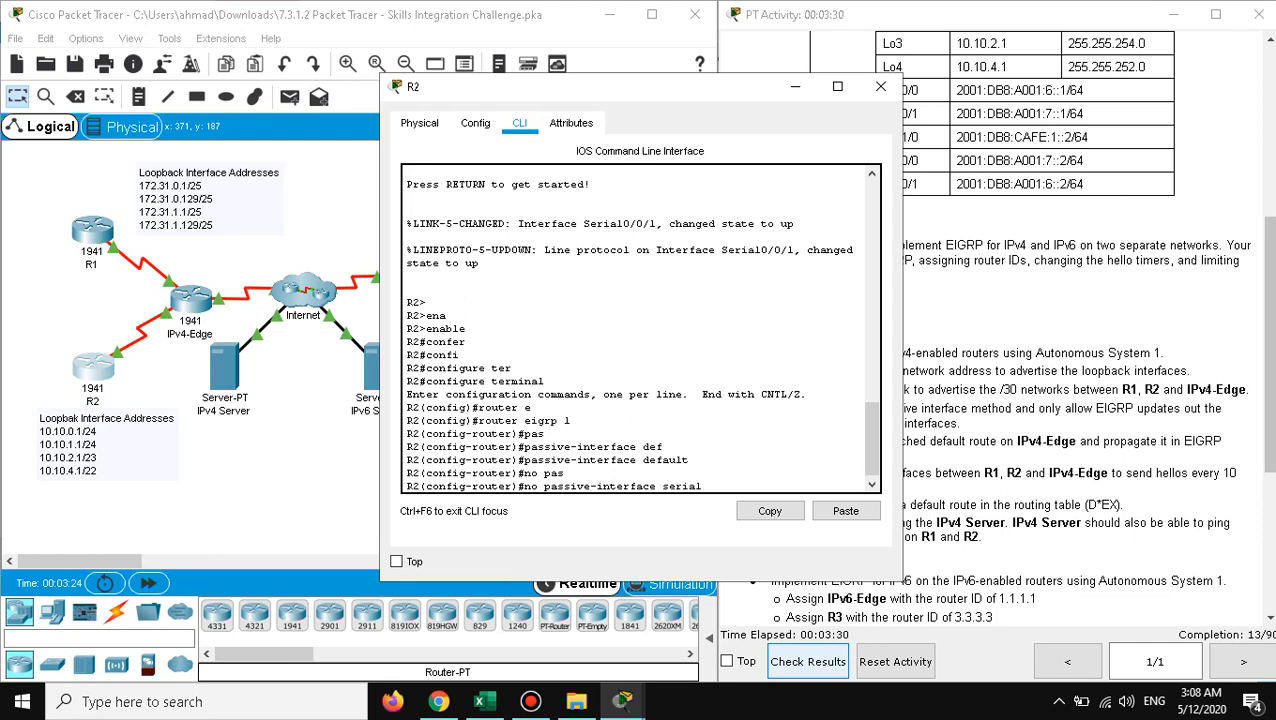
type(" 0/0/1")
key("Return")
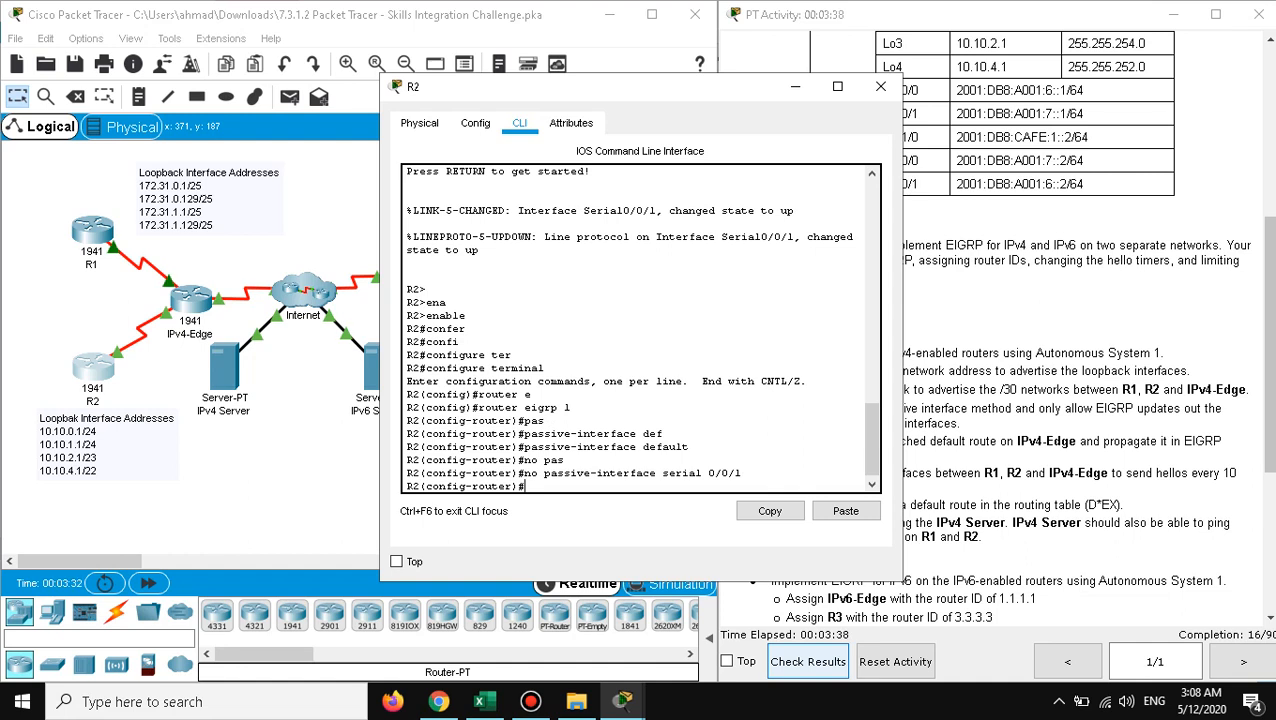
Step: Advertise network 10.0.0.0 in R2's EIGRP process and close R2's window
type("net")
key("Tab")
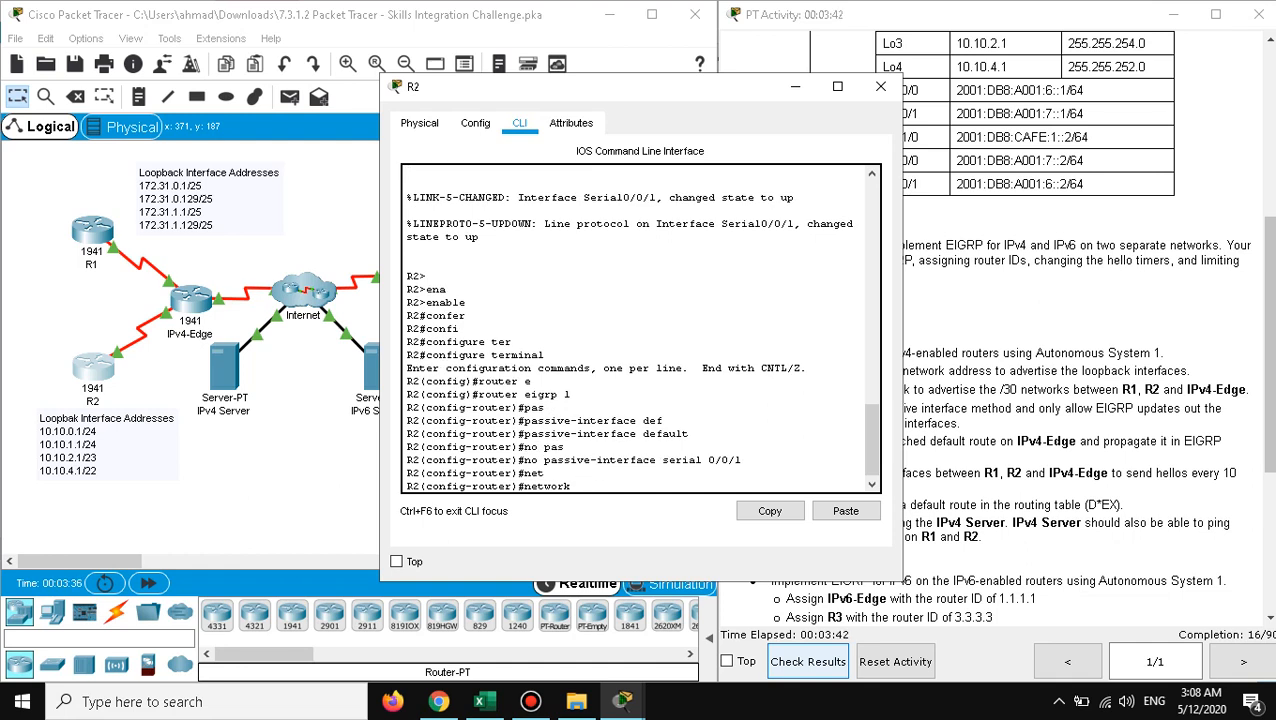
type("10")
left_click_drag(600, 86, 855, 86)
type(".")
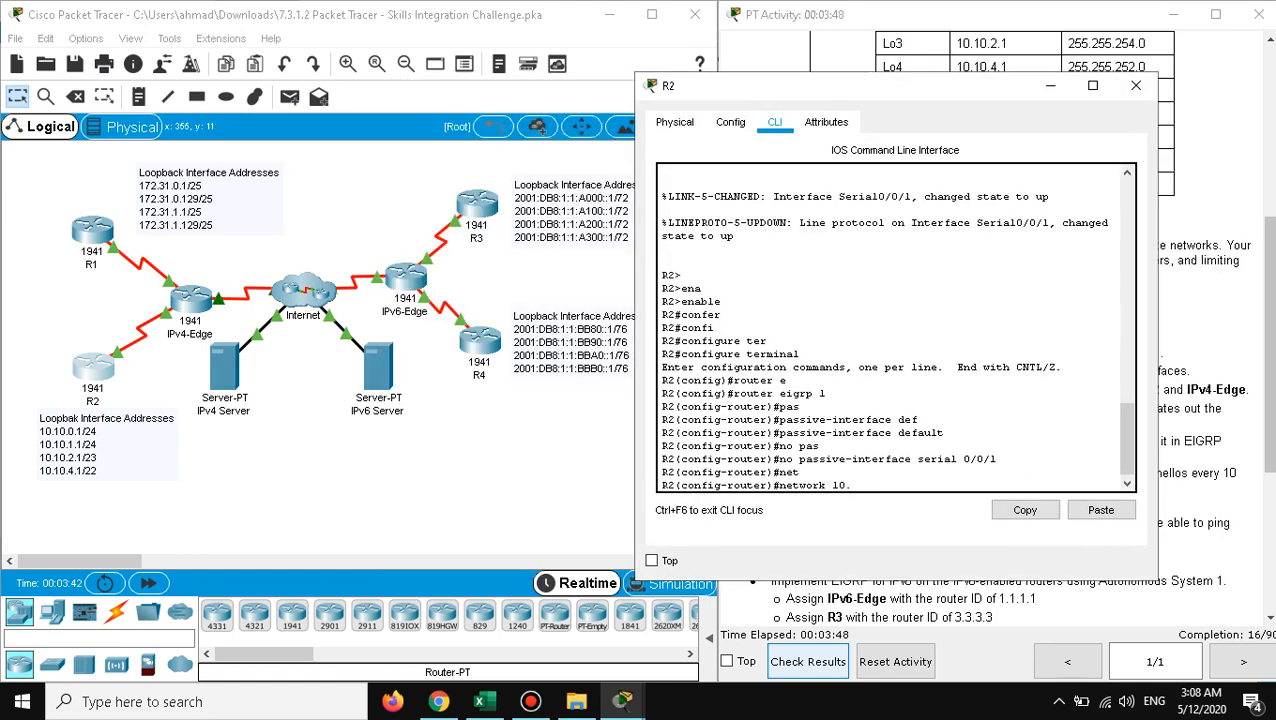
type("0.0.0")
key("Return")
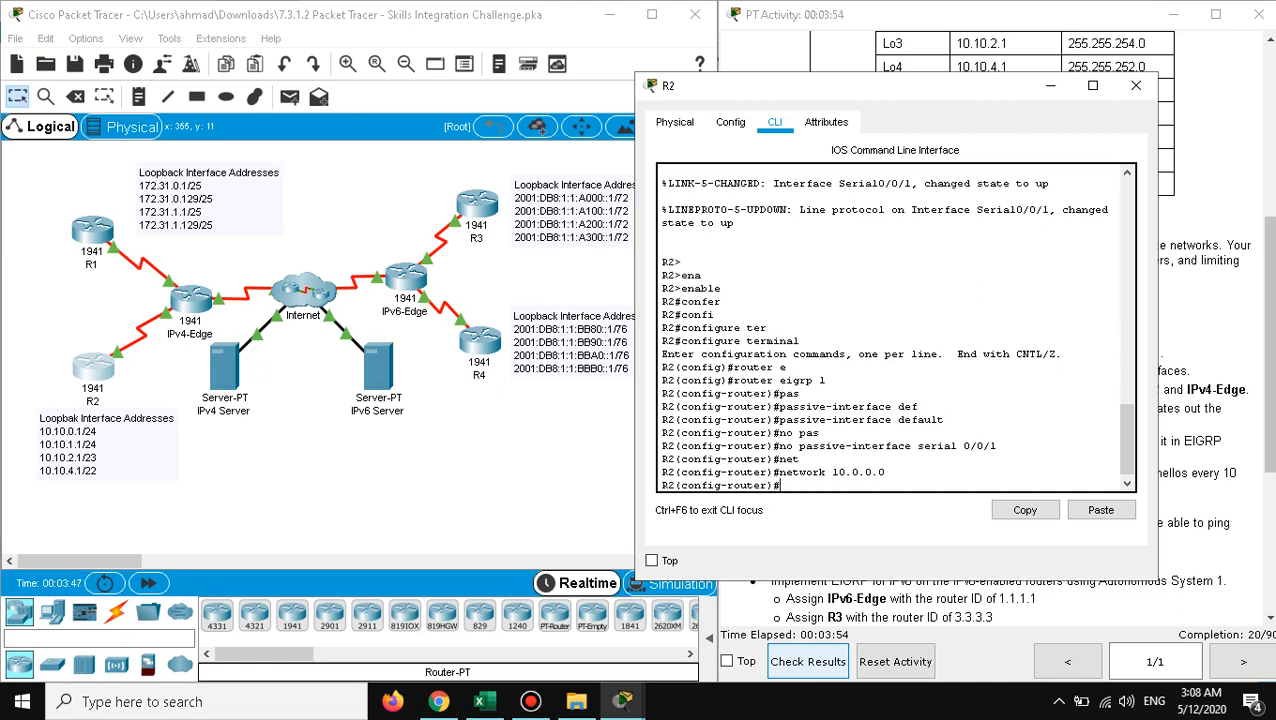
left_click(1136, 85)
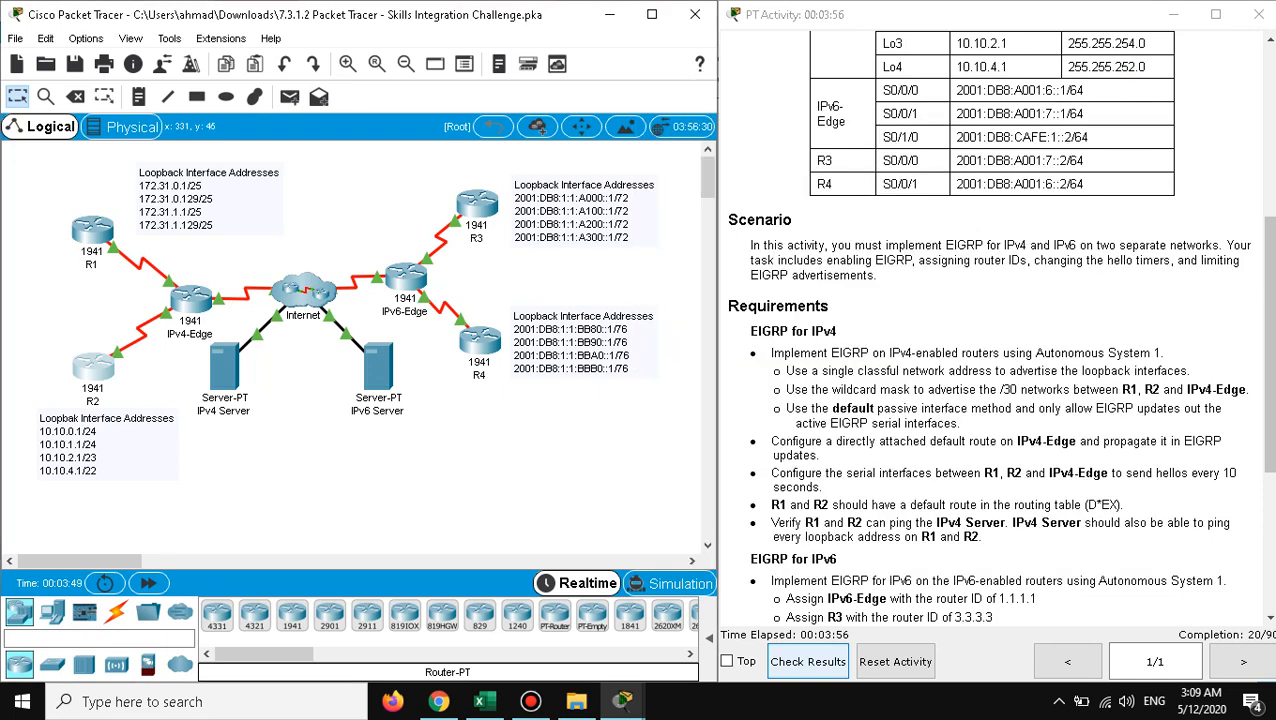
Step: Enter global configuration mode on the IPv4-Edge router's command line
left_click(190, 298)
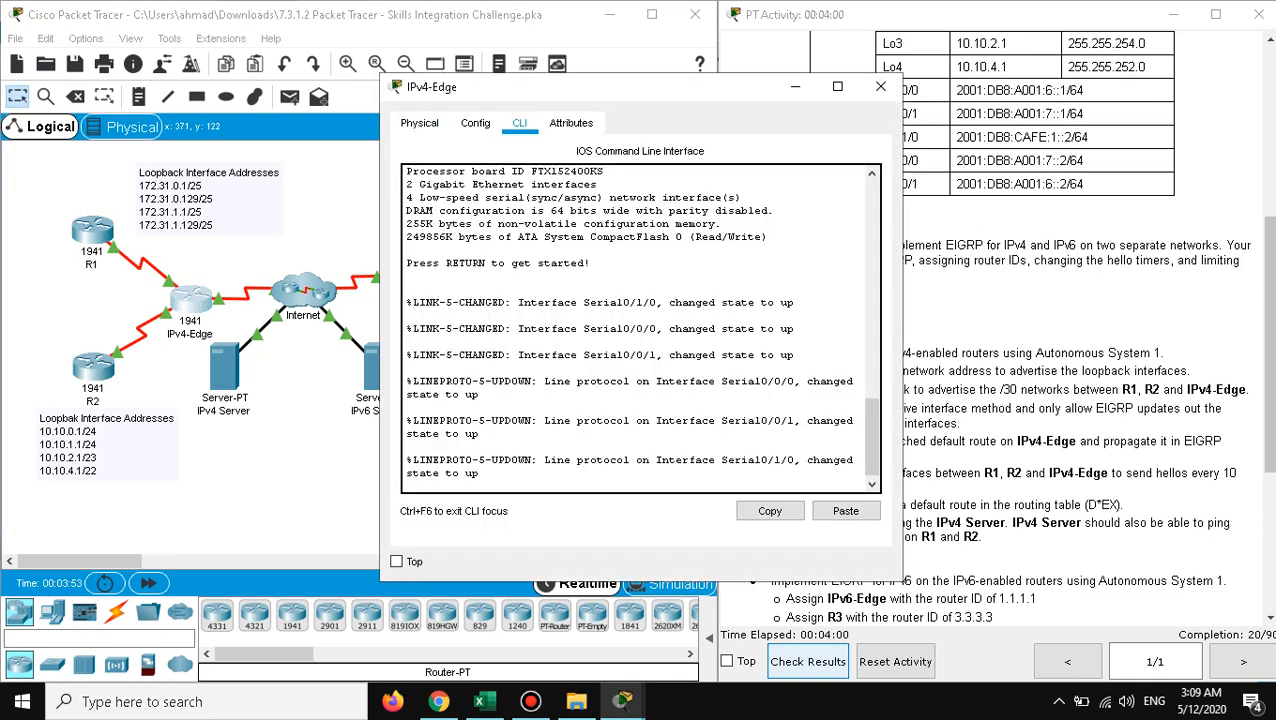
key("Return")
type("ena")
key("Tab")
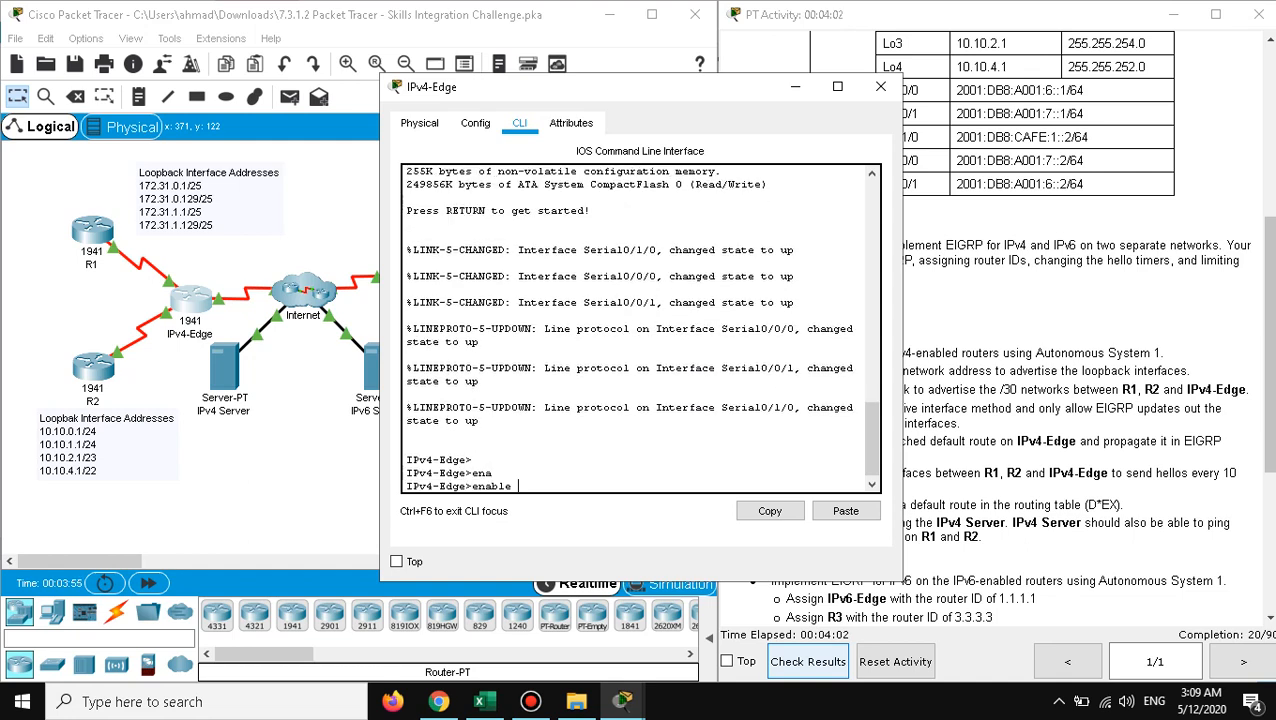
key("Return")
type("conf")
key("Tab")
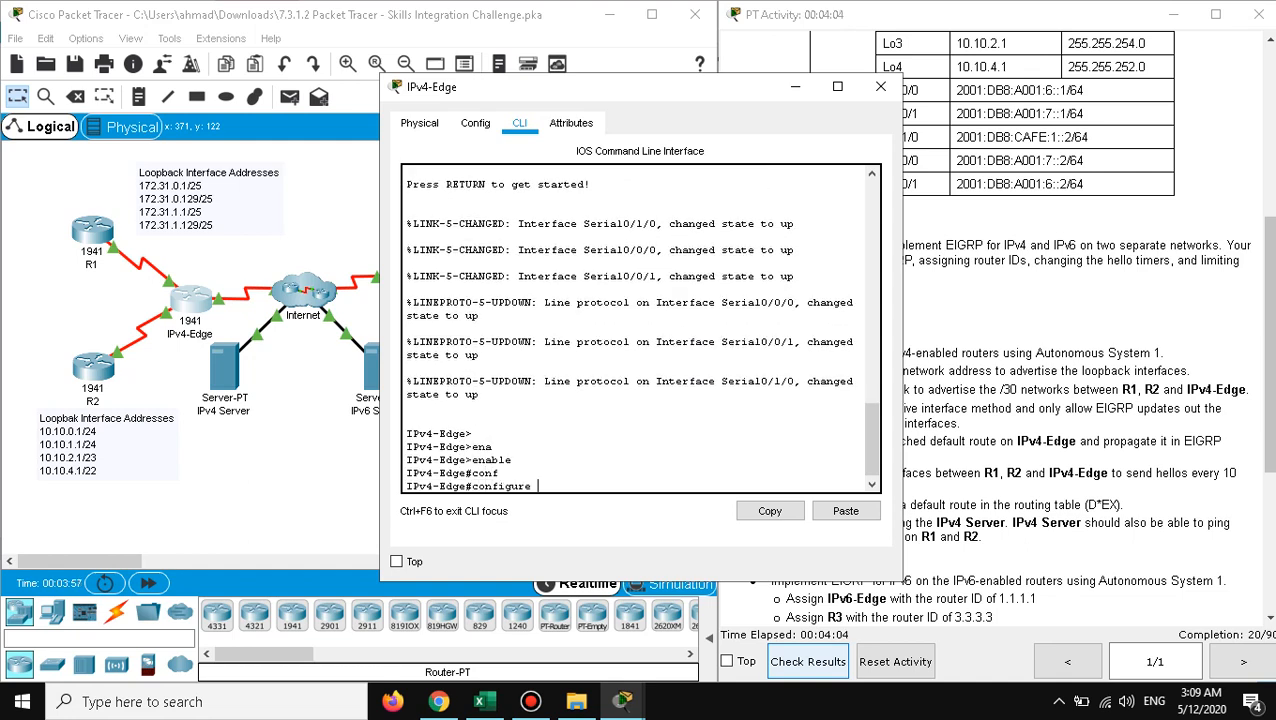
type("ter")
key("Tab")
key("Return")
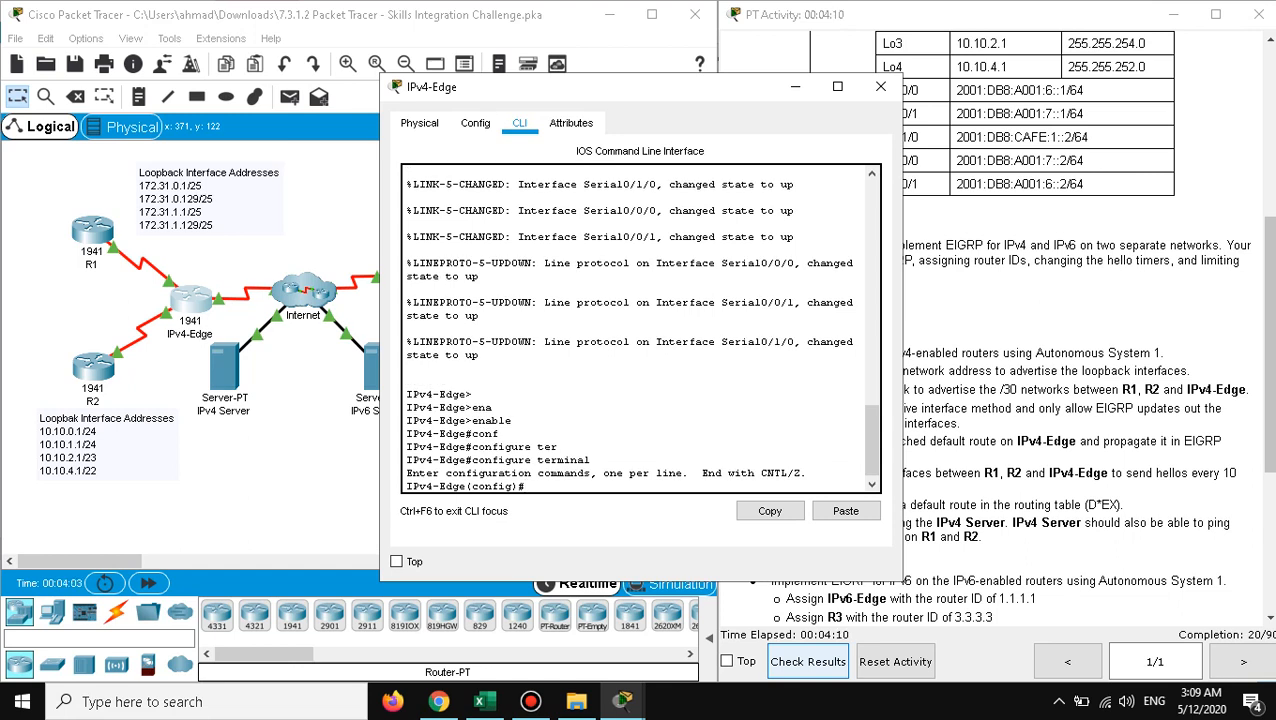
Step: Enable EIGRP with autonomous system 1 on IPv4-Edge
type("router")
key("Tab")
type("e")
key("Tab")
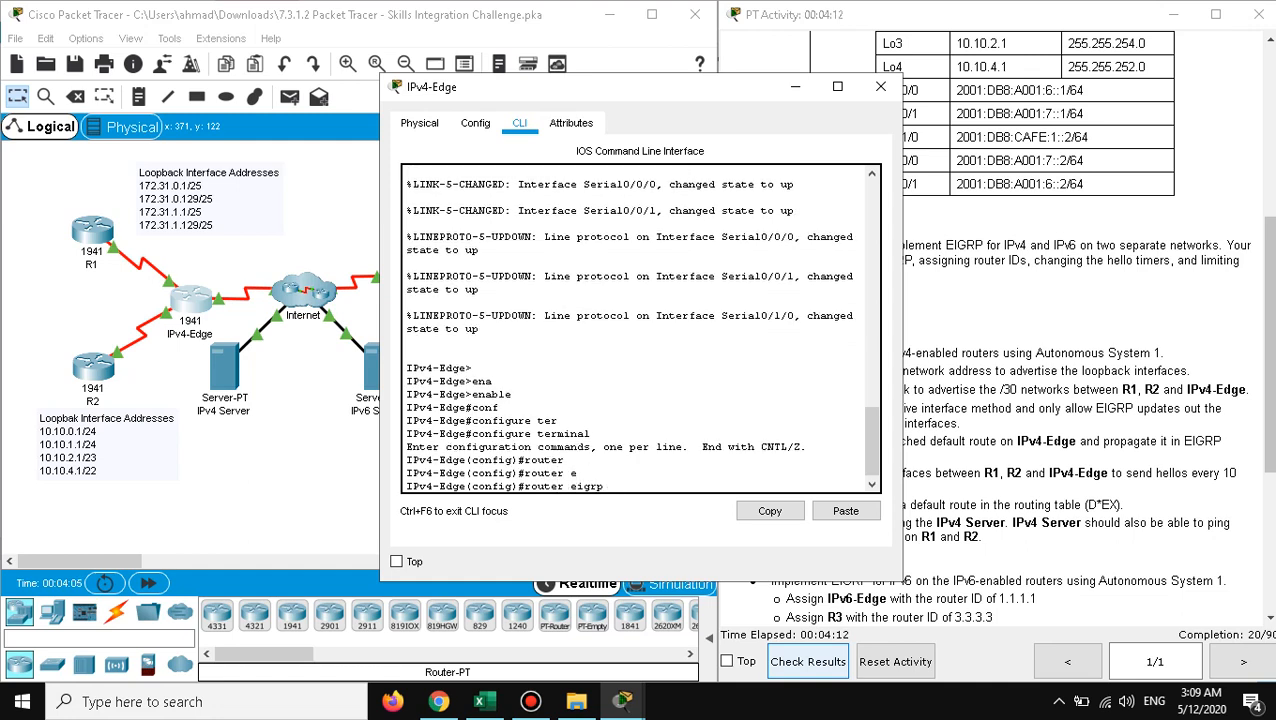
type("1")
key("Return")
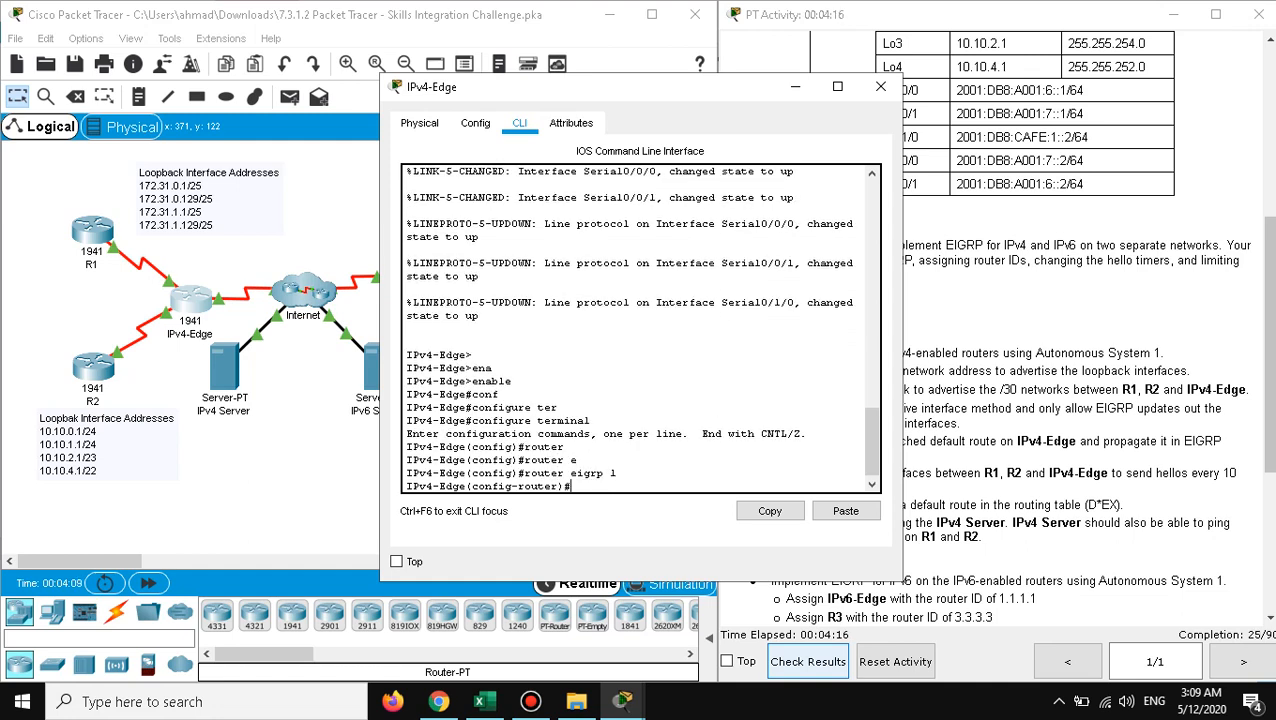
Step: Make all of IPv4-Edge's interfaces passive by default in the EIGRP process
type("pas")
key("Tab")
type("d")
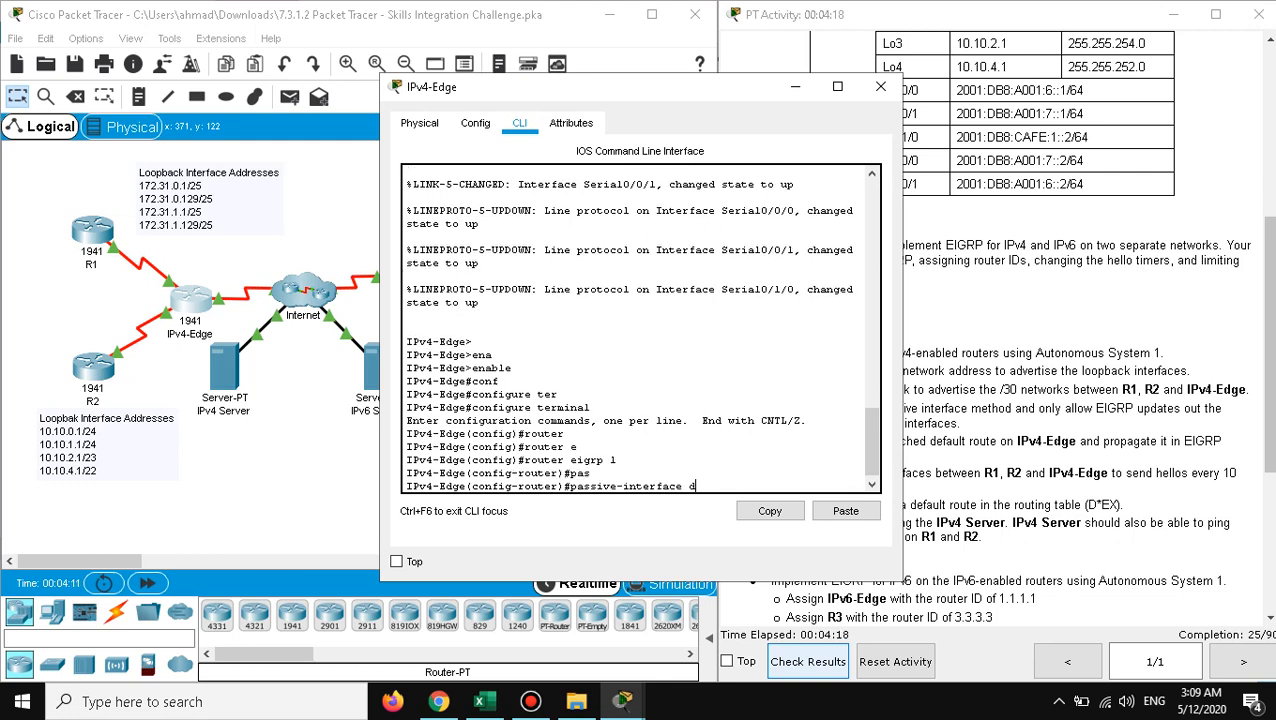
type("ef")
key("Tab")
key("Return")
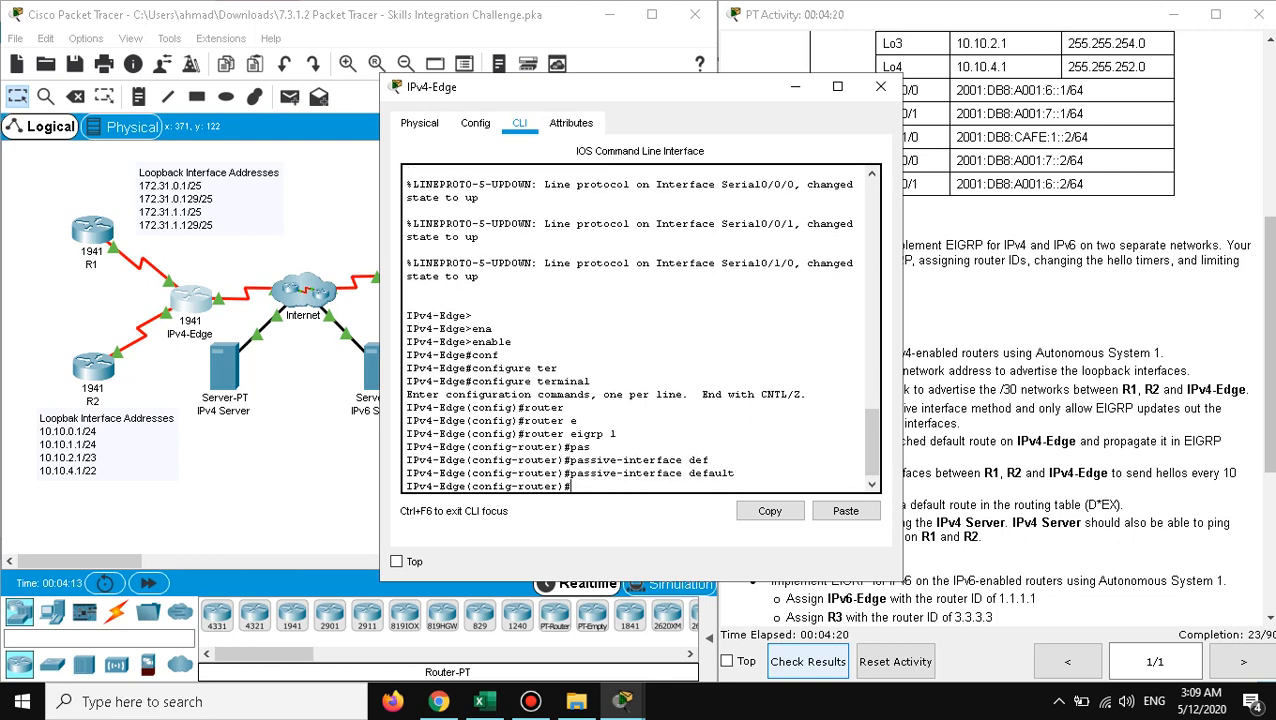
Step: Exempt interfaces serial 0/0/0 and serial 0/0/1 from the passive default in IPv4-Edge's EIGRP process
type("no pas")
key("Tab")
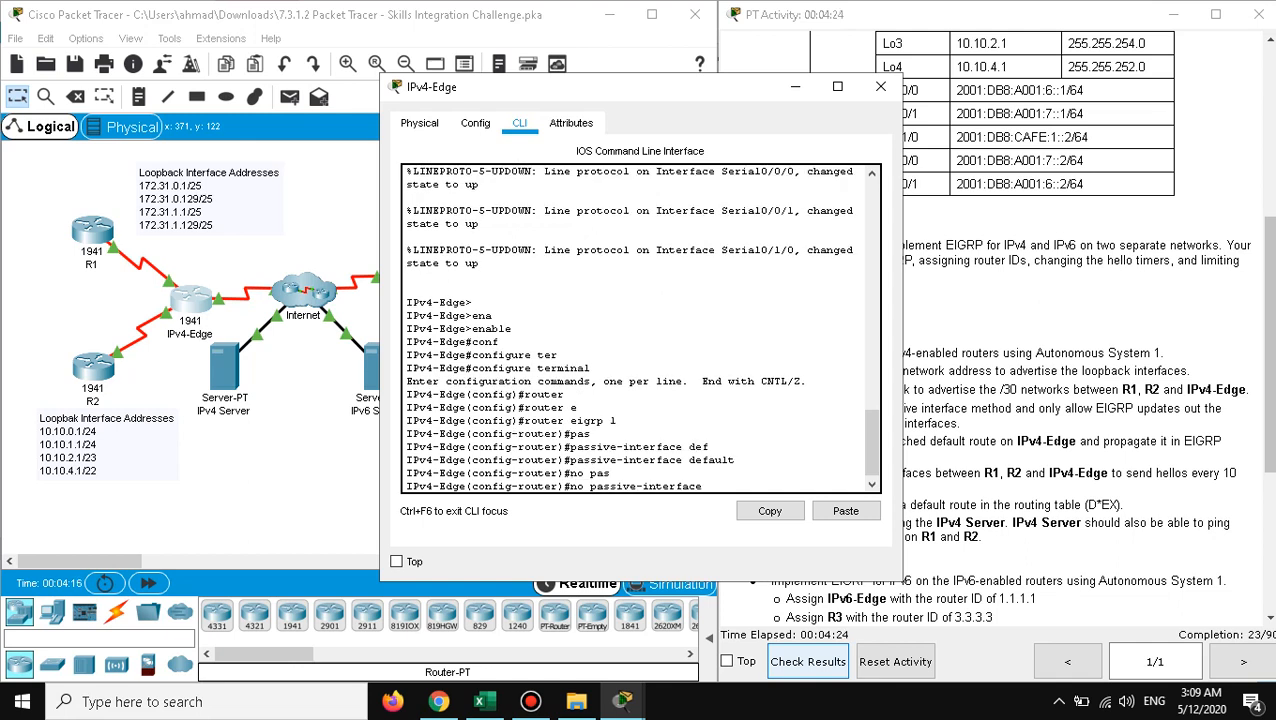
type("ser")
key("Tab")
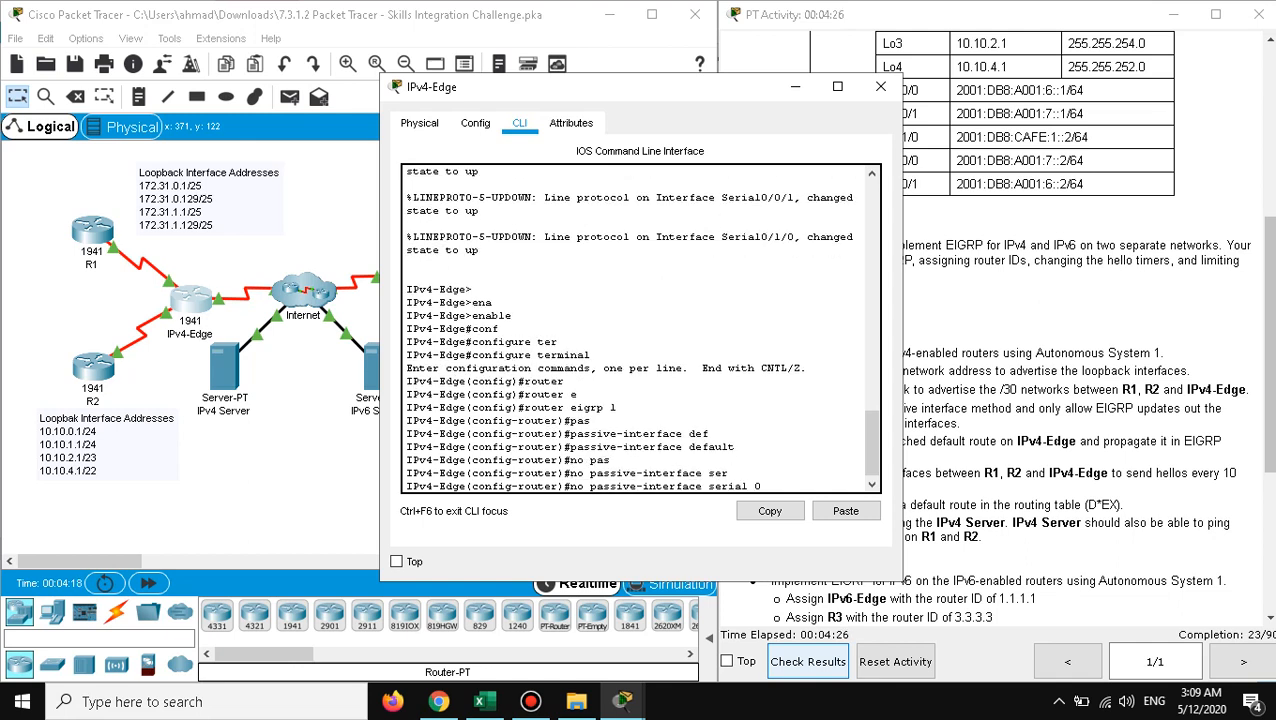
type("0/0/0")
key("Return")
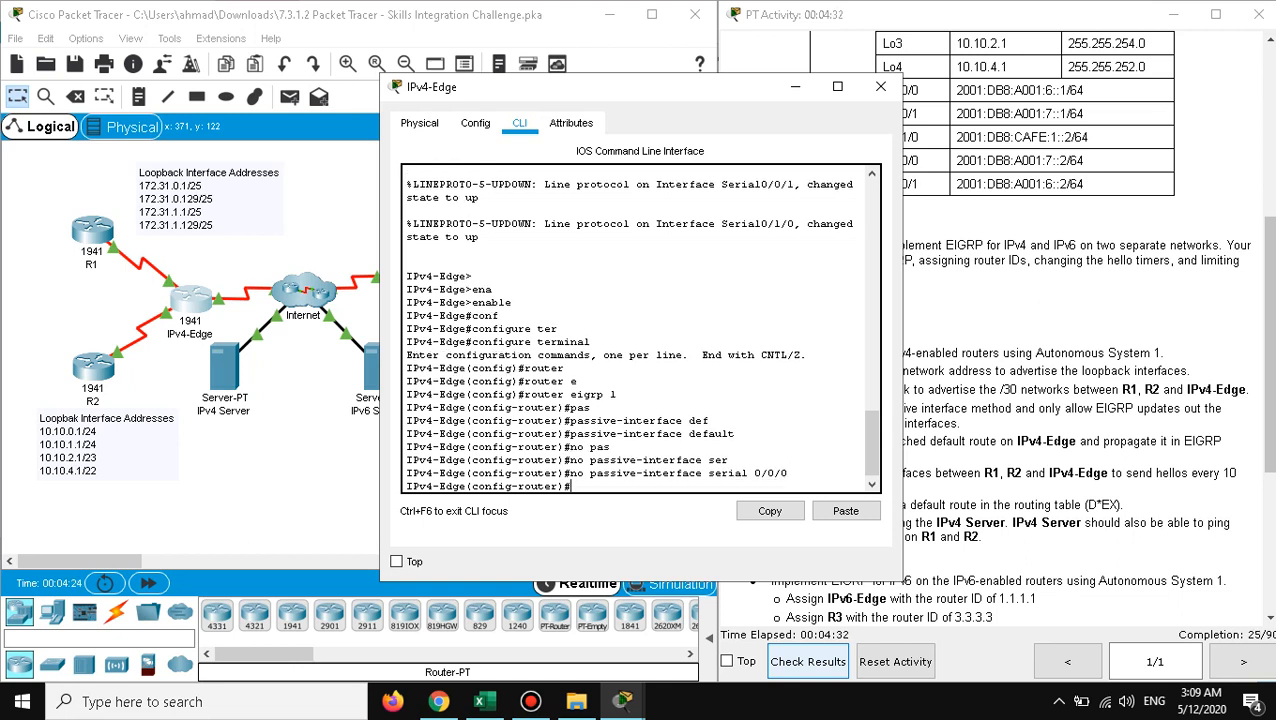
key("Up")
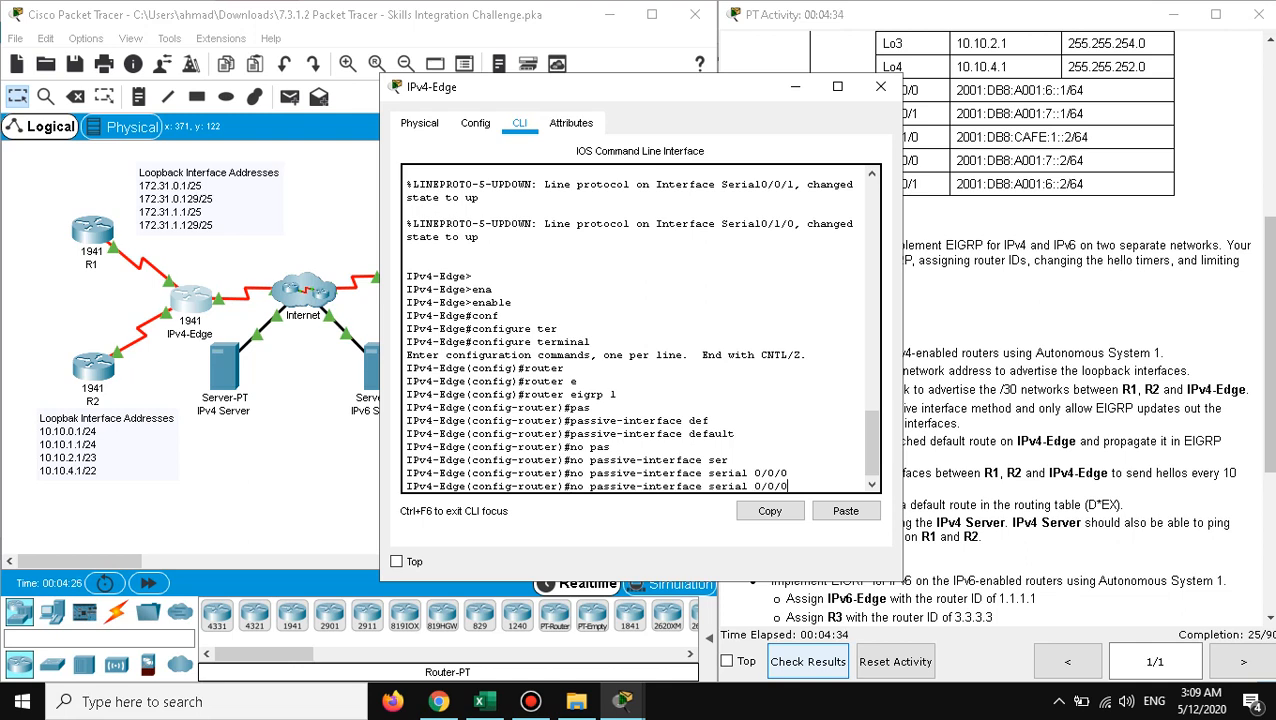
key("BackSpace")
type("1")
key("Return")
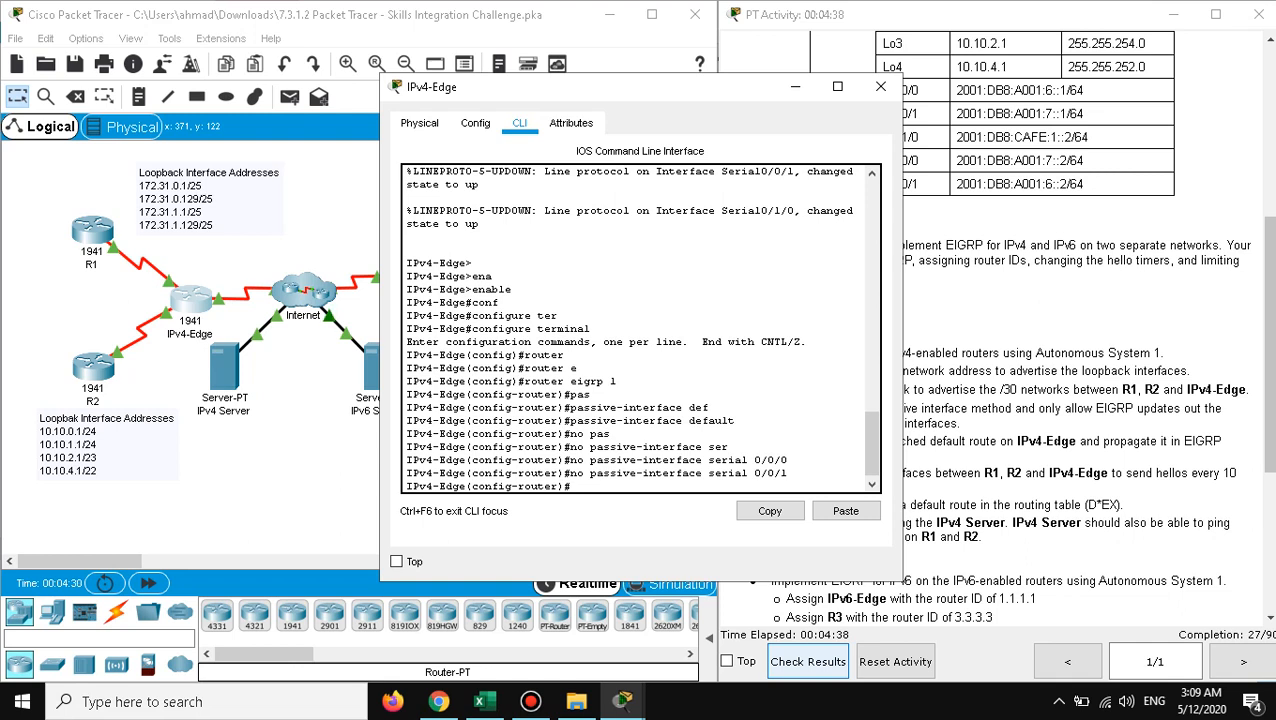
Step: Advertise network 172.31.6.0 with wildcard mask 0.0.0.3 in IPv4-Edge's EIGRP process
type("net")
key("Tab")
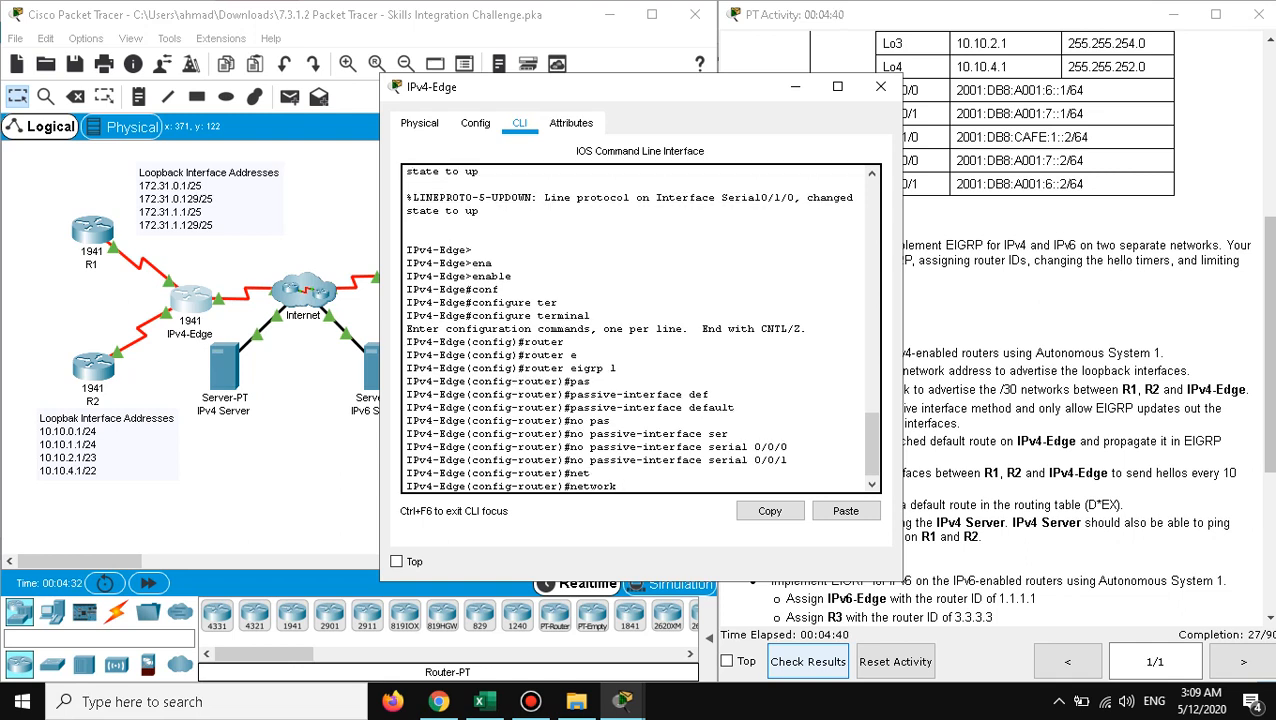
type("172.31.6.0 0.0.0.3")
key("Return")
Step: Advertise network 10.10.8.0 with wildcard mask 0.0.0.3 in IPv4-Edge's EIGRP process and close the router's window
type("net")
key("Tab")
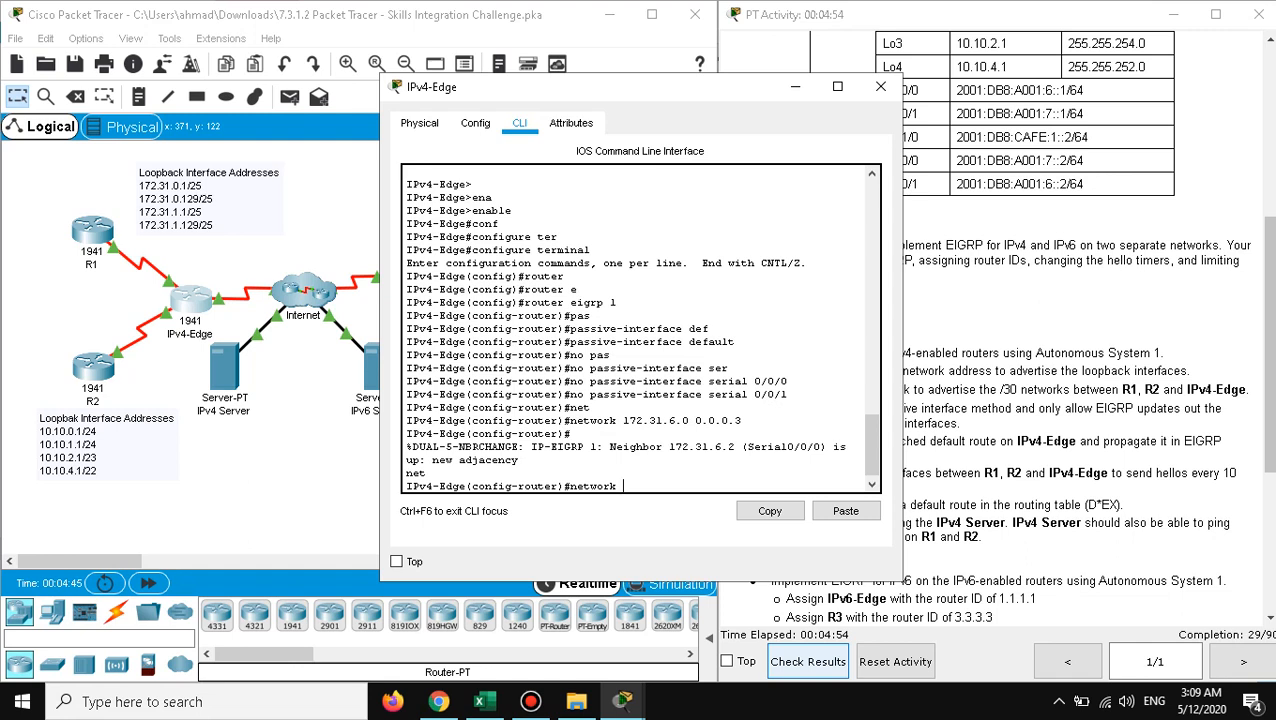
type("10.10.8.0 0.0.0")
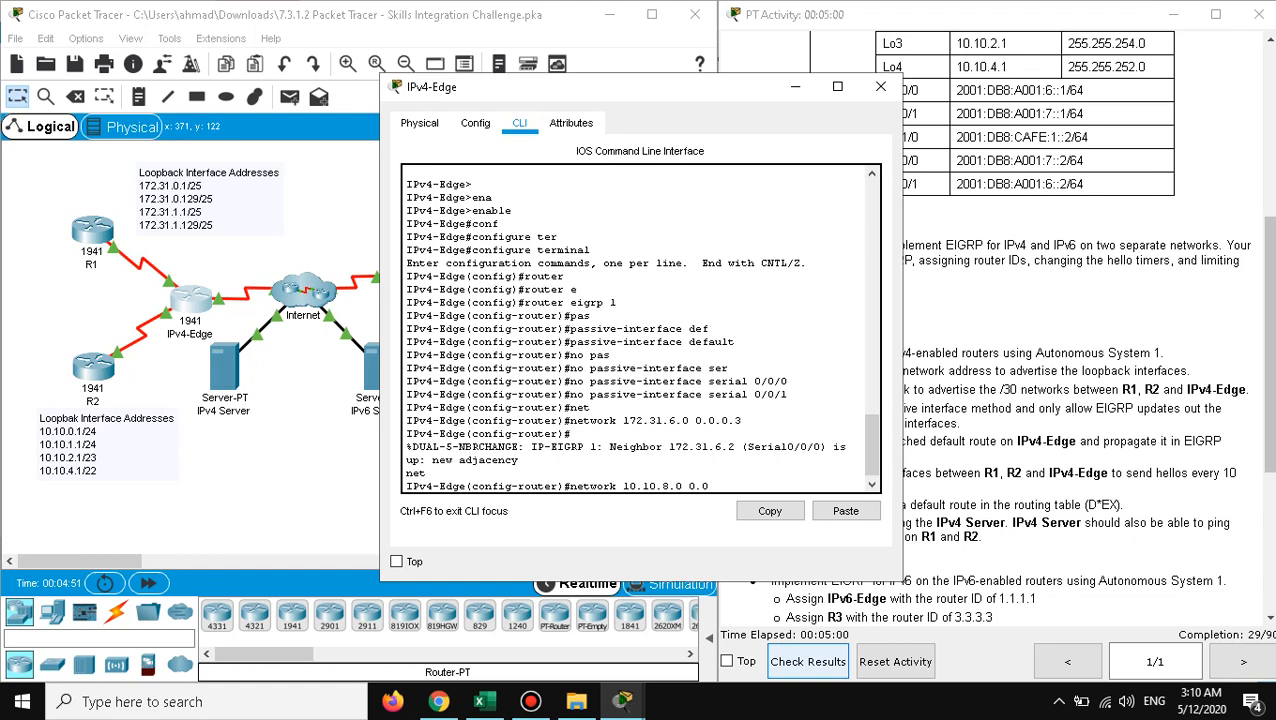
type(".3")
key("Return")
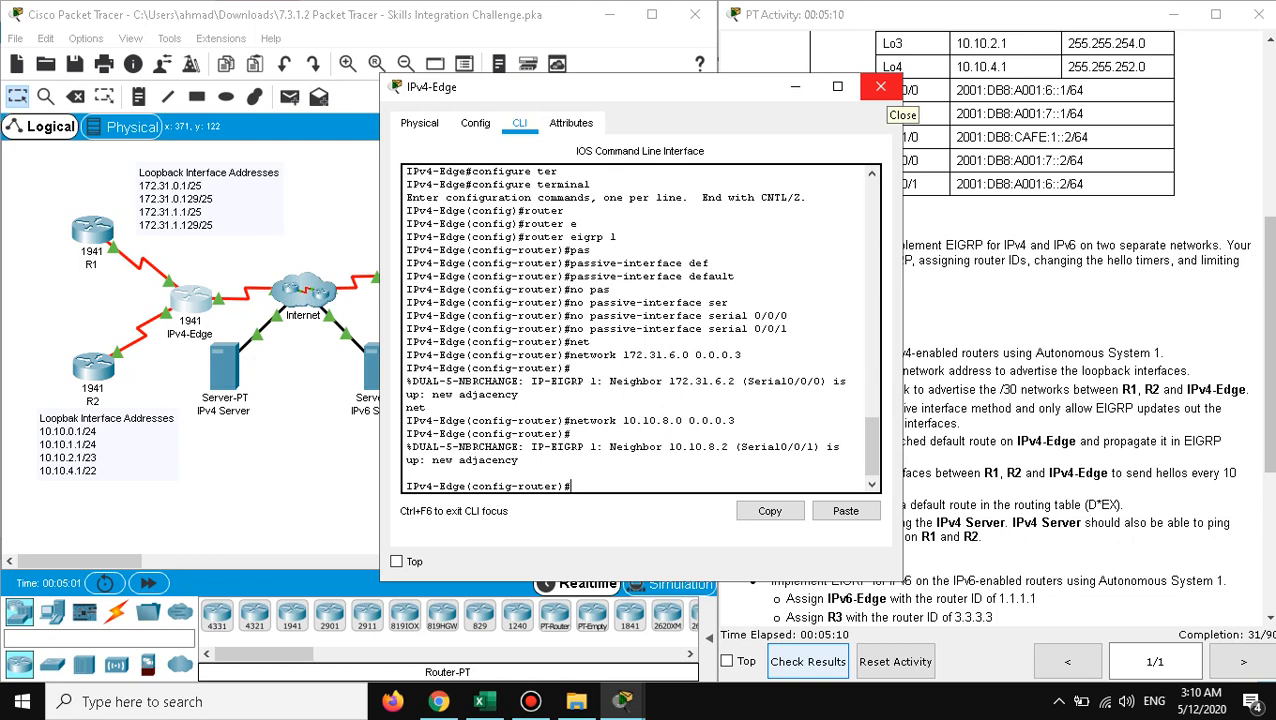
left_click(880, 87)
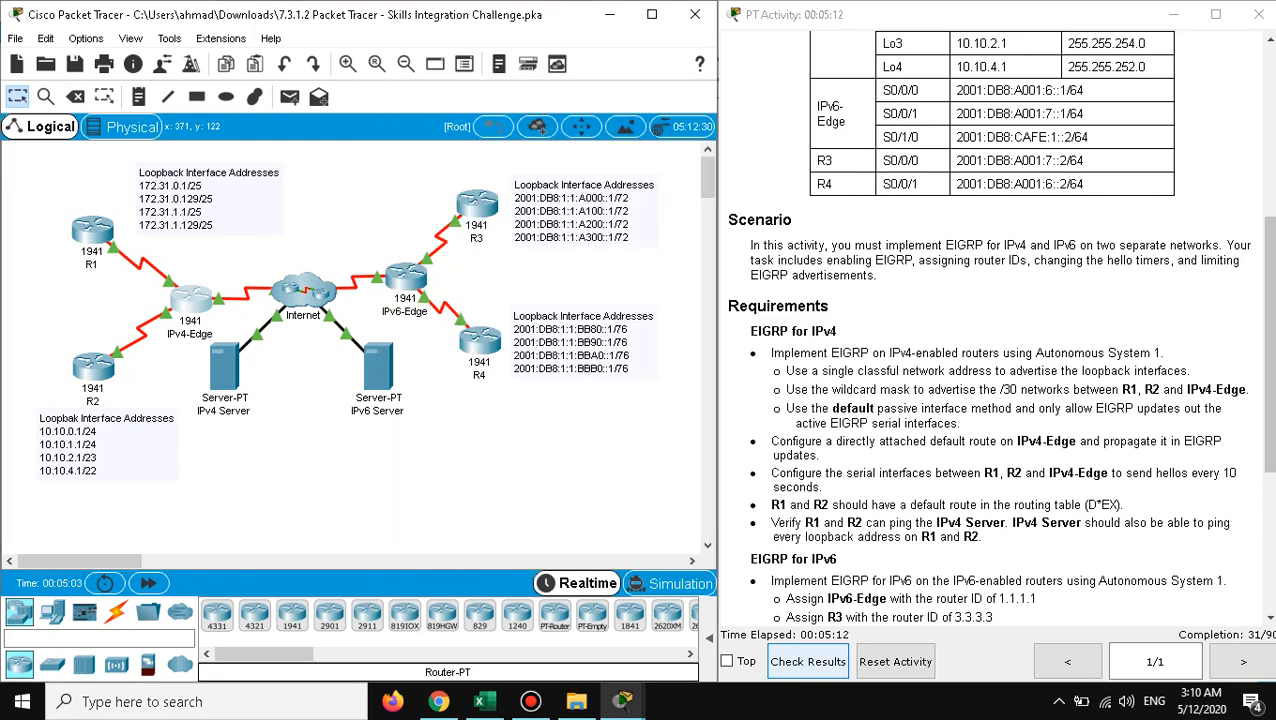
Step: Configure a directly attached default route, 0.0.0.0 0.0.0.0 via serial 0/1/0, in IPv4-Edge's global configuration mode
scroll(999, 328, "down", 3)
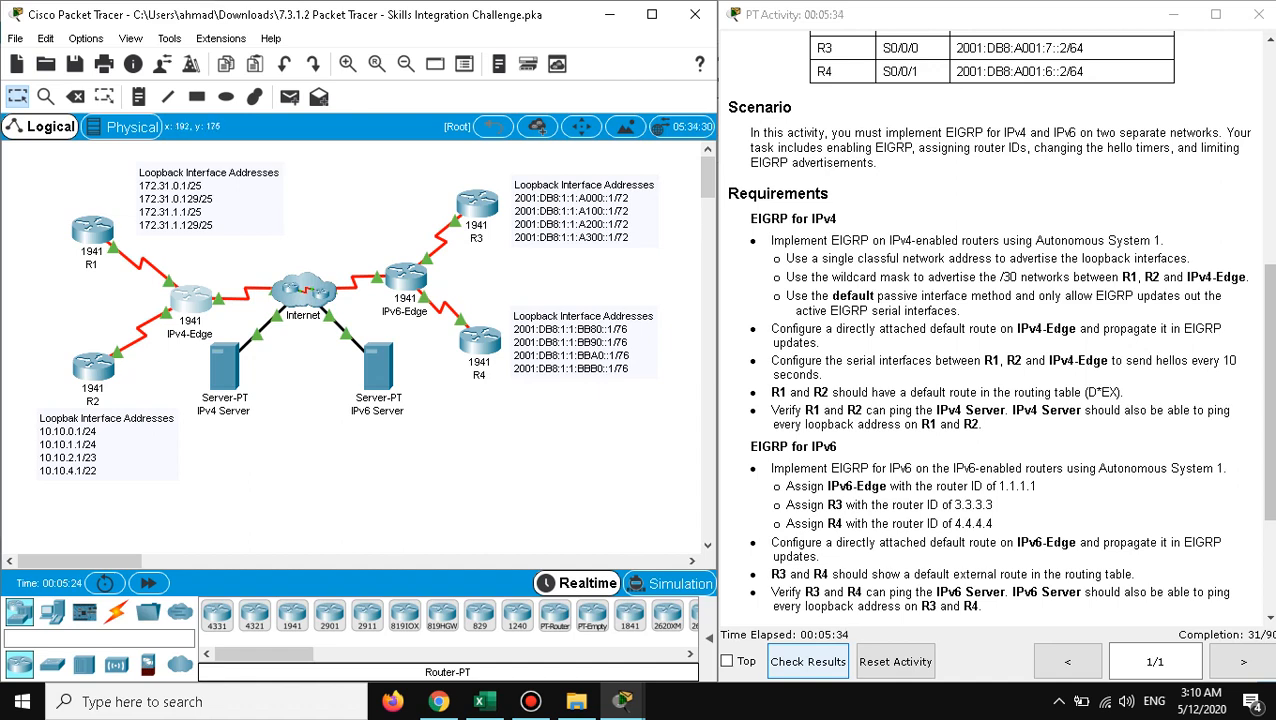
left_click(182, 304)
left_click(765, 220)
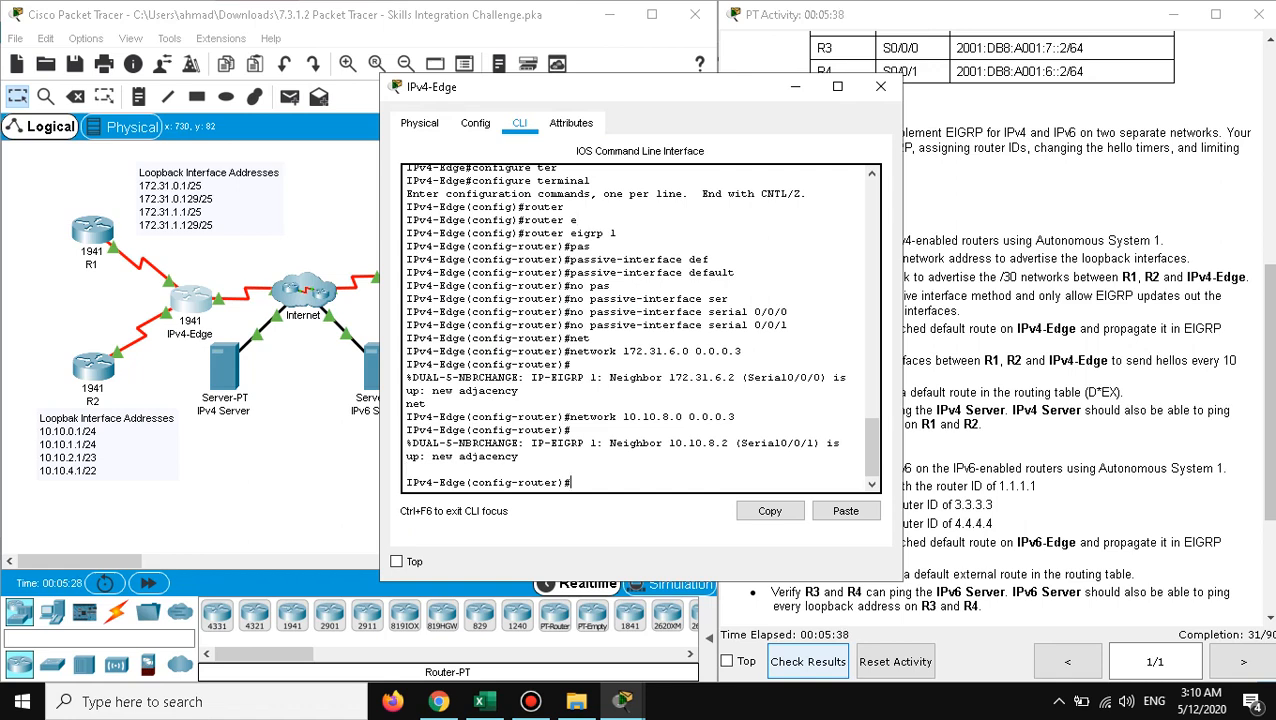
type("exit")
key("Return")
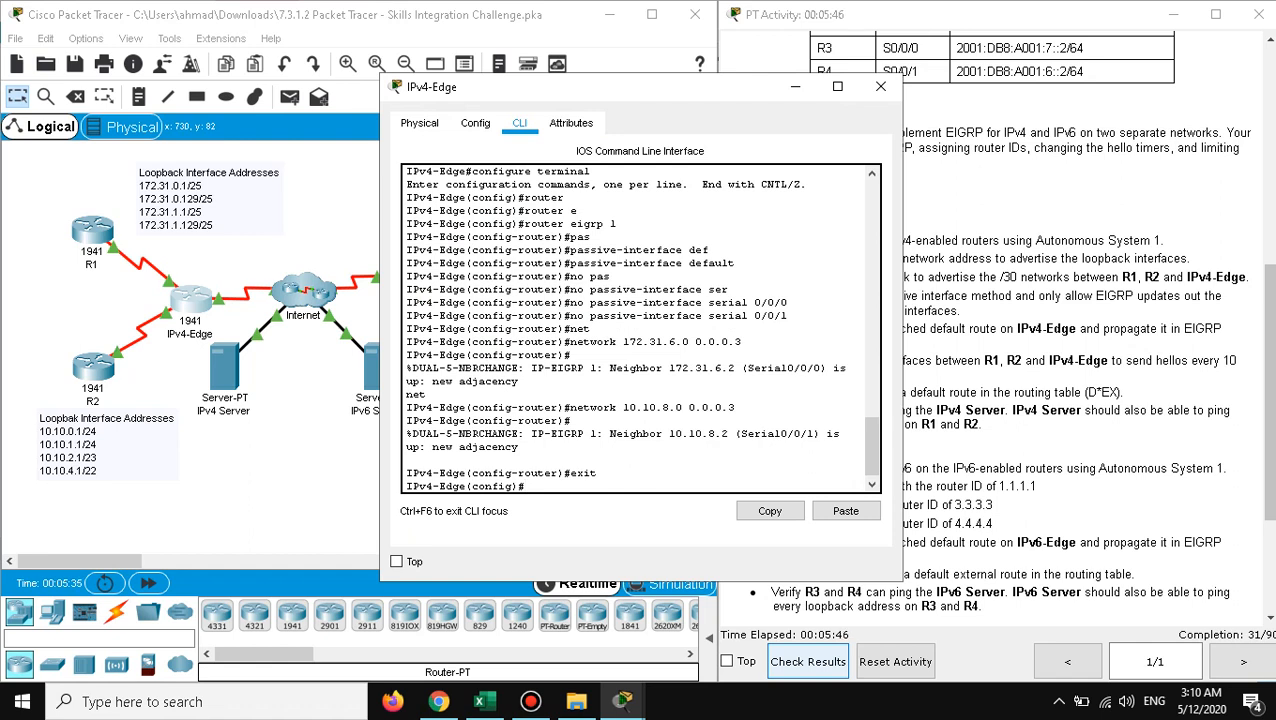
type("ip route")
type("0.0.0.0 0.0. 0.0.0.0")
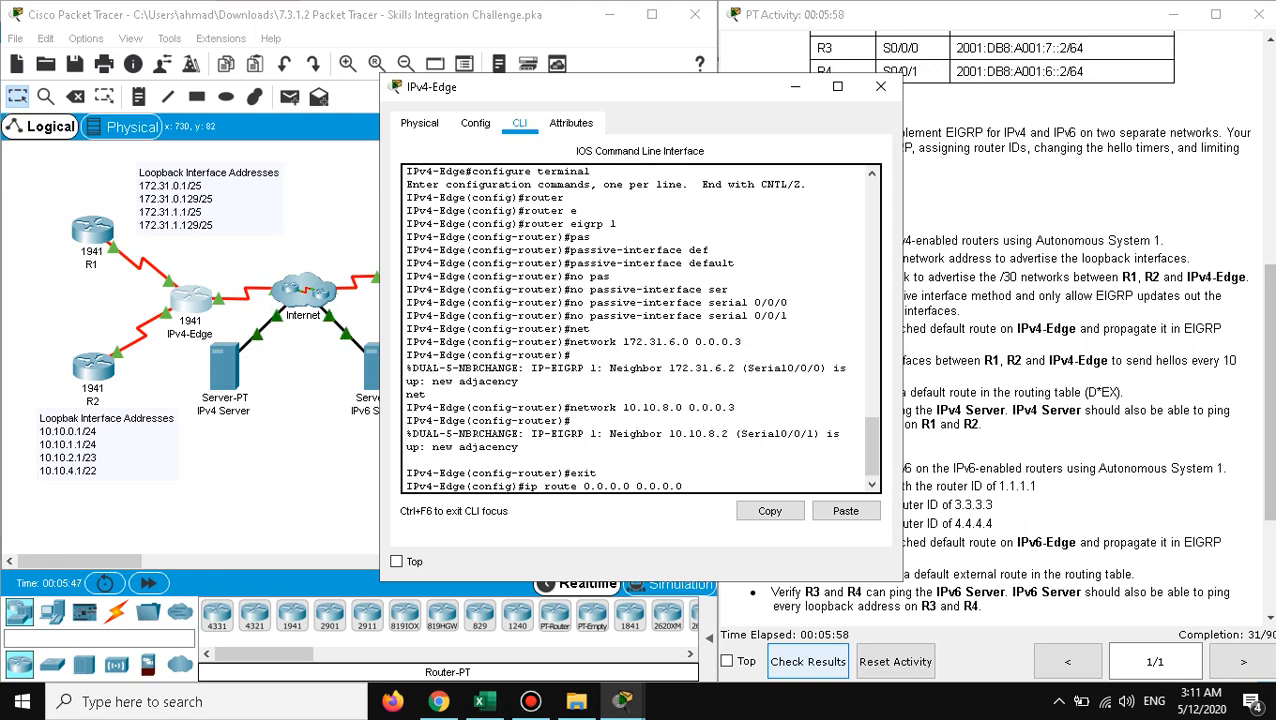
type(" ser")
key("Tab")
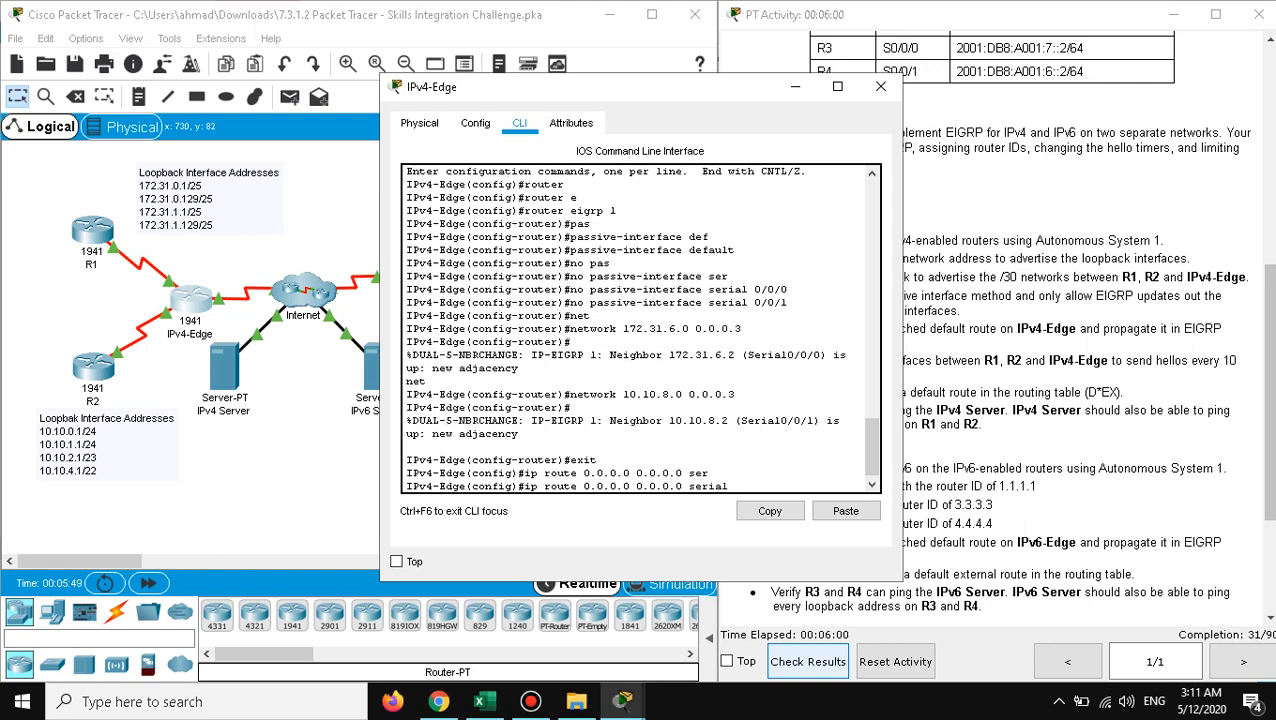
type("0/1/0")
key("Return")
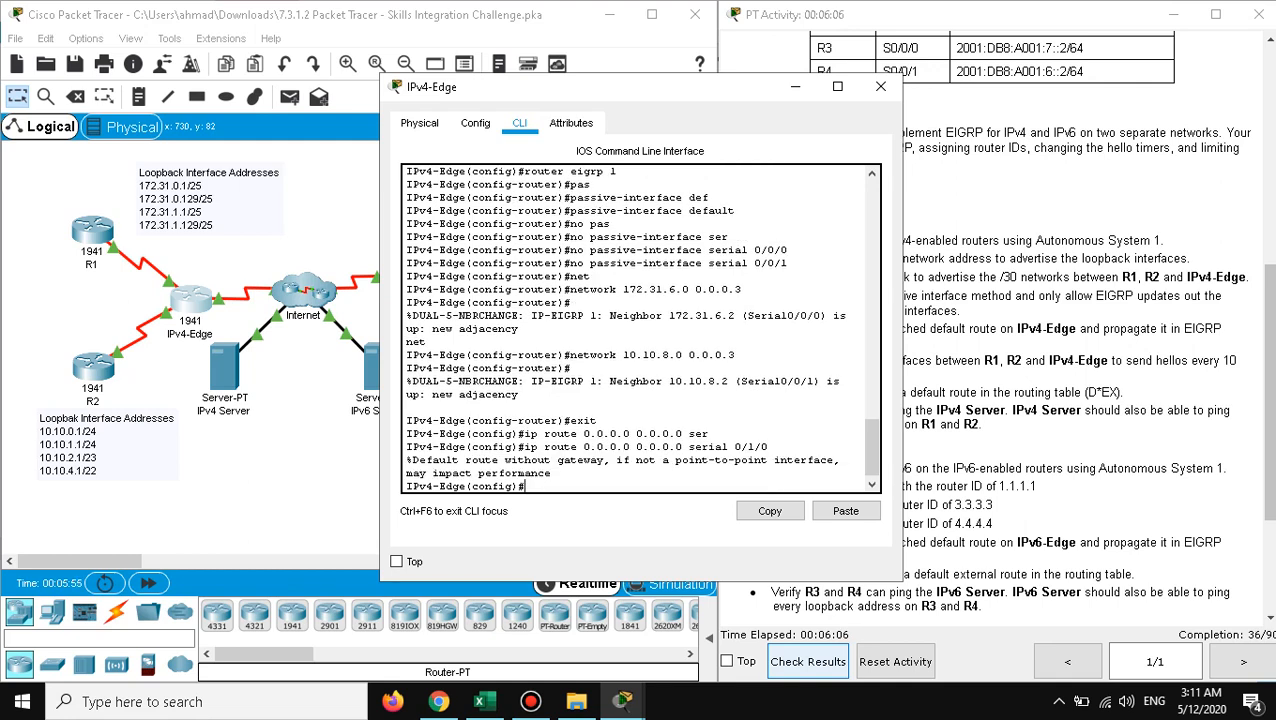
Step: Reenter the EIGRP 1 router configuration on IPv4-Edge
type("router")
key("Tab")
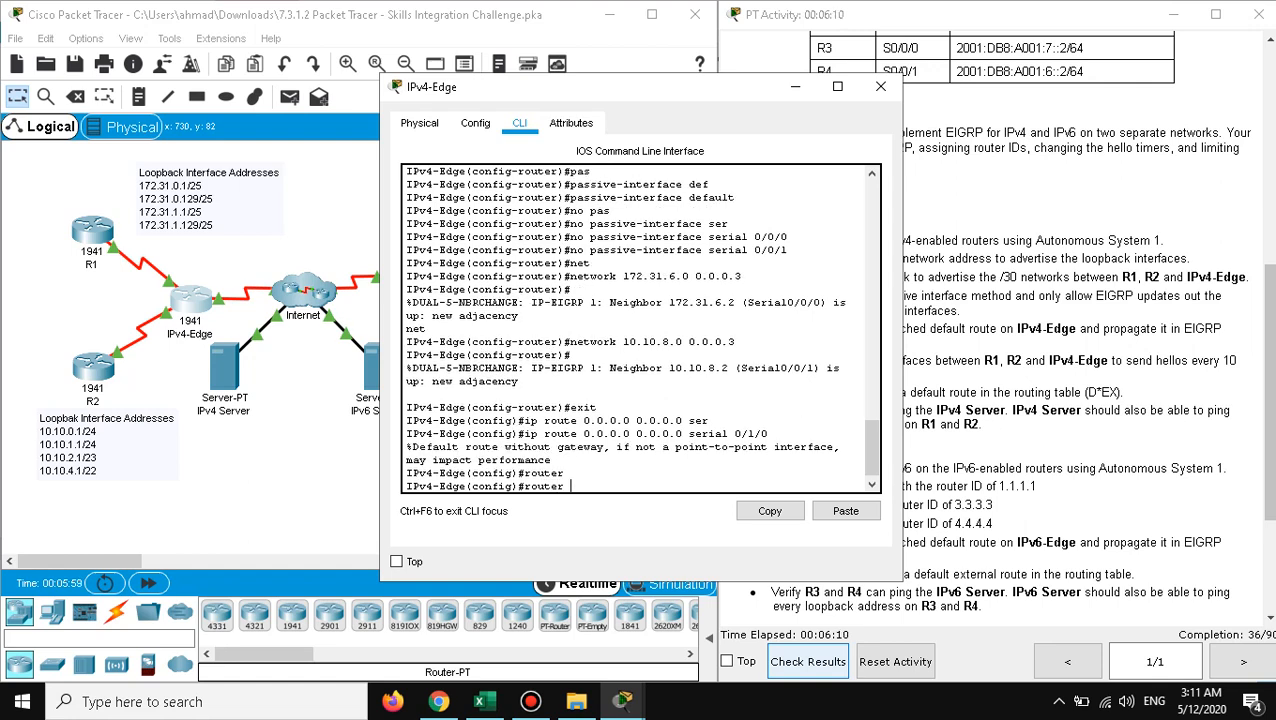
type("ei")
key("Tab")
type("1")
key("Return")
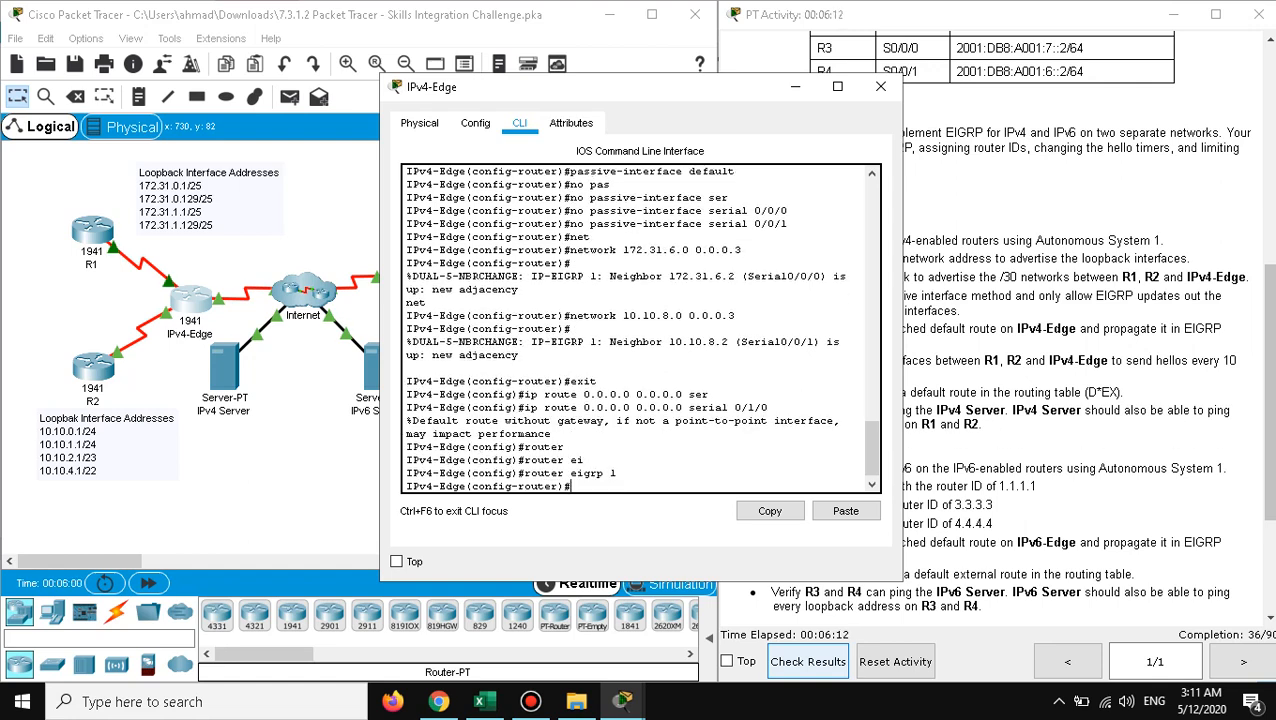
Step: Redistribute static routes into IPv4-Edge's EIGRP process and close the router's window
type("red")
key("Tab")
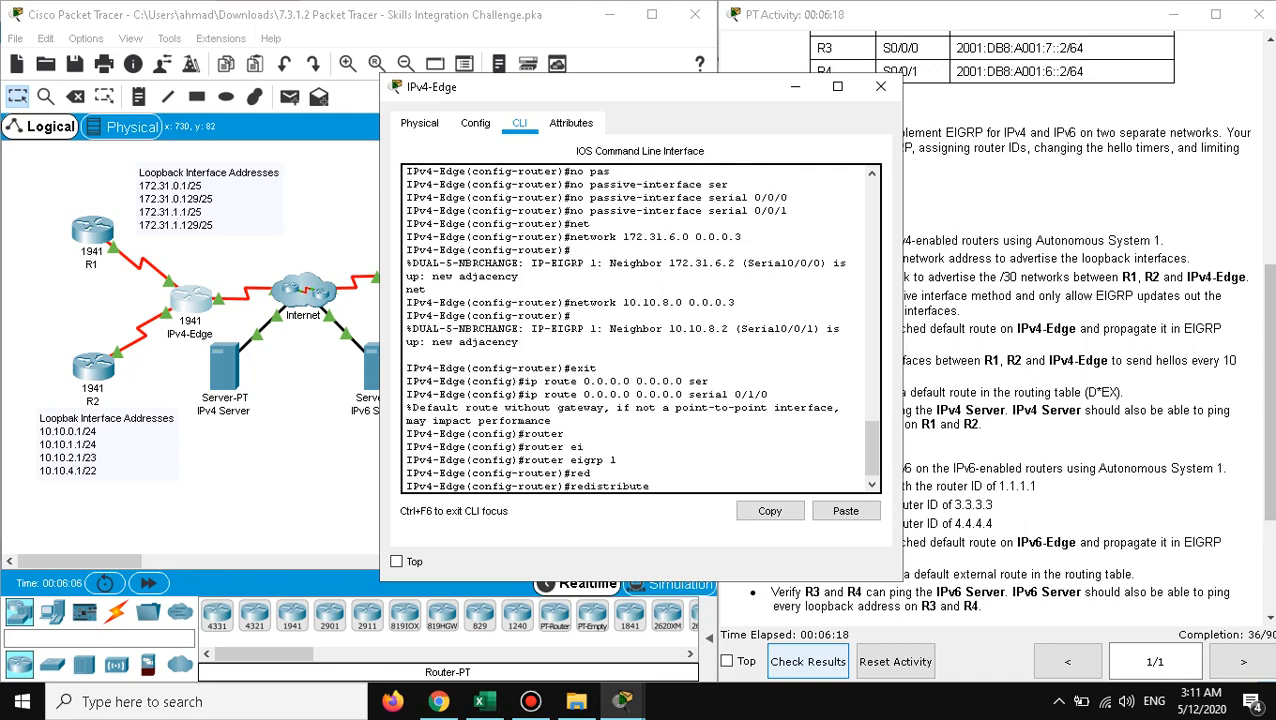
type("st")
key("Tab")
key("Return")
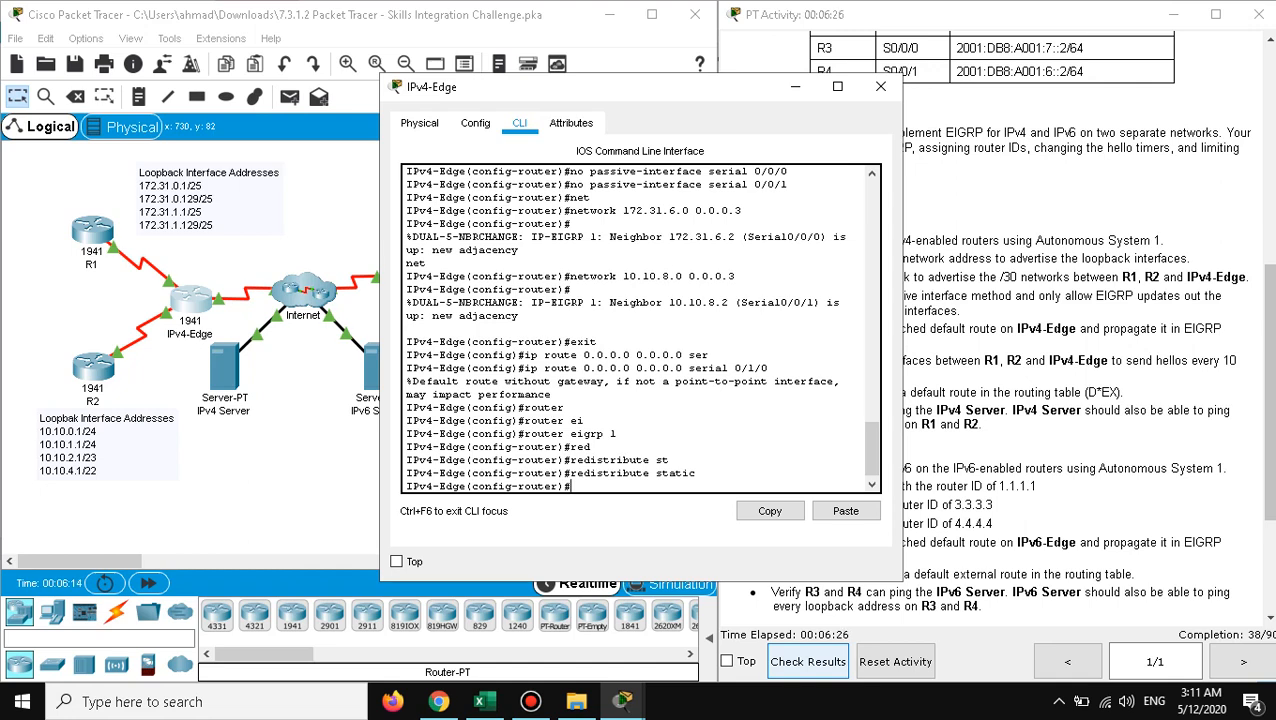
left_click(880, 86)
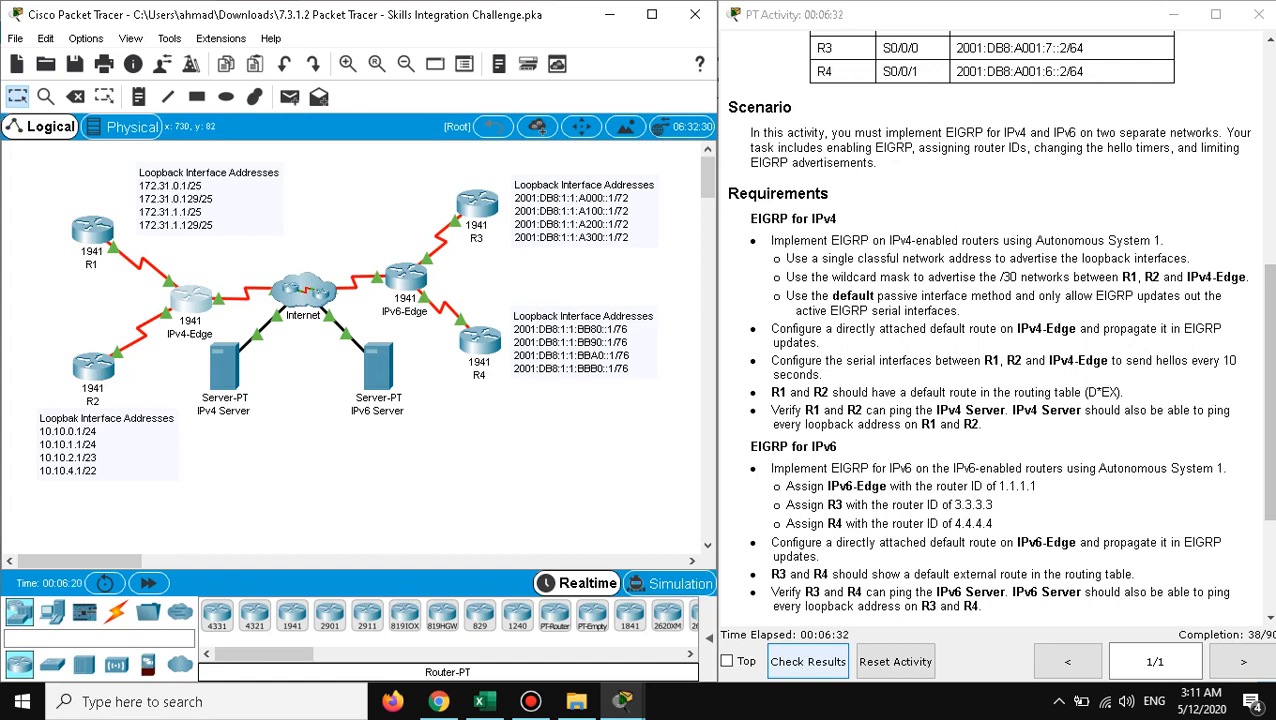
Step: Open R1's command line, leave router configuration mode and enter interface configuration for serial 0/0/0
scroll(999, 328, "down", 1)
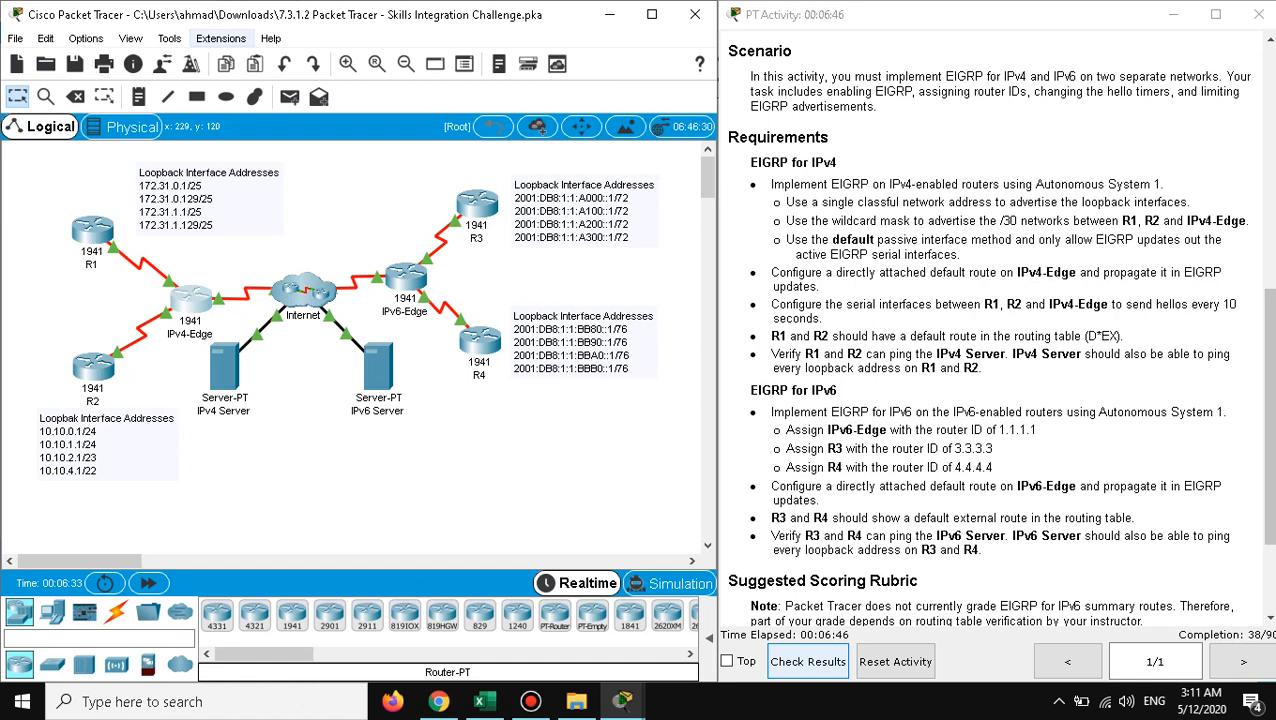
left_click_drag(826, 319, 769, 304)
left_click(93, 231)
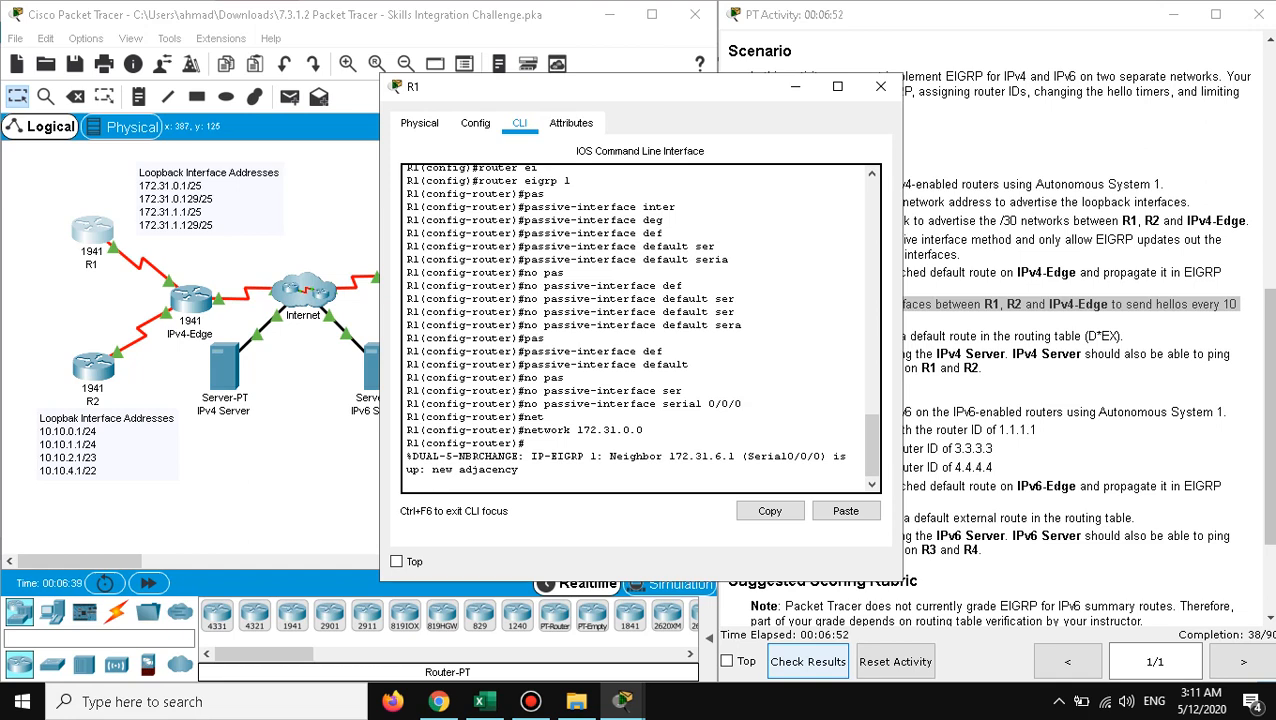
key("Return")
key("Return")
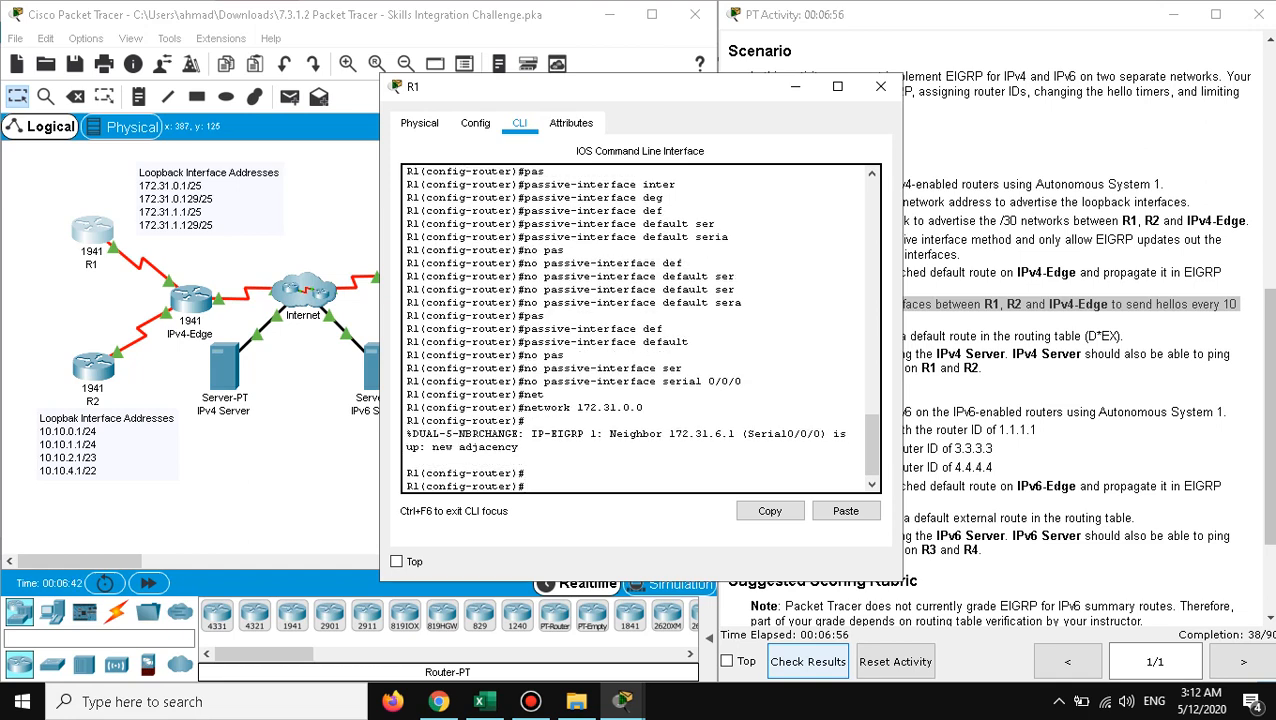
type("exit")
key("Return")
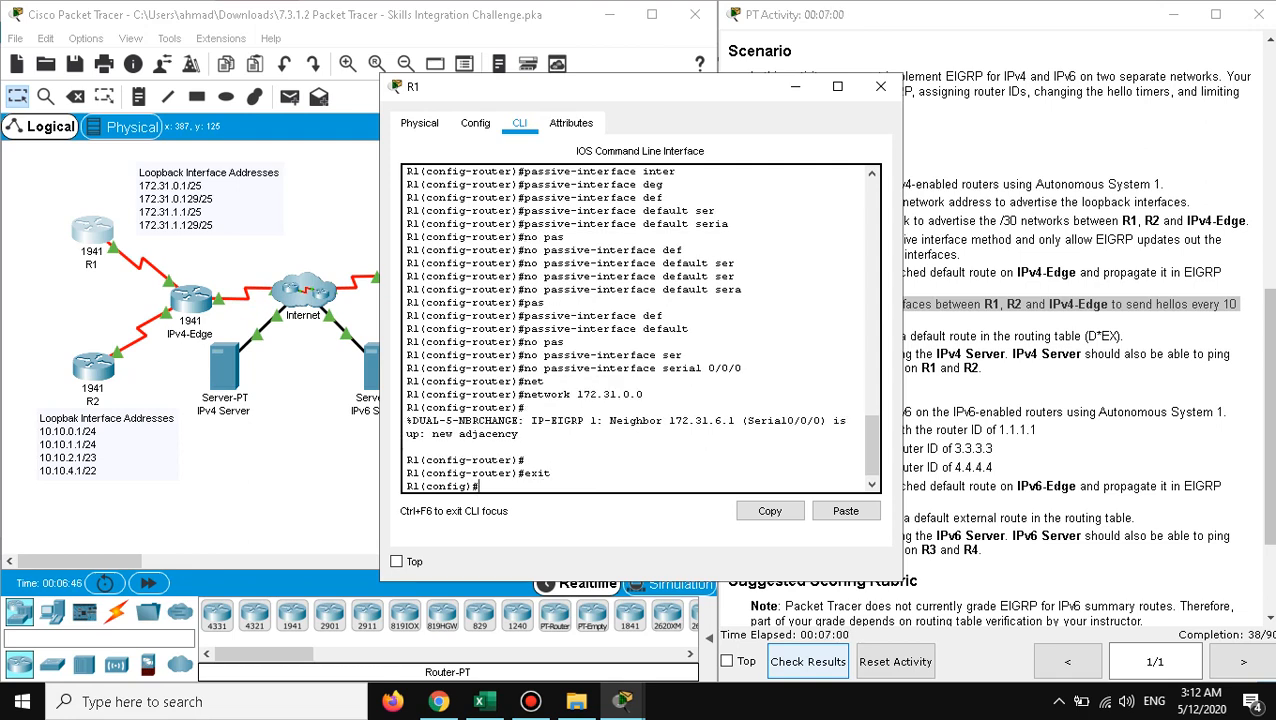
type("interf")
key("Tab")
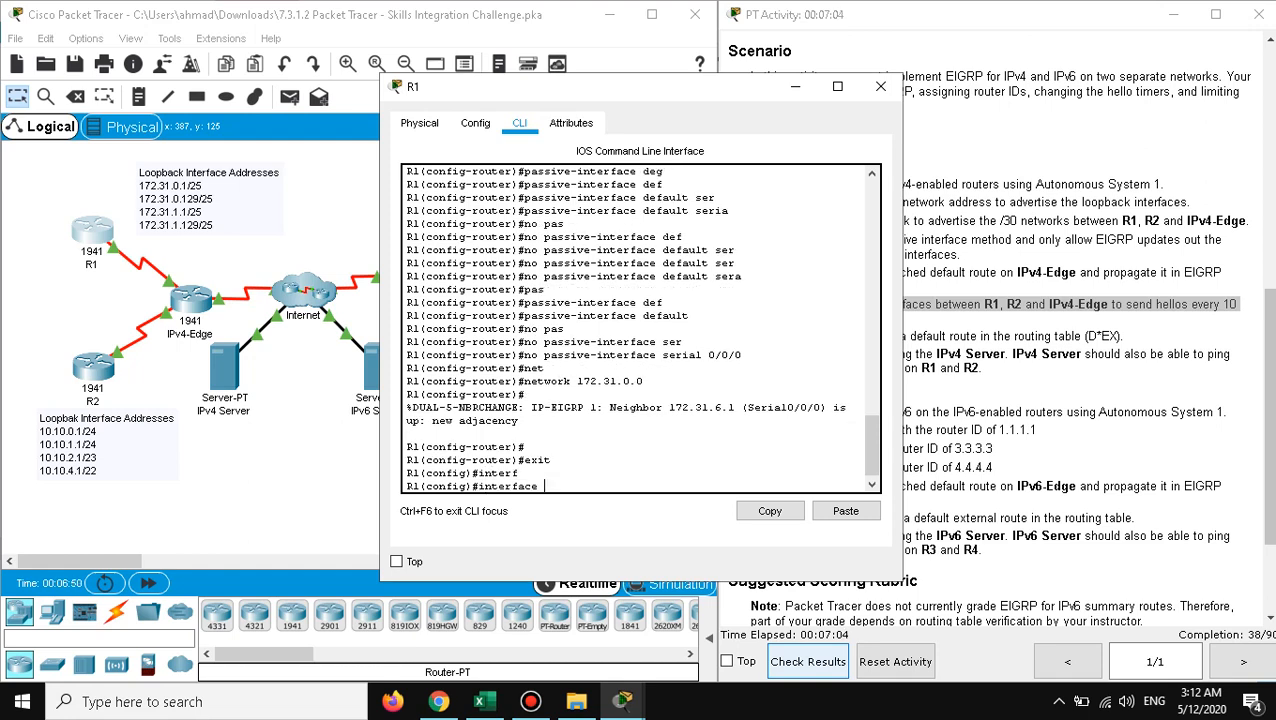
type("ser")
key("Tab")
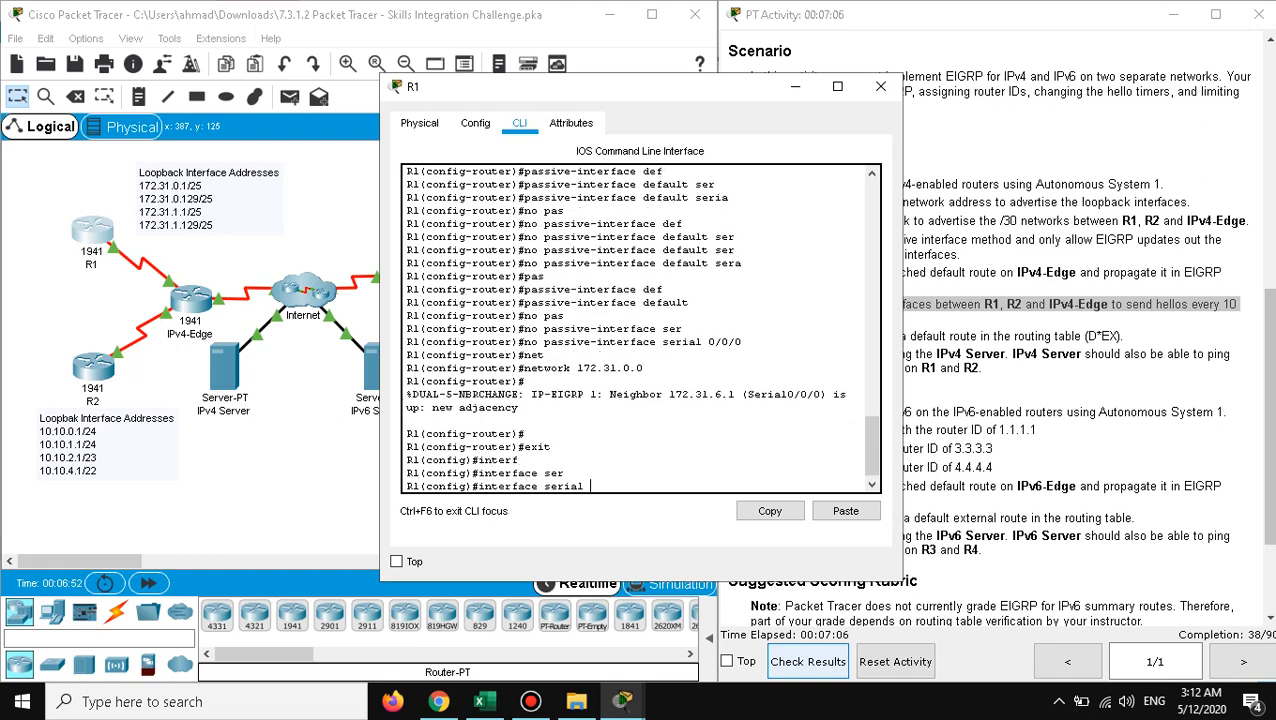
type("0/0/0")
key("Return")
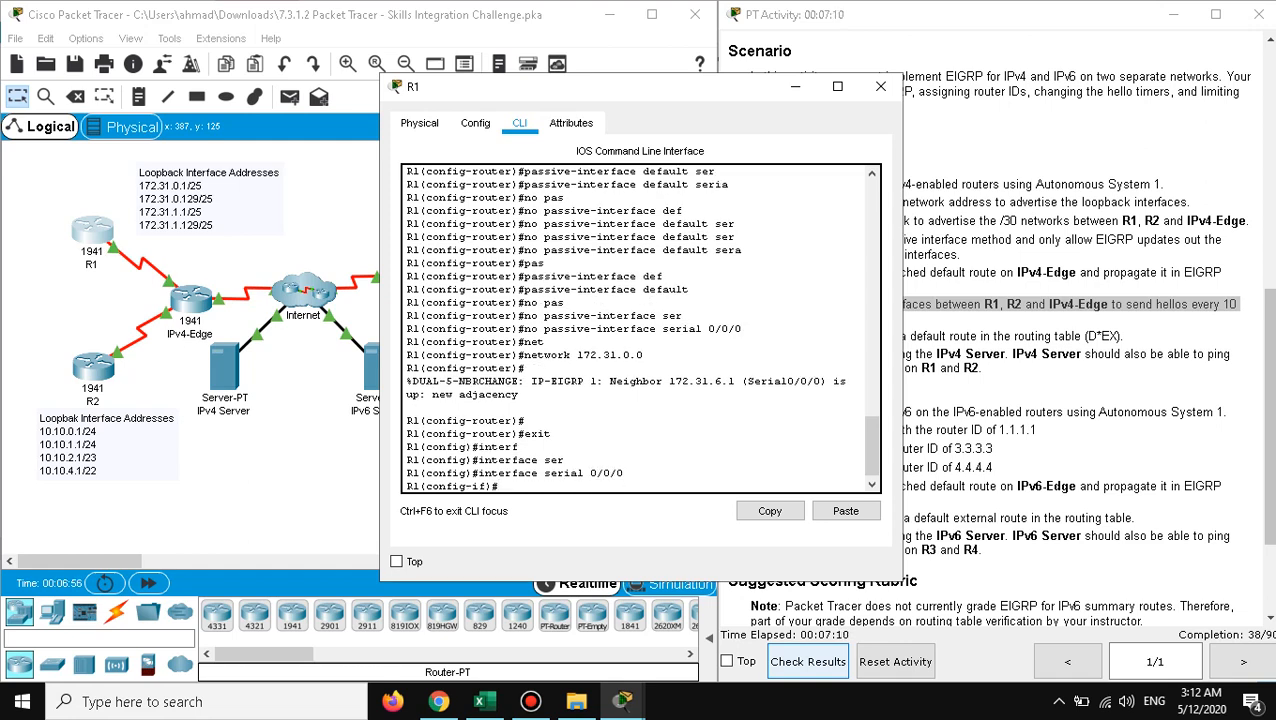
Step: Set the EIGRP 1 hello interval on R1's serial 0/0/0 to 10 seconds and close the router's window
type("ip hel")
key("Tab")
type("l")
key("Tab")
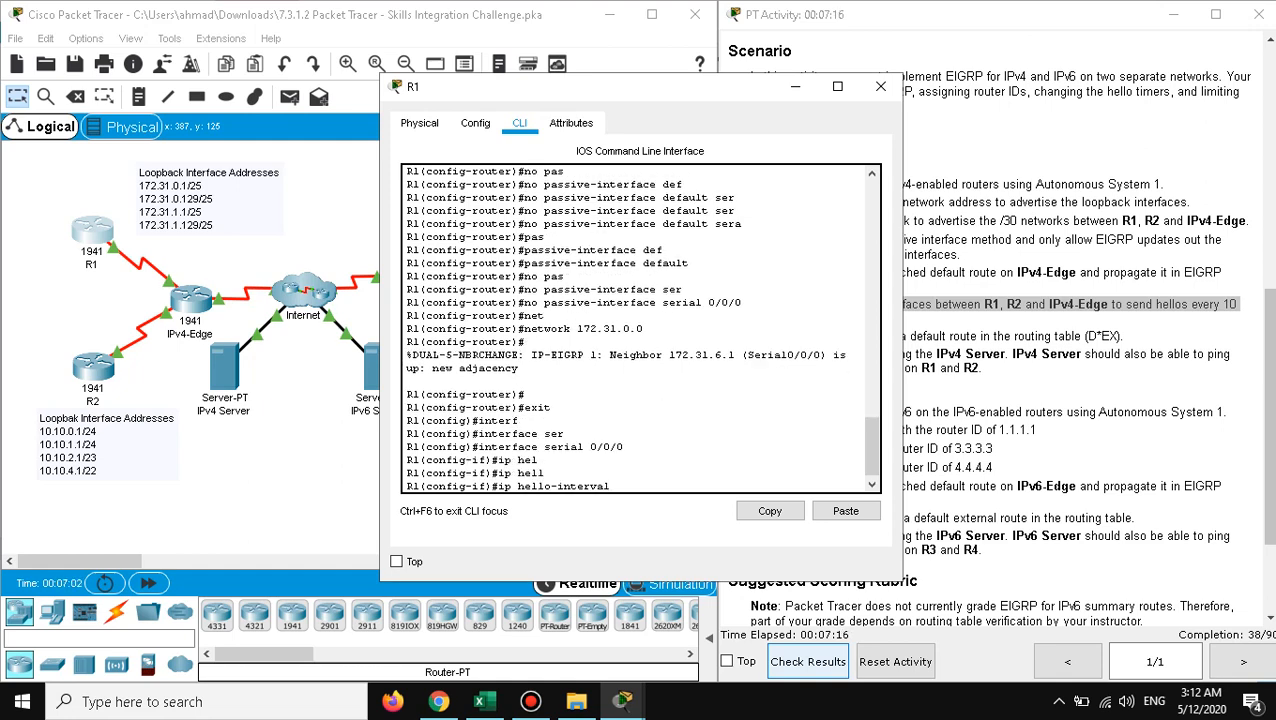
type("eig")
type("r")
key("Tab")
type("1")
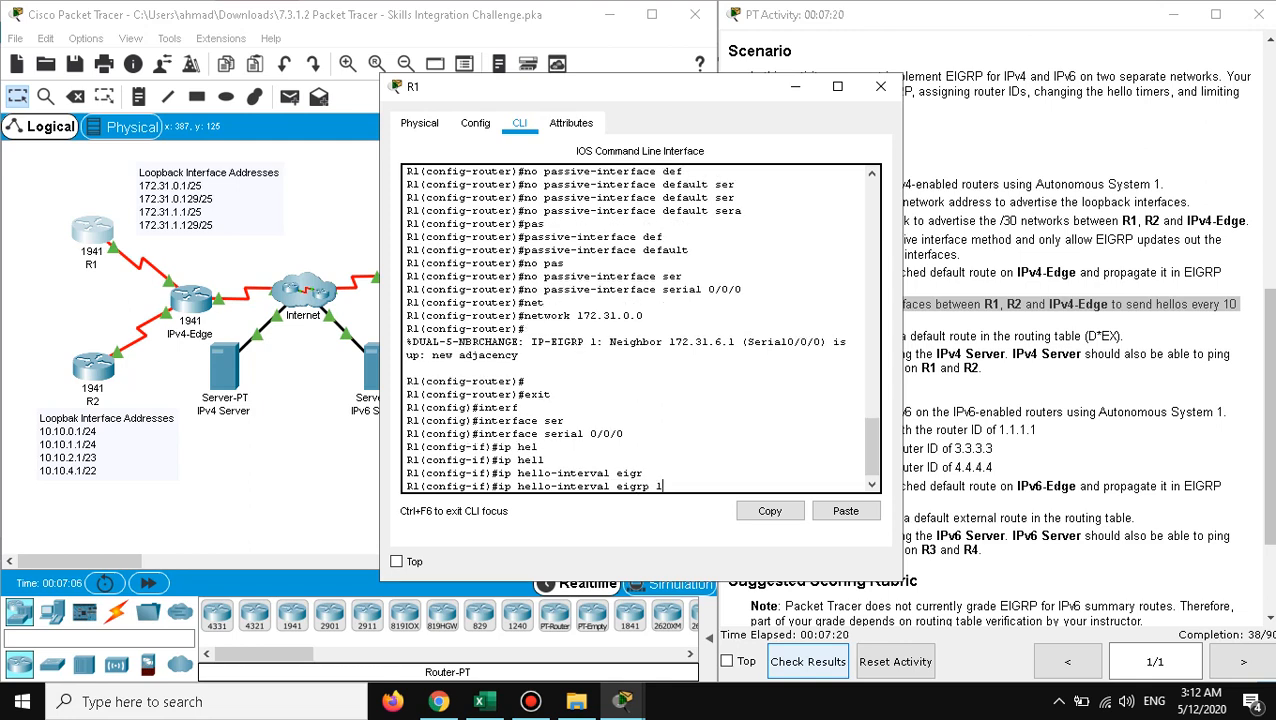
type(" 10")
key("Return")
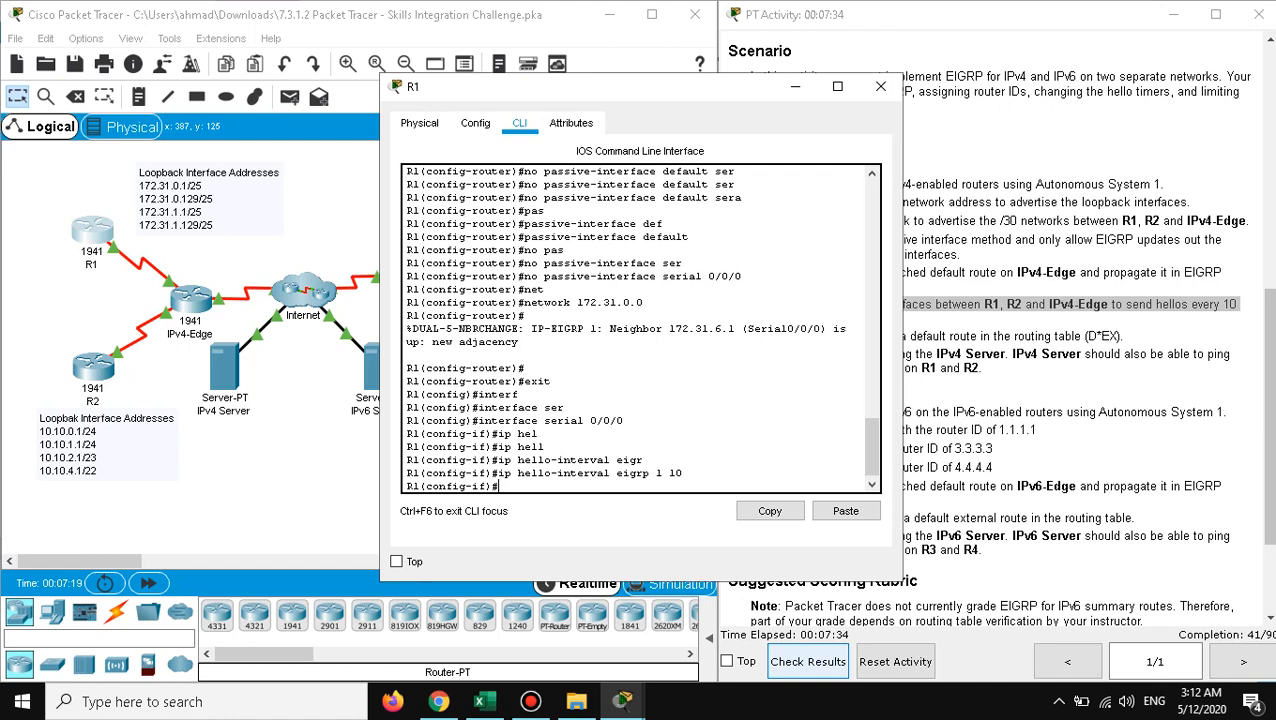
left_click(880, 86)
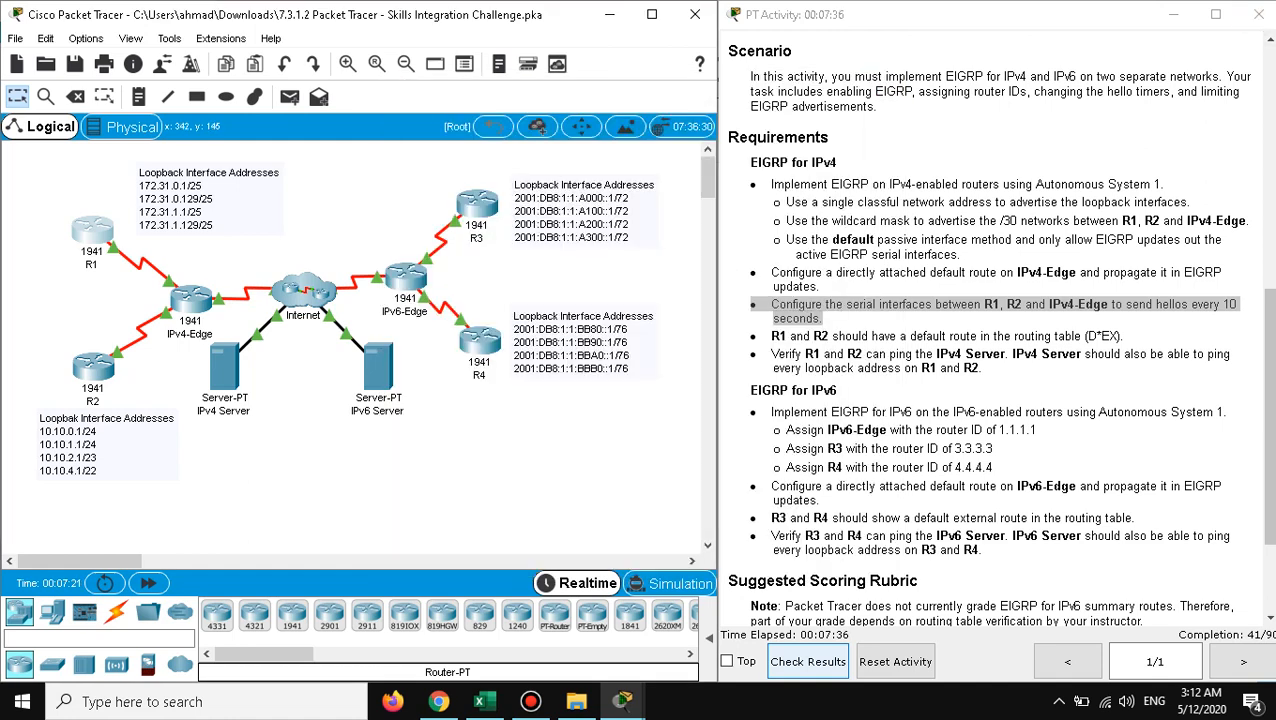
Step: Open R2's command line, leave router configuration mode and enter interface configuration for serial 0/0/1
left_click(93, 368)
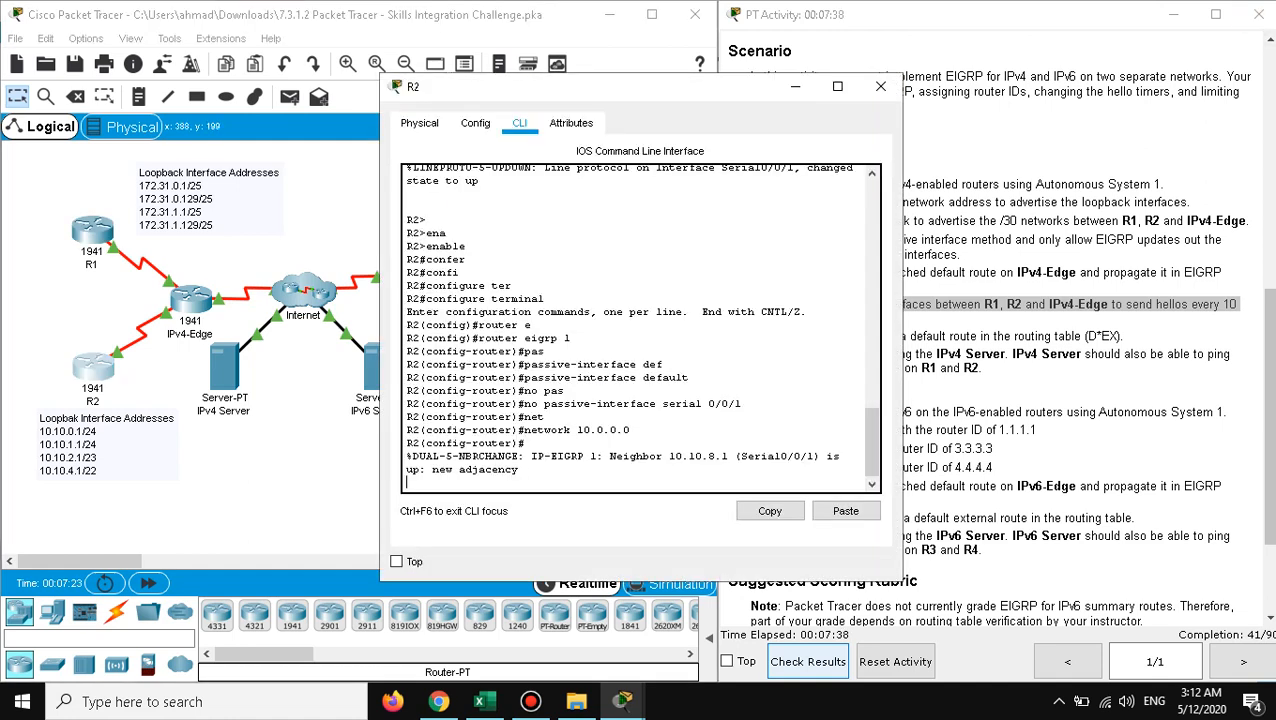
key("Return")
type("exit")
key("Return")
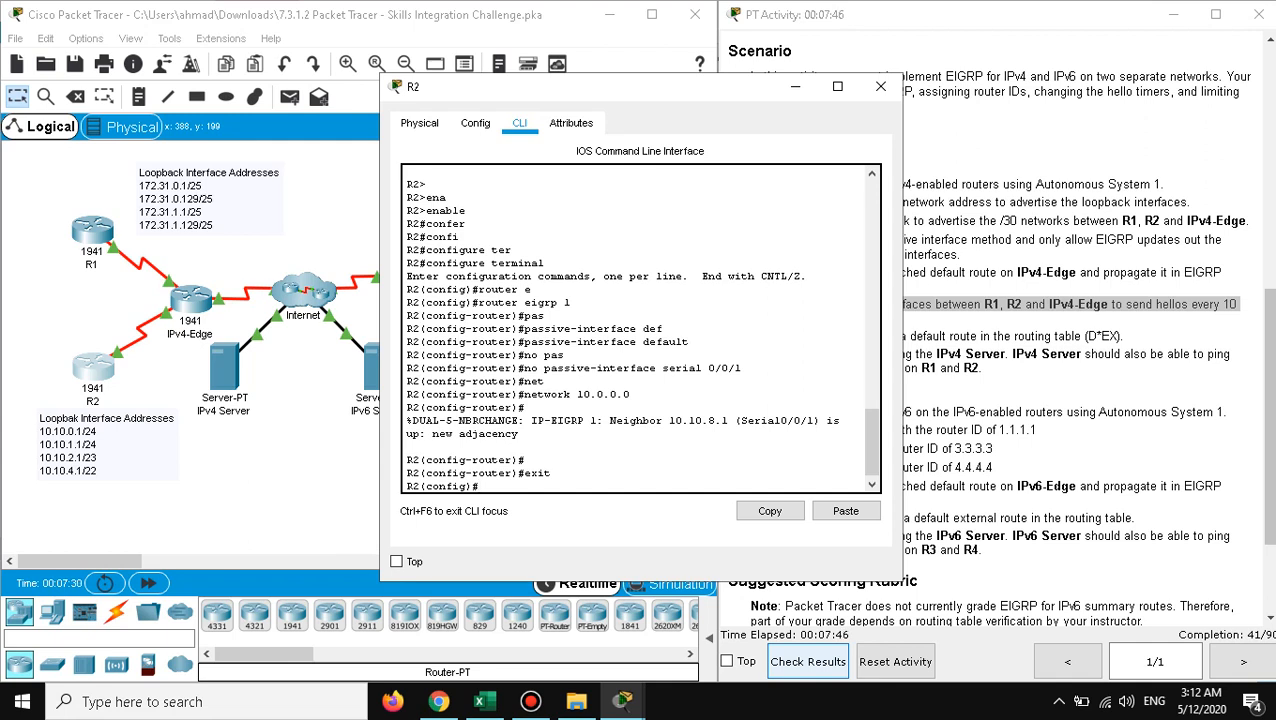
type("interf")
key("Tab")
type("sr")
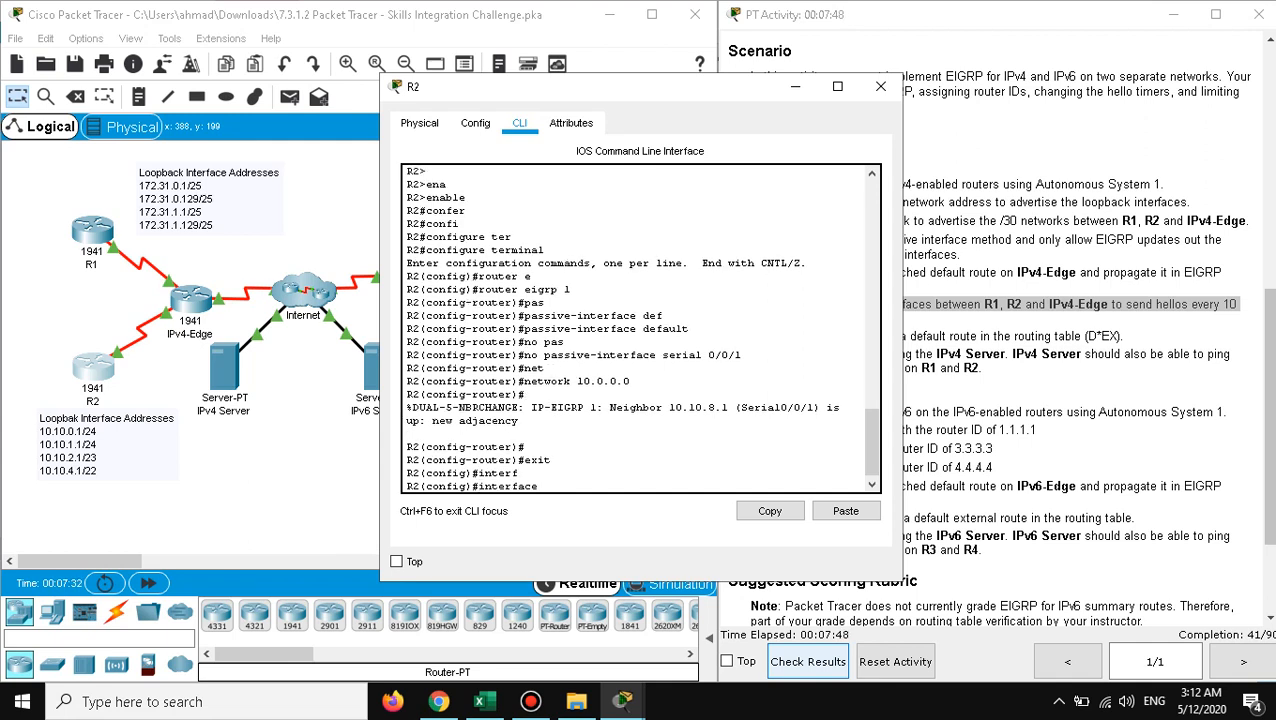
key("Tab")
key("BackSpace")
type("er")
key("Tab")
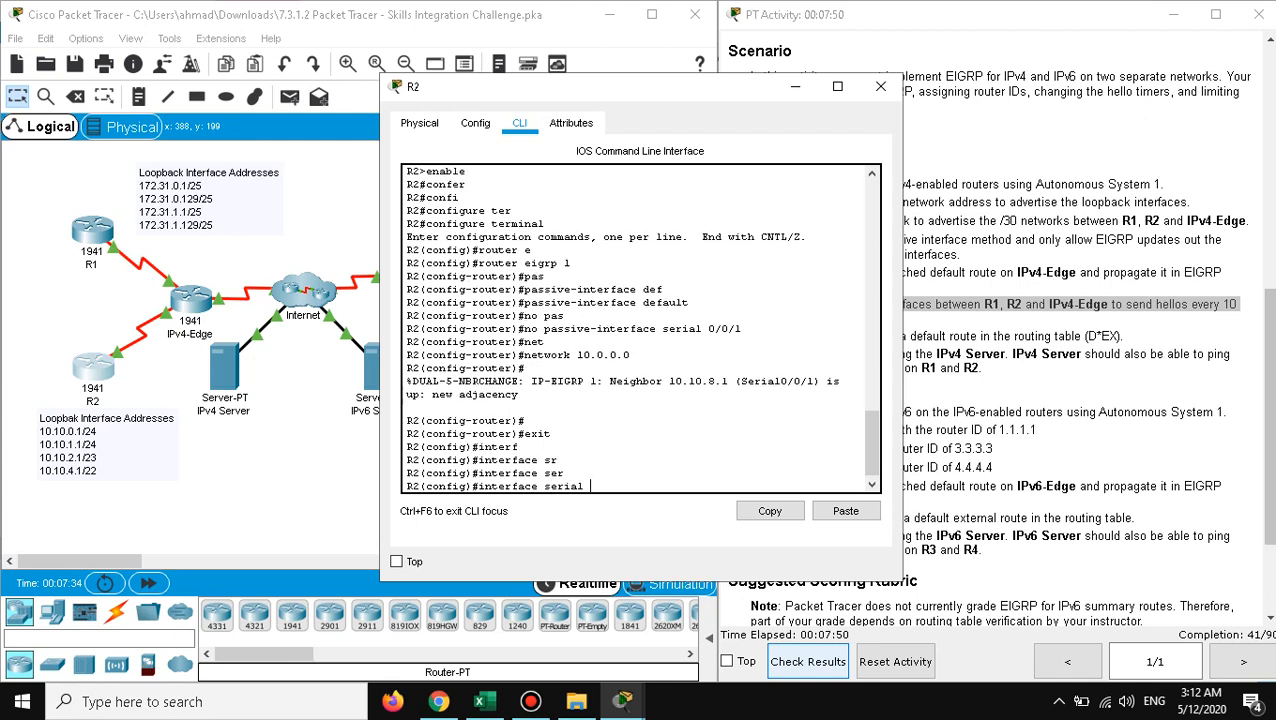
type("0/0/1")
key("Return")
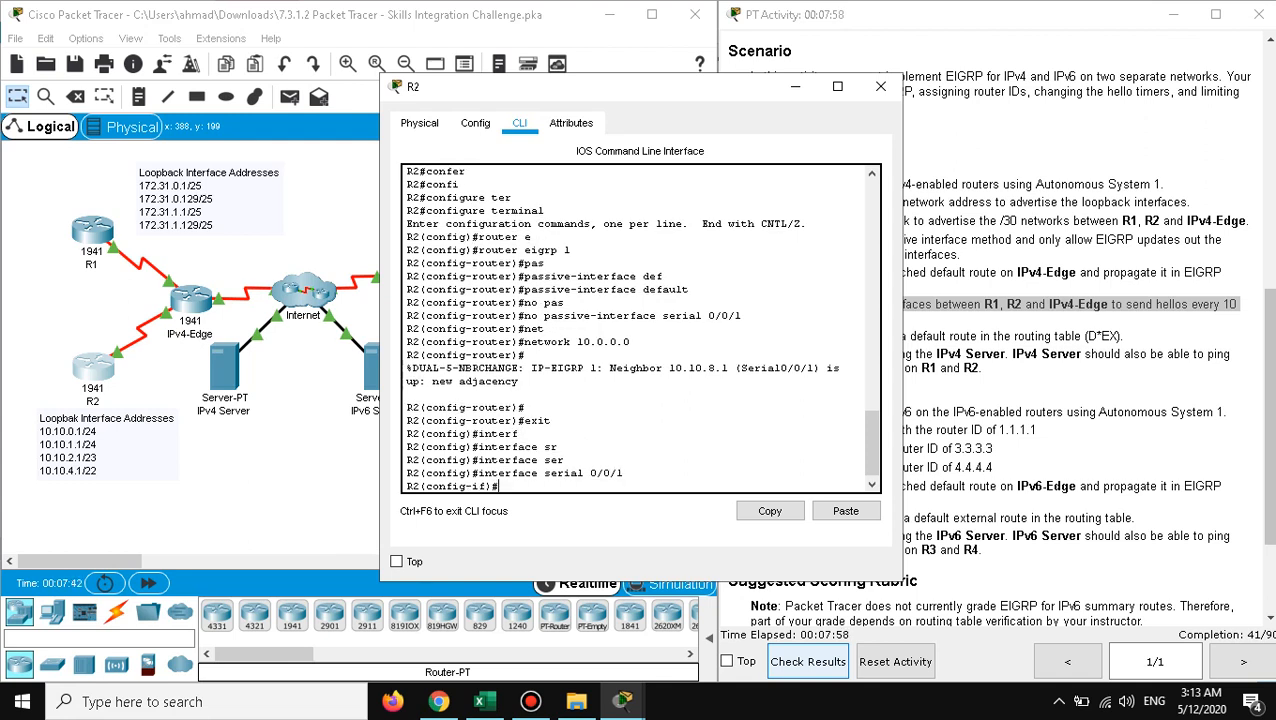
Step: Set the EIGRP 1 hello interval on R2's serial 0/0/1 to 10 seconds and close the router's window
type("ip hel")
key("Tab")
type("l")
key("Tab")
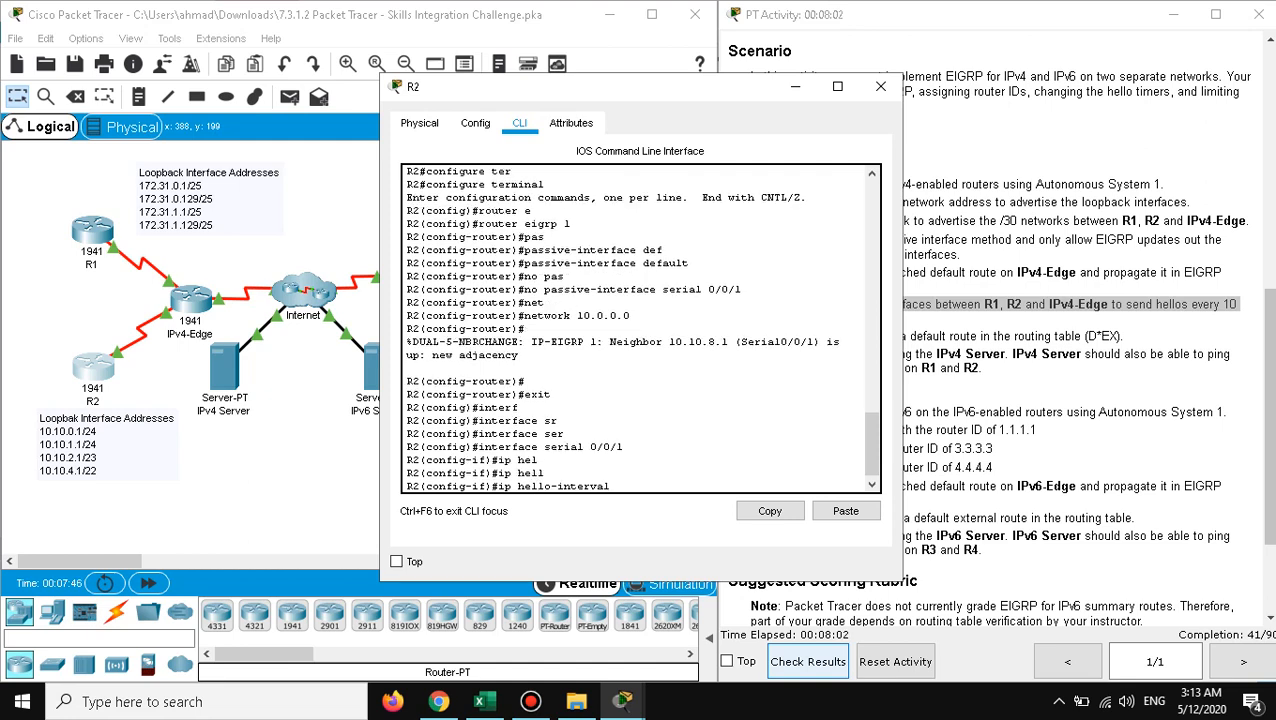
type("ei")
key("Tab")
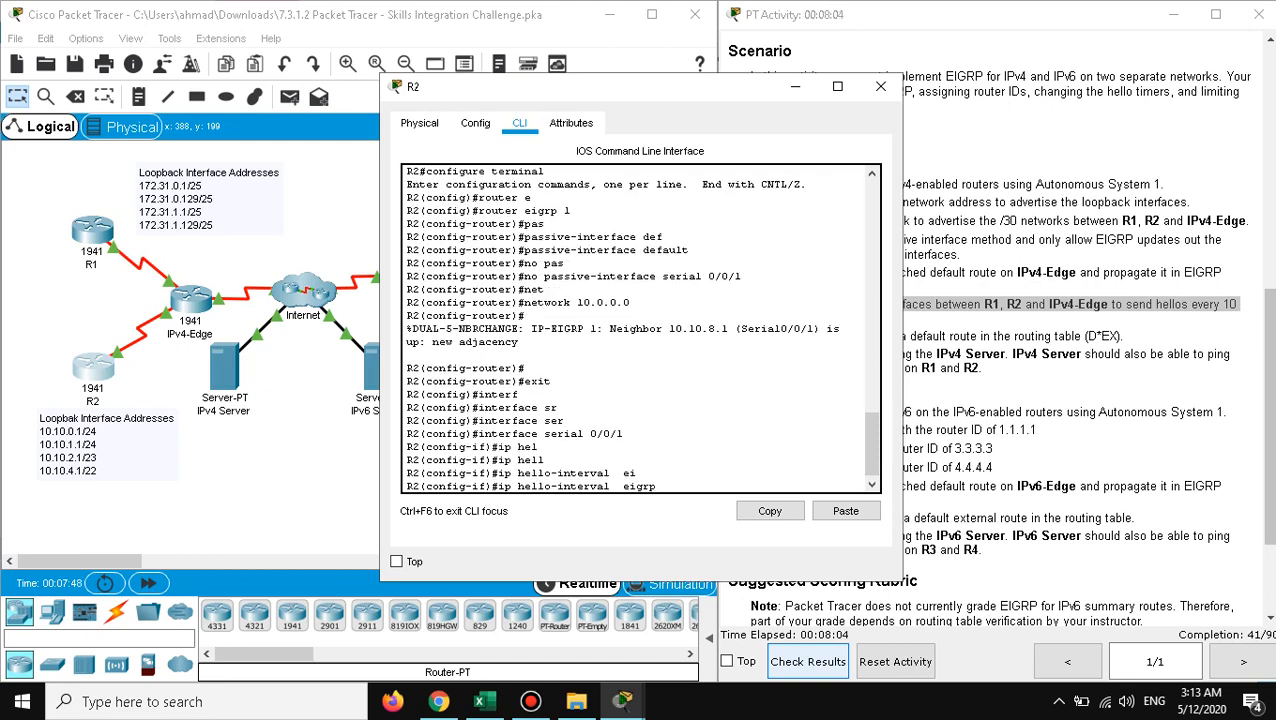
type("1 10")
key("Return")
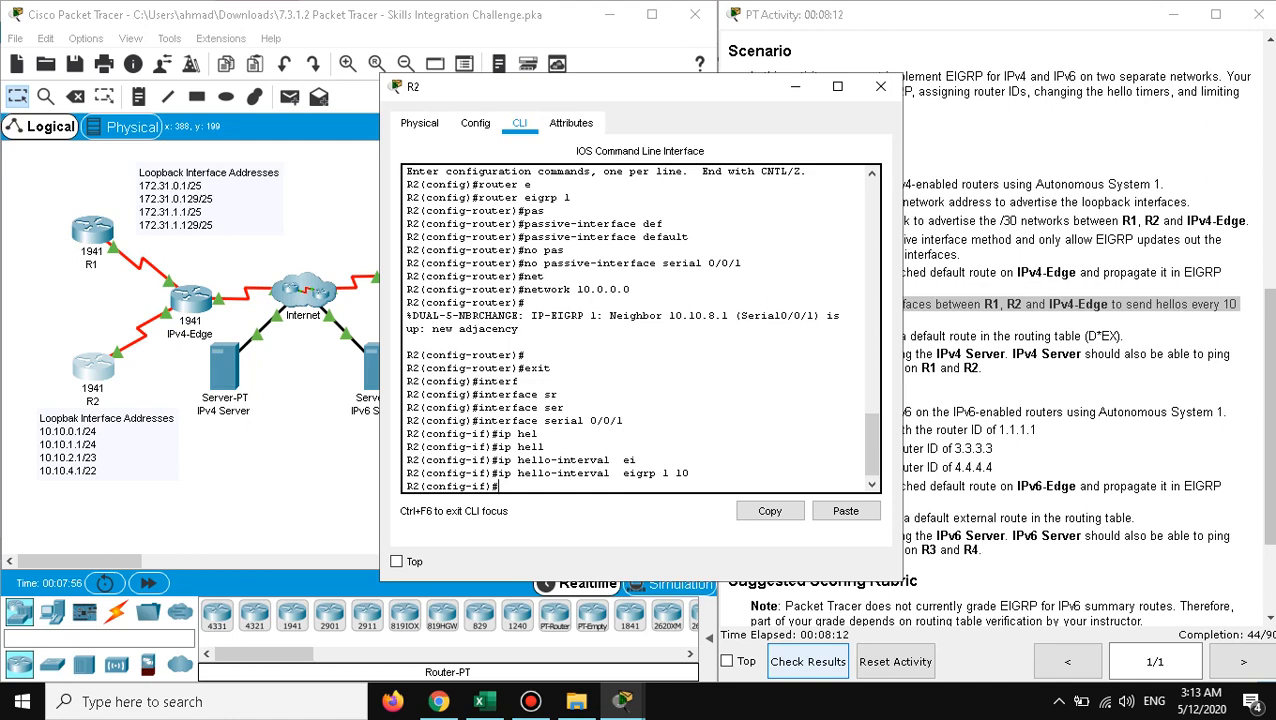
left_click(880, 86)
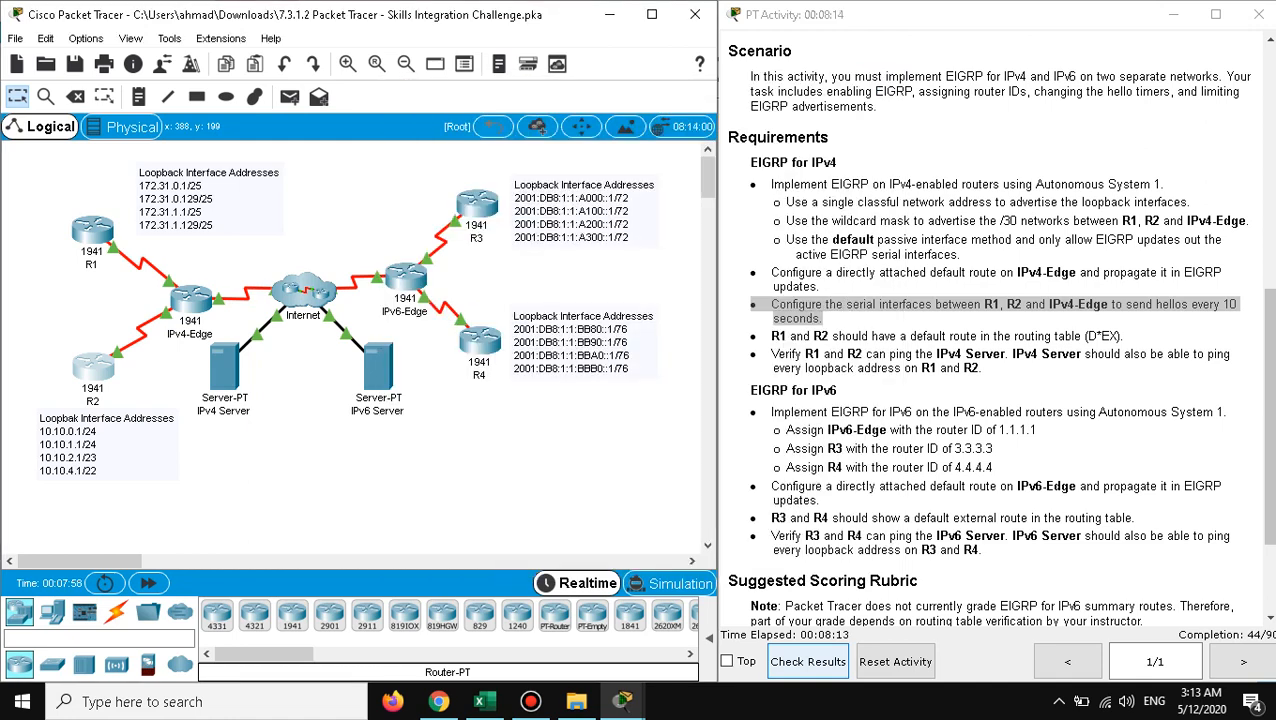
Step: Open IPv4-Edge's command line, leave router configuration mode and enter interface configuration for serial 0/0/0
left_click(170, 305)
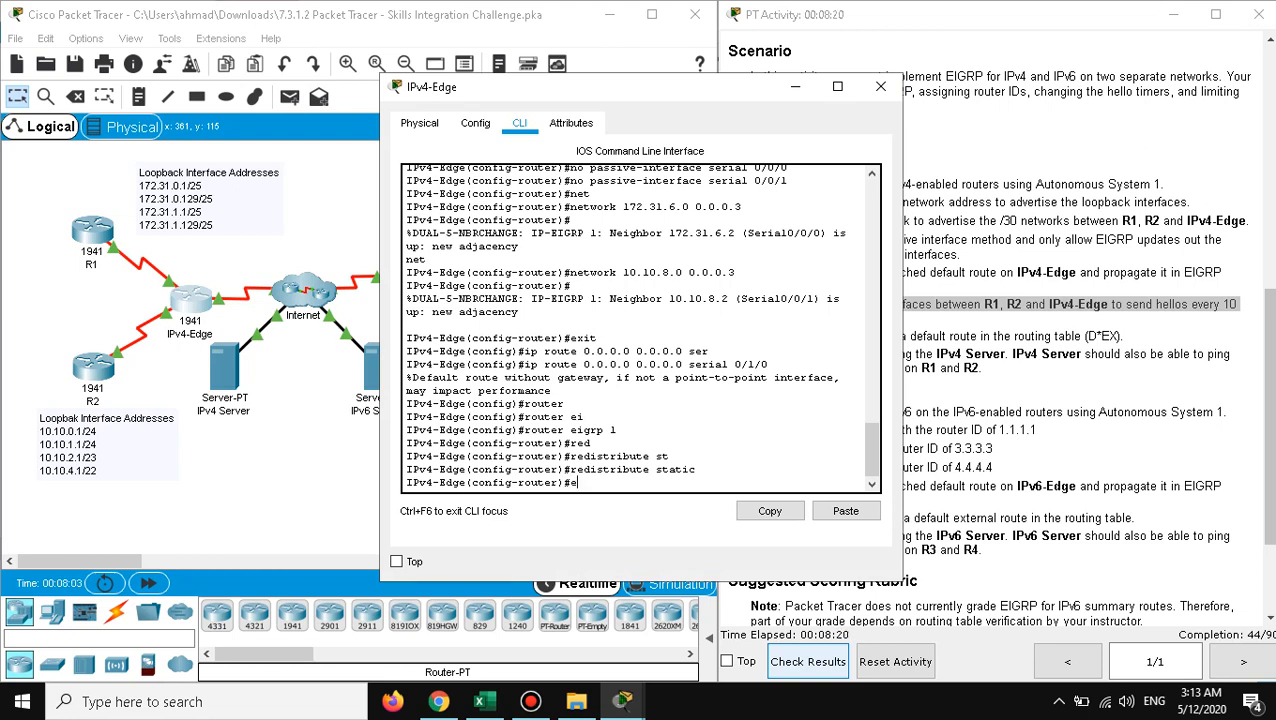
type("xit")
key("Return")
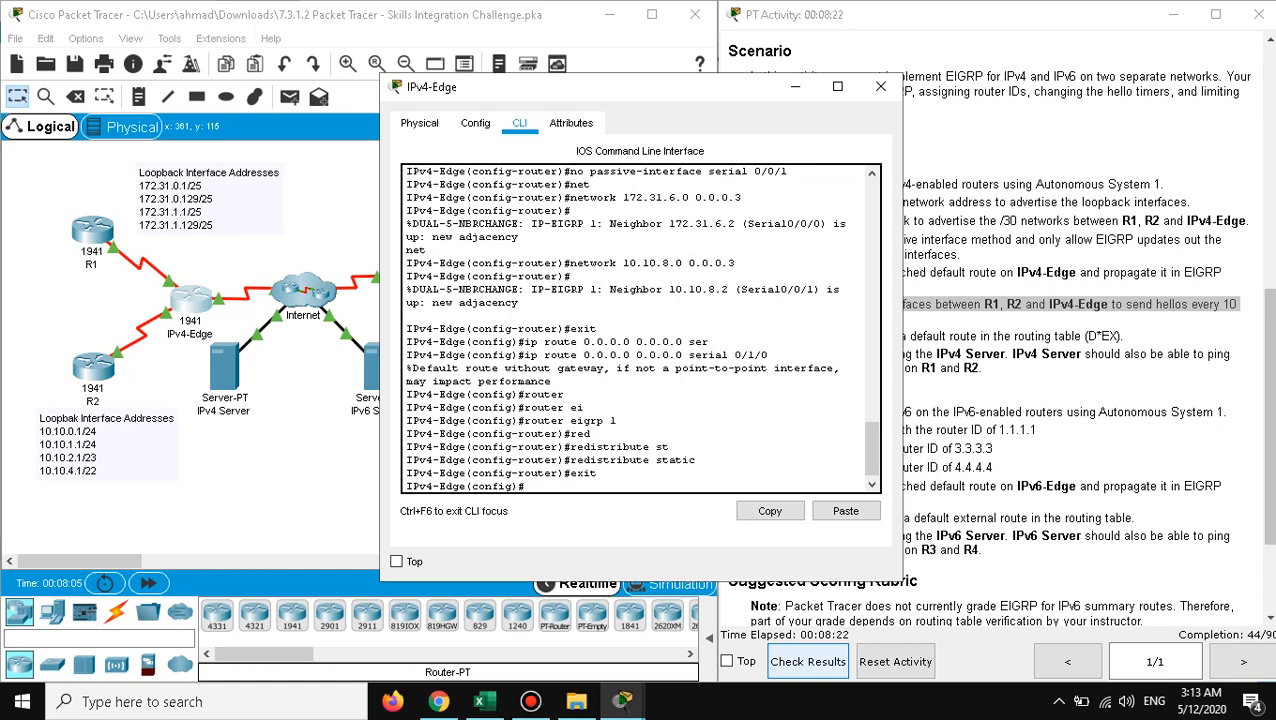
type("interf")
key("Tab")
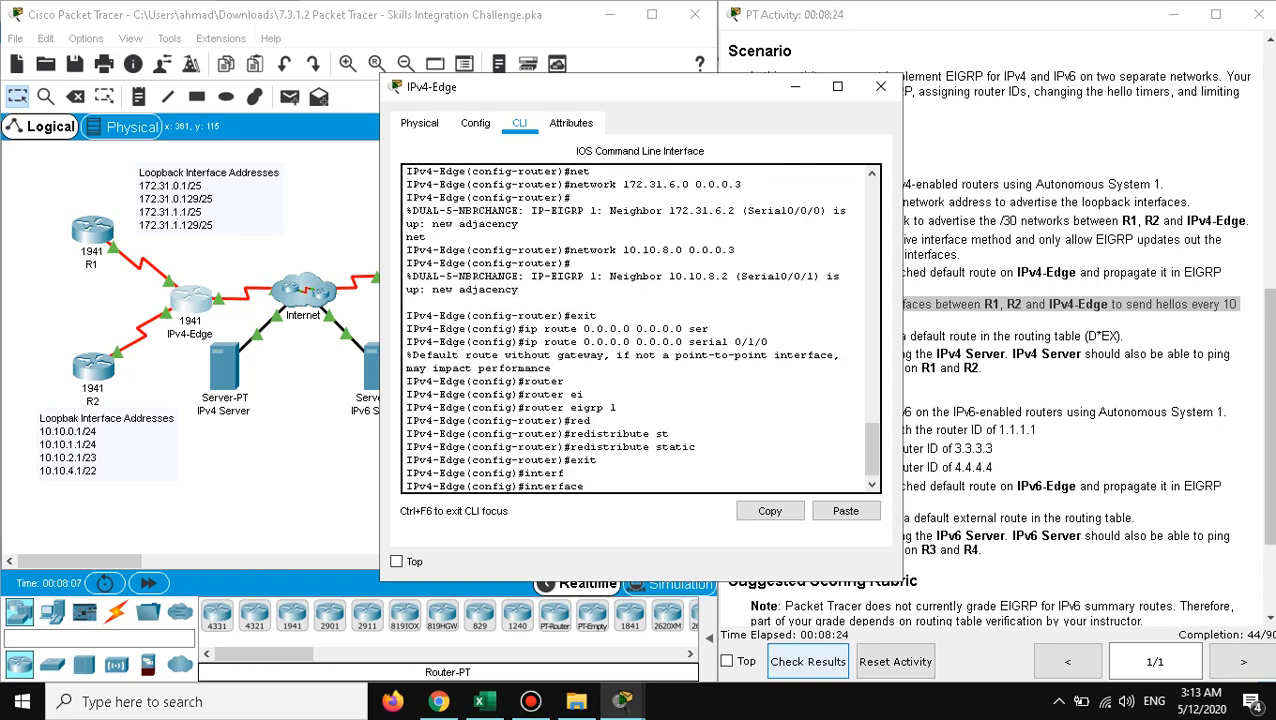
type("s")
type("er")
key("Tab")
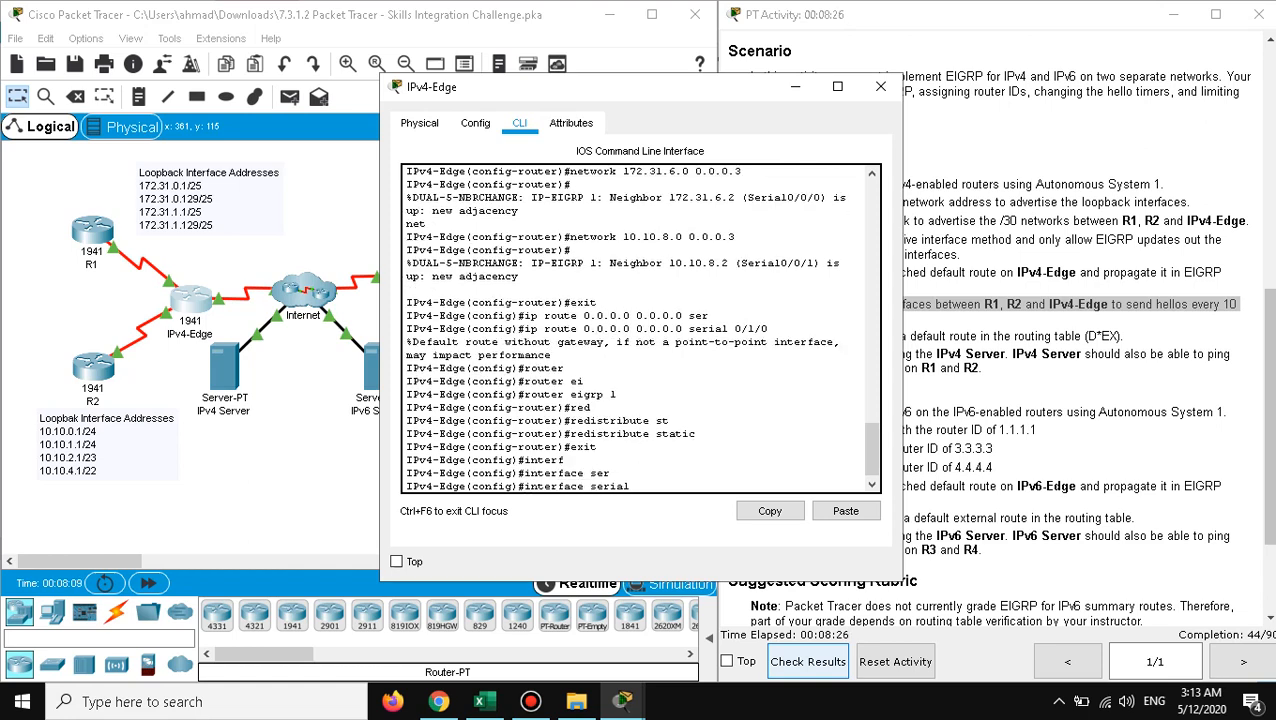
type("0/0/0")
key("Return")
Step: Set the EIGRP 1 hello interval on IPv4-Edge's serial 0/0/0 to 10 seconds
type("ig-if)#ip")
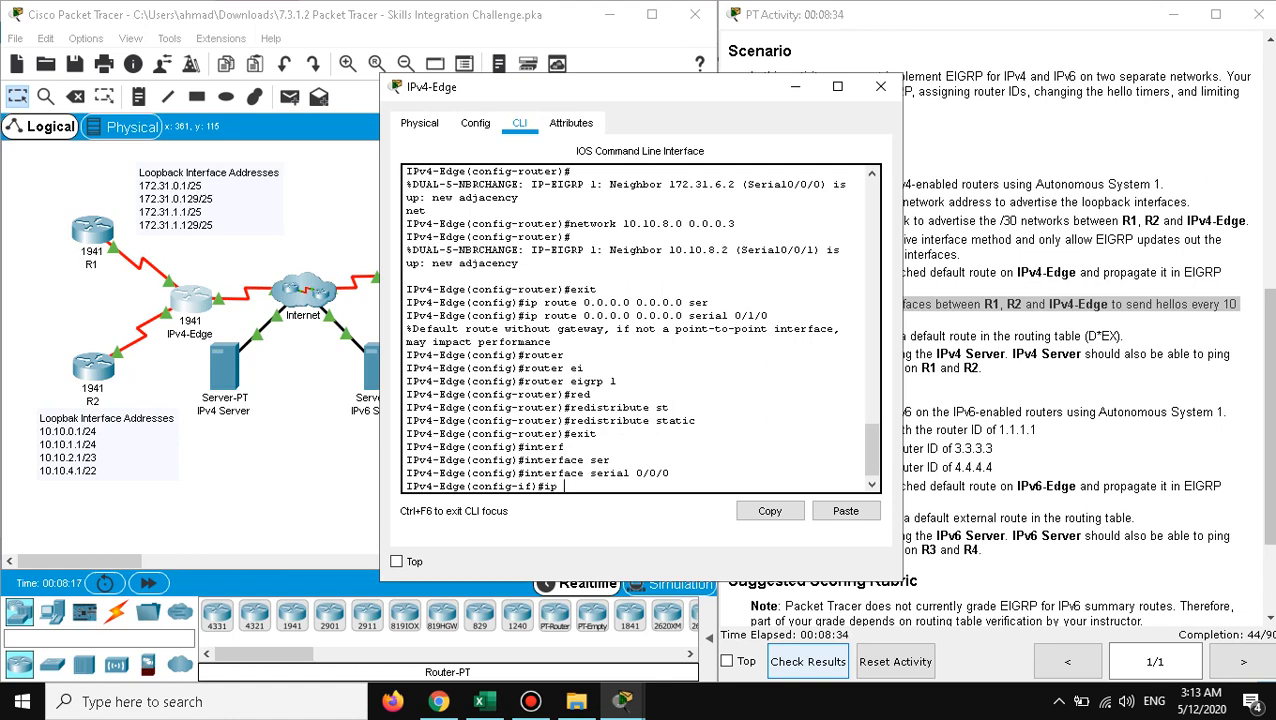
type(" he")
key("Tab")
type("ll")
key("Tab")
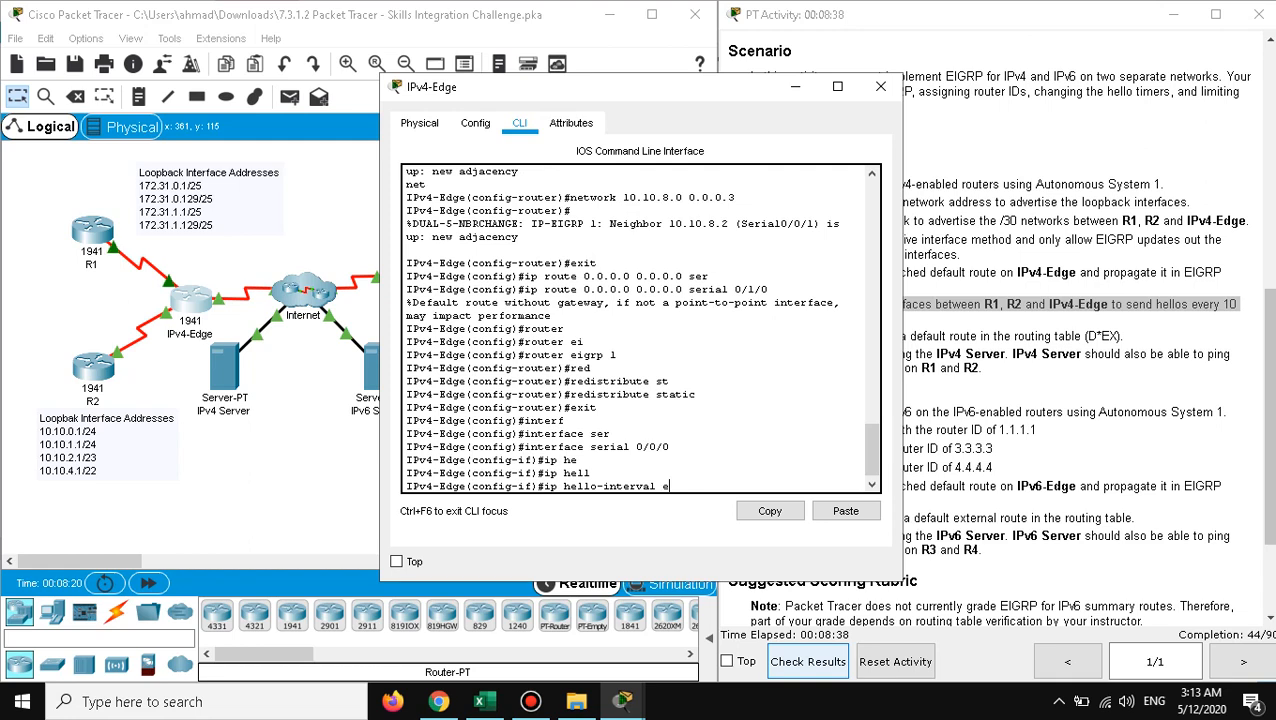
type("e")
key("Tab")
type("1 10")
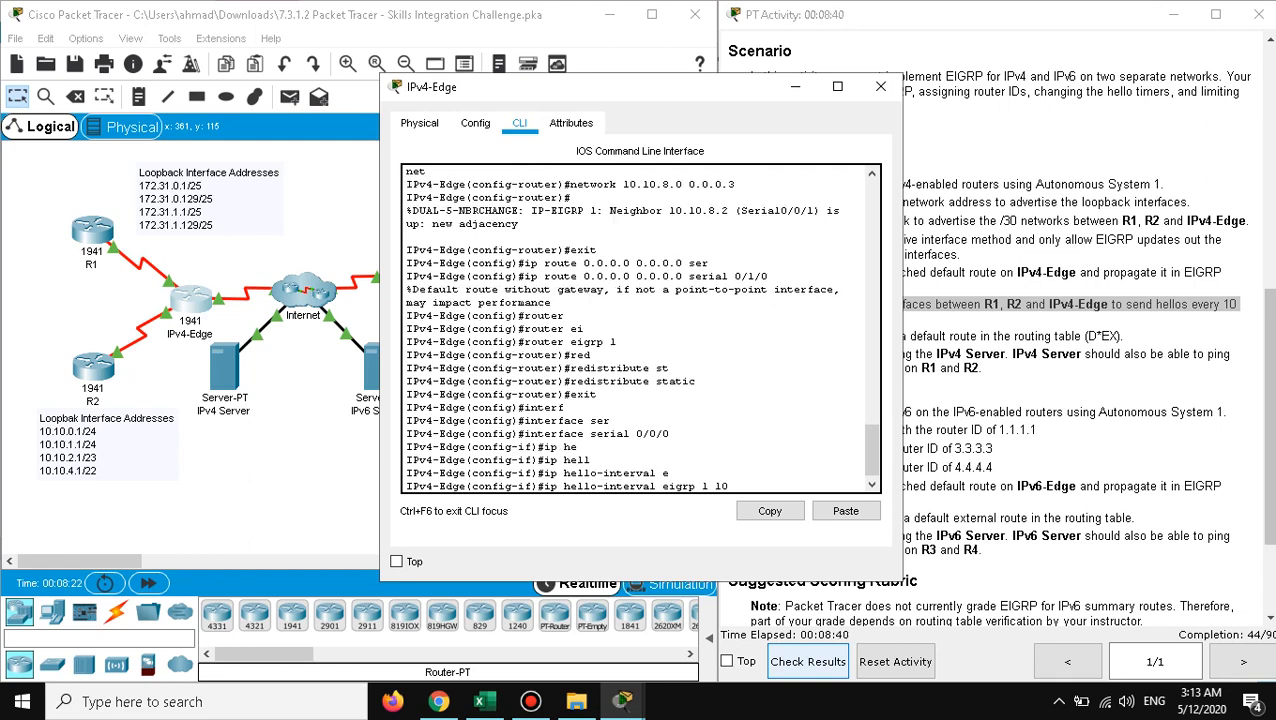
key("Return")
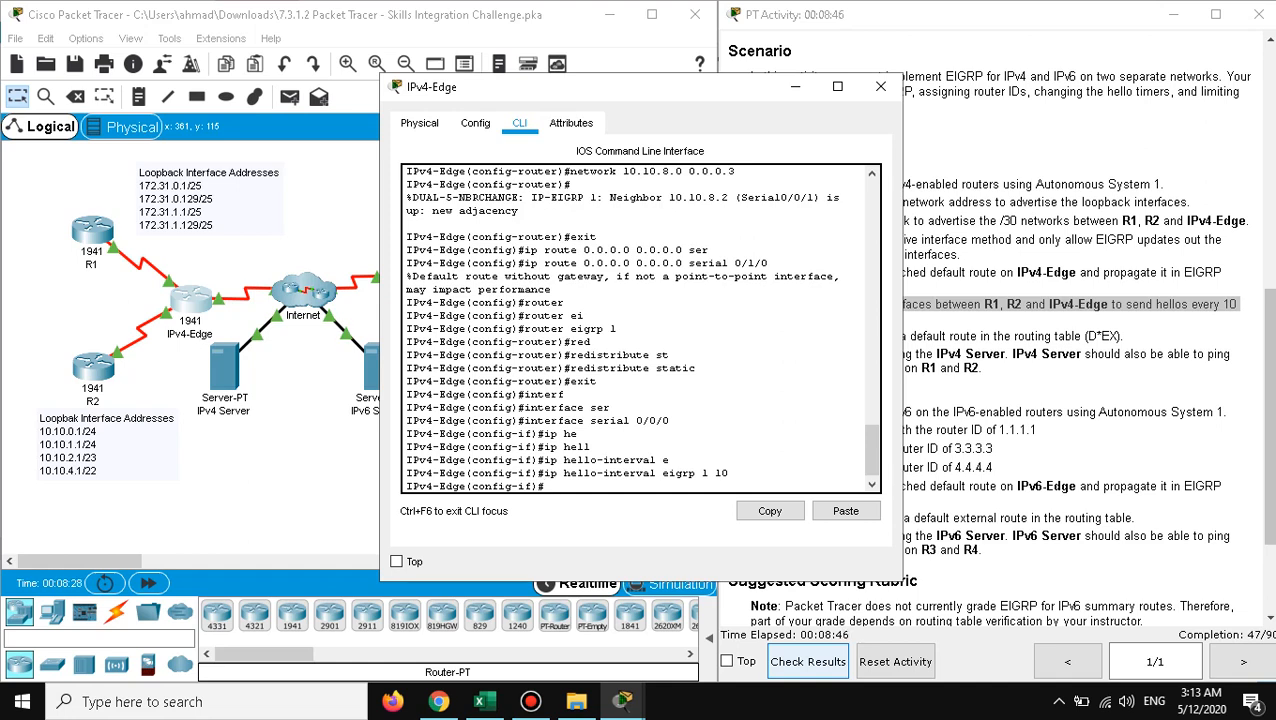
Step: Leave the serial 0/0/0 configuration on IPv4-Edge and enter interface configuration for serial 0/0/1
type("exit")
key("Return")
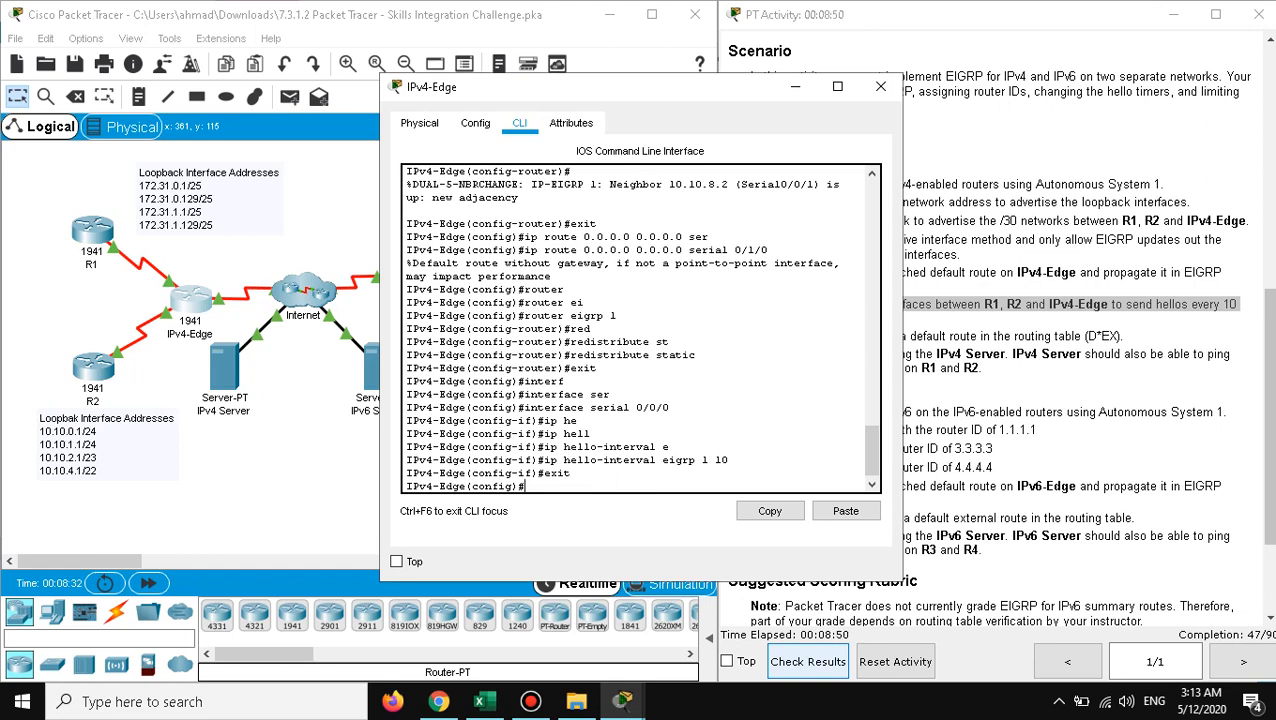
type("intef")
key("Tab")
type("ser")
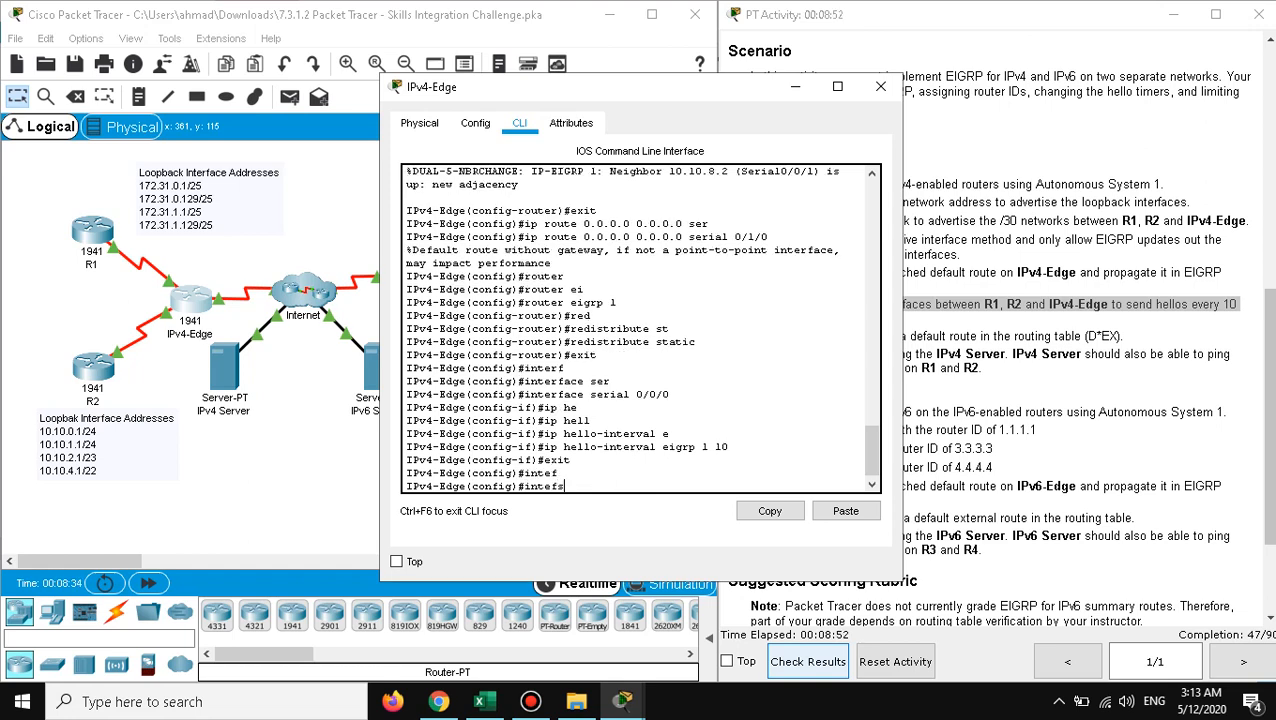
key("Tab")
key("BackSpace")
key("BackSpace")
key("BackSpace")
key("BackSpace")
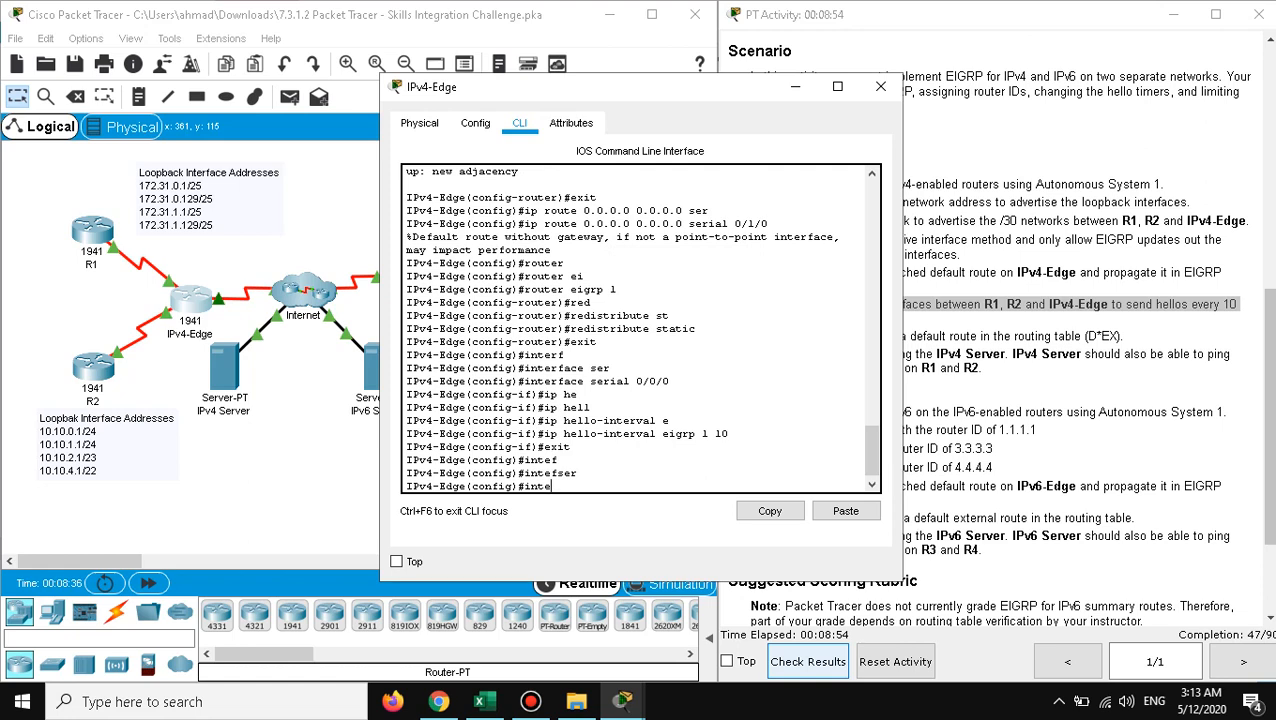
type("r")
key("Tab")
type("ser")
key("Tab")
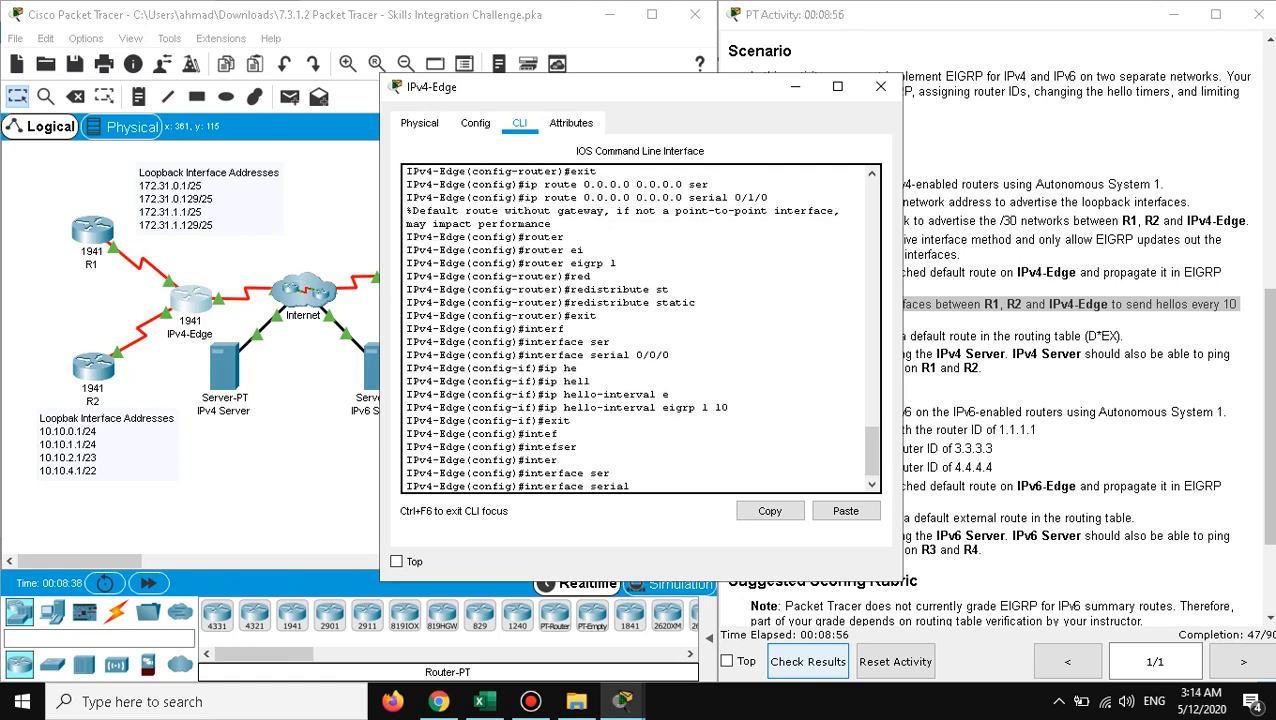
type("0/0/1")
key("Return")
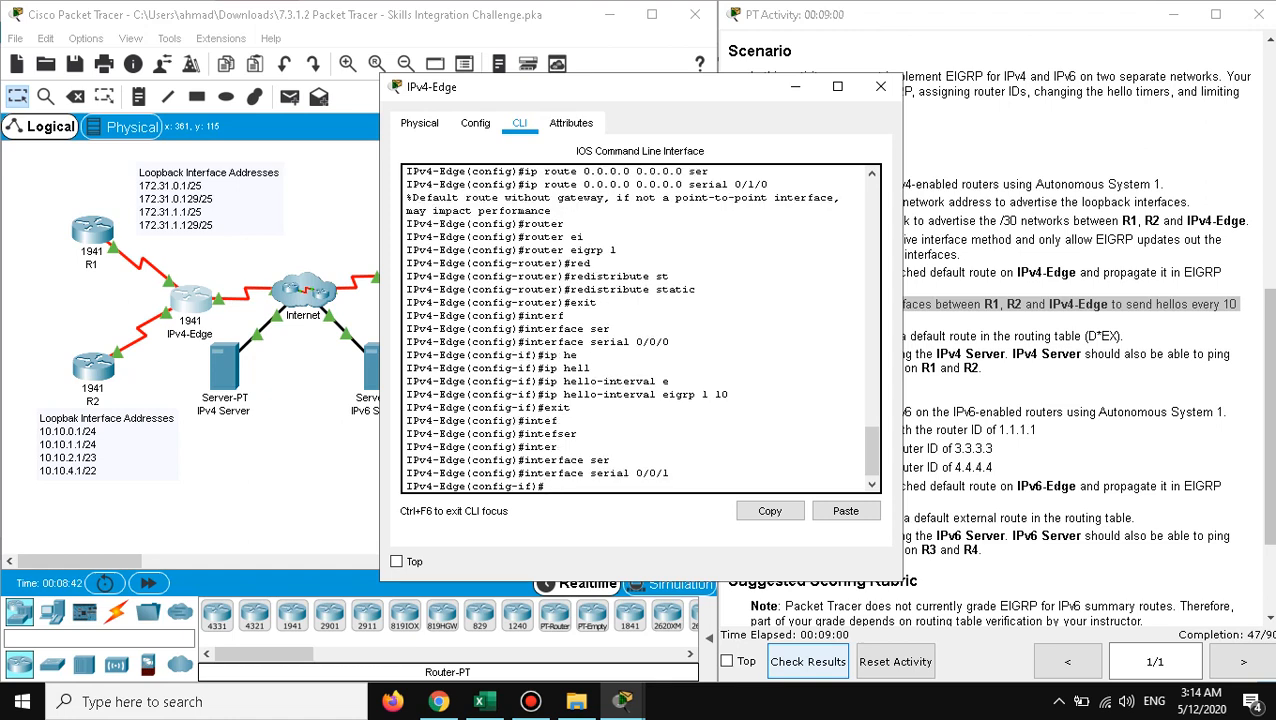
Step: Set the EIGRP 1 hello interval on IPv4-Edge's serial 0/0/1 to 10 seconds and close the router's window
type("ip hell")
key("Tab")
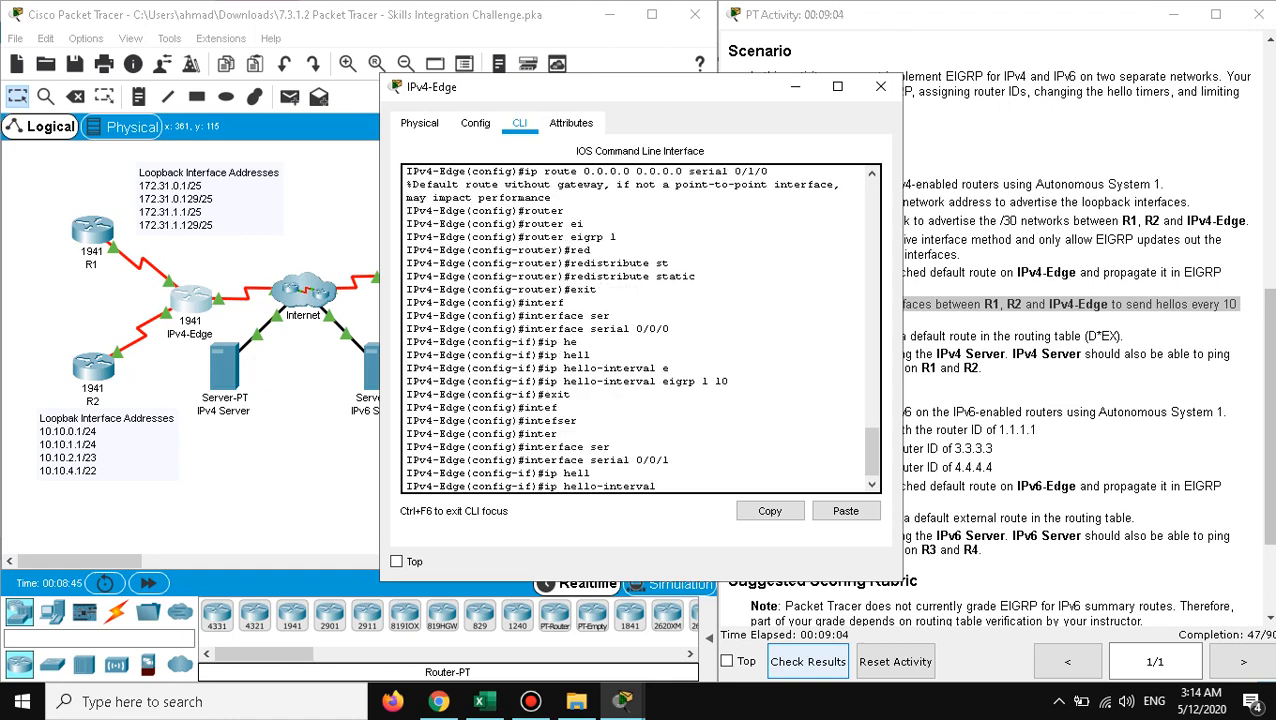
type("e")
key("Tab")
type("1 1")
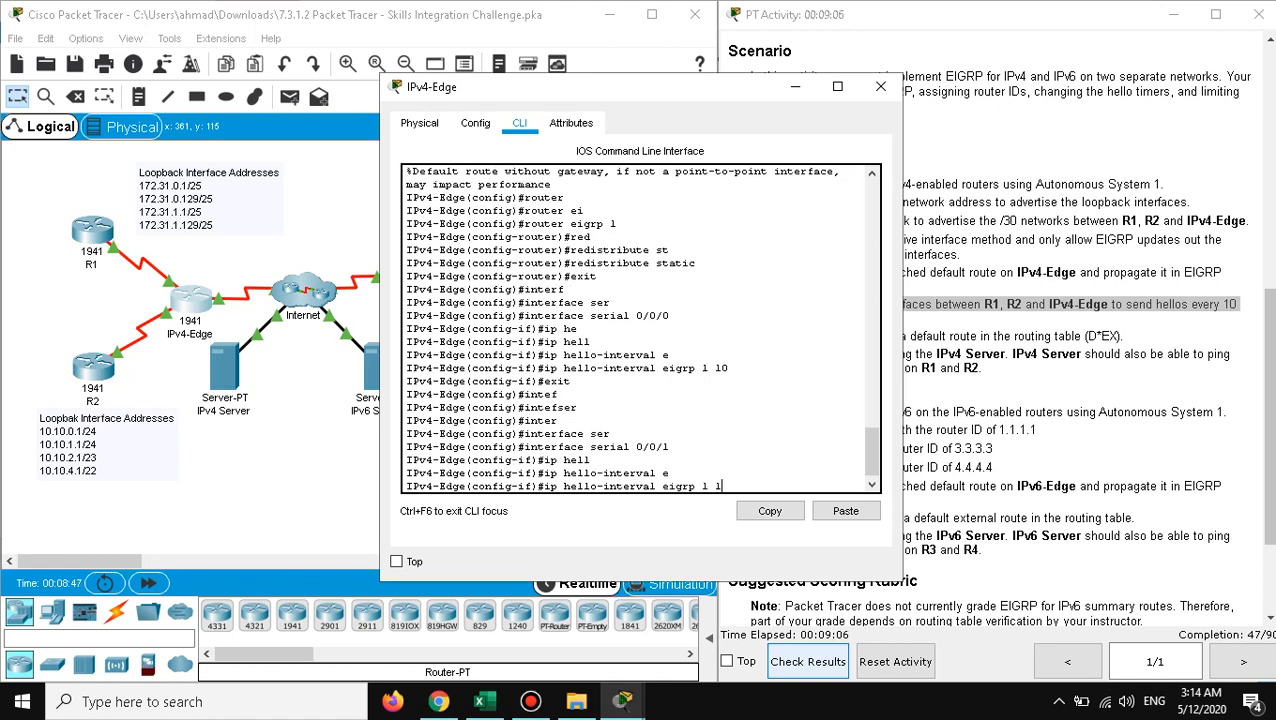
type("0")
key("Return")
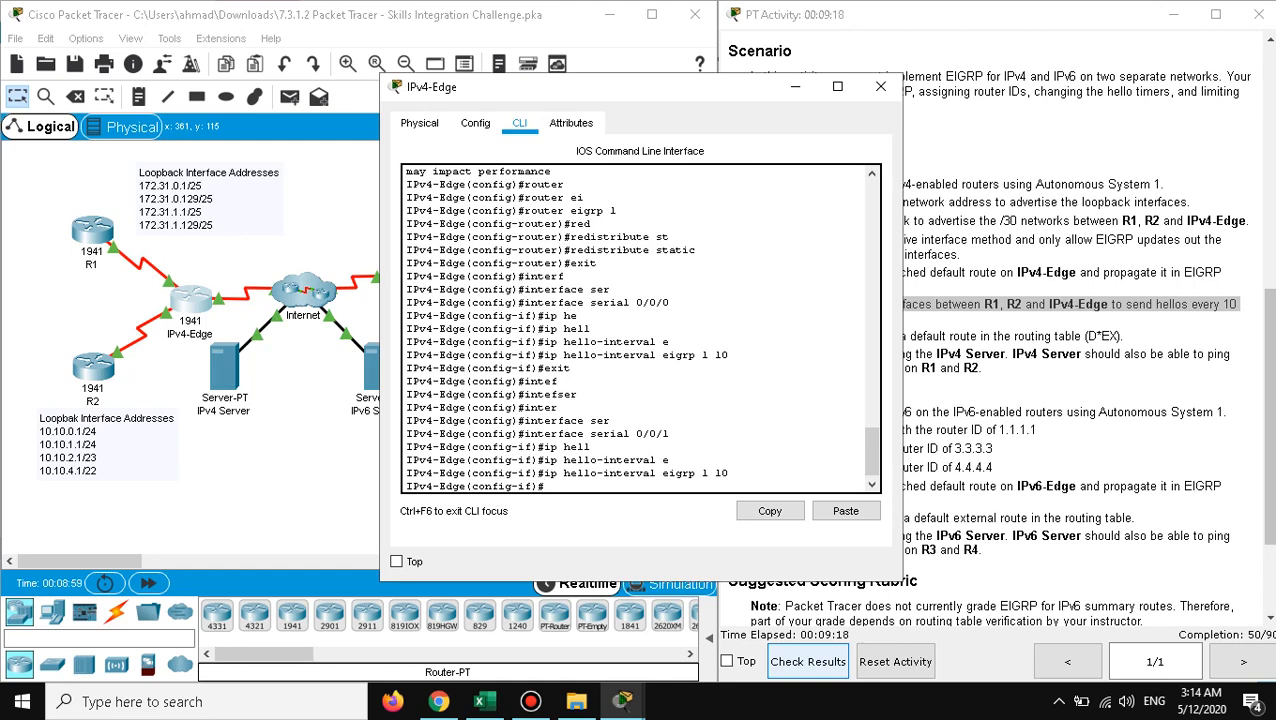
left_click(880, 86)
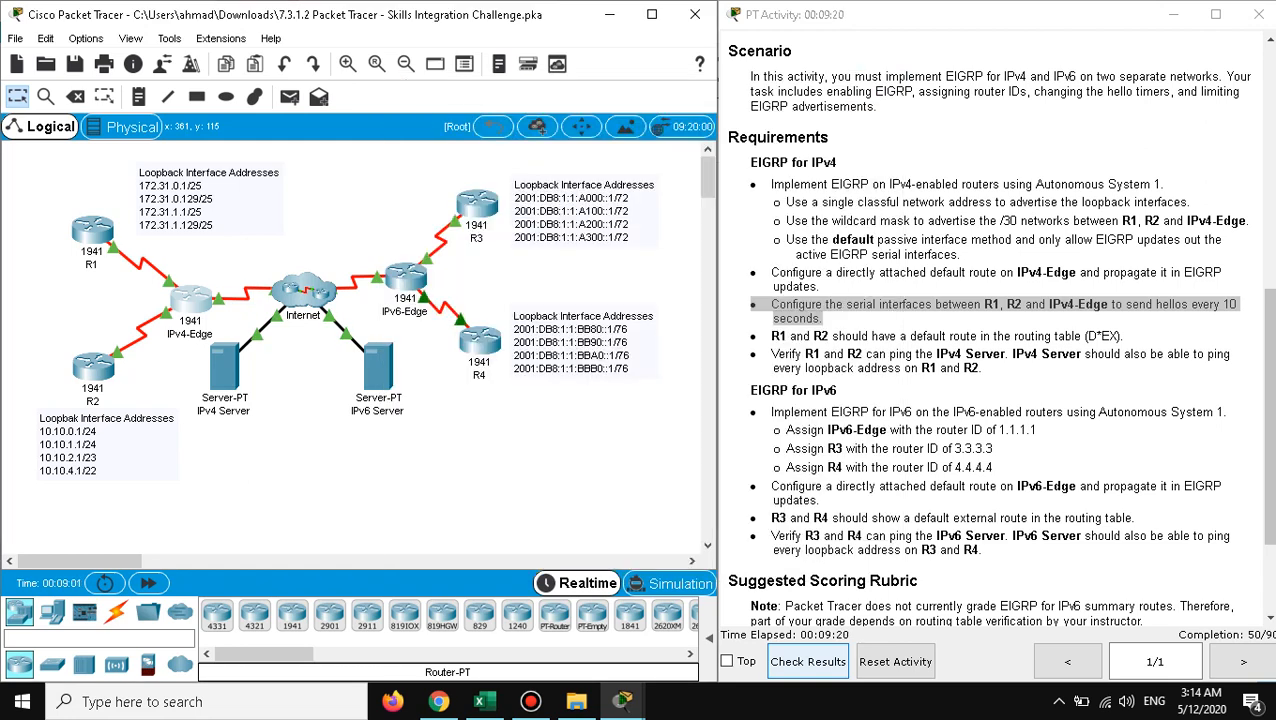
Step: Open R1's command line and leave interface and global configuration to return to privileged EXEC mode
left_click(985, 337)
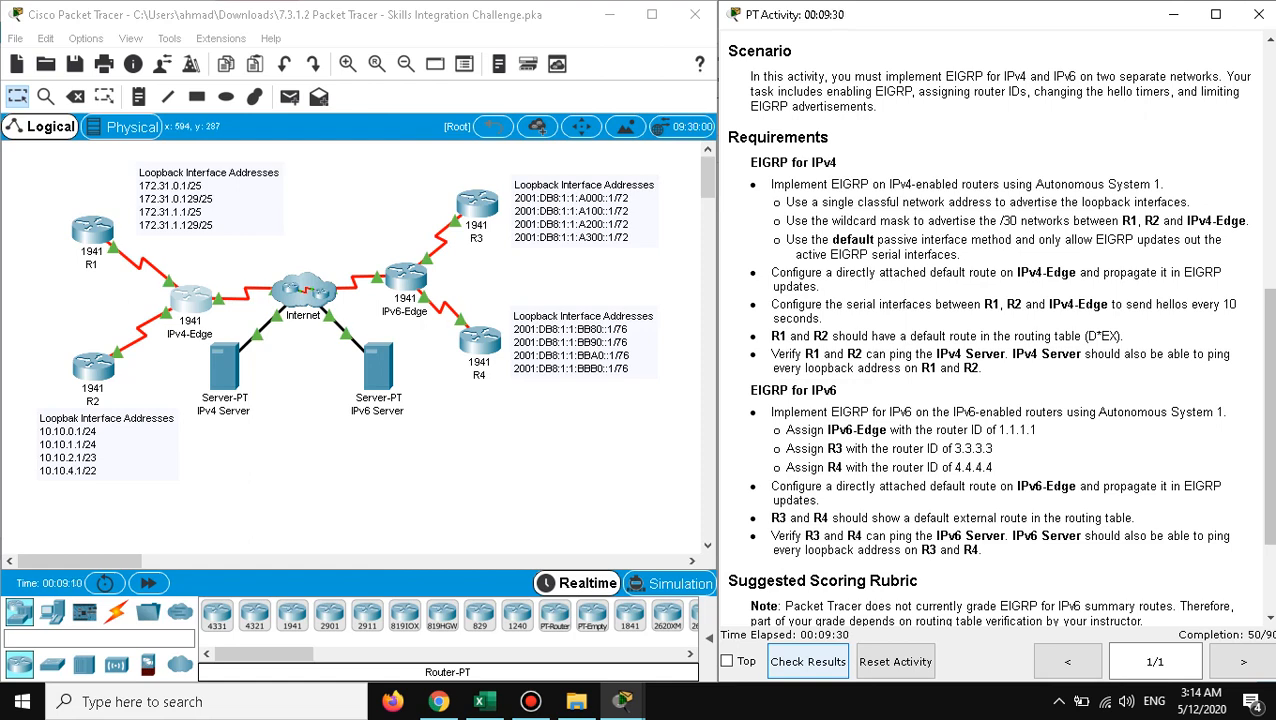
left_click(80, 230)
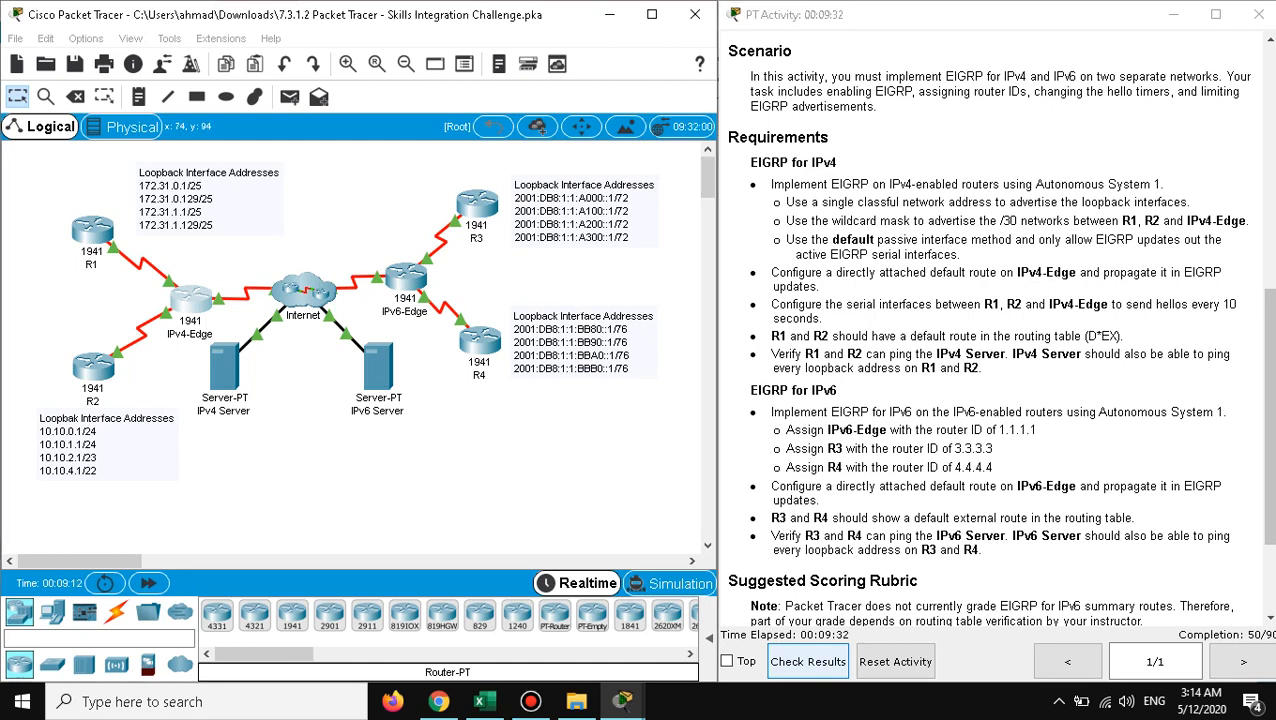
left_click(88, 230)
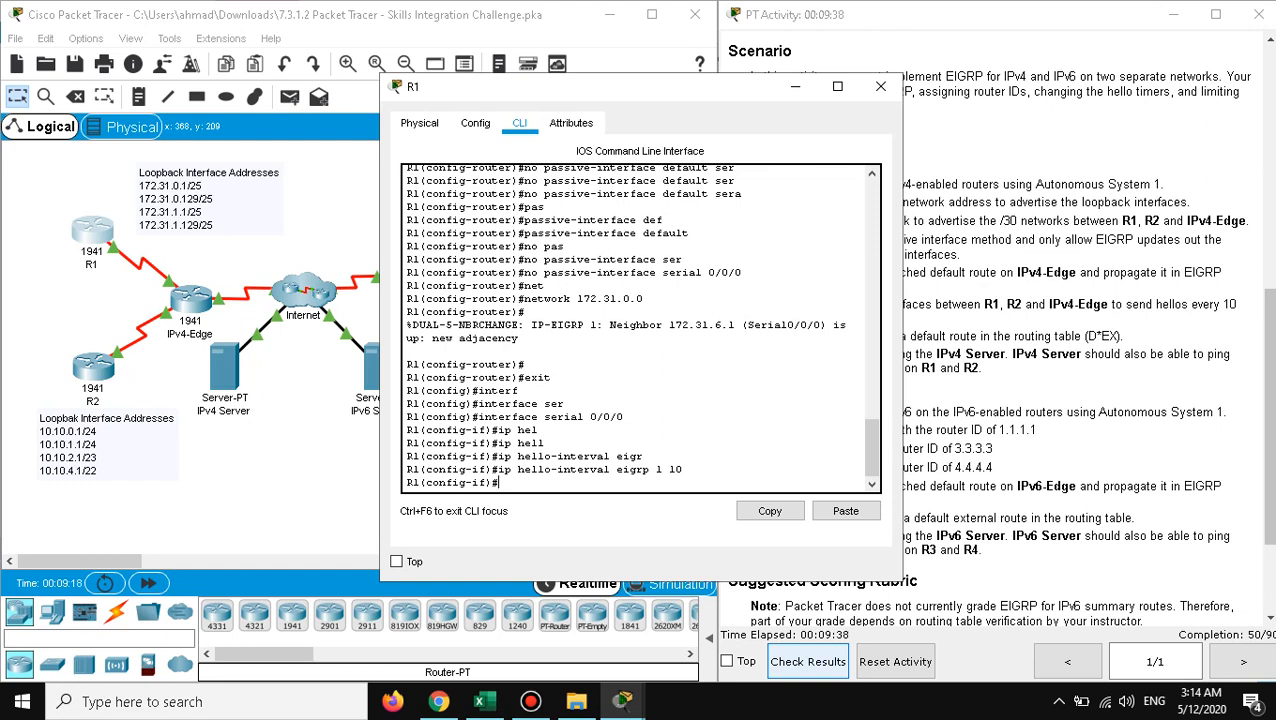
type("exxit")
key("Return")
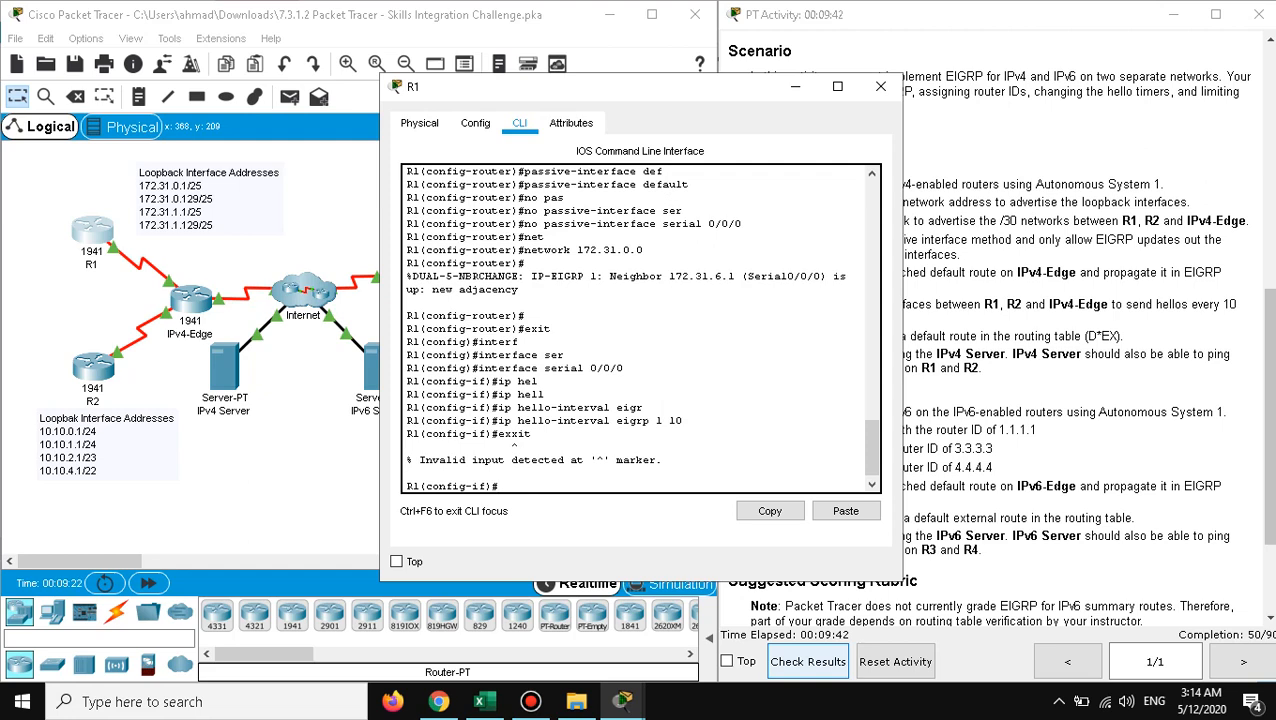
type("exit")
key("Return")
type("exit")
key("Return")
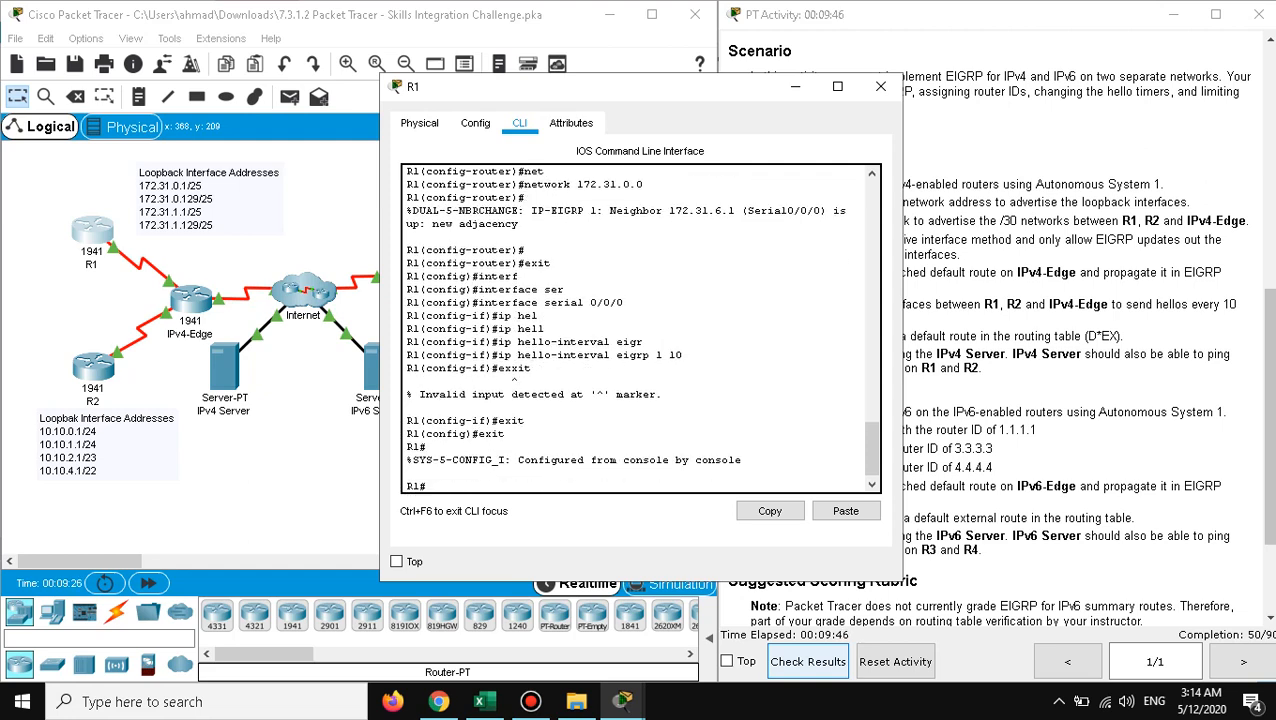
Step: Display R1's complete IP routing table with show ip route, paging through to its end
type("show ip")
key("Tab")
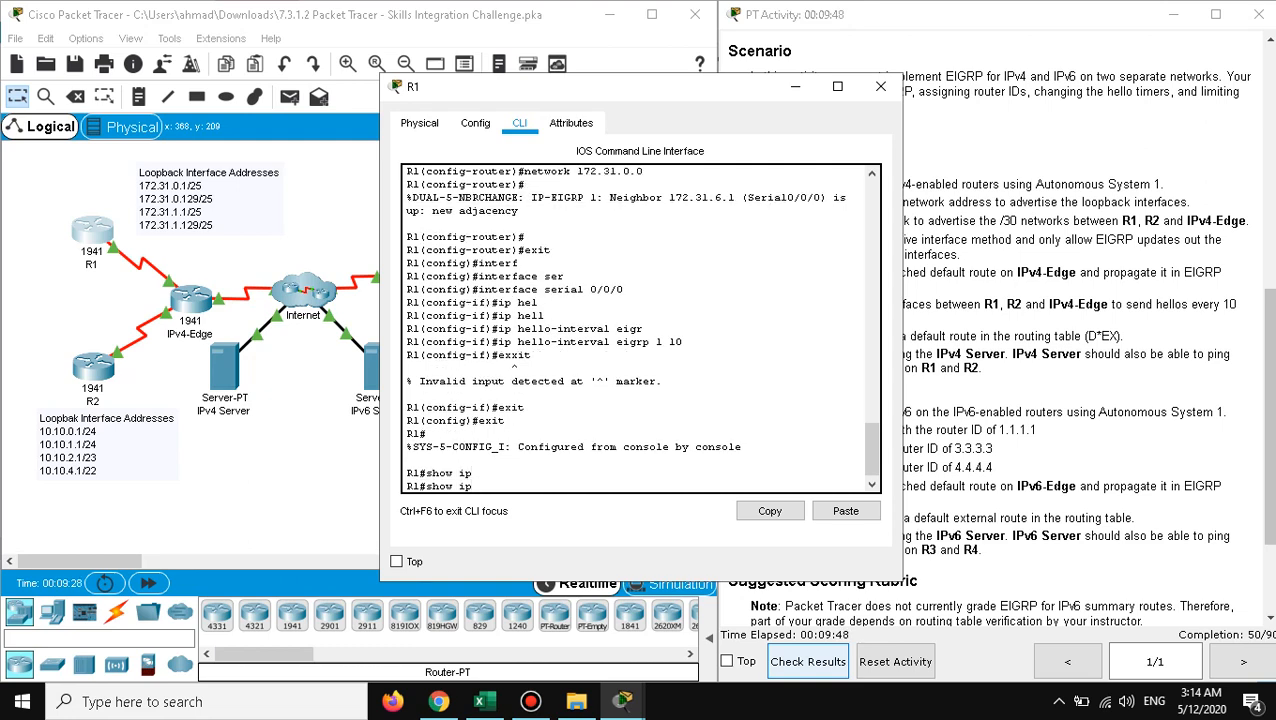
type("r")
key("Tab")
type("oute")
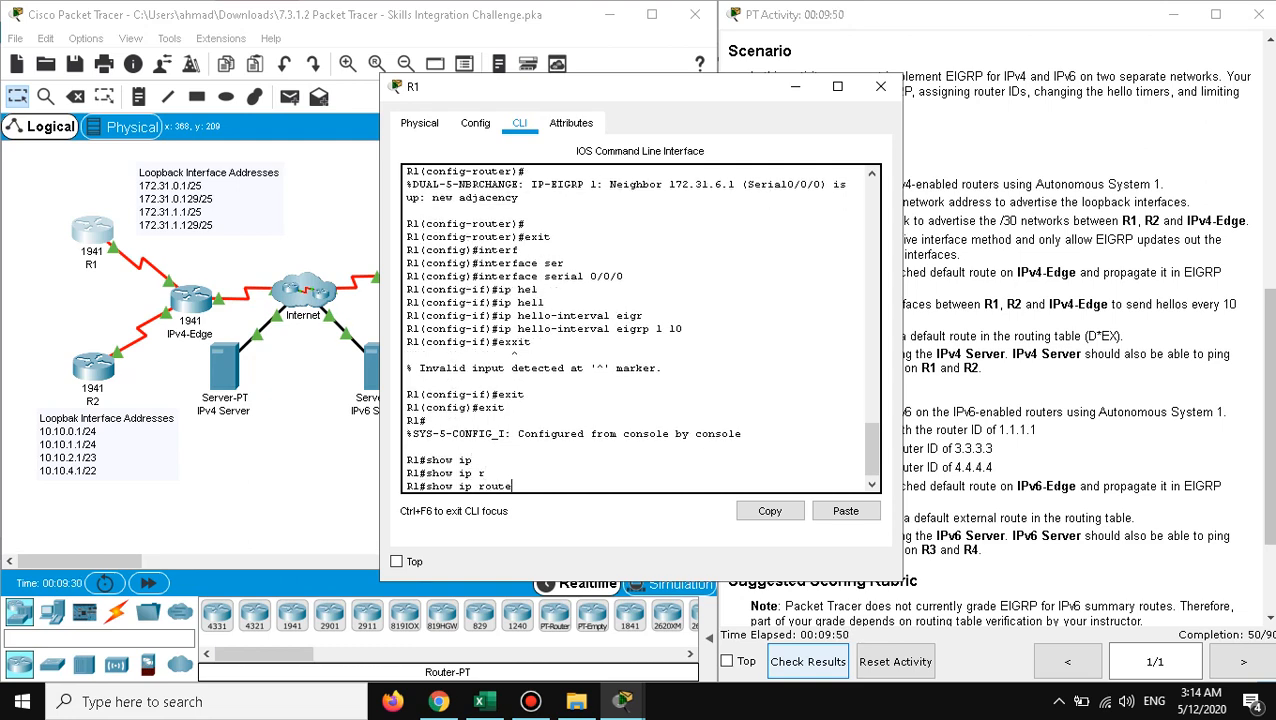
key("Return")
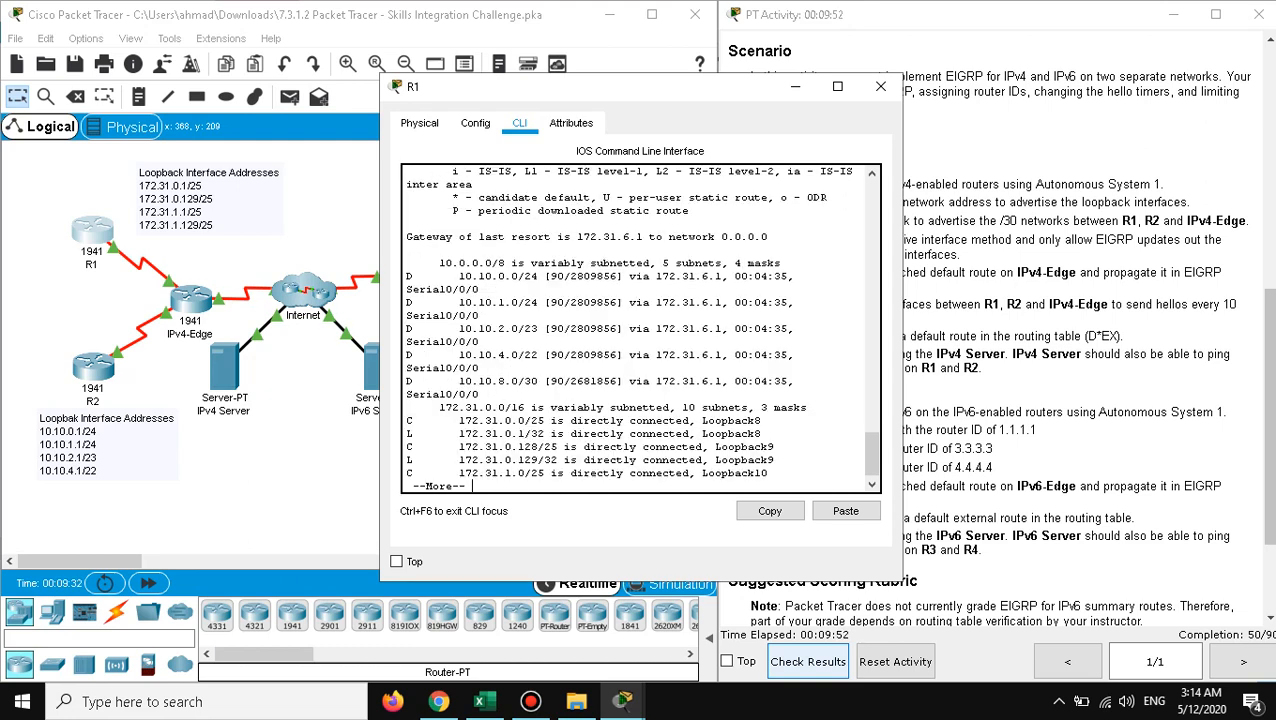
key("Return")
key("Return")
key("Return")
key("Return")
key("Return")
key("Return")
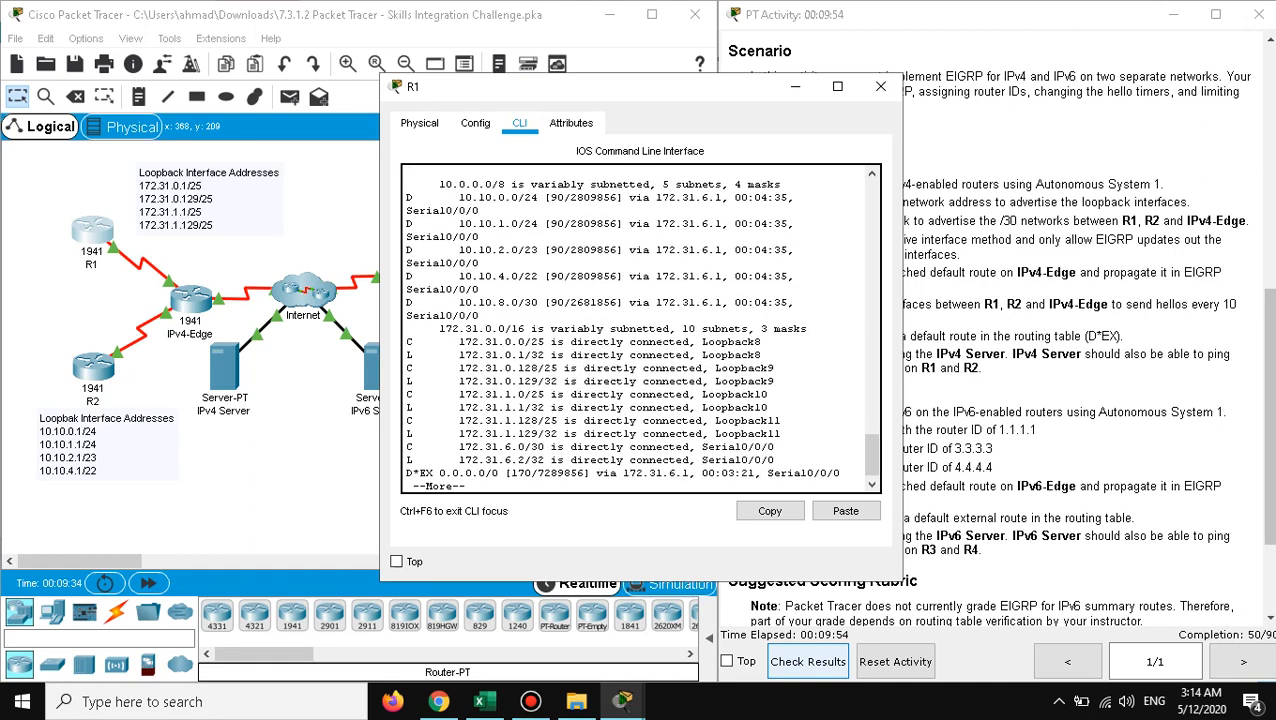
key("Return")
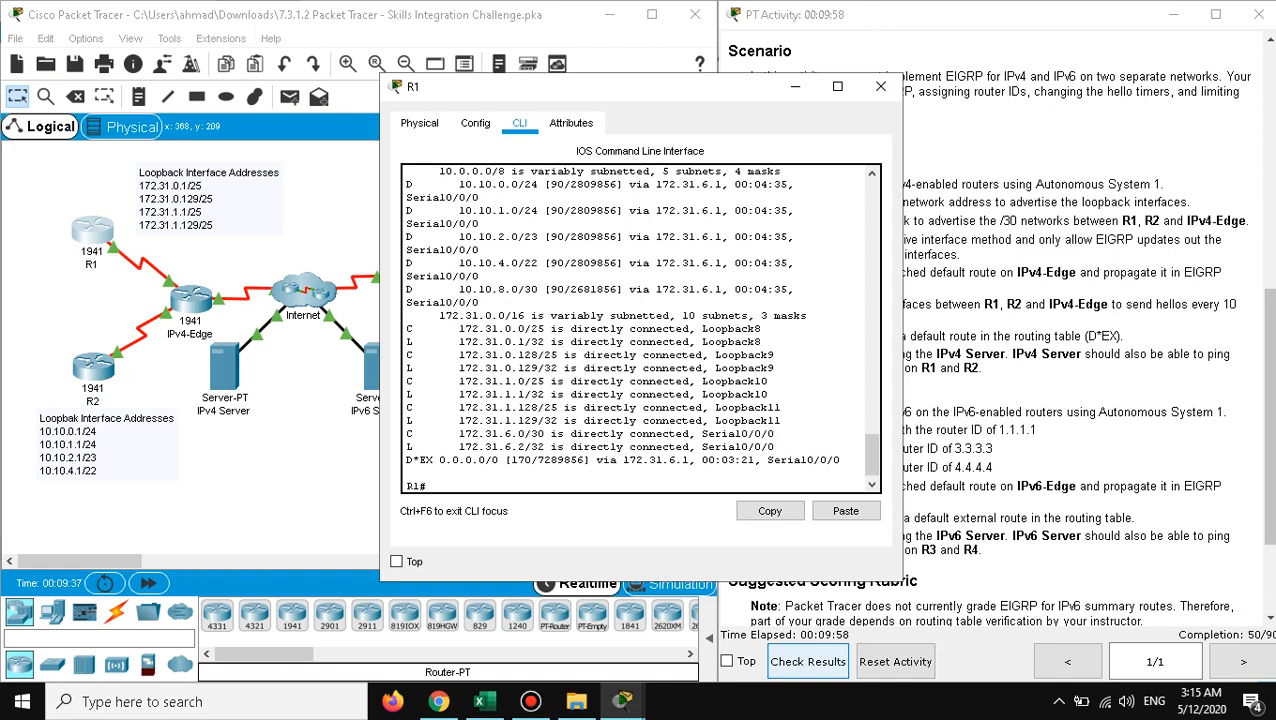
Step: Highlight the D*EX default route entry in R1's routing table and close the router's window
key("Return")
key("Return")
key("Return")
key("Return")
left_click_drag(655, 407, 406, 407)
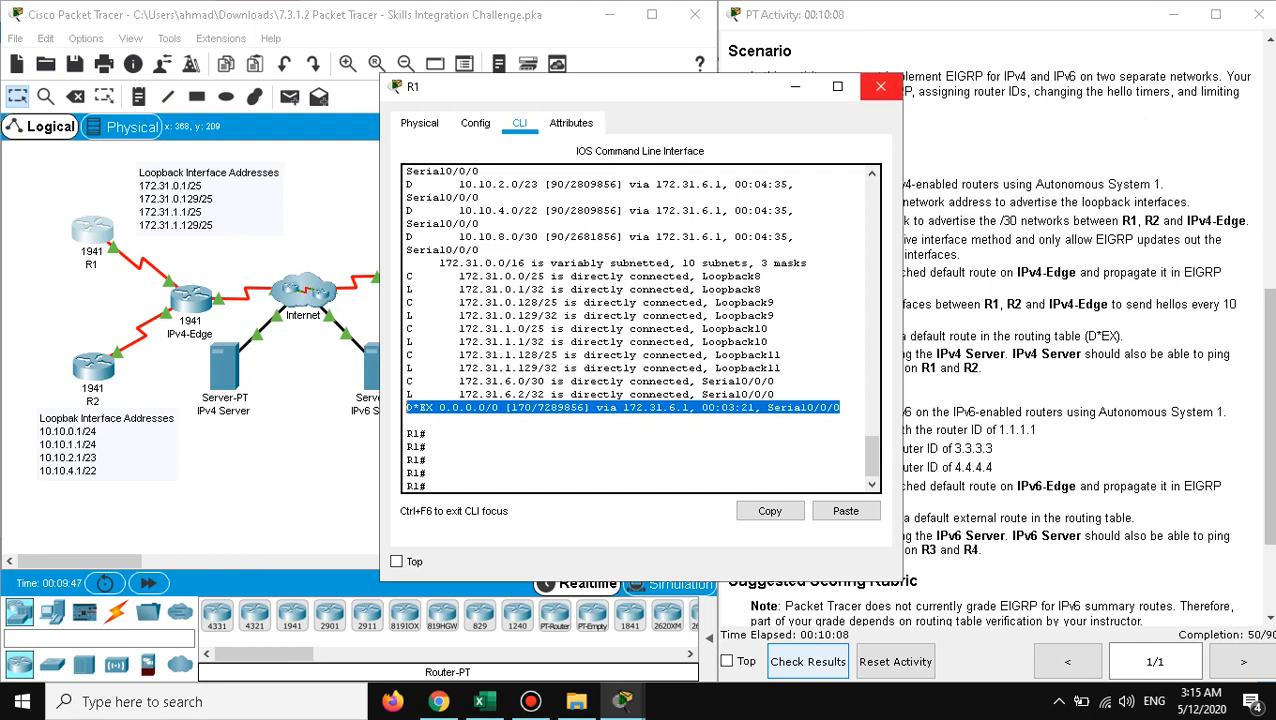
left_click(880, 86)
Step: Open R2's command line and leave interface and global configuration to return to privileged EXEC mode
left_click(92, 372)
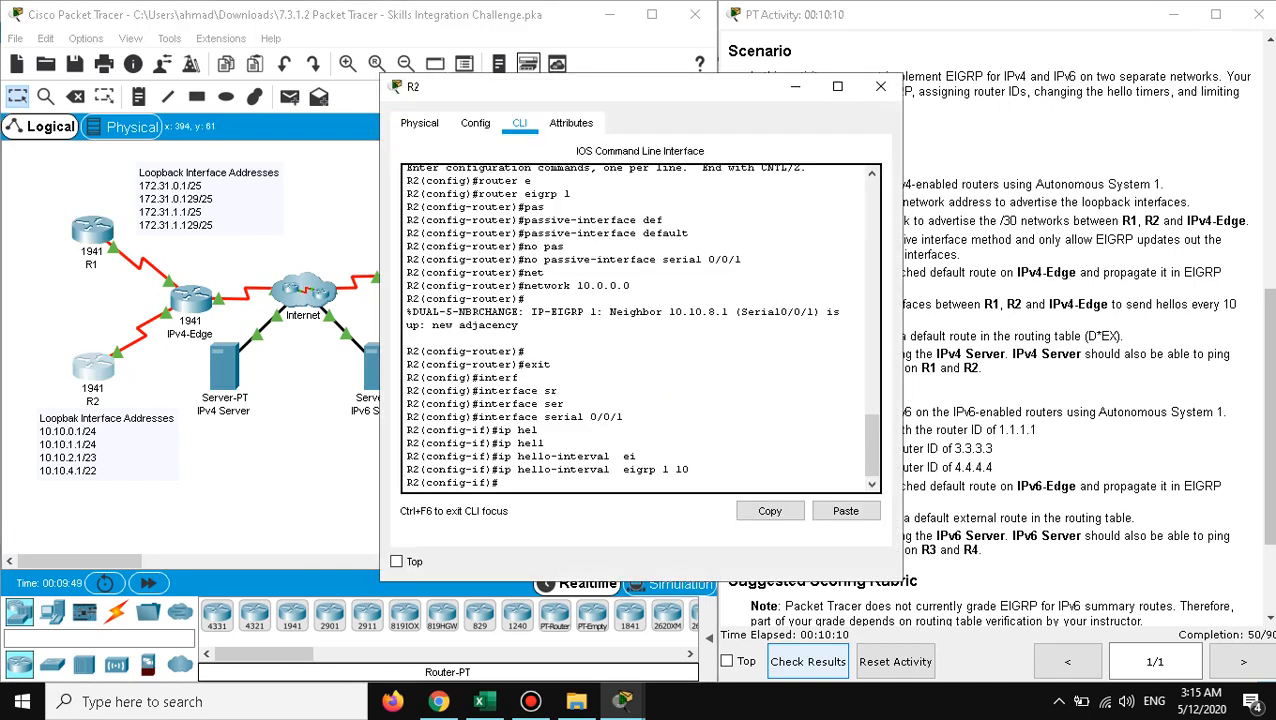
key("Return")
key("Return")
type("ex")
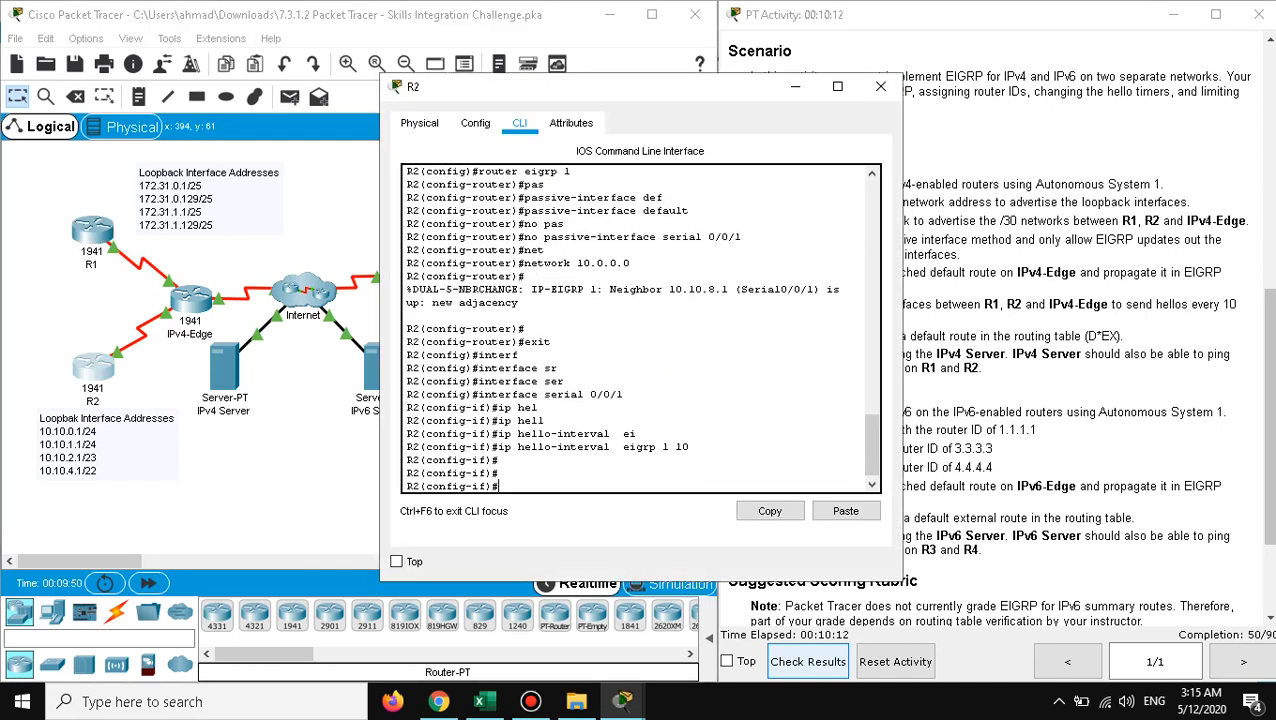
type("it")
key("Return")
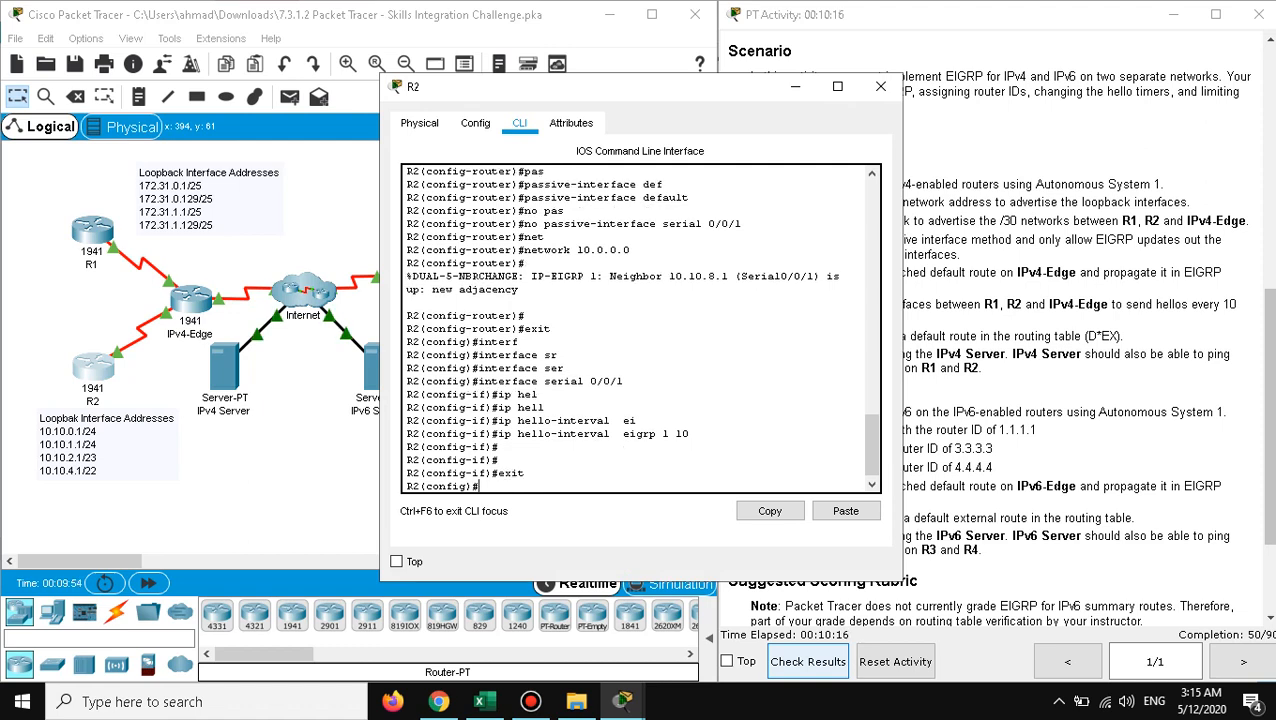
type("exit")
key("Return")
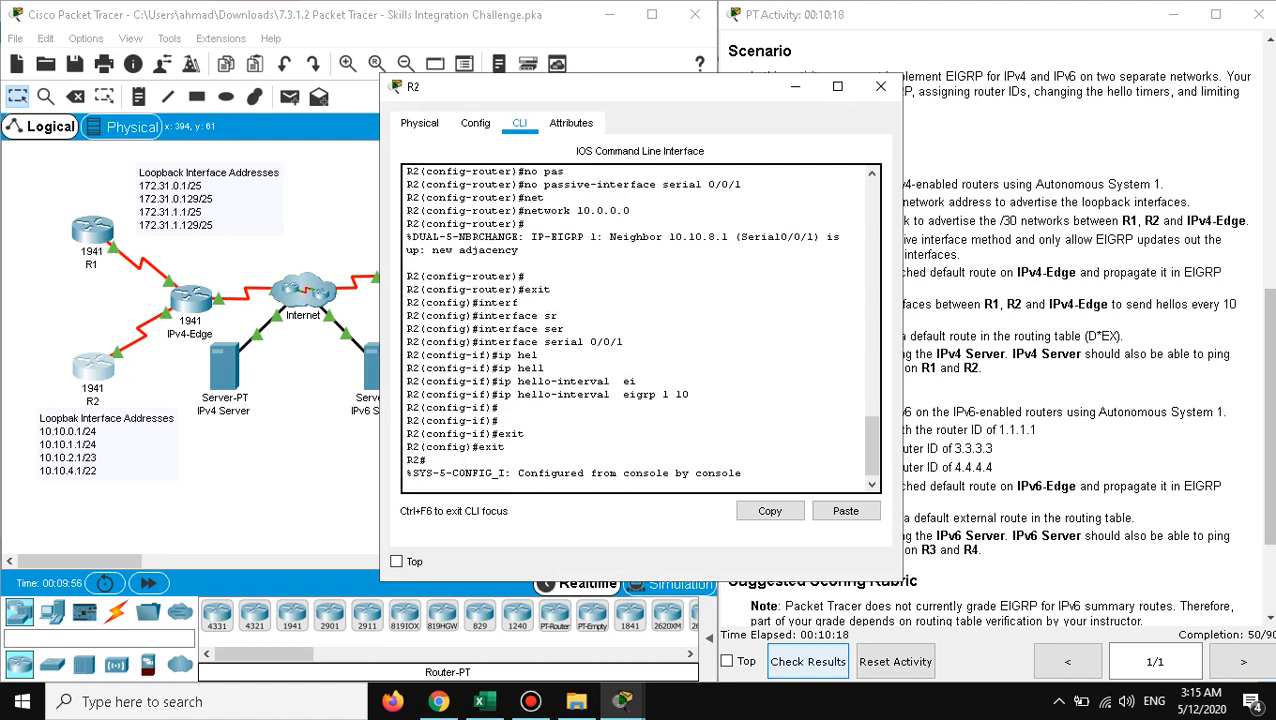
Step: Display R2's complete IP routing table with show ip route, paging through to its end
type("s")
key("Return")
type("s")
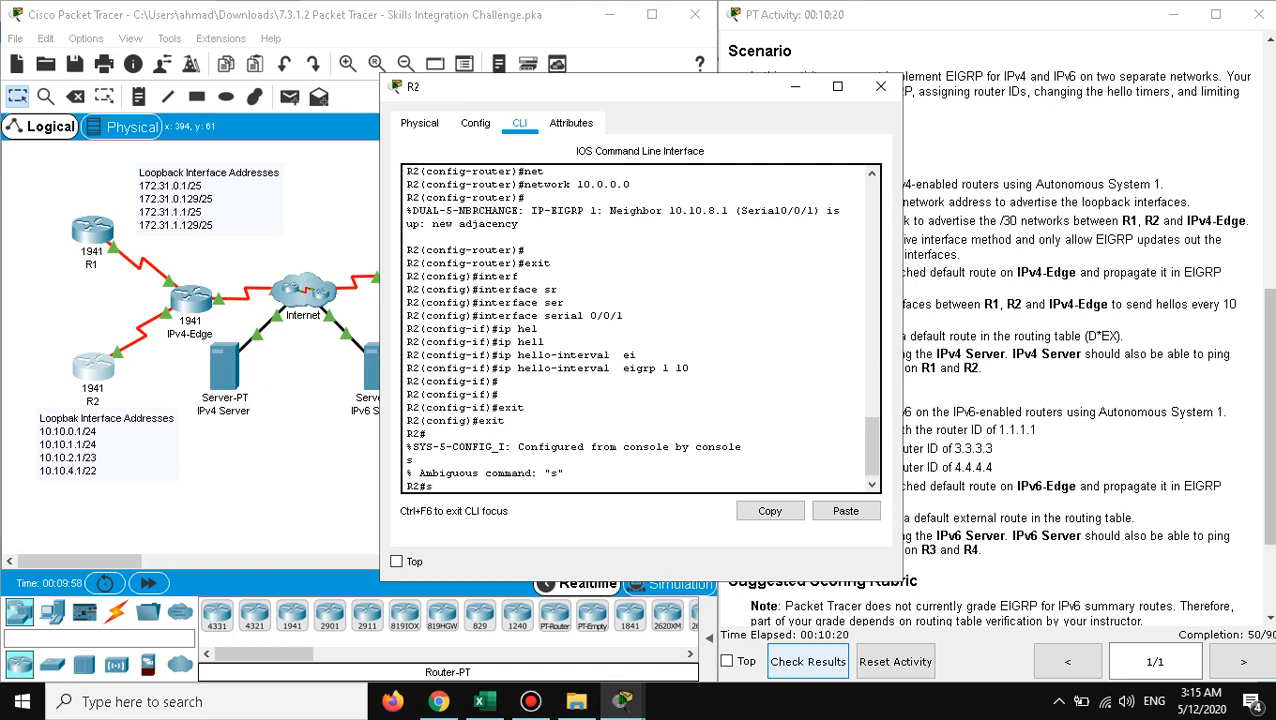
type("h")
type("ip route")
key("Return")
key("Return")
key("Return")
key("Return")
key("Return")
key("Return")
key("Return")
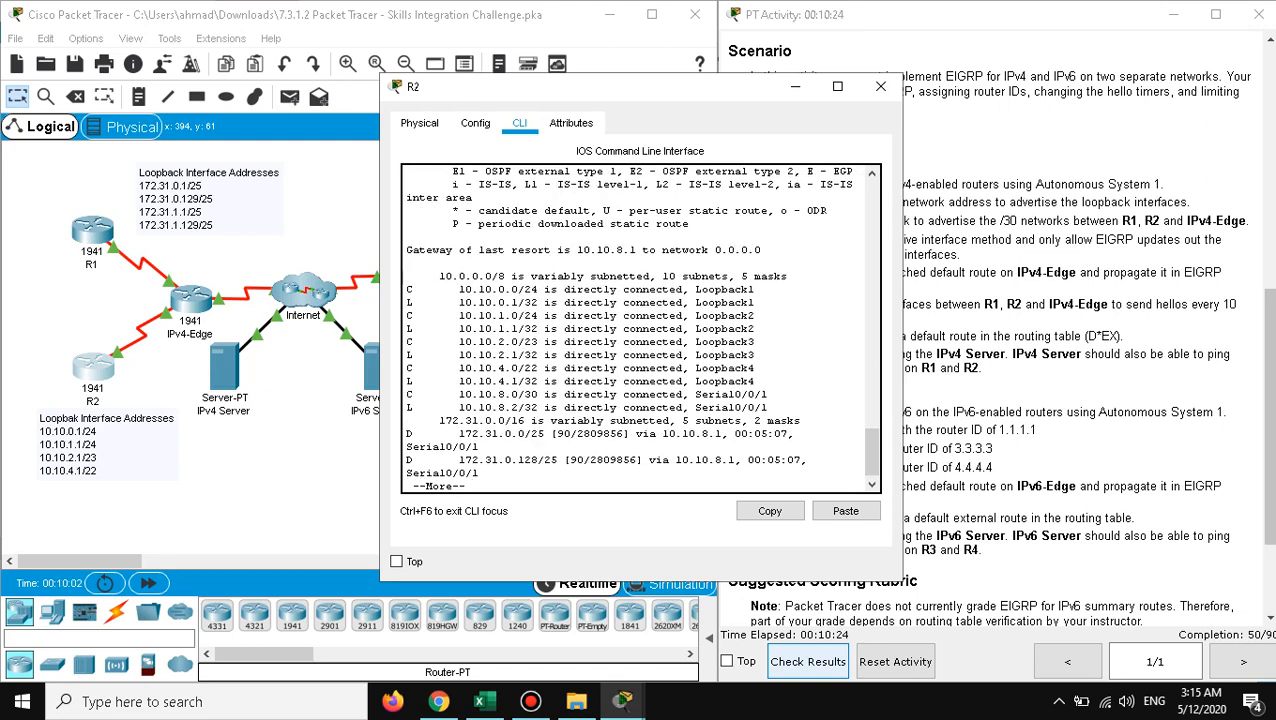
key("Return")
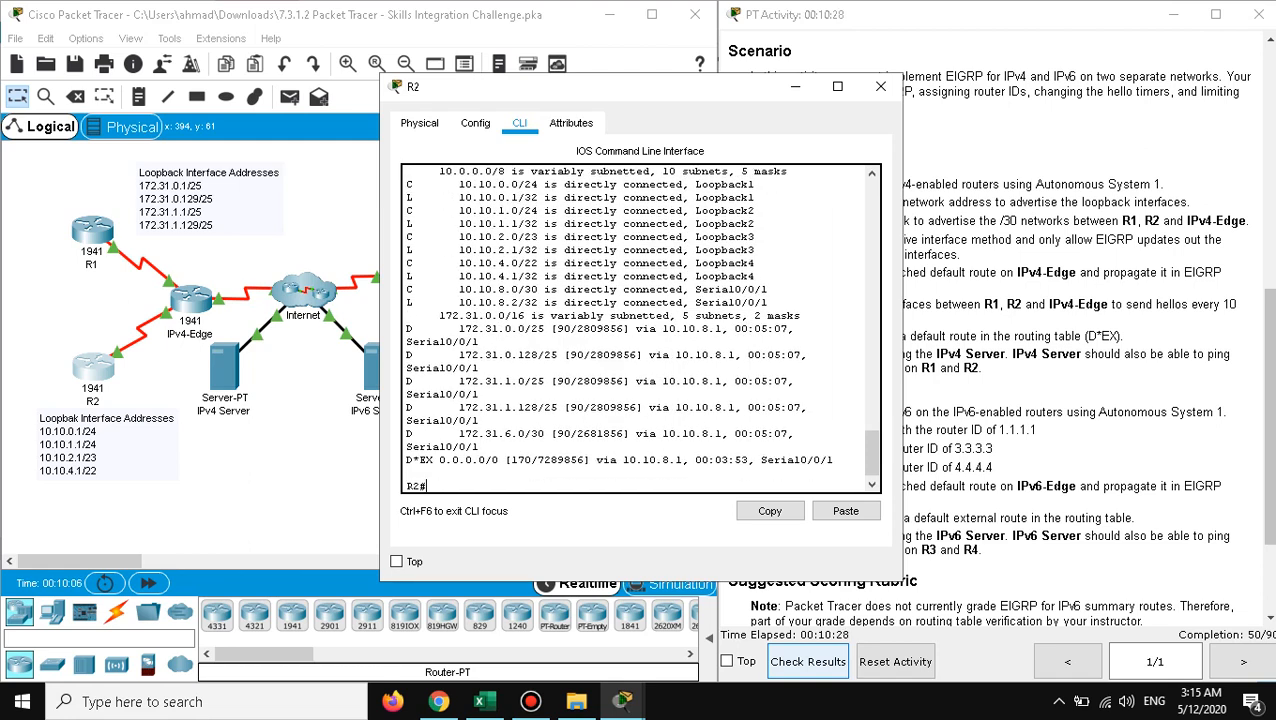
Step: Highlight the D*EX default route entry in R2's routing table and close the router's window
left_click_drag(834, 460, 405, 460)
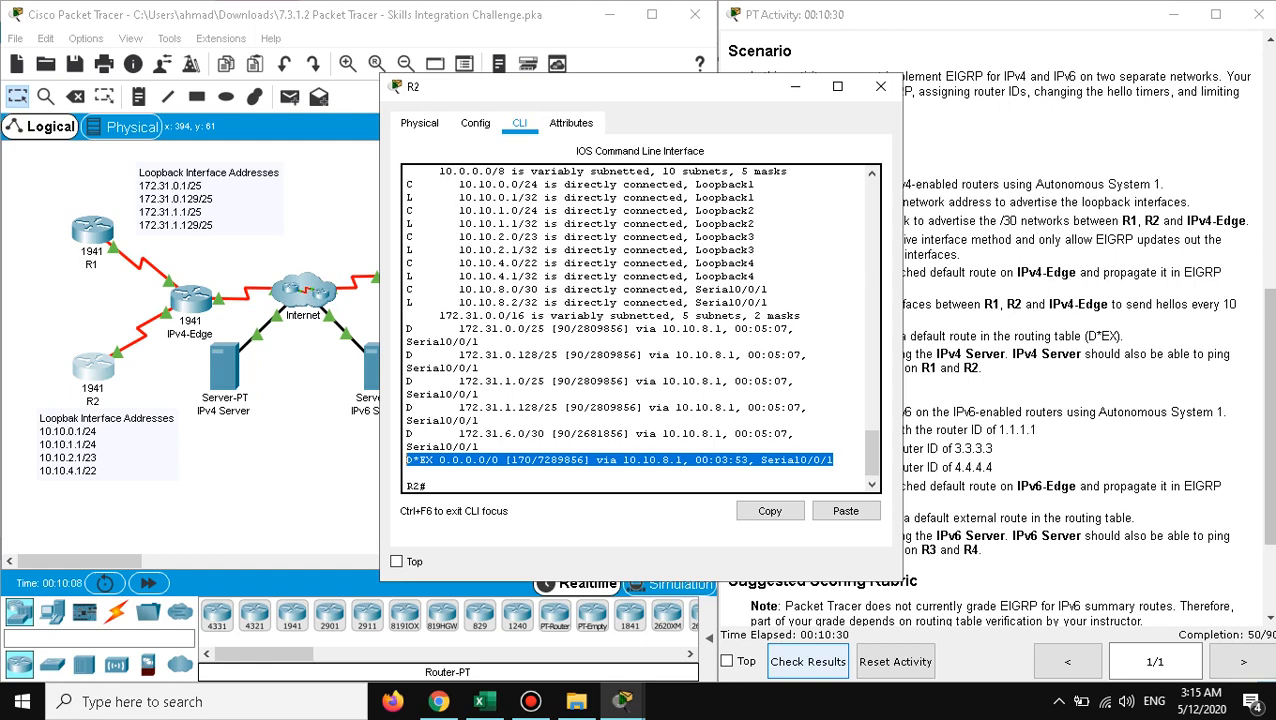
left_click(480, 474)
key("Return")
key("Return")
key("Return")
key("Return")
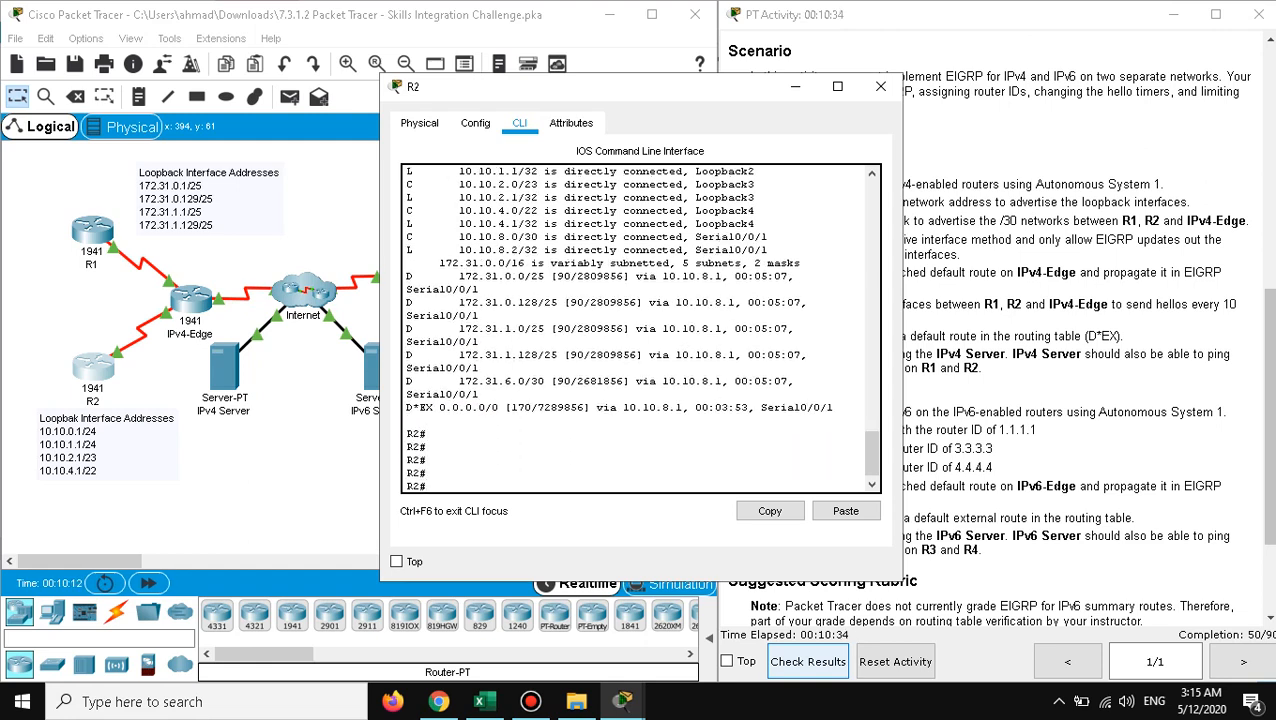
left_click_drag(834, 408, 405, 394)
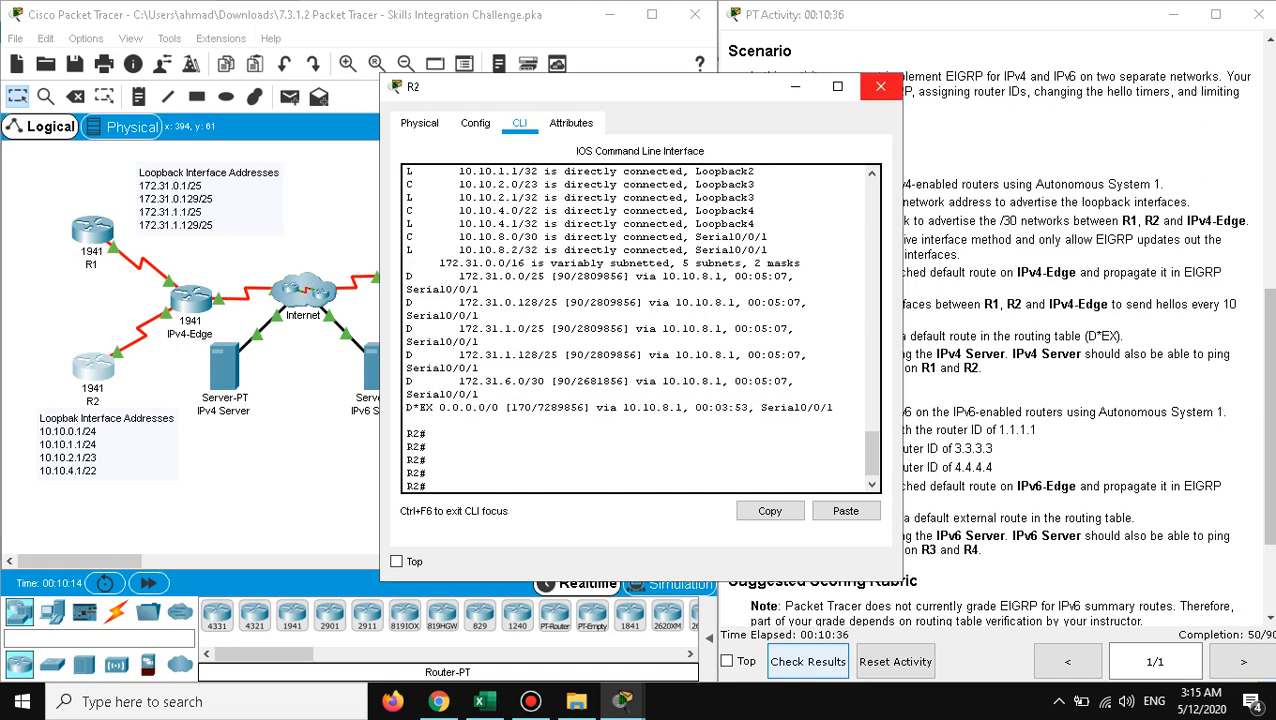
left_click(880, 86)
Step: Copy the IPv4 Server's IP address from its IP configuration and close the server's window
scroll(999, 324, "down", 1)
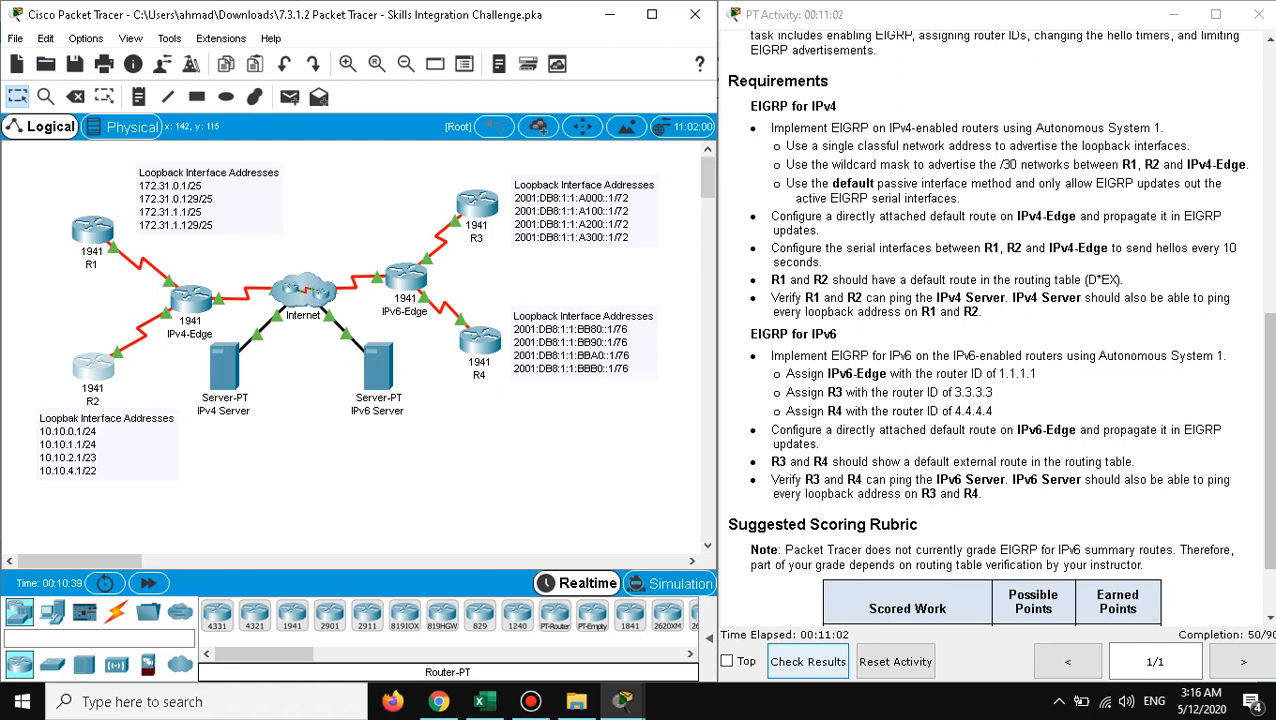
mouse_move(143, 259)
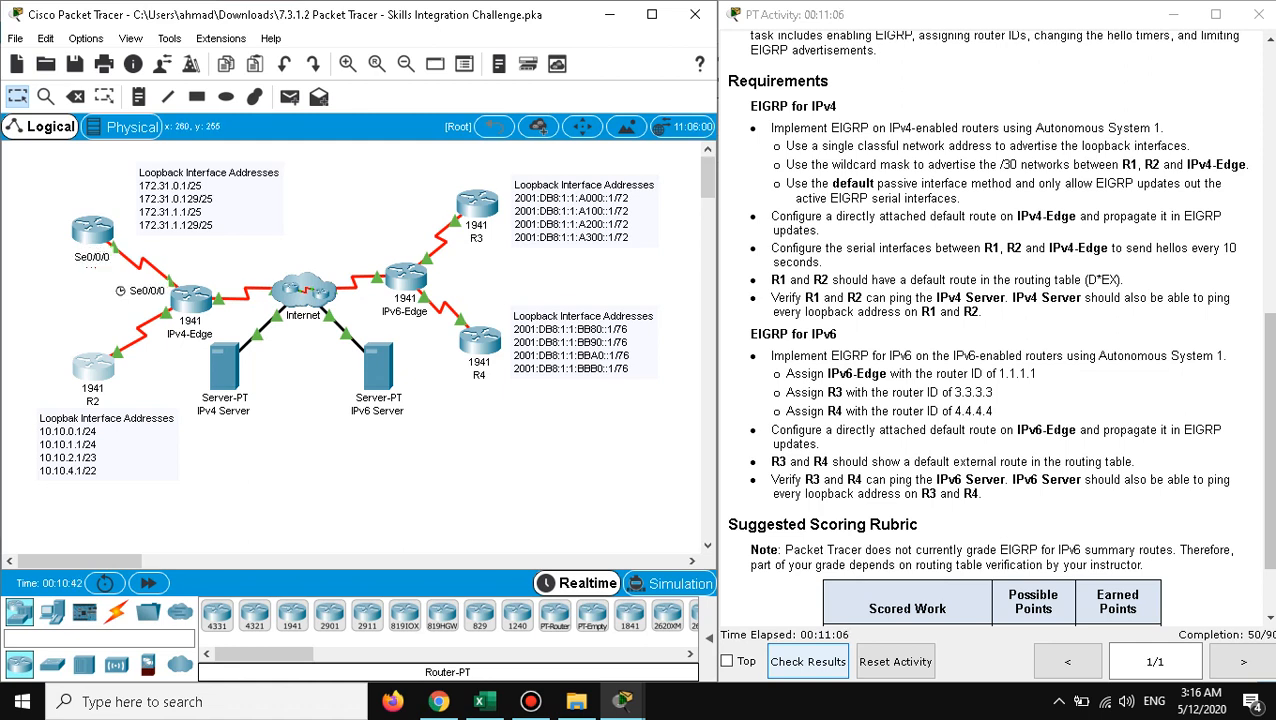
mouse_move(226, 372)
left_click(224, 368)
left_click(475, 122)
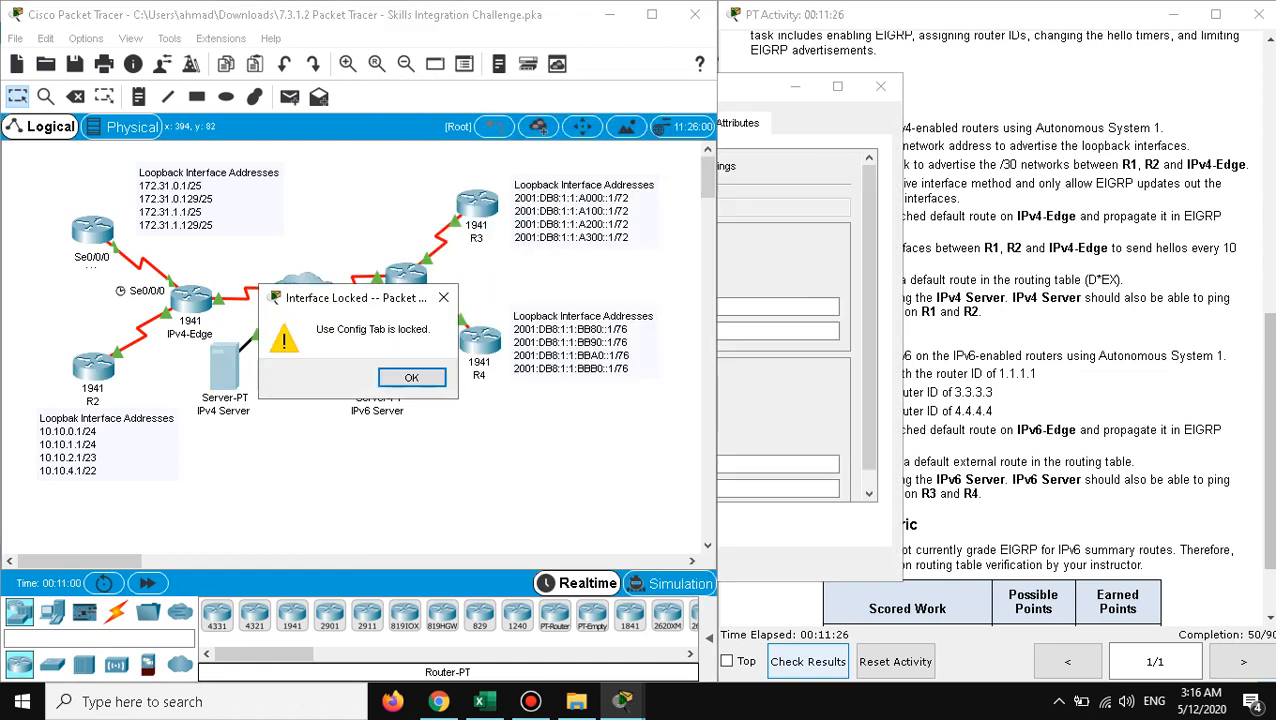
left_click(411, 377)
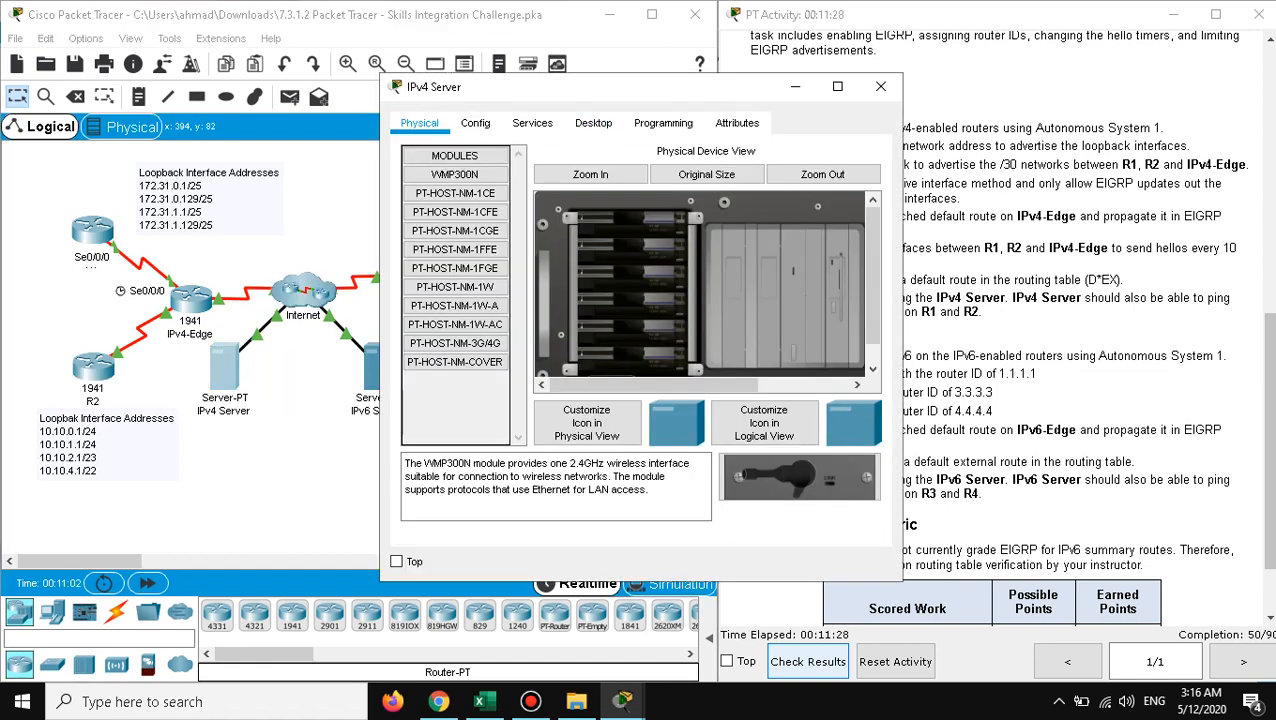
left_click(593, 122)
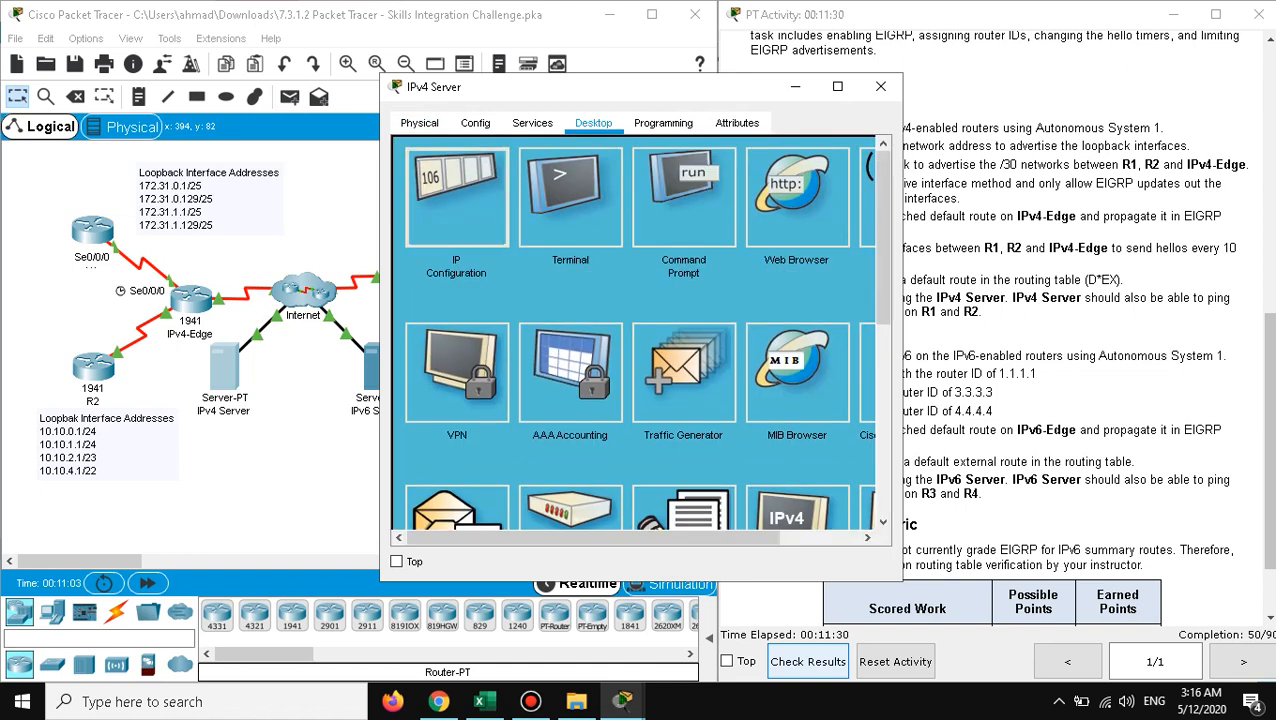
left_click(456, 196)
key("ctrl+a")
key("ctrl+c")
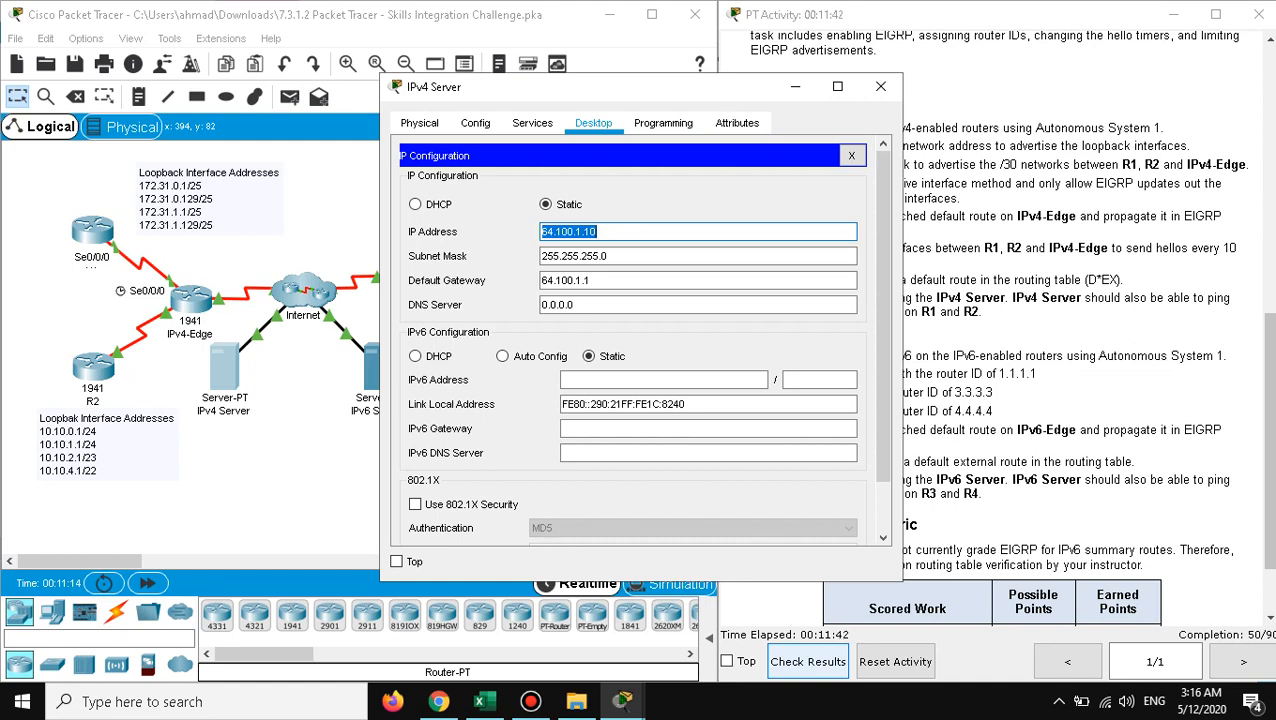
left_click(880, 86)
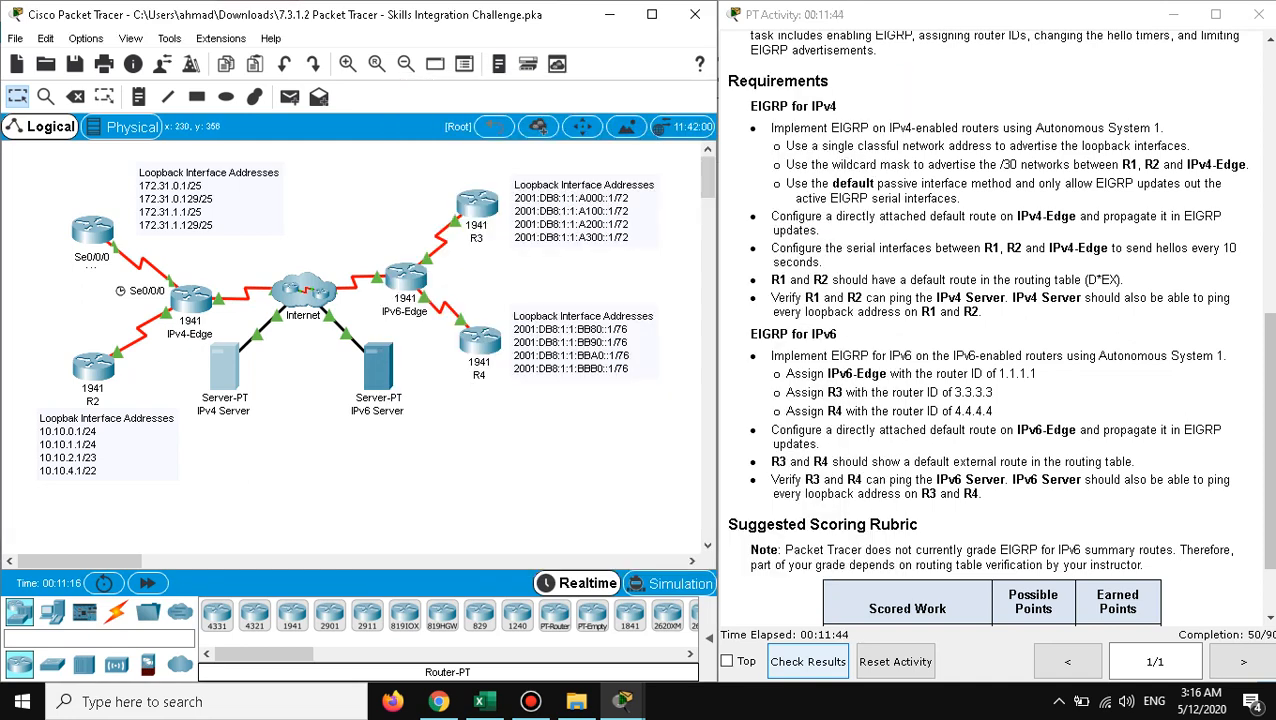
Step: Ping the IPv4 Server at 64.100.1.10 from R1's command line and close the router's window
left_click(92, 230)
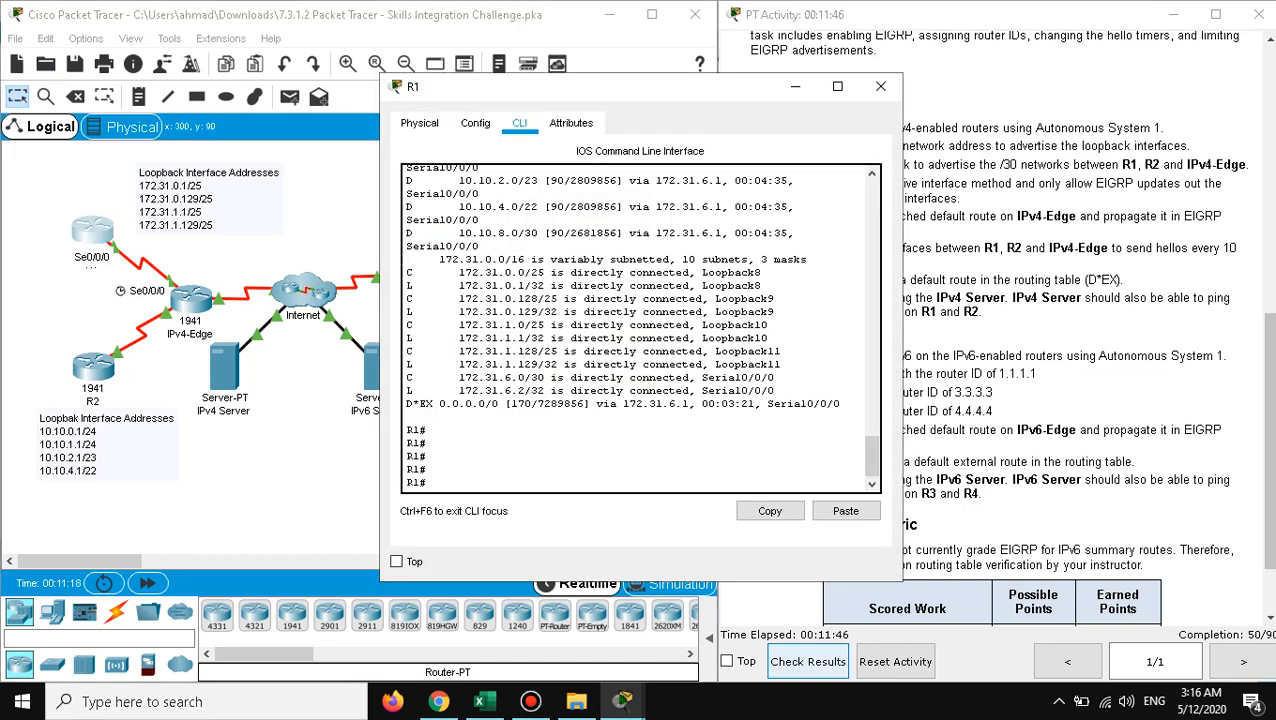
left_click(475, 122)
left_click(411, 377)
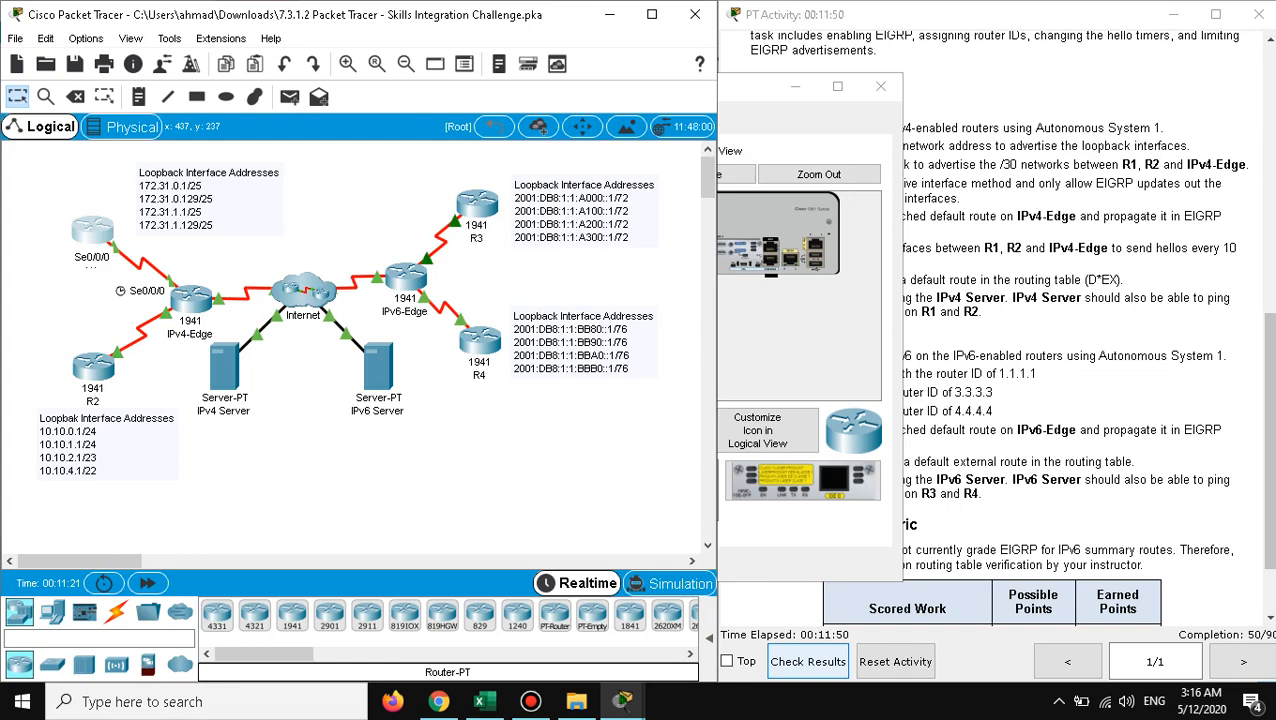
left_click(768, 340)
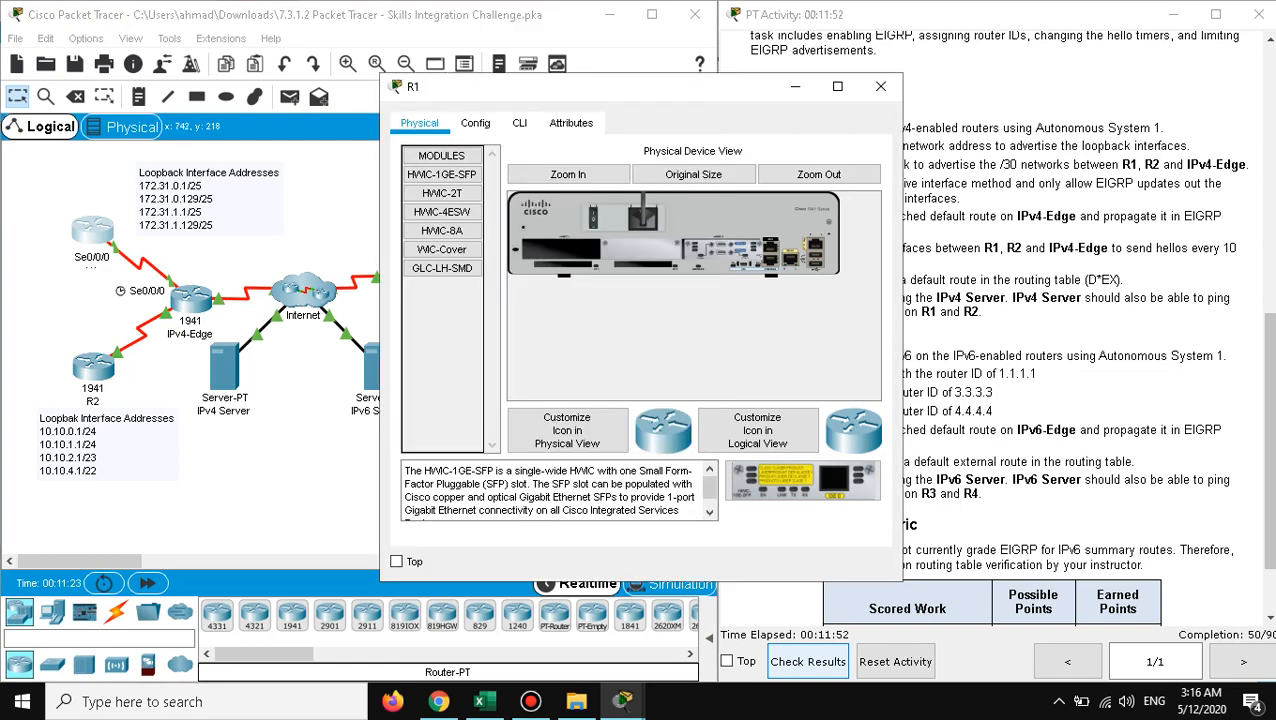
left_click(519, 123)
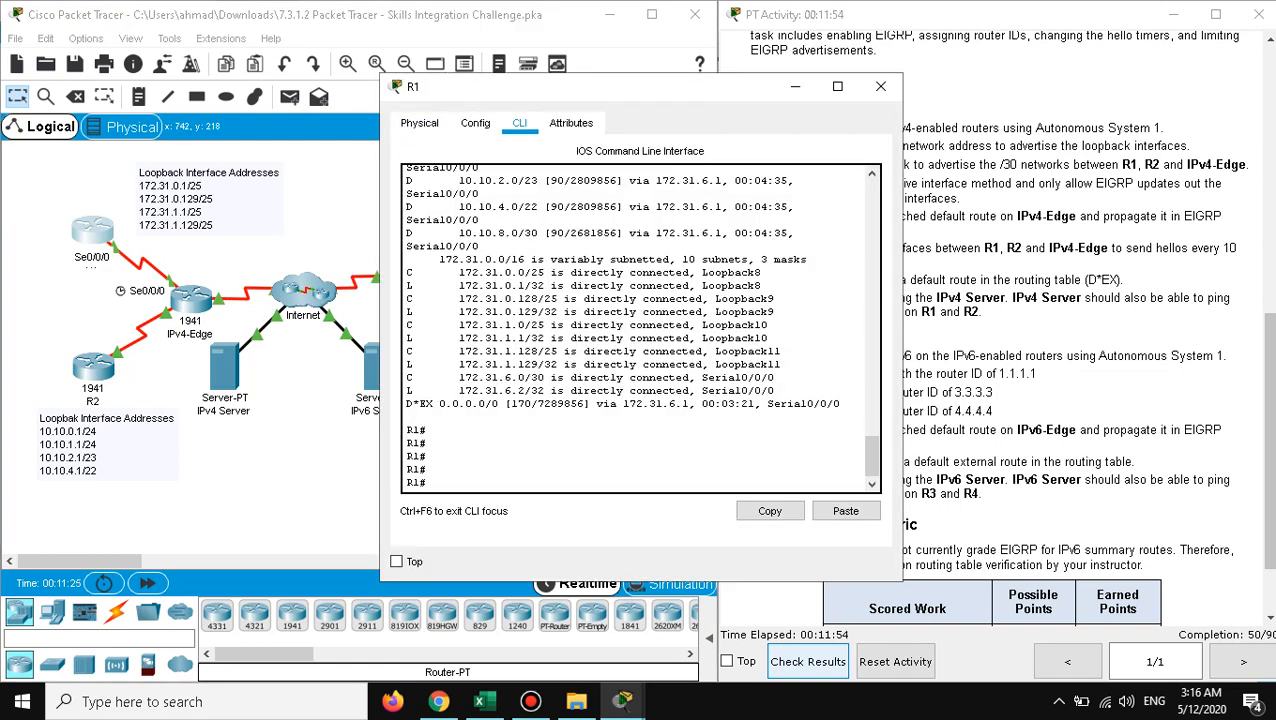
type("ping")
left_click(845, 511)
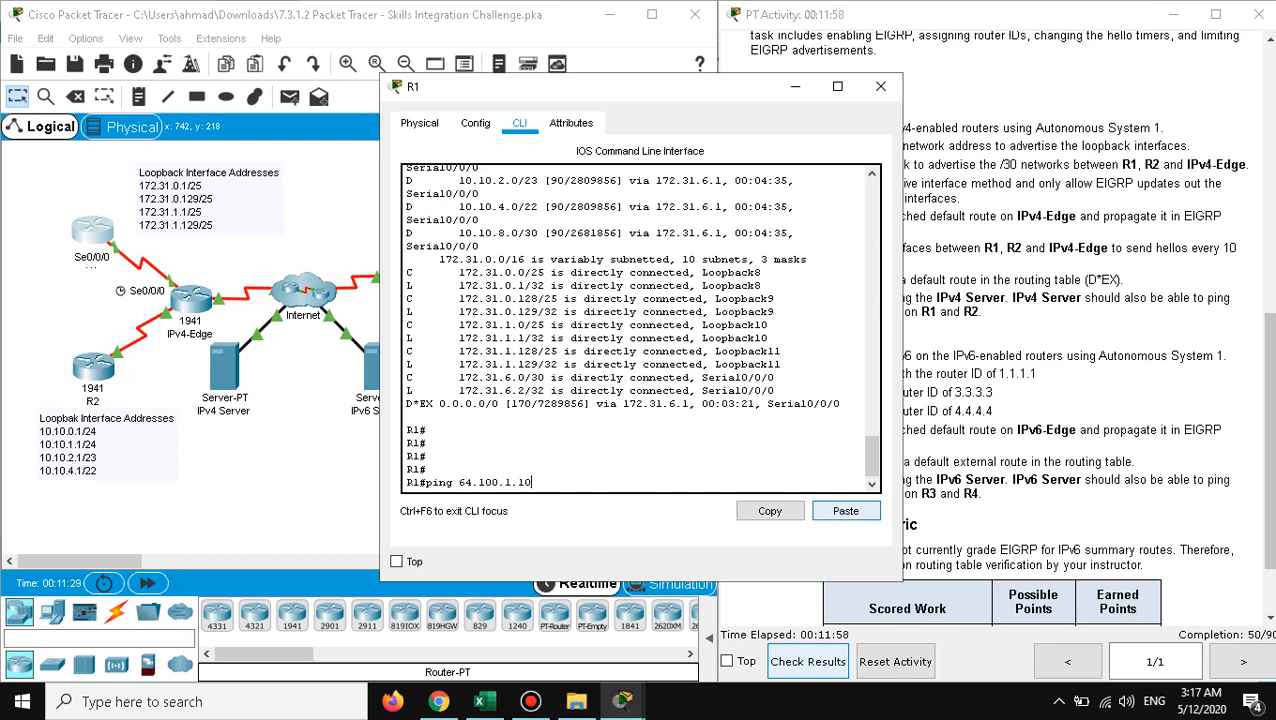
key("Return")
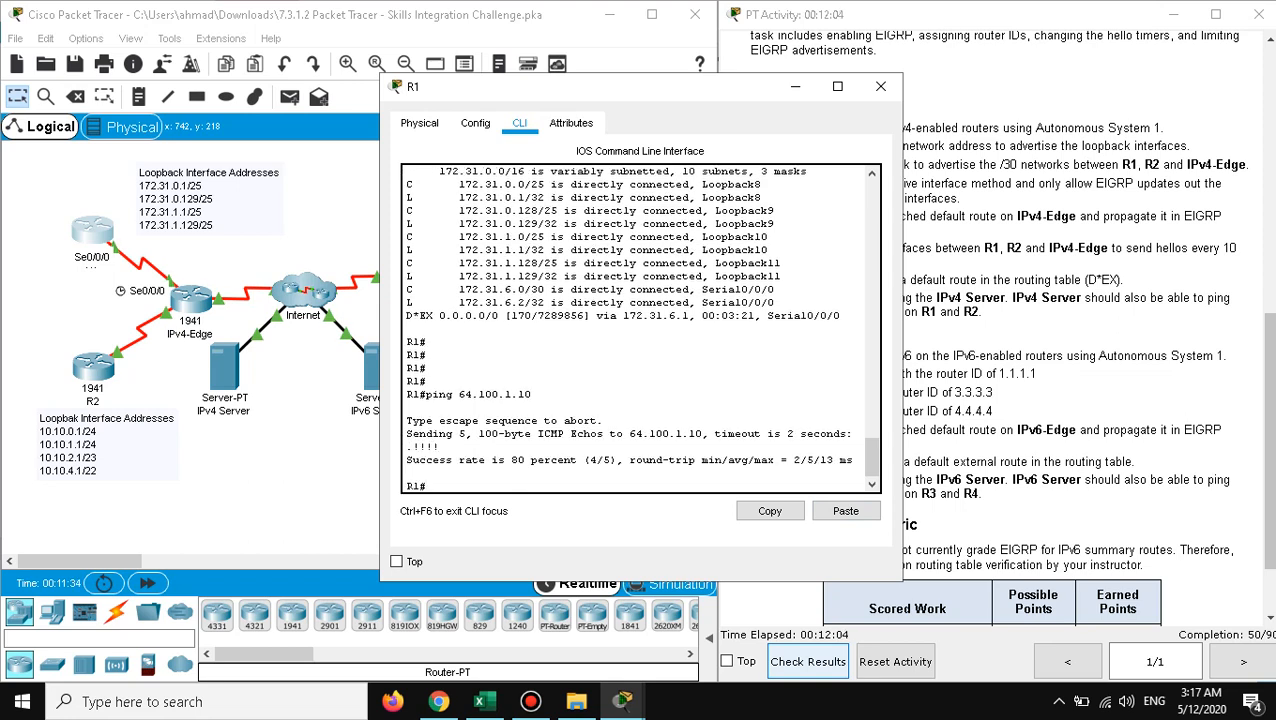
mouse_move(857, 473)
left_mouse_down()
mouse_move(857, 434)
mouse_move(406, 459)
mouse_move(857, 473)
left_mouse_up()
left_click(880, 86)
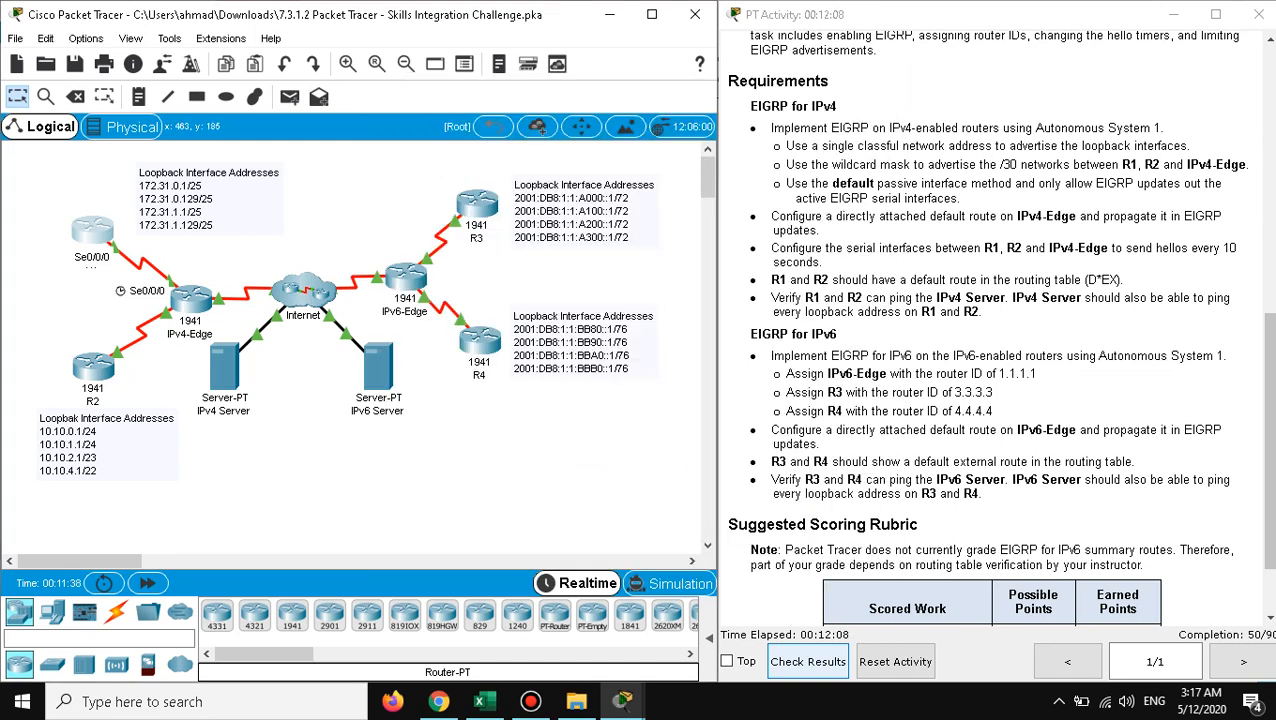
Step: Ping 64.100.1.10 from R2's command line, highlight the ping output, and close the router's window
left_click(92, 368)
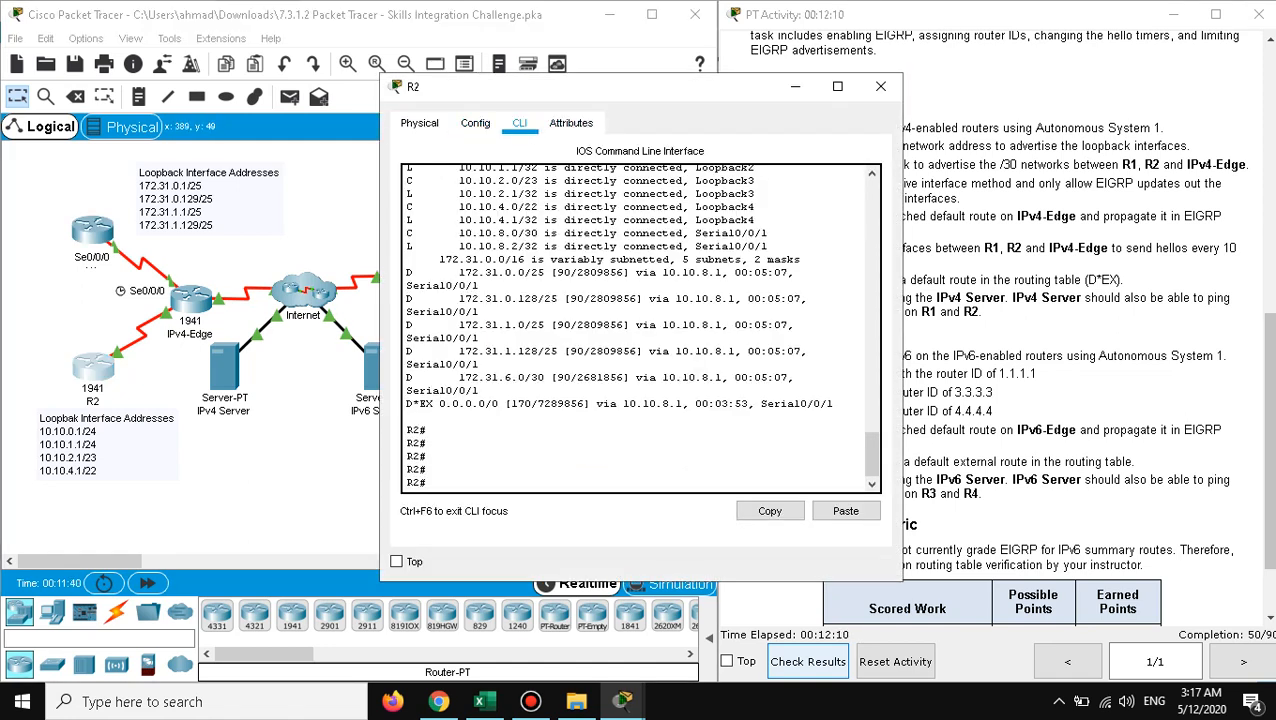
type("ping")
left_click(845, 511)
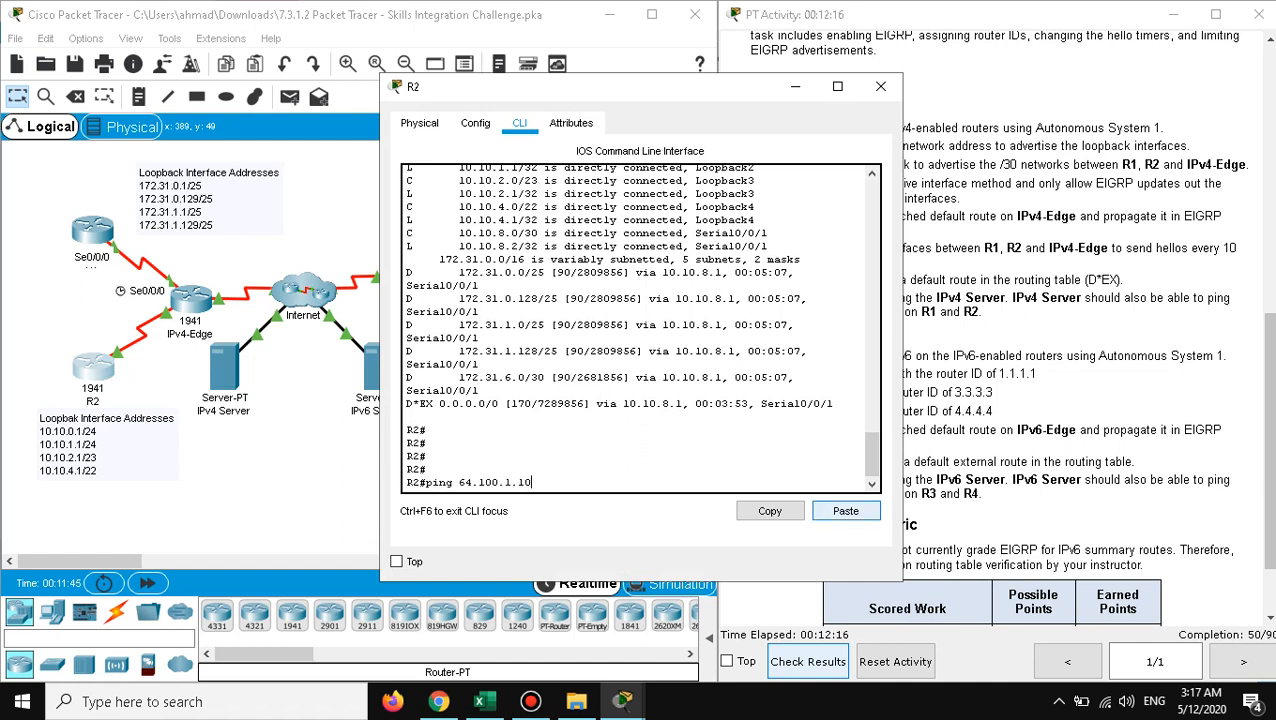
key("Return")
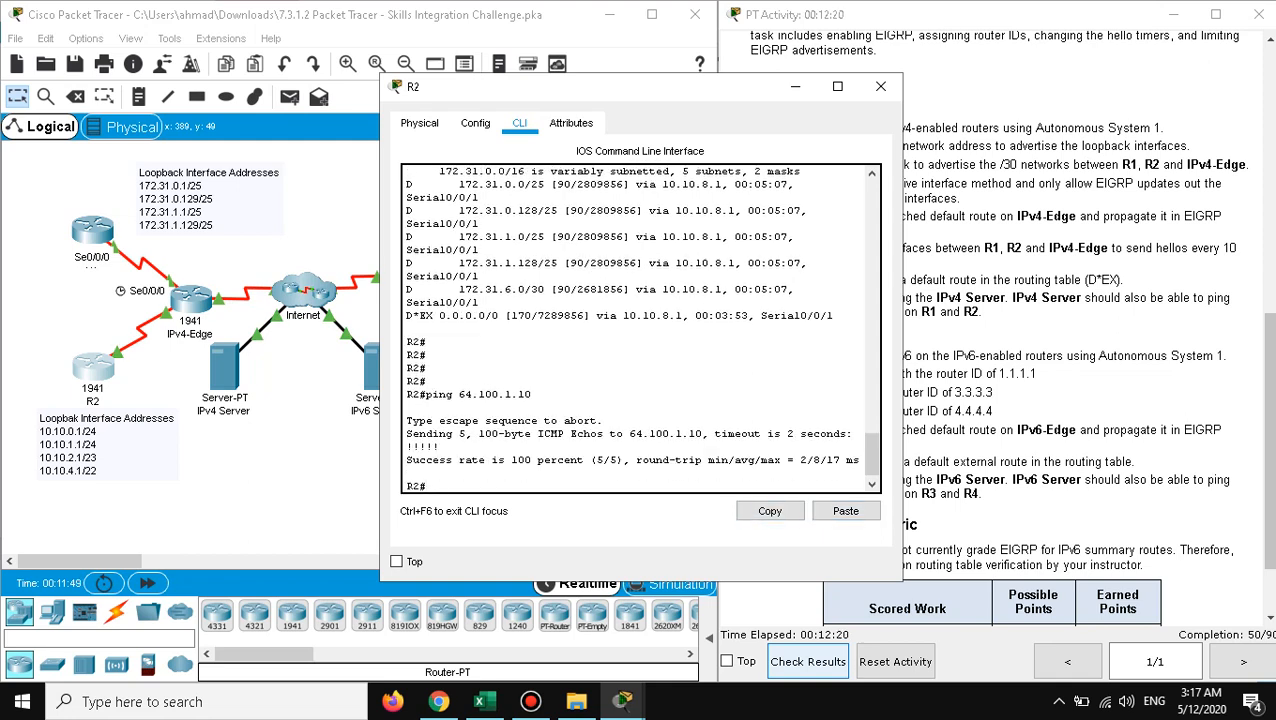
left_click_drag(826, 460, 406, 433)
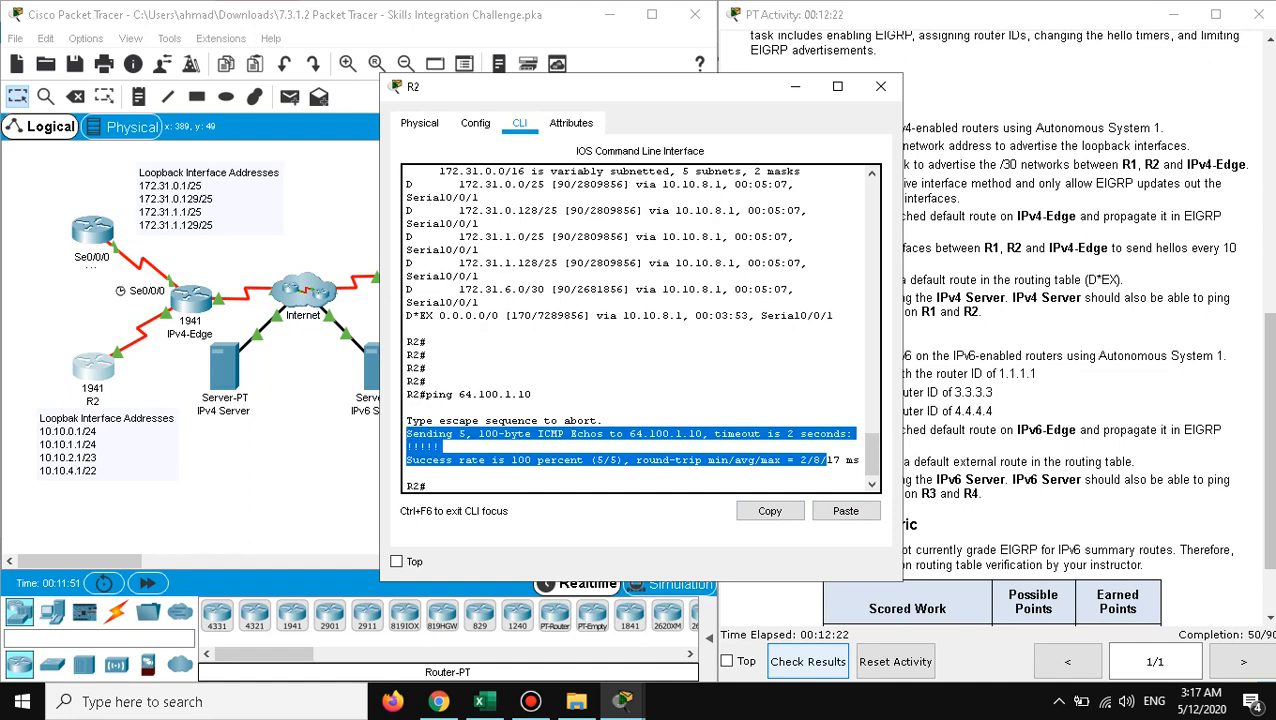
left_click(428, 368)
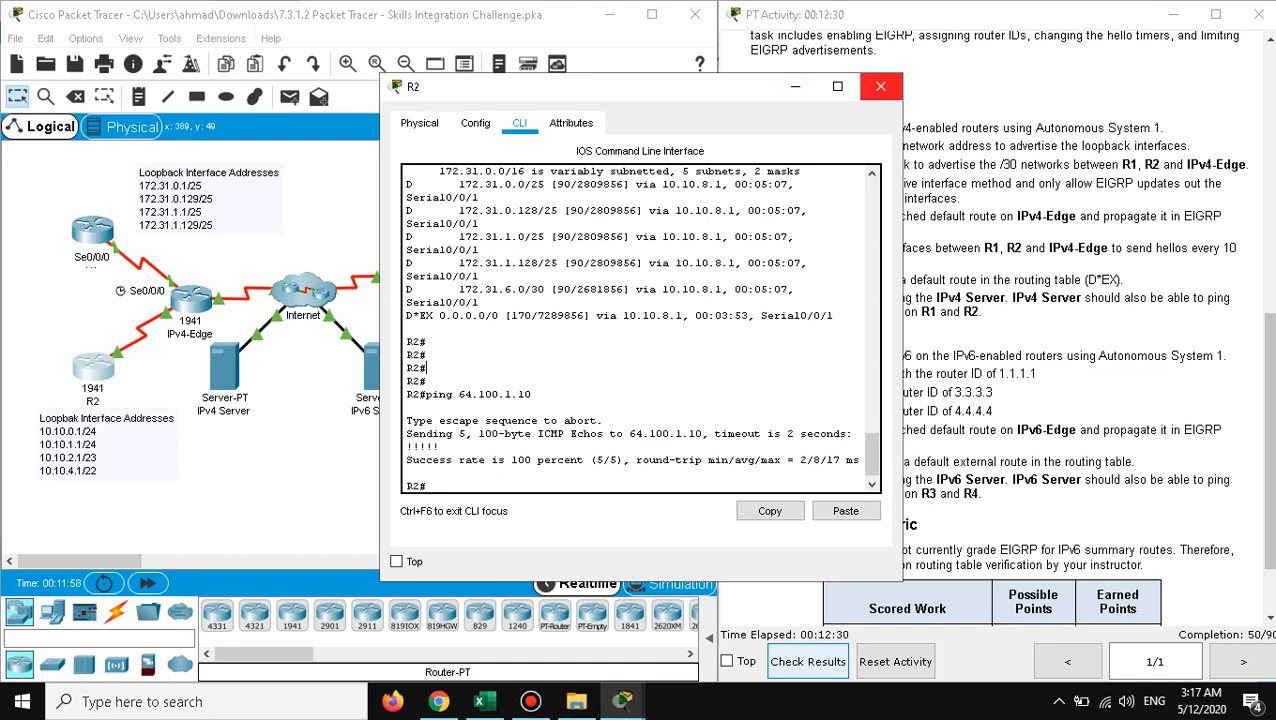
left_click(880, 86)
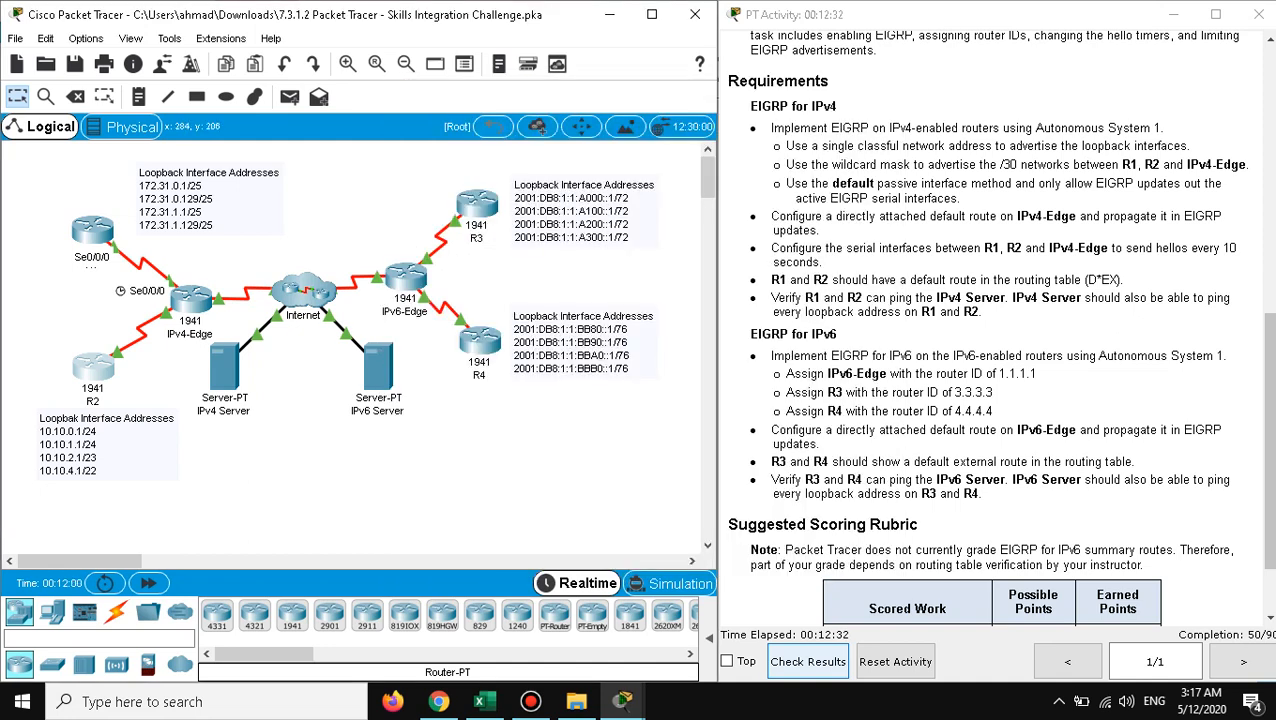
Step: Open the IPv4 Server's command prompt and ping R1's loopback address 172.31.0.1
left_click(224, 368)
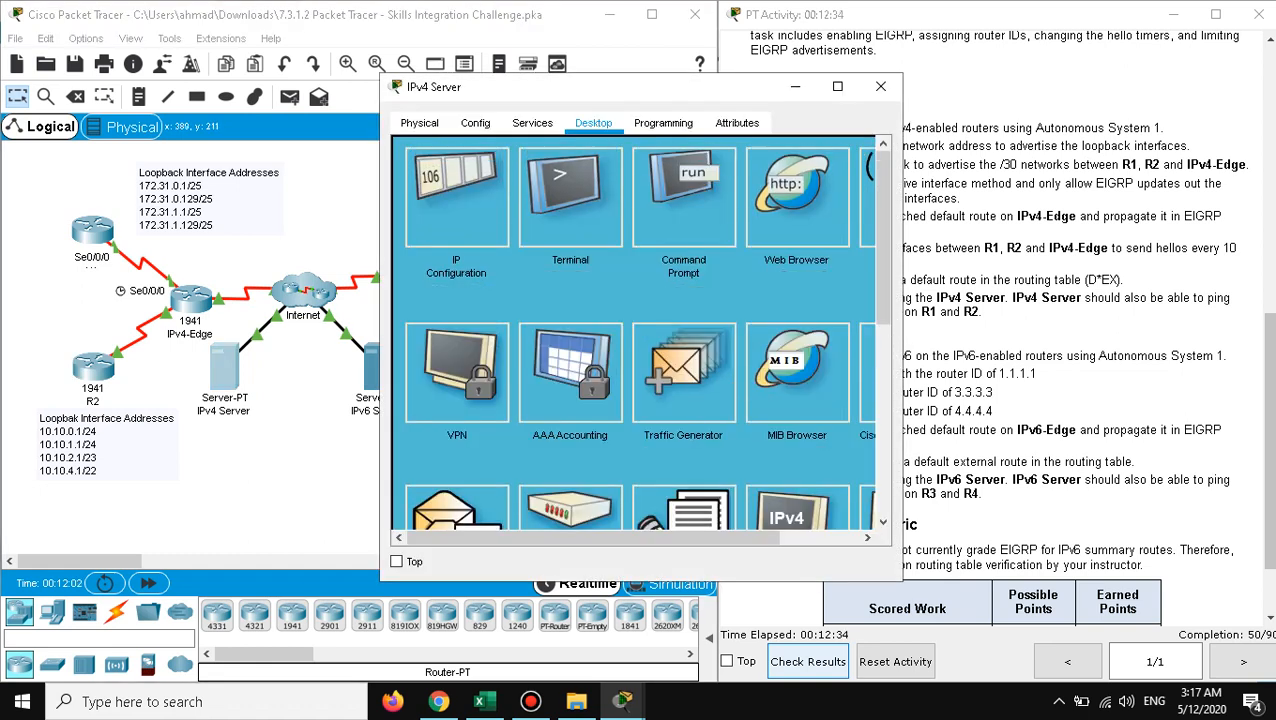
left_click(683, 195)
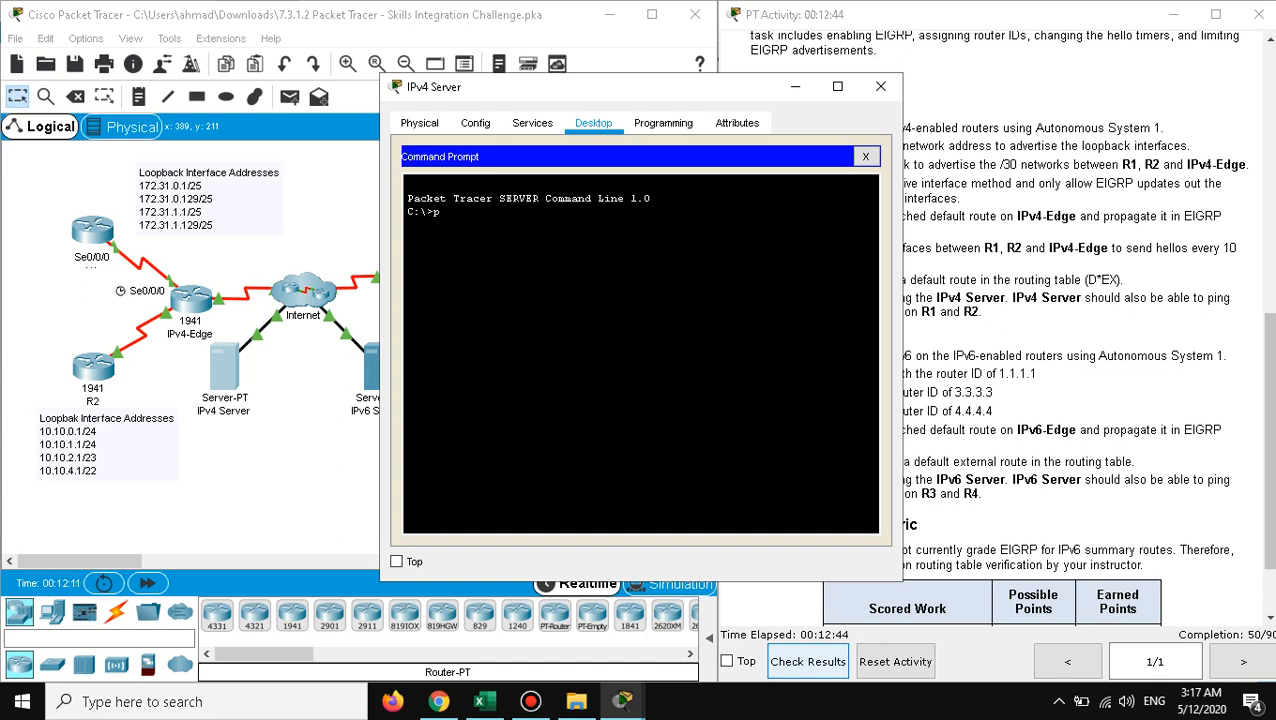
type("ping")
type(" 172")
type(".")
type("0.")
key("BackSpace")
key("BackSpace")
type("31")
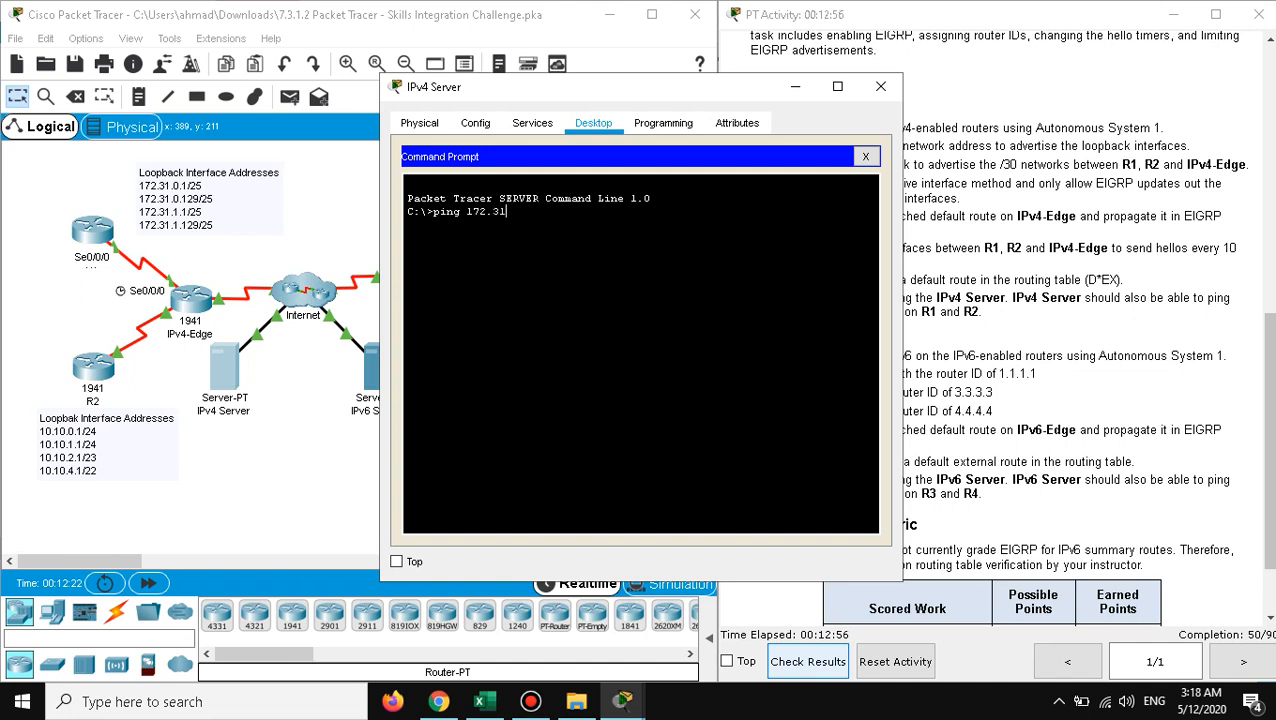
type(".0.1")
key("Return")
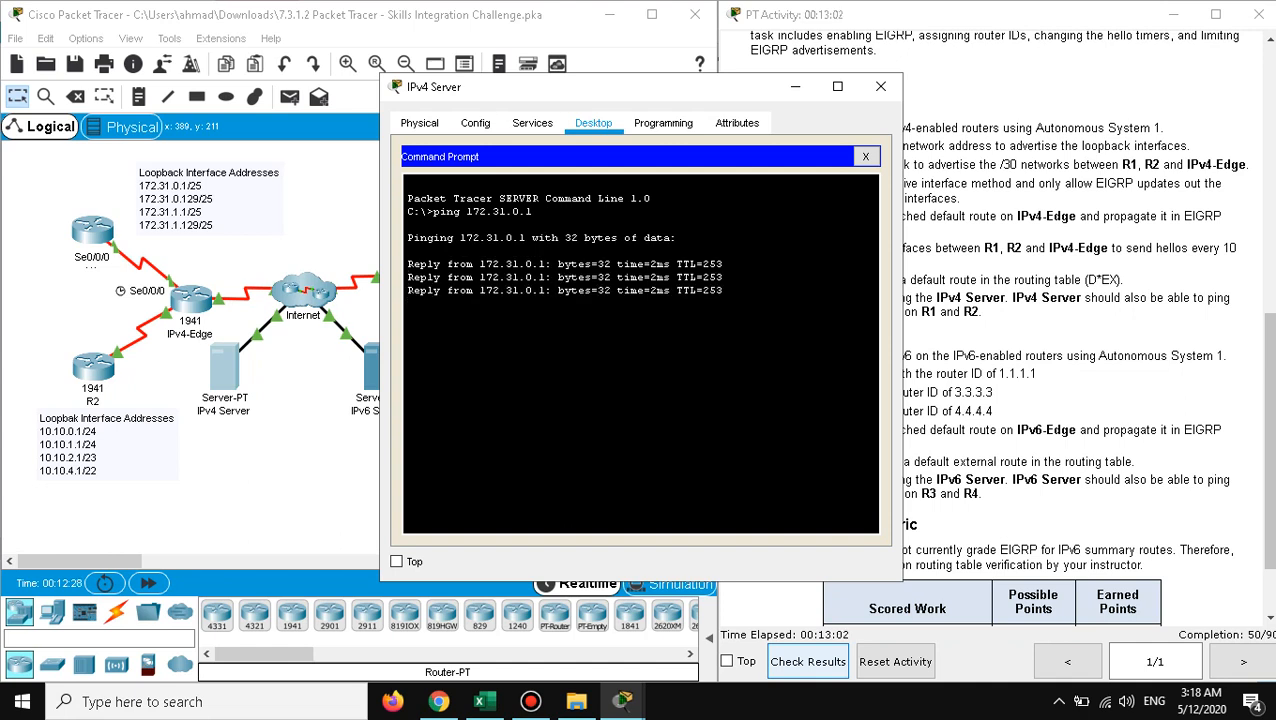
Step: Ping R2's loopback address 10.10.0.1 from the IPv4 Server and close the command prompt and server window
type("ping 182")
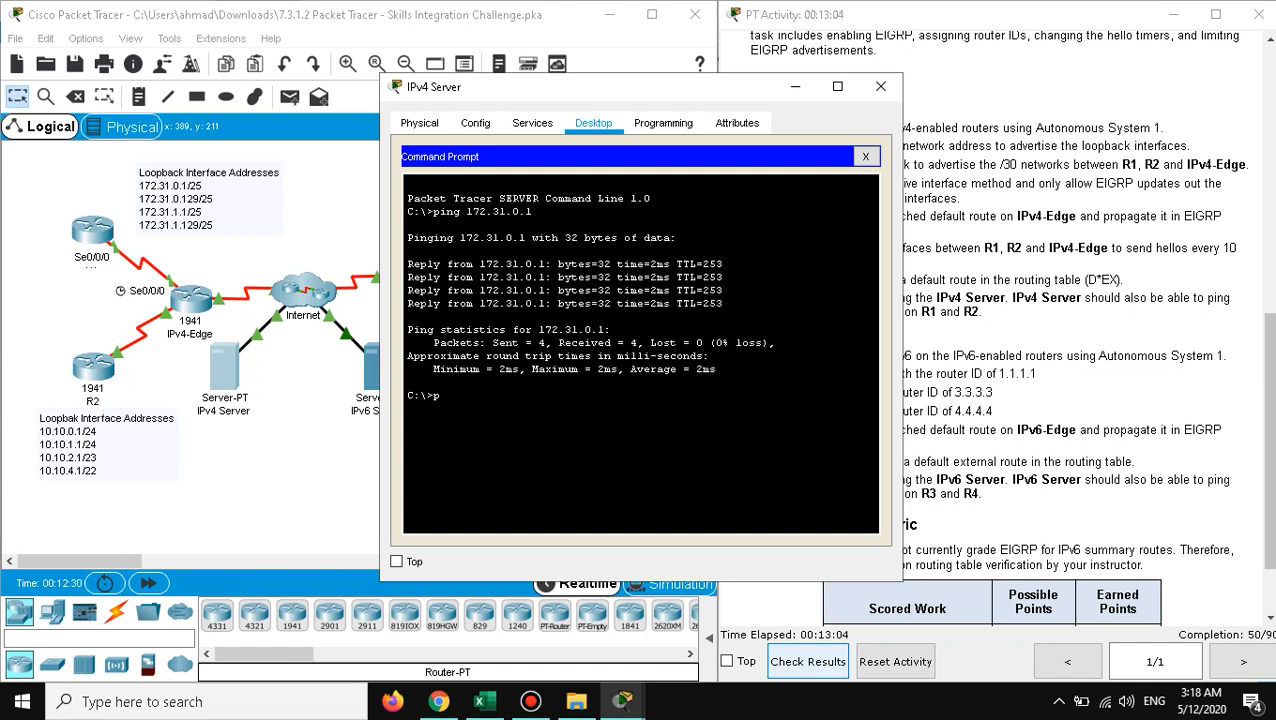
key("BackSpace")
key("BackSpace")
type("0")
type("./")
key("BackSpace")
type("10.0.1")
key("Return")
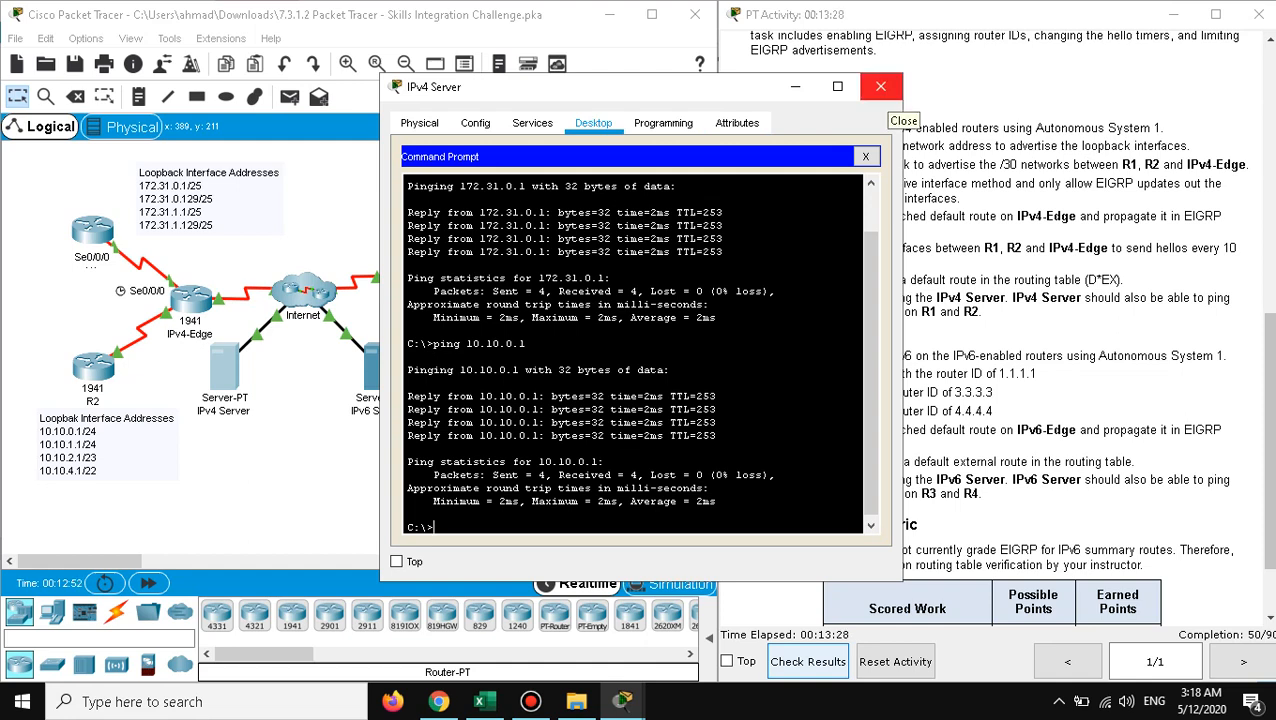
left_click(865, 156)
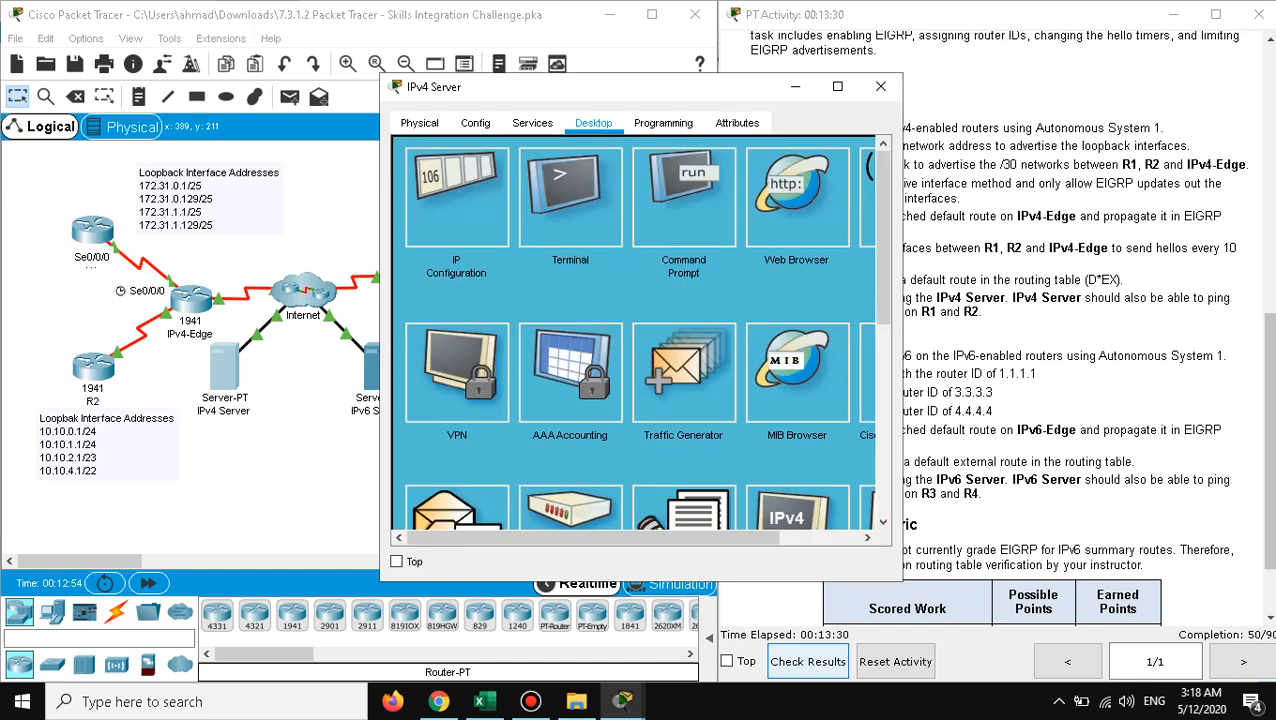
left_click(881, 87)
Step: Review the router ID requirements for IPv6-Edge, R3 and R4 in the EIGRP for IPv6 instructions
scroll(995, 328, "down", 1)
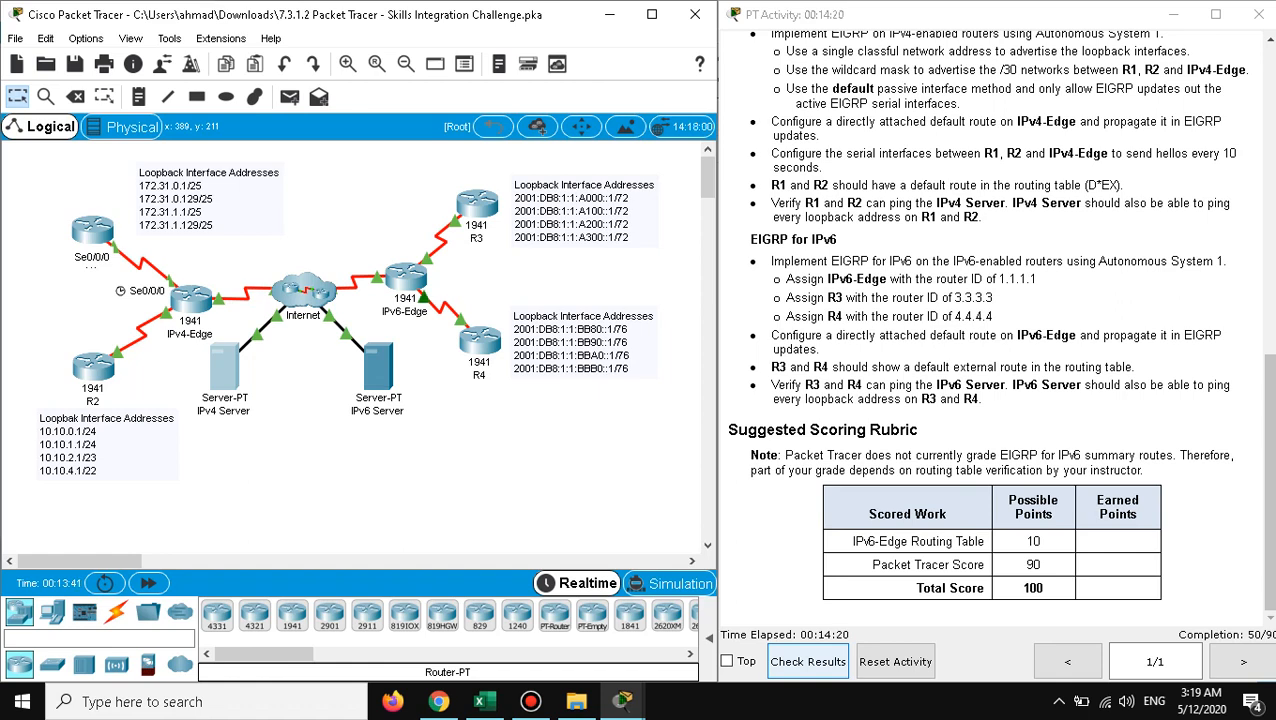
left_click_drag(994, 317, 786, 280)
left_click(800, 290)
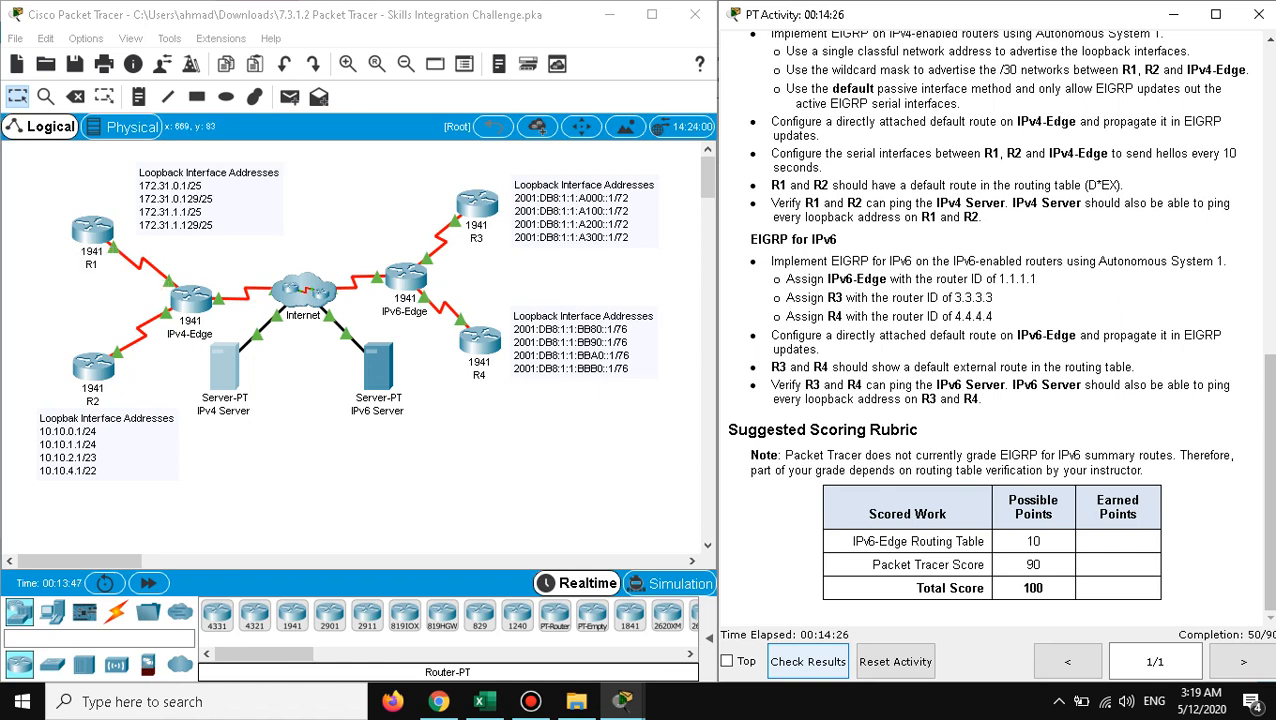
Step: Open the IPv6-Edge router's command line and enter privileged EXEC mode with enable
left_click(404, 269)
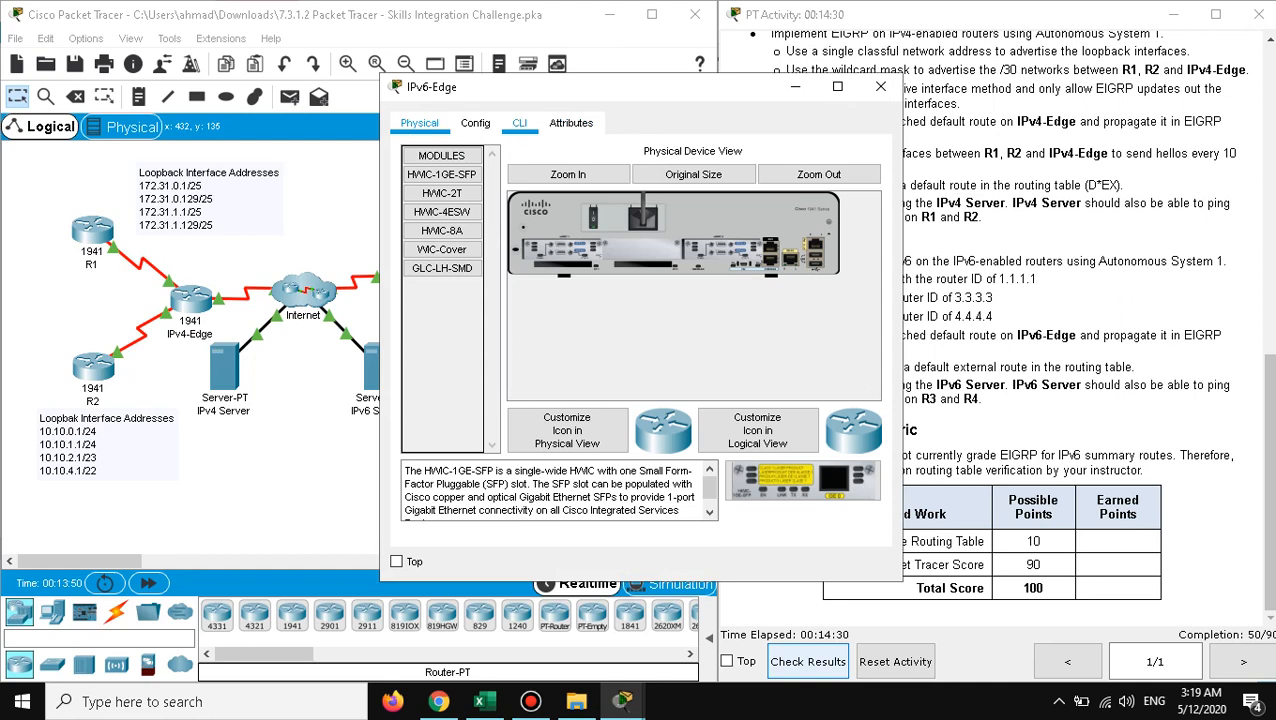
left_click(519, 122)
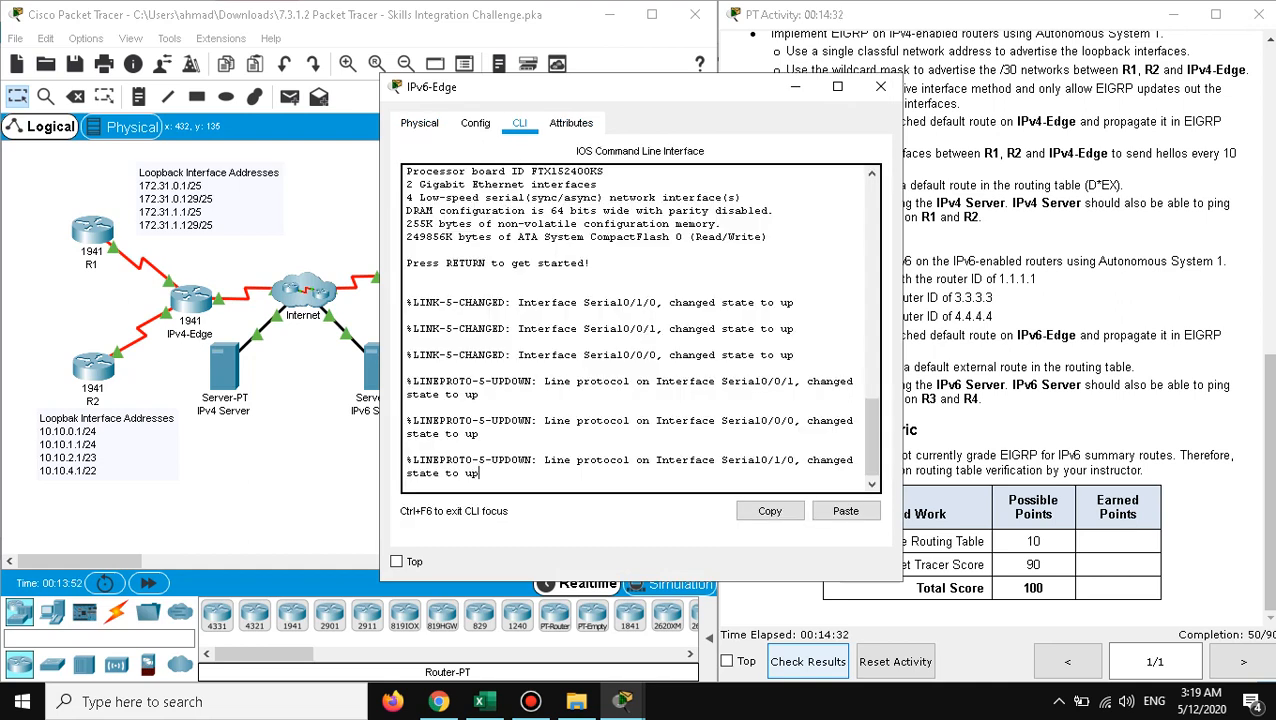
key("Return")
key("Return")
type("e>e")
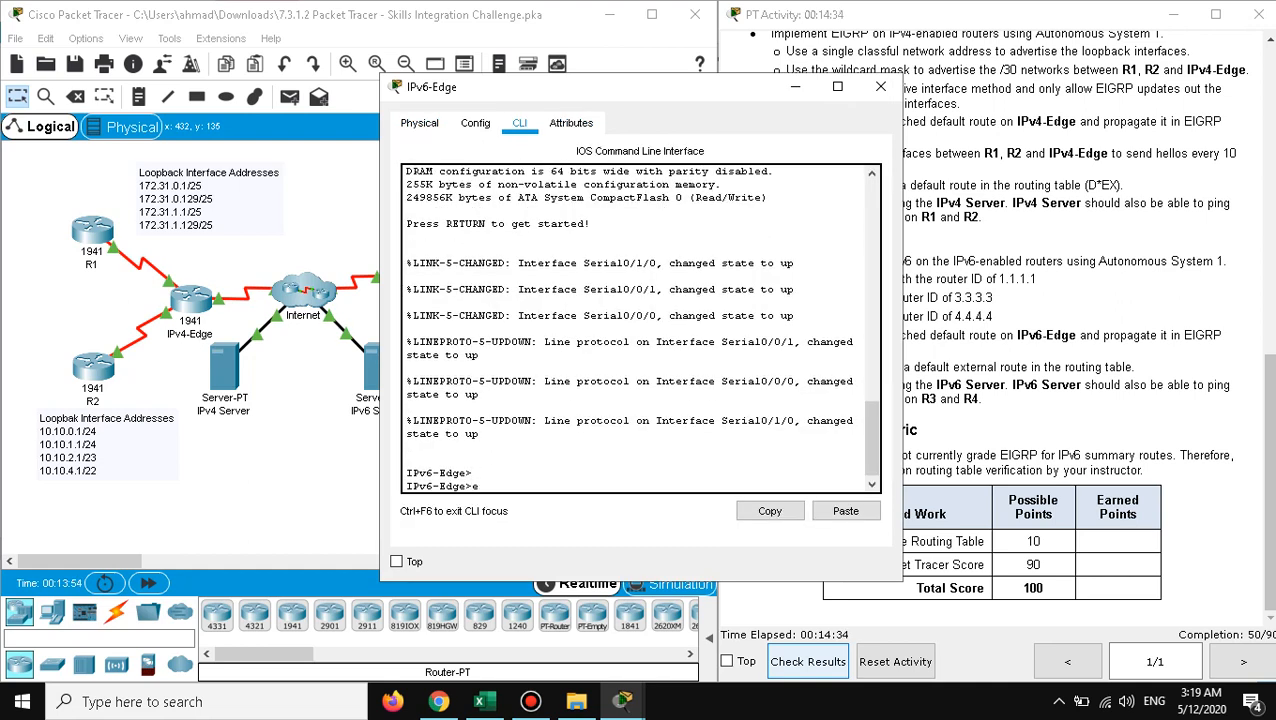
type("n")
key("Tab")
key("Return")
Step: Enter global configuration mode on IPv6-Edge with configure terminal
type("conge")
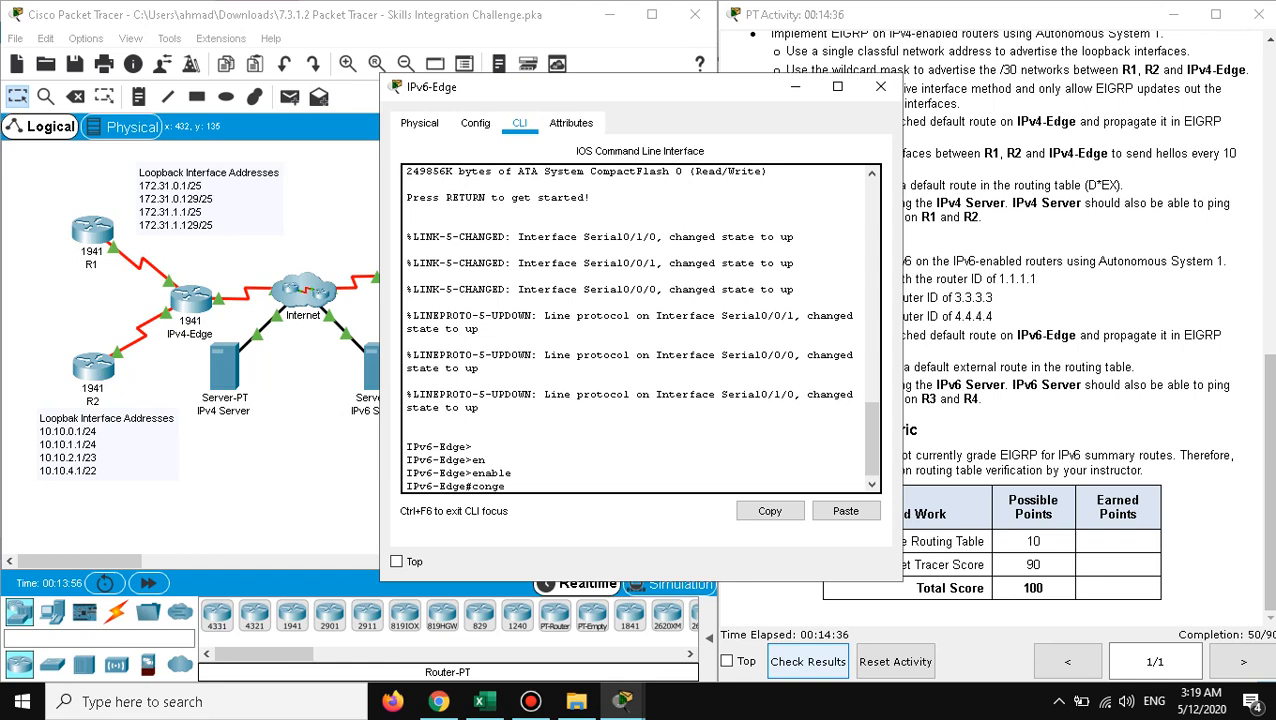
key("BackSpace")
key("BackSpace")
type("f")
key("Tab")
type("er")
key("Tab")
key("BackSpace")
key("BackSpace")
type("tr")
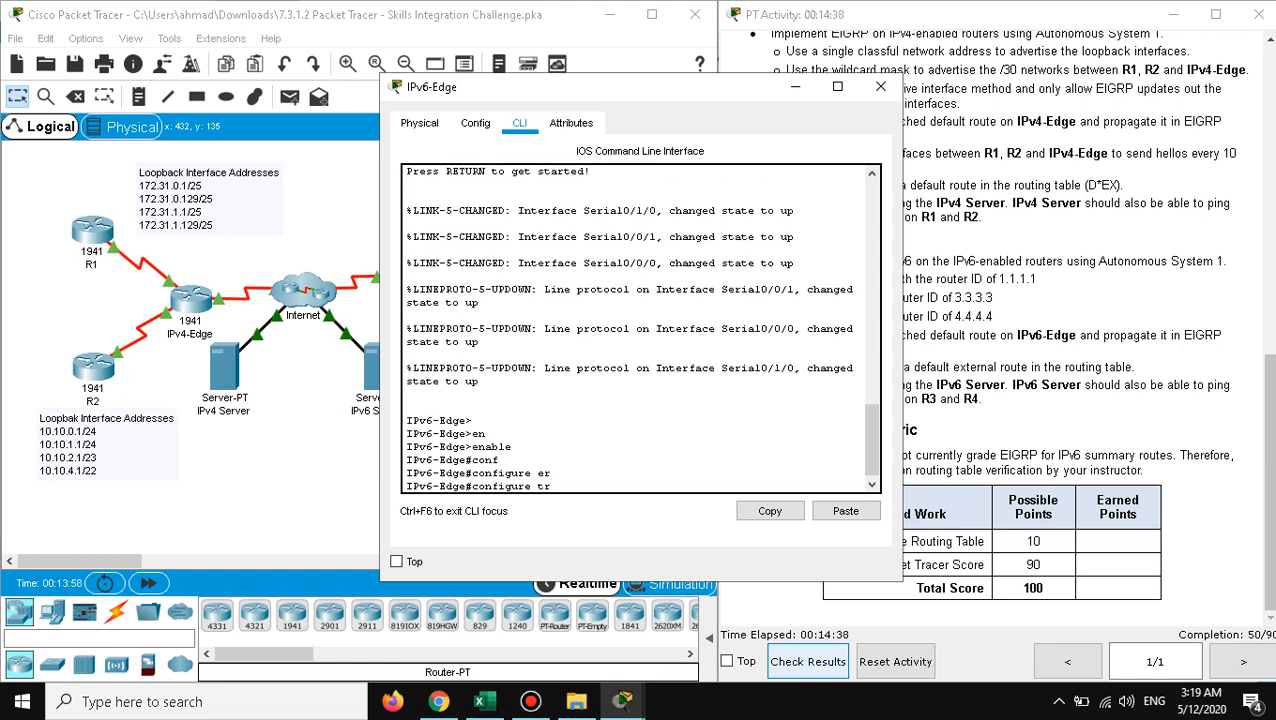
key("Tab")
key("BackSpace")
type("er")
key("Tab")
key("Return")
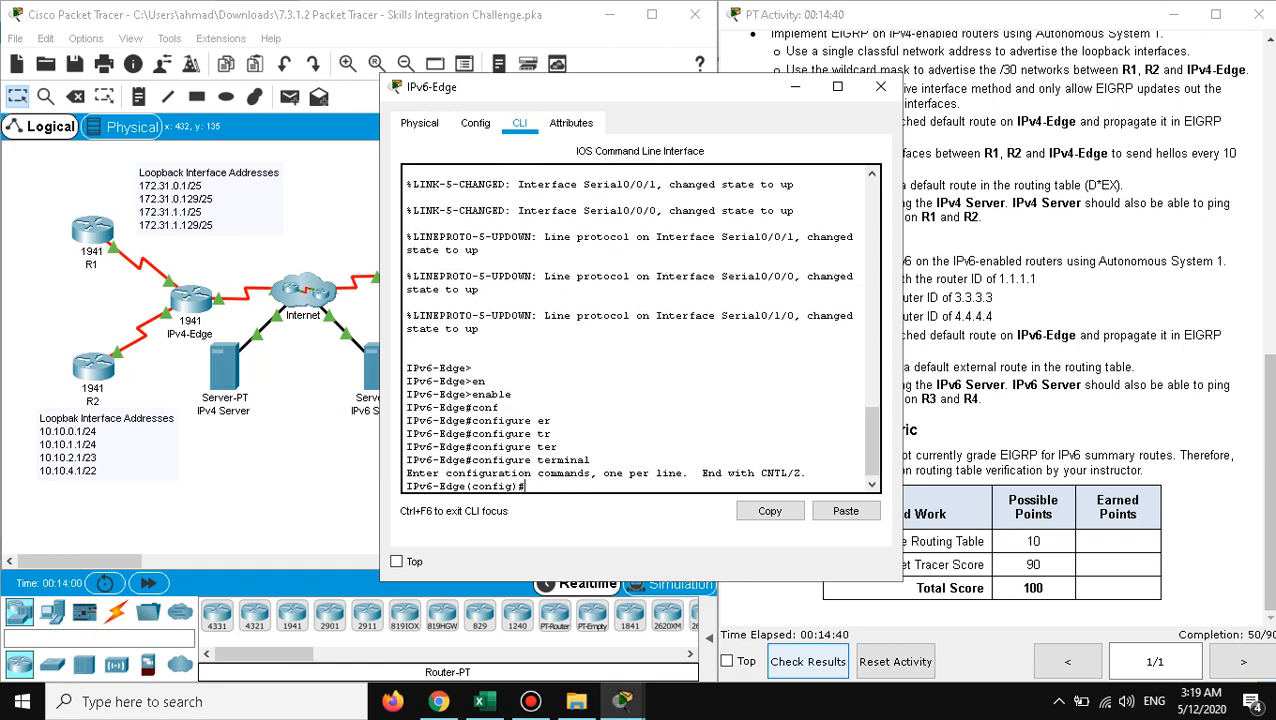
Step: Enable IPv6 routing on IPv6-Edge with the ipv6 unicast-routing command
type("ipv")
key("Tab")
type("6")
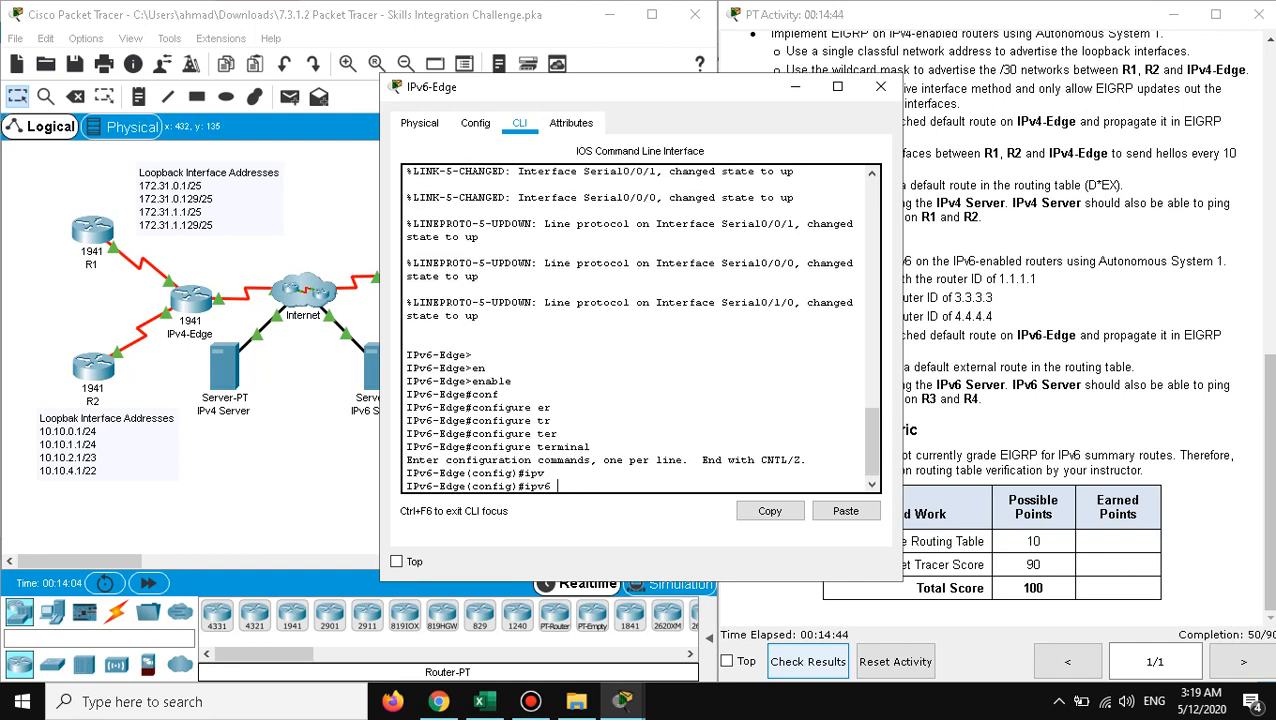
type(" uni")
key("Tab")
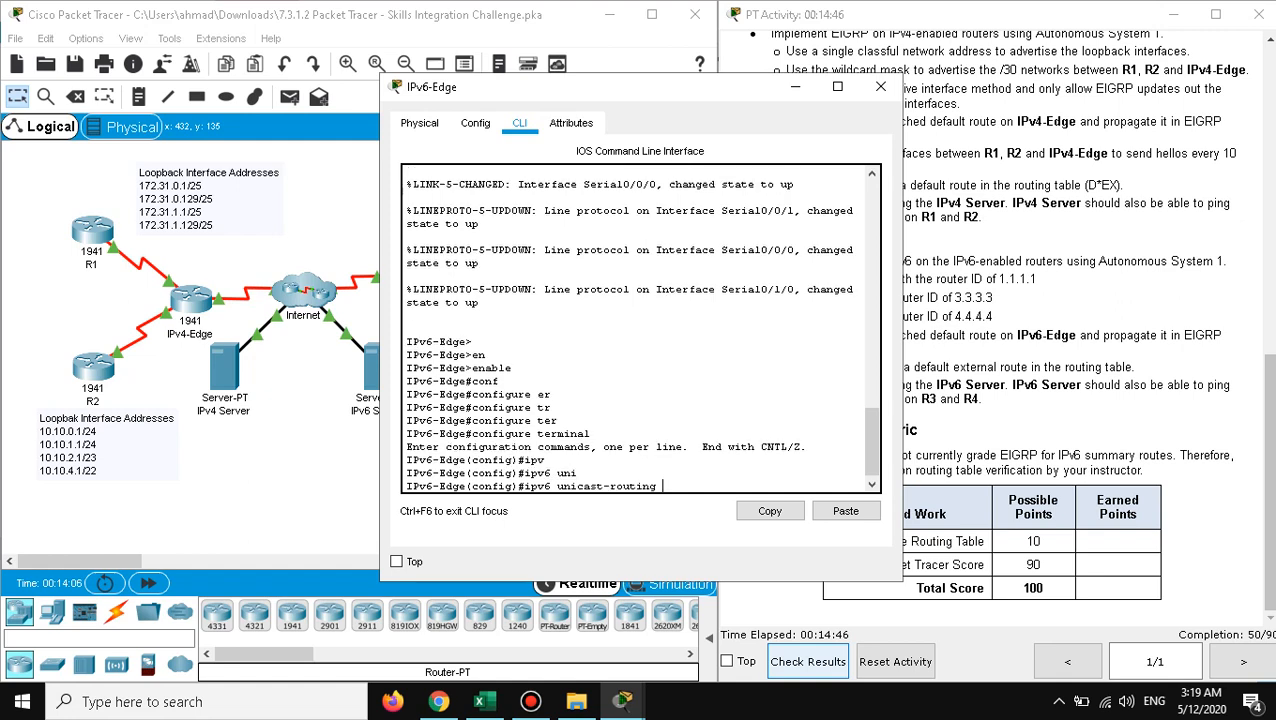
key("Return")
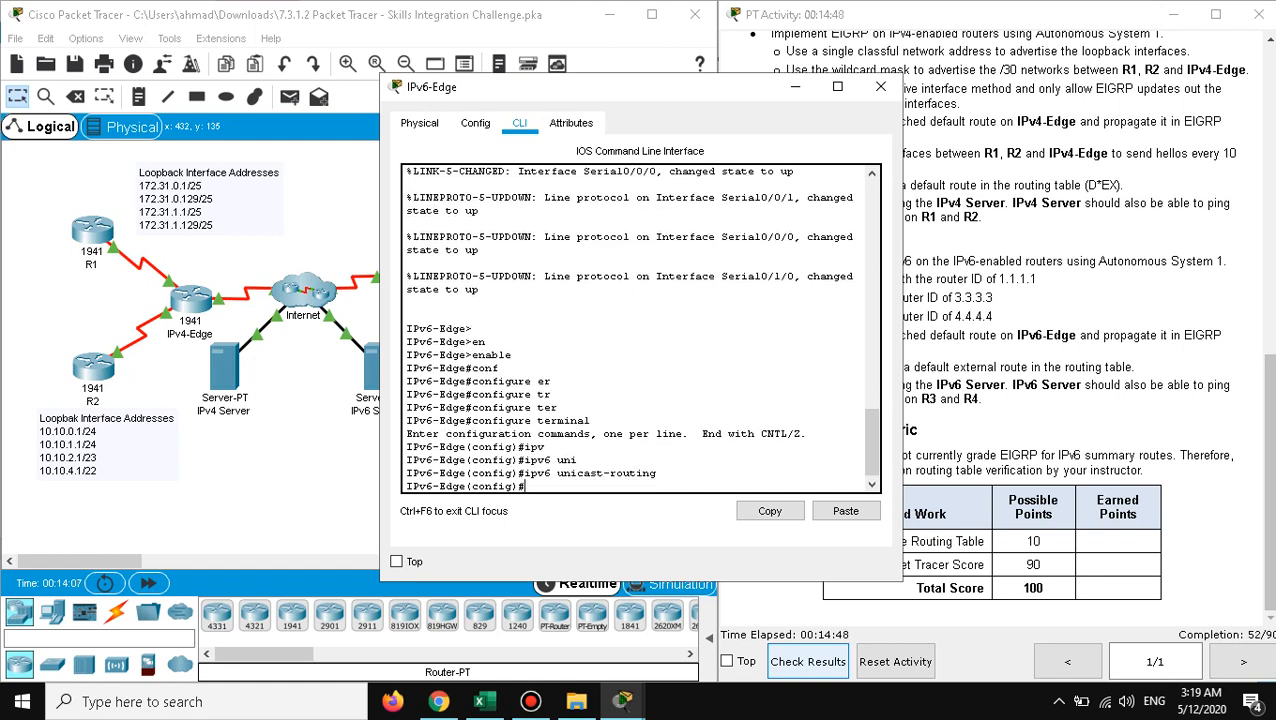
Step: Create the EIGRP for IPv6 process for Autonomous System 1 on IPv6-Edge with ipv6 router eigrp 1
type("ipv6 router")
key("Tab")
type("e")
key("Tab")
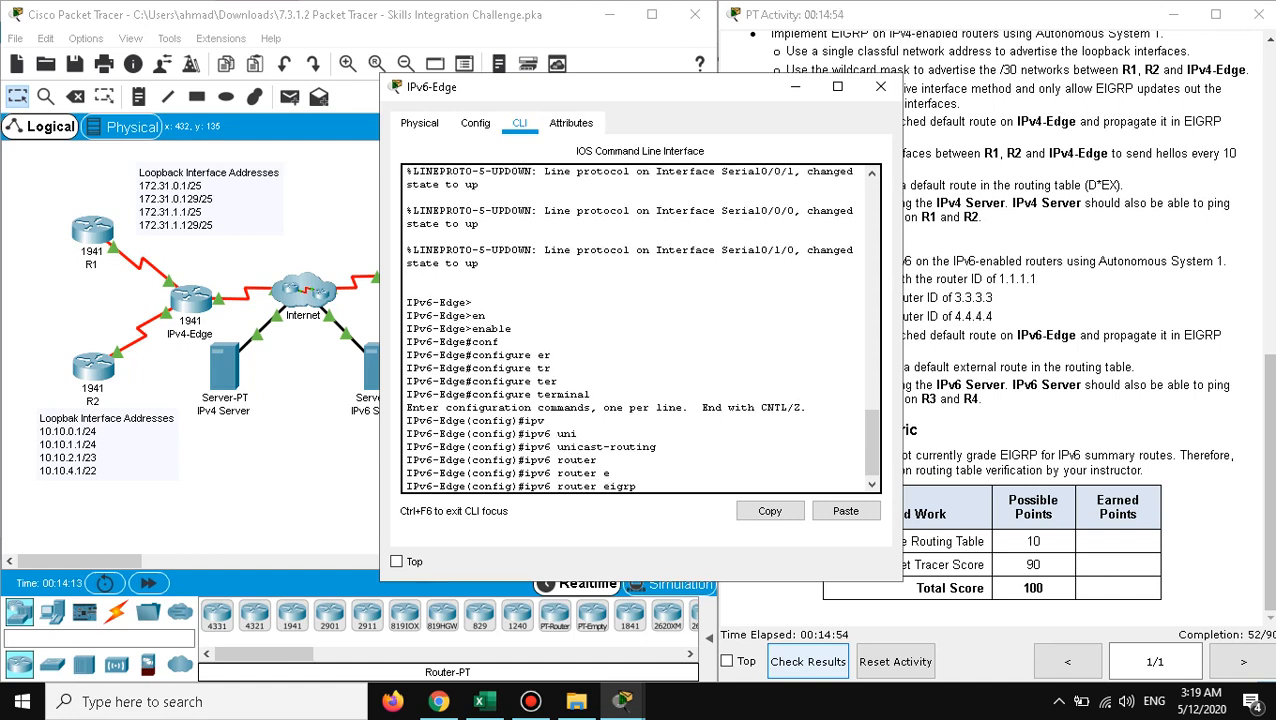
type("1")
key("Return")
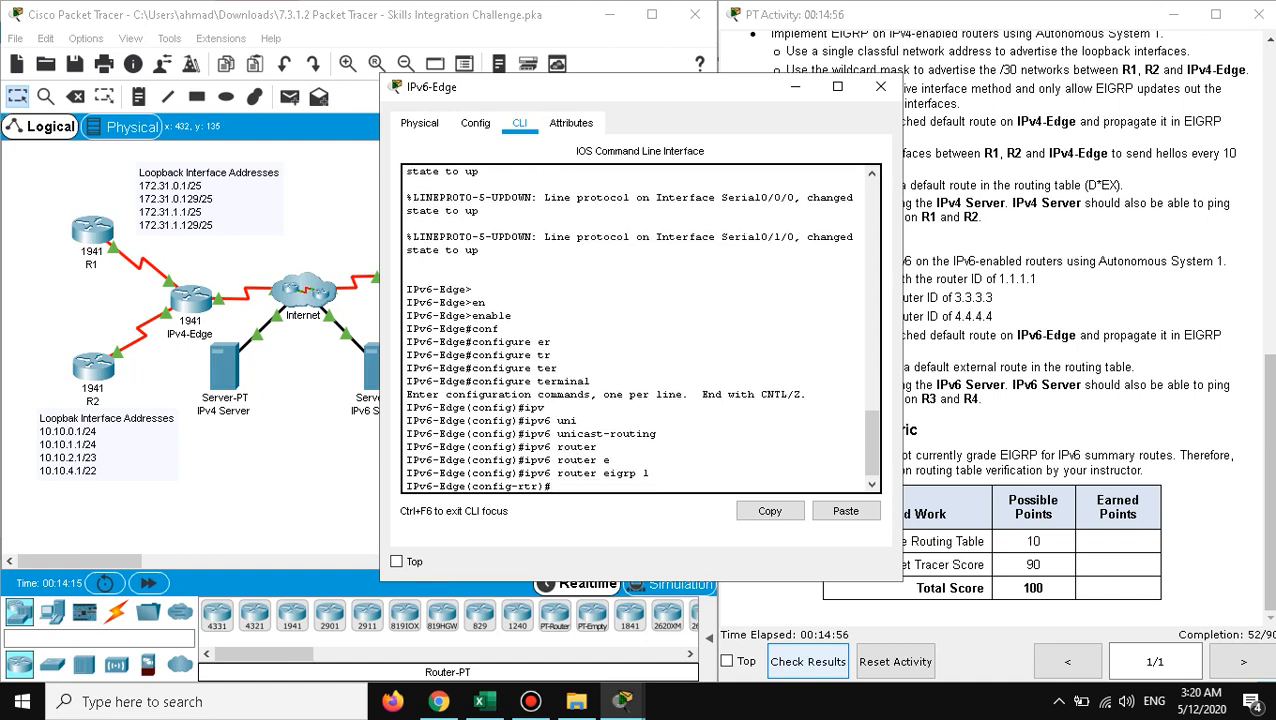
Step: Assign router ID 1.1.1.1 to the EIGRP for IPv6 process on IPv6-Edge with eigrp router-id
type("e")
key("Tab")
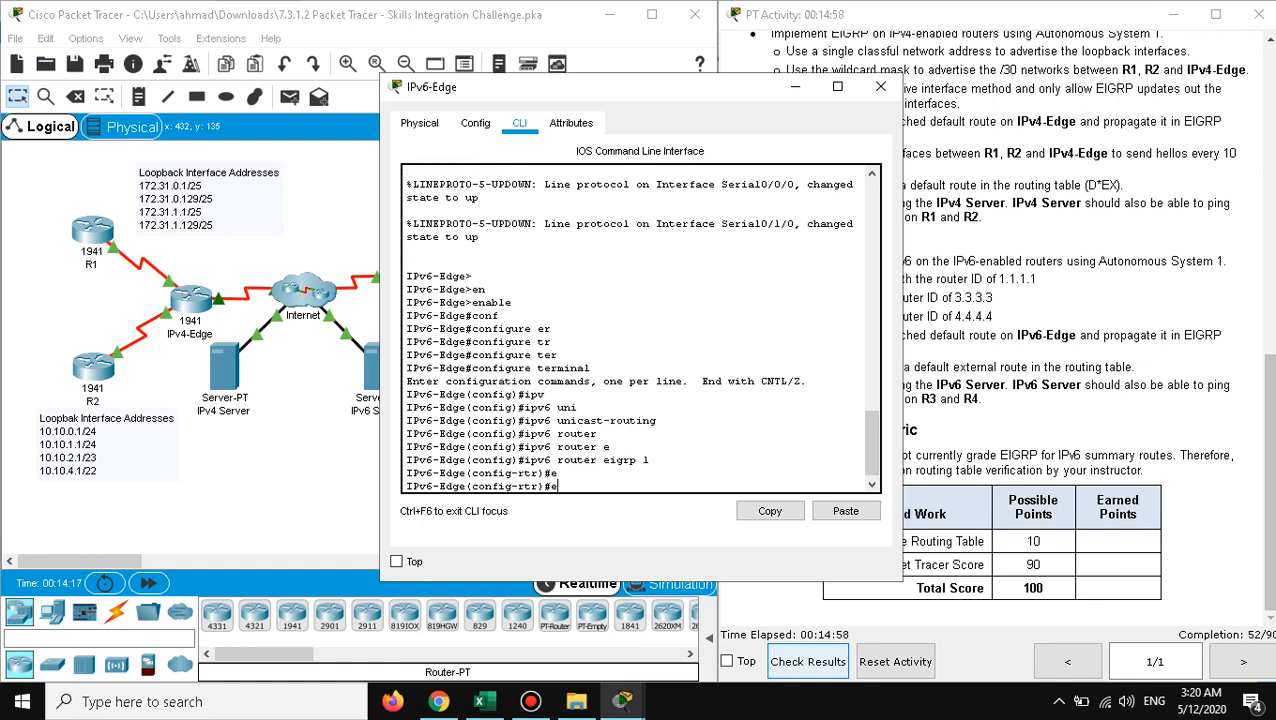
type("i")
key("Tab")
type("router")
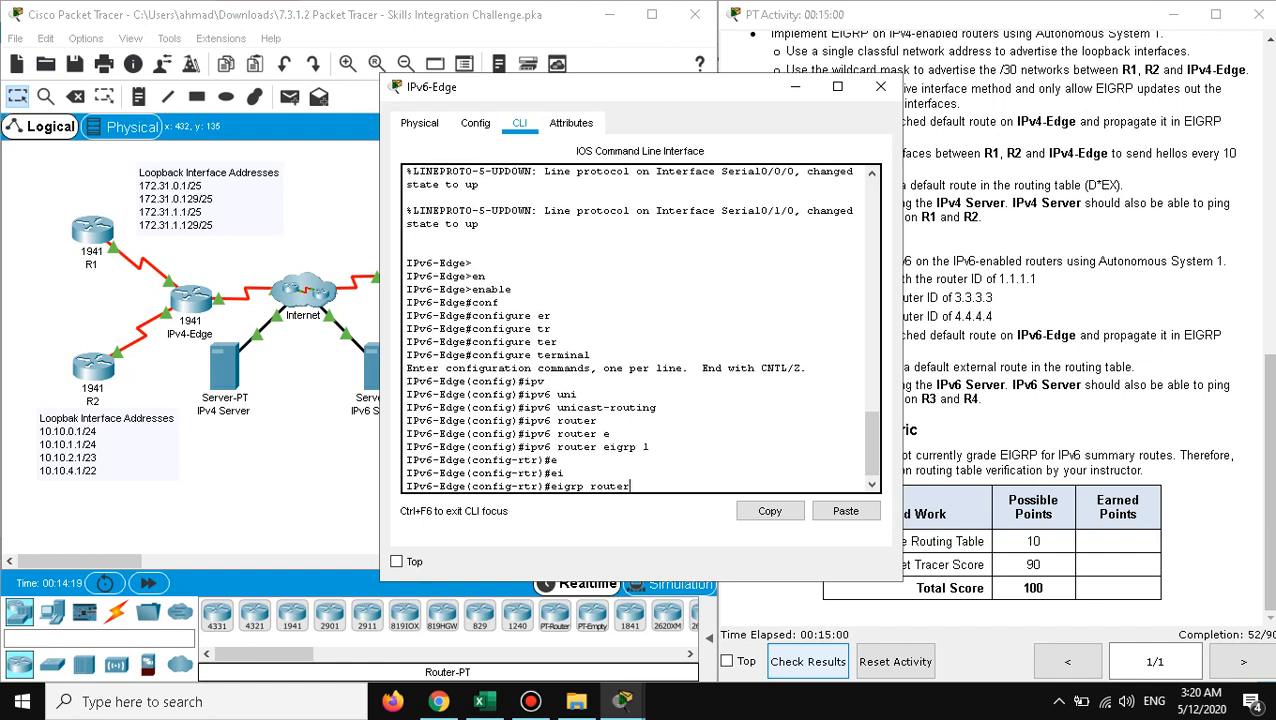
key("Tab")
type("1")
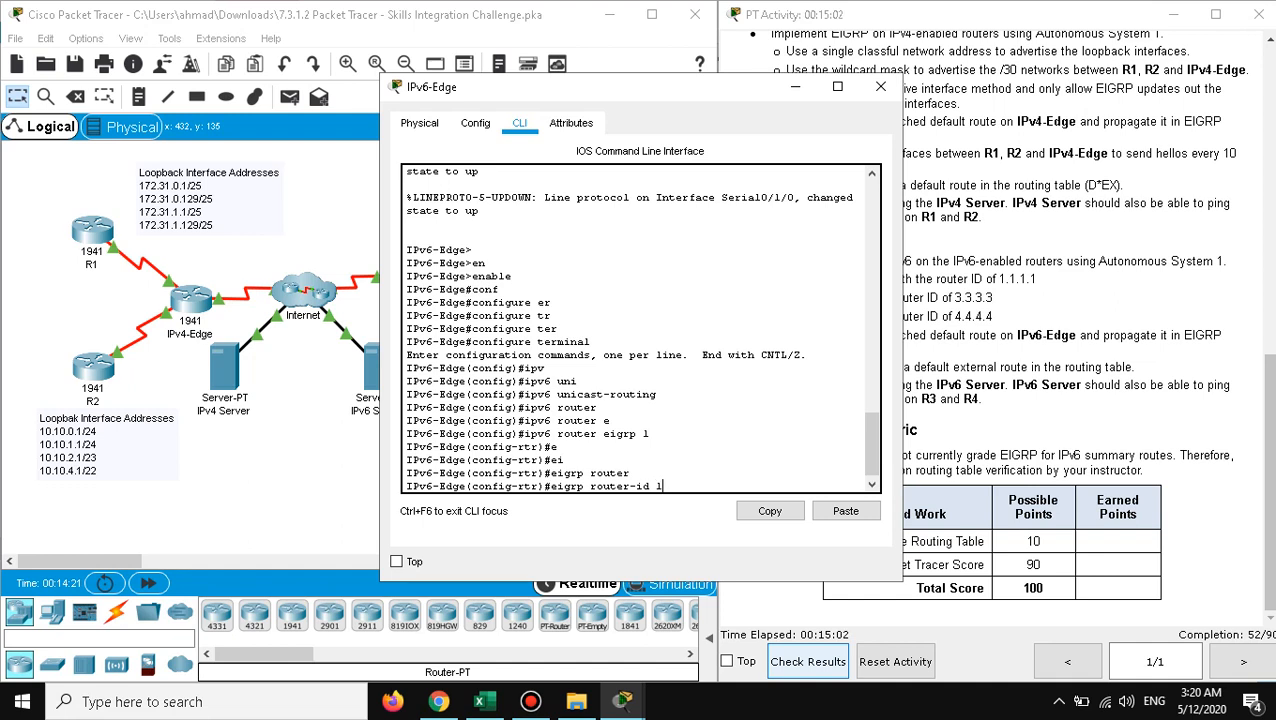
type(".1.1.1")
key("Return")
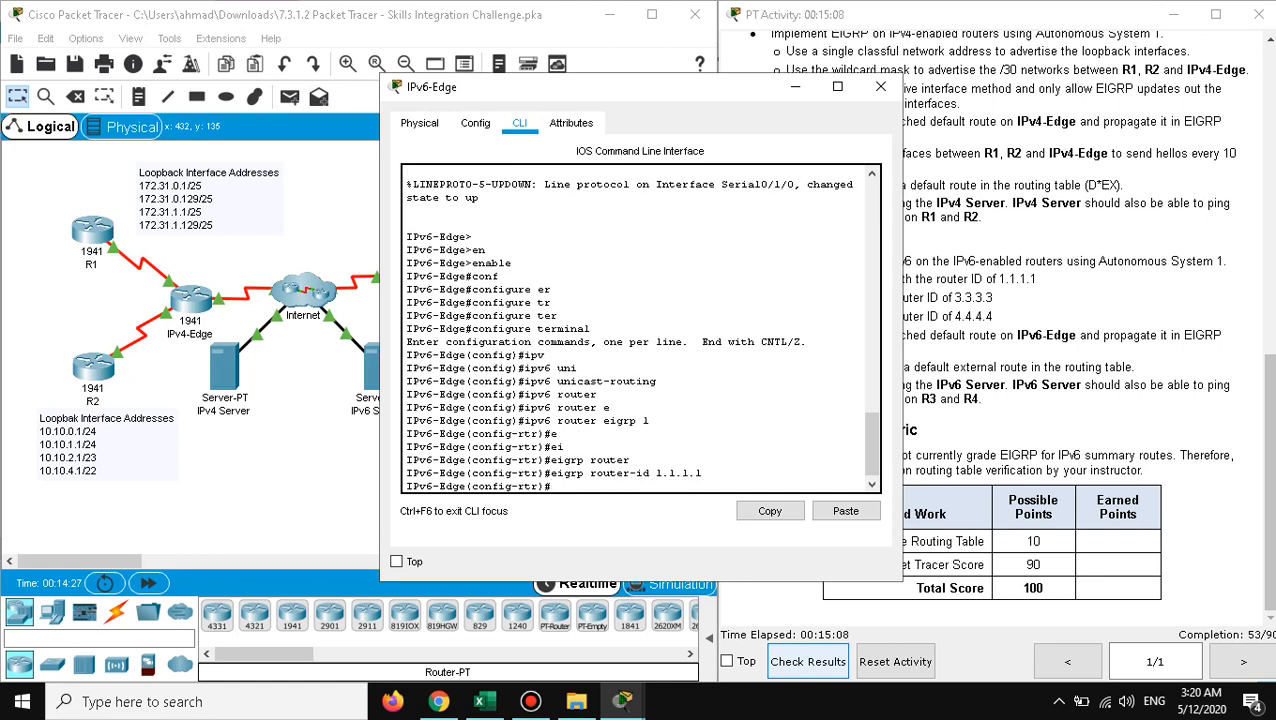
Step: Activate the EIGRP for IPv6 process on IPv6-Edge with no shutdown and return to global configuration mode
left_click_drag(653, 92, 447, 90)
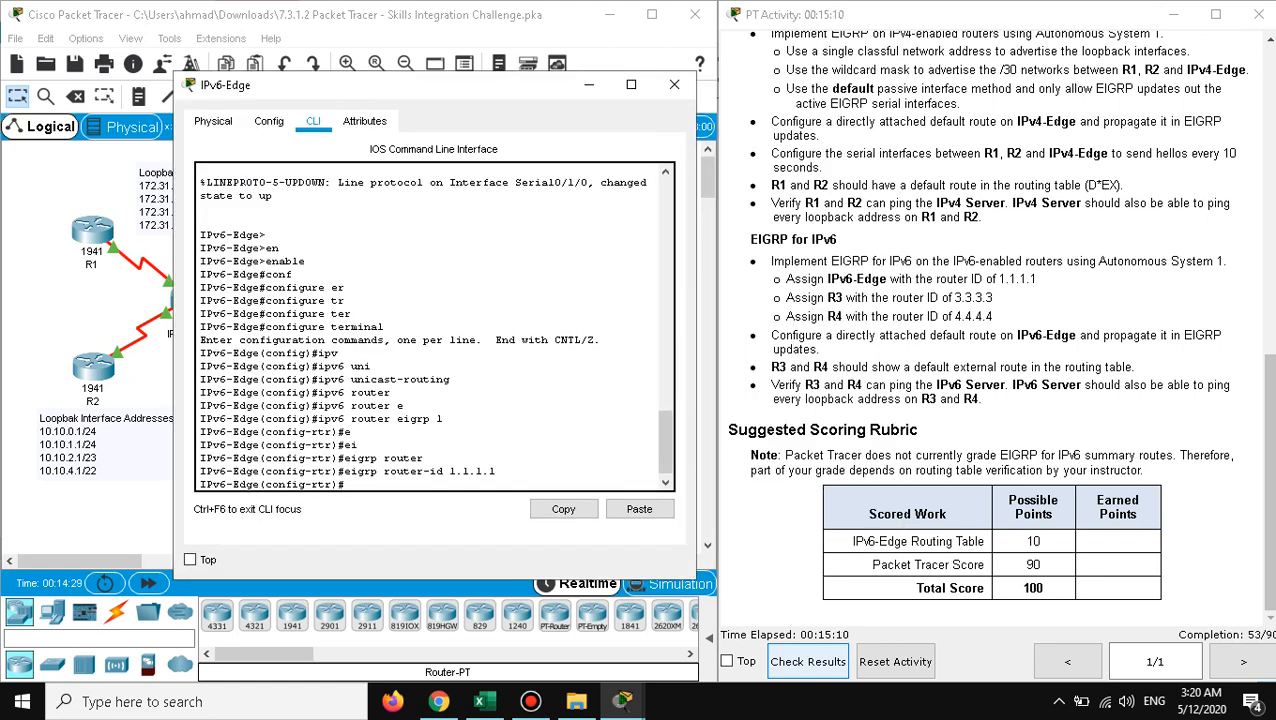
type("no shu")
key("Tab")
key("Return")
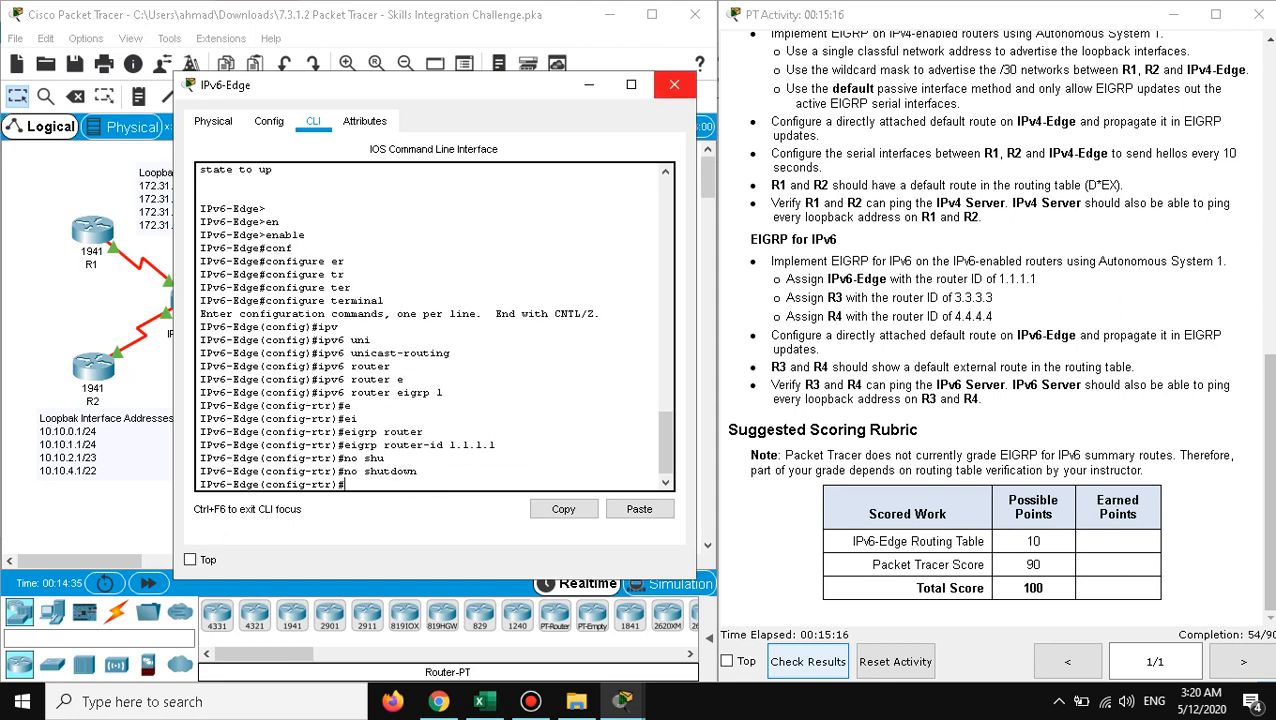
type("exit")
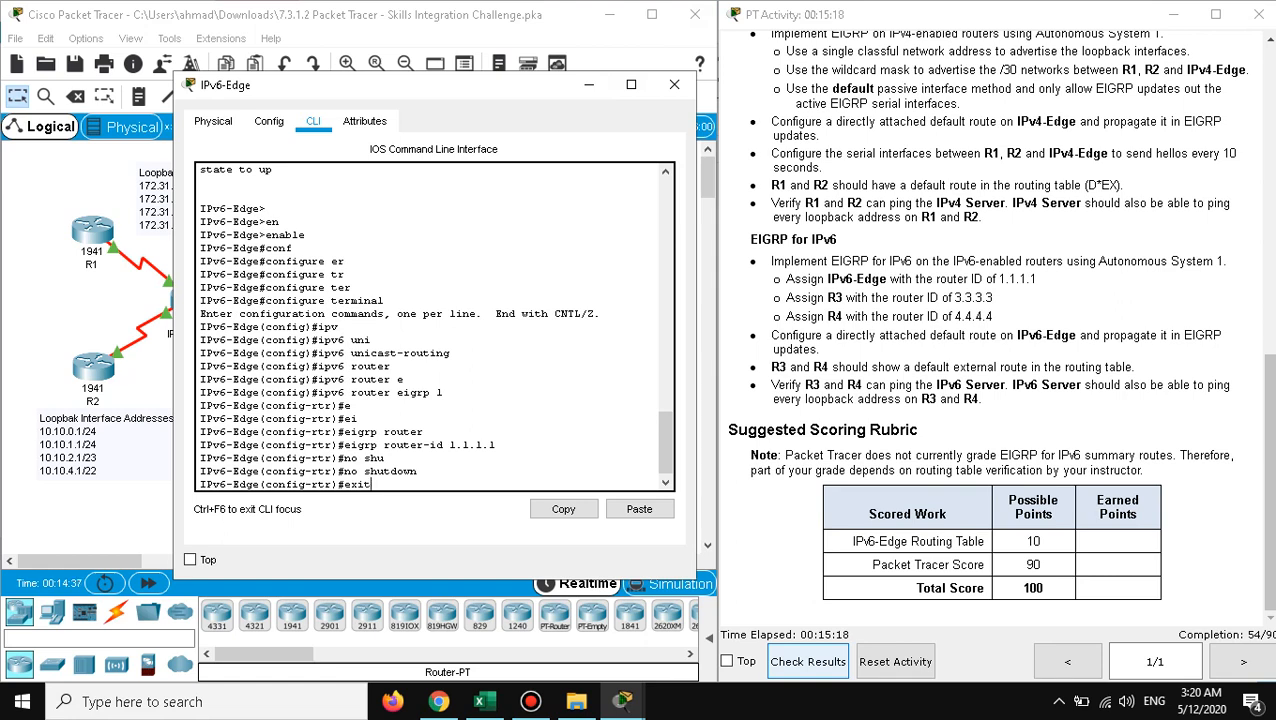
key("Return")
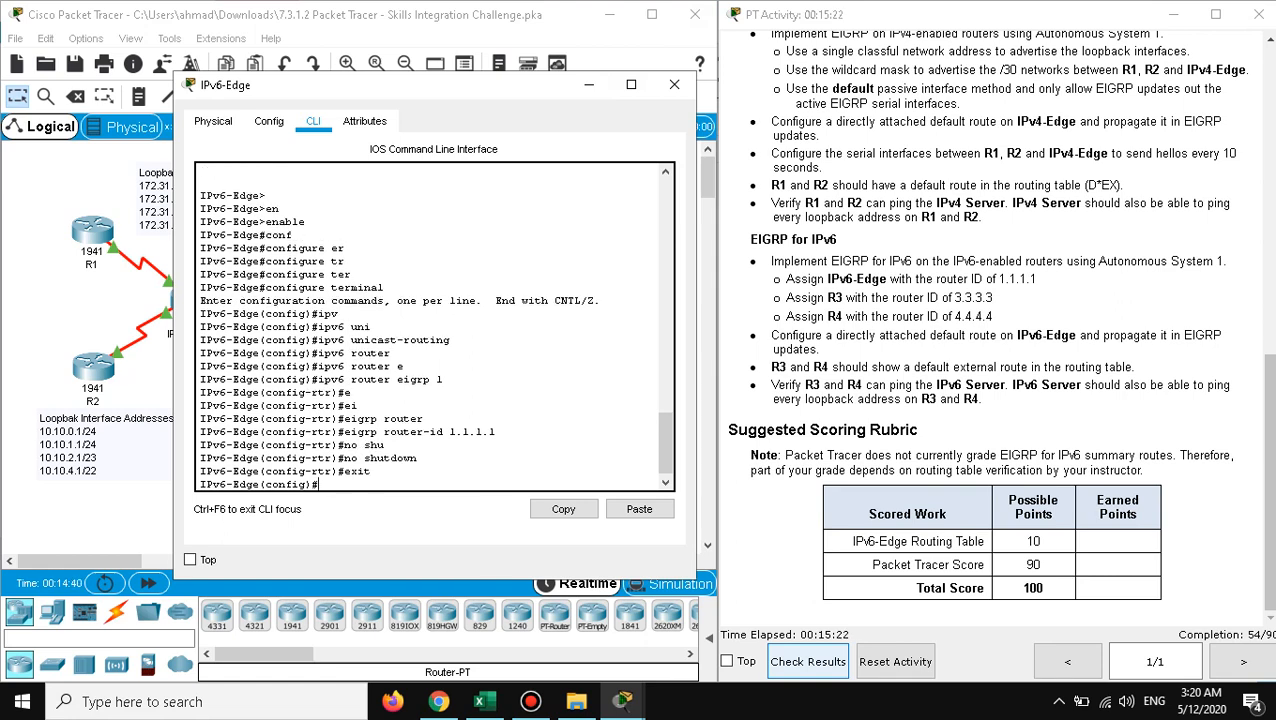
Step: Enable EIGRP for IPv6 on IPv6-Edge's serial 0/0/0 interface with ipv6 eigrp 1 and exit the interface configuration
type("inter")
key("Tab")
type("ser")
key("Tab")
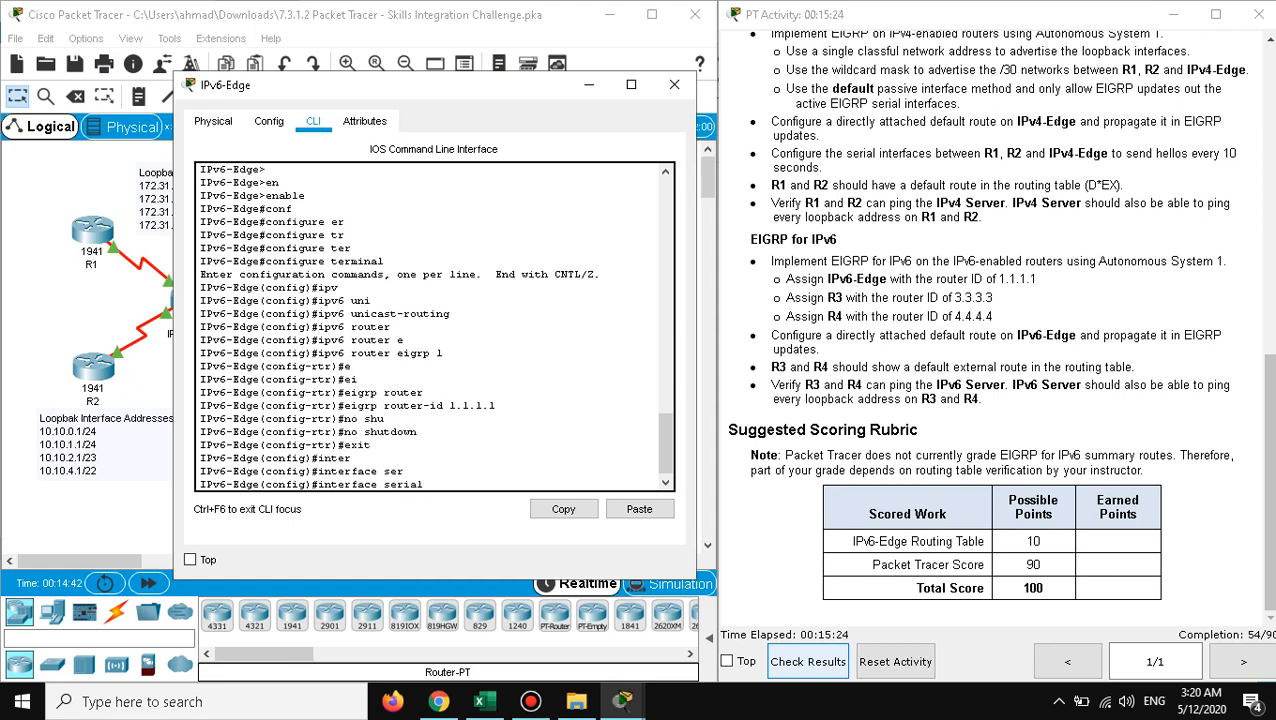
type("0/0/0")
key("Return")
type("ipv")
key("Tab")
type("e")
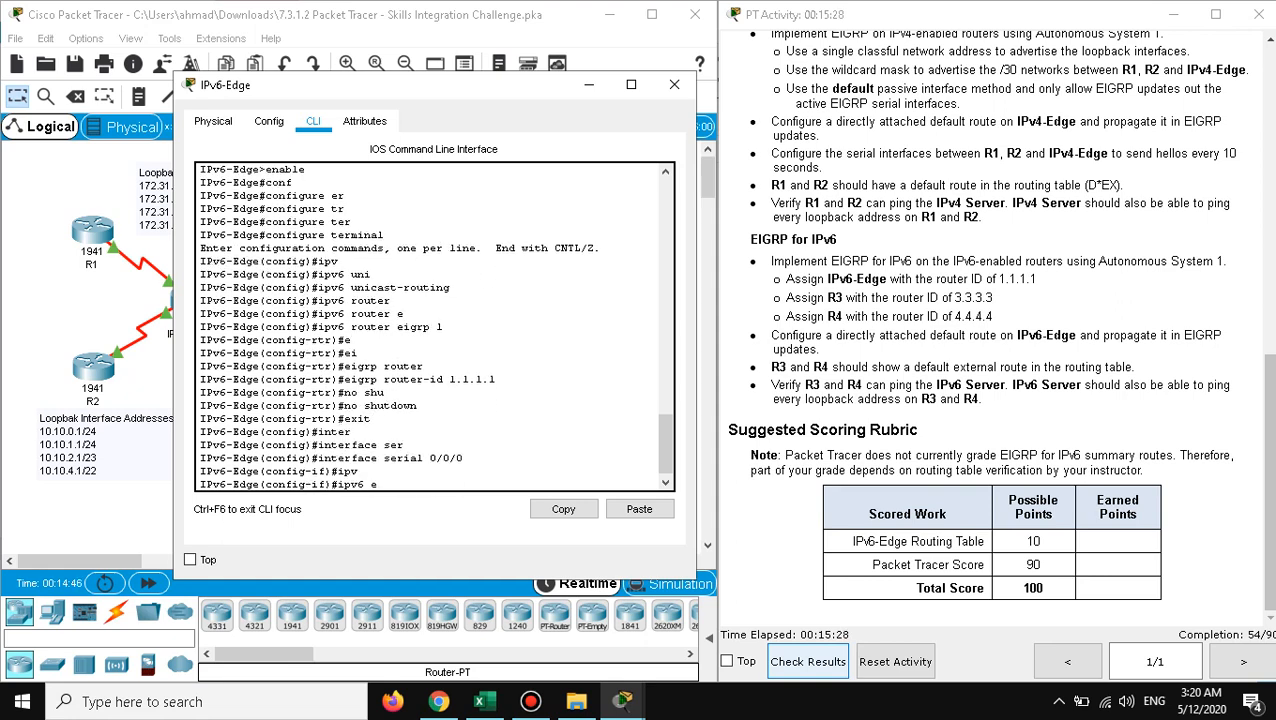
key("Tab")
type("ig")
key("Tab")
type("1")
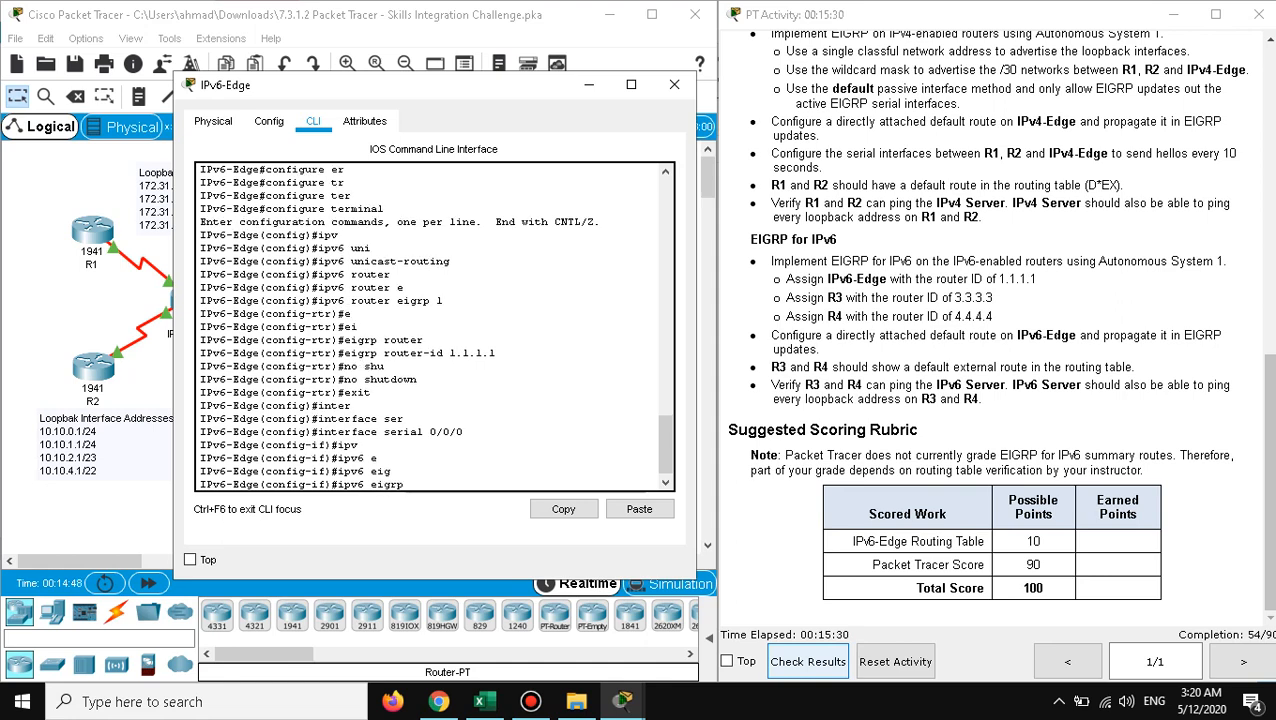
key("Return")
type("exit")
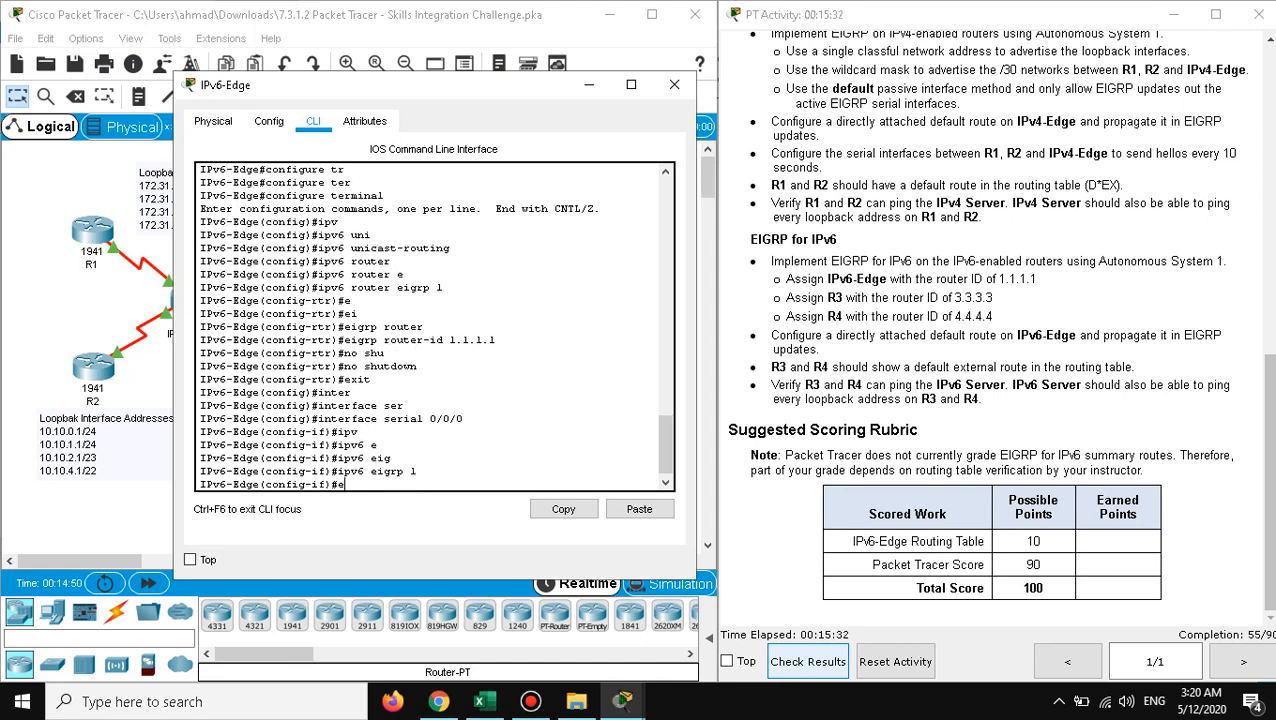
key("Return")
Step: Enable EIGRP for IPv6 on IPv6-Edge's serial 0/0/1 interface with ipv6 eigrp 1 and close the router's window
type("inter")
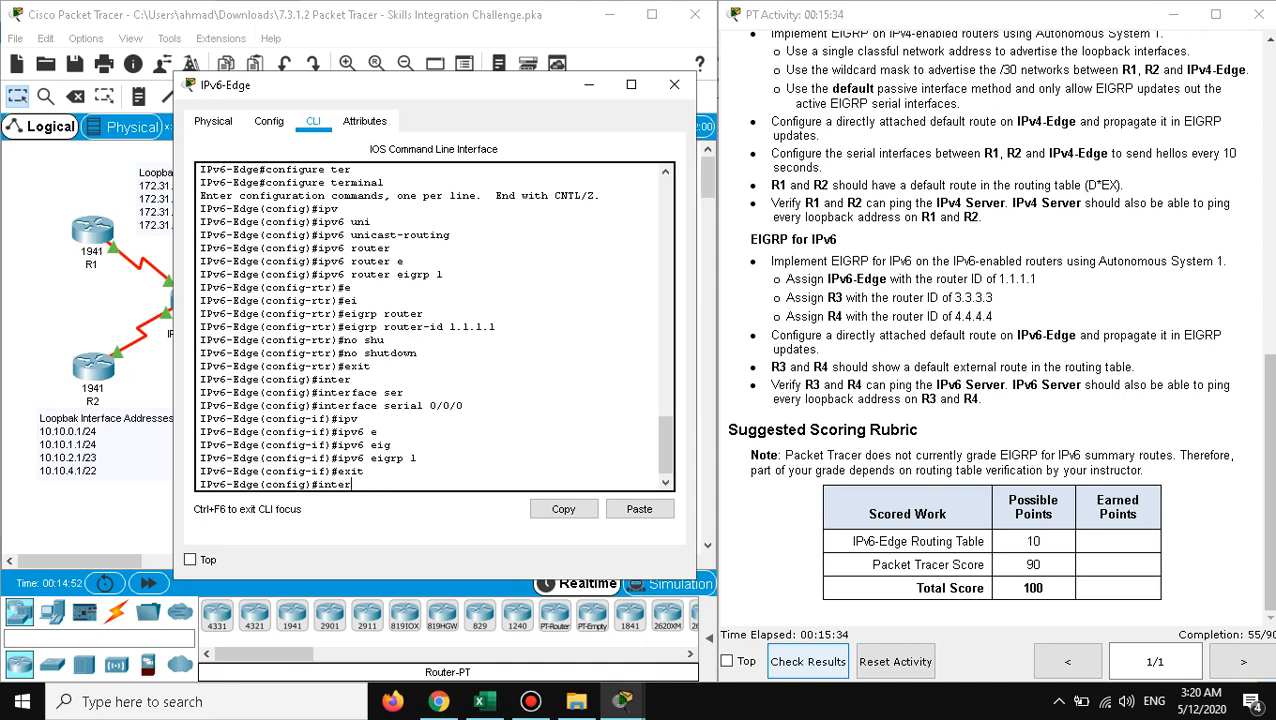
key("Tab")
type("ser")
key("Tab")
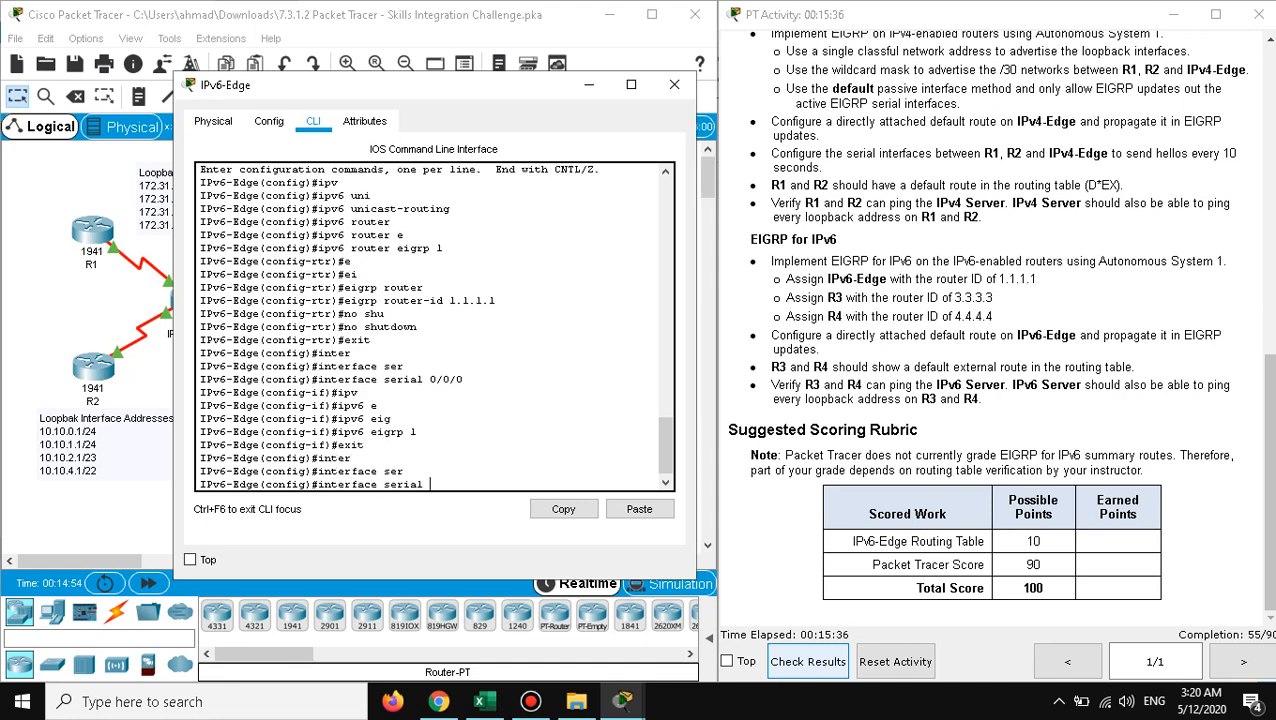
type("0/0/1")
key("Return")
type("ipv")
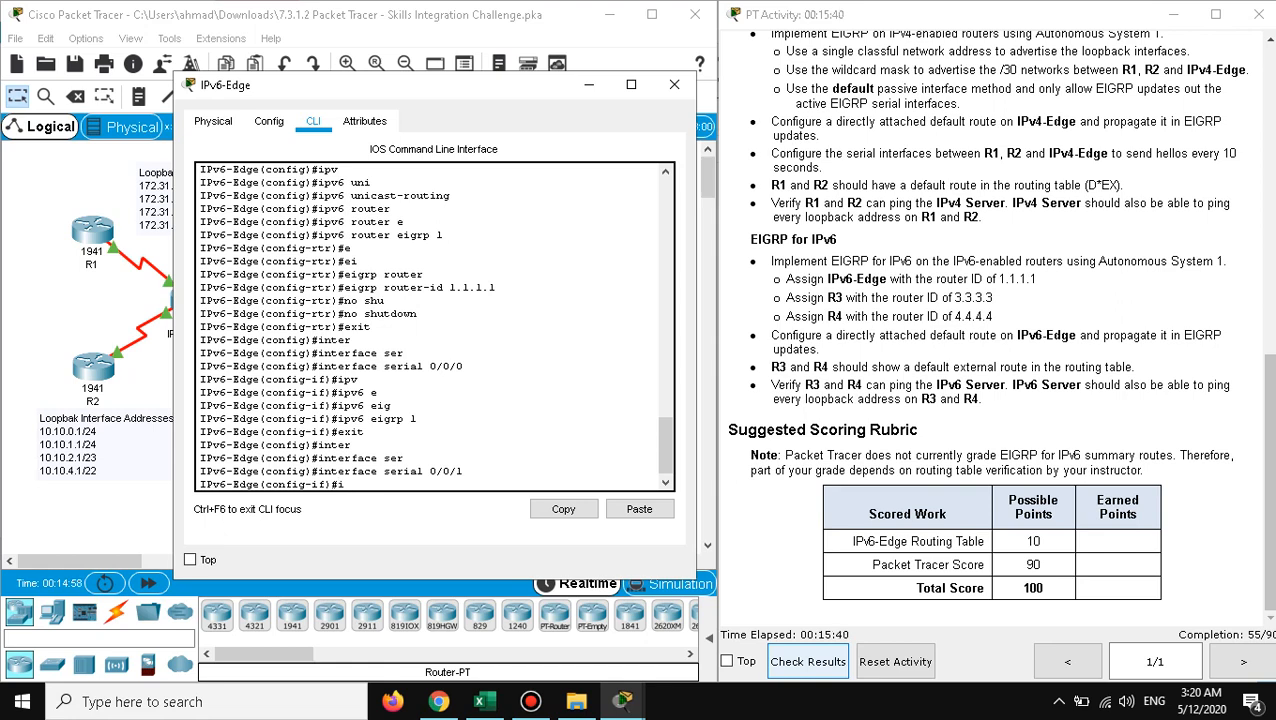
key("Tab")
type("e")
key("Tab")
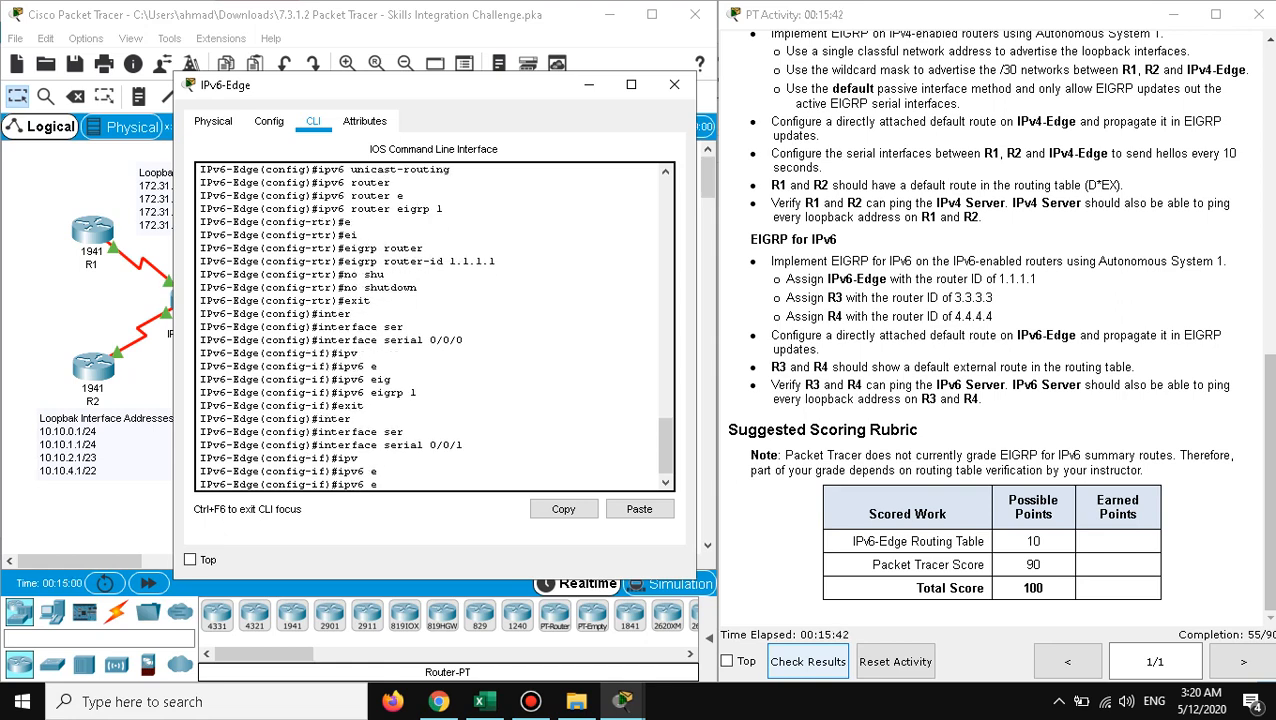
type("i")
key("Tab")
type("1")
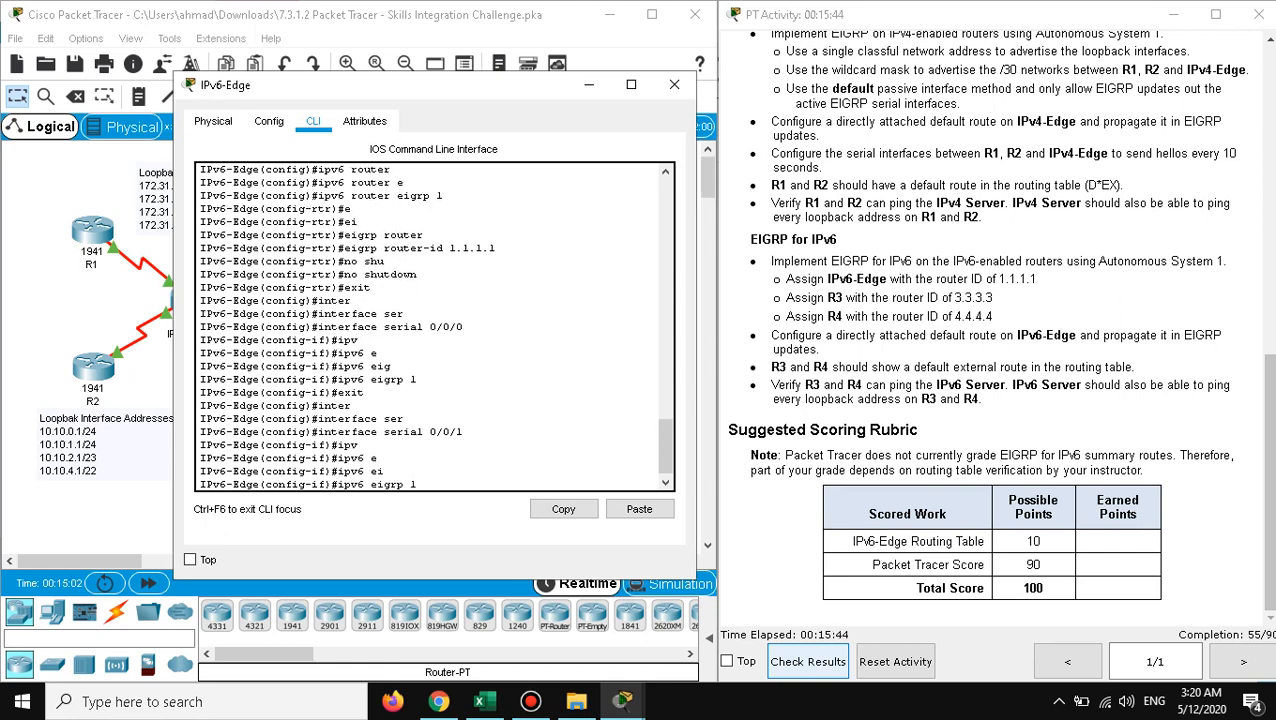
key("Return")
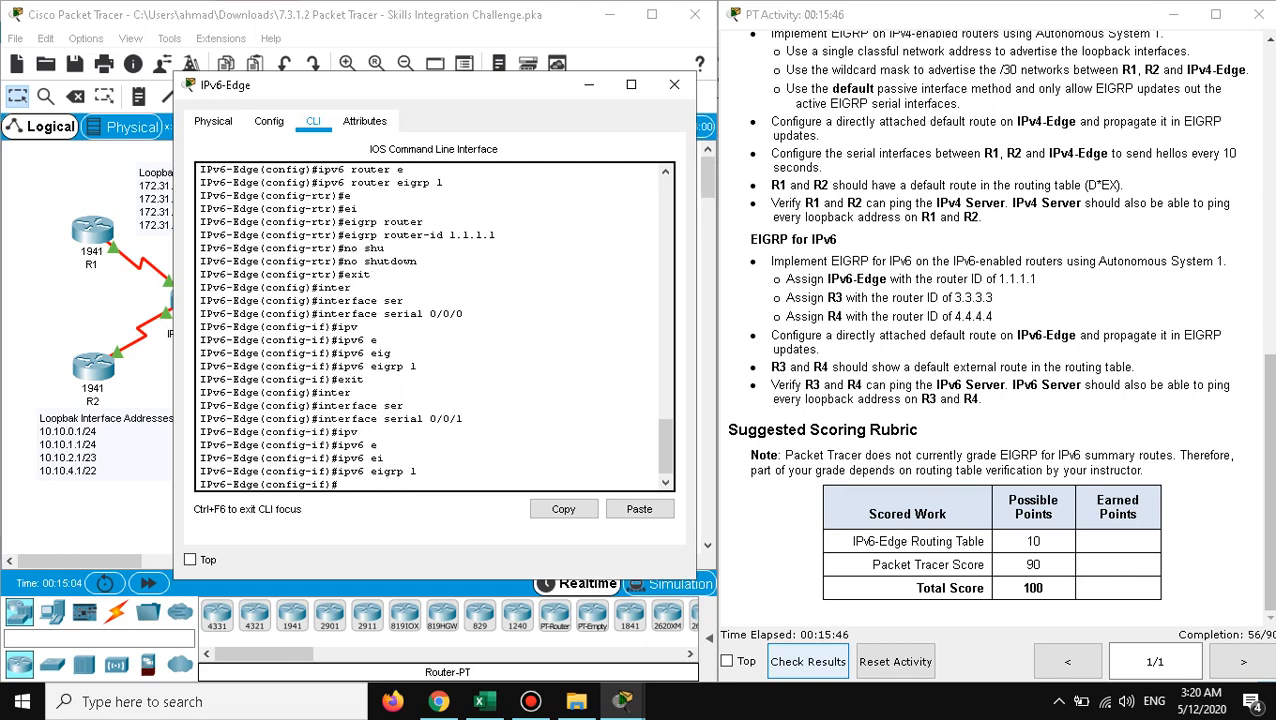
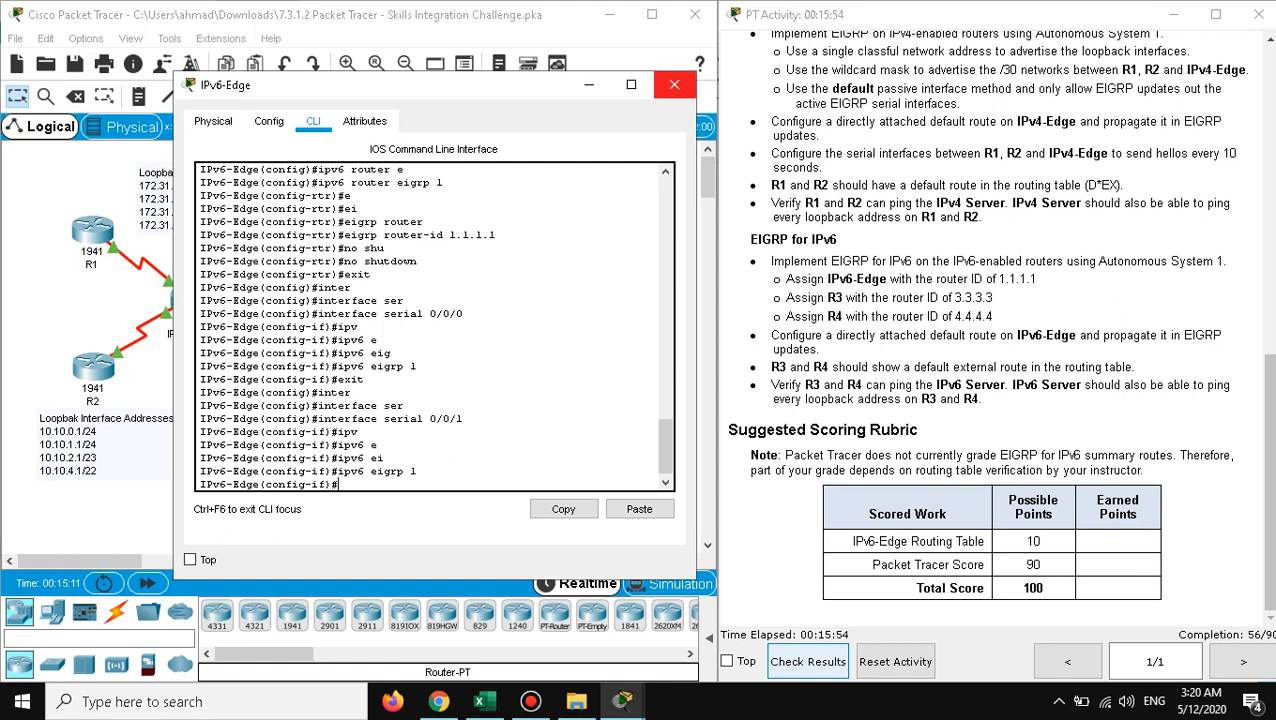
left_click(674, 84)
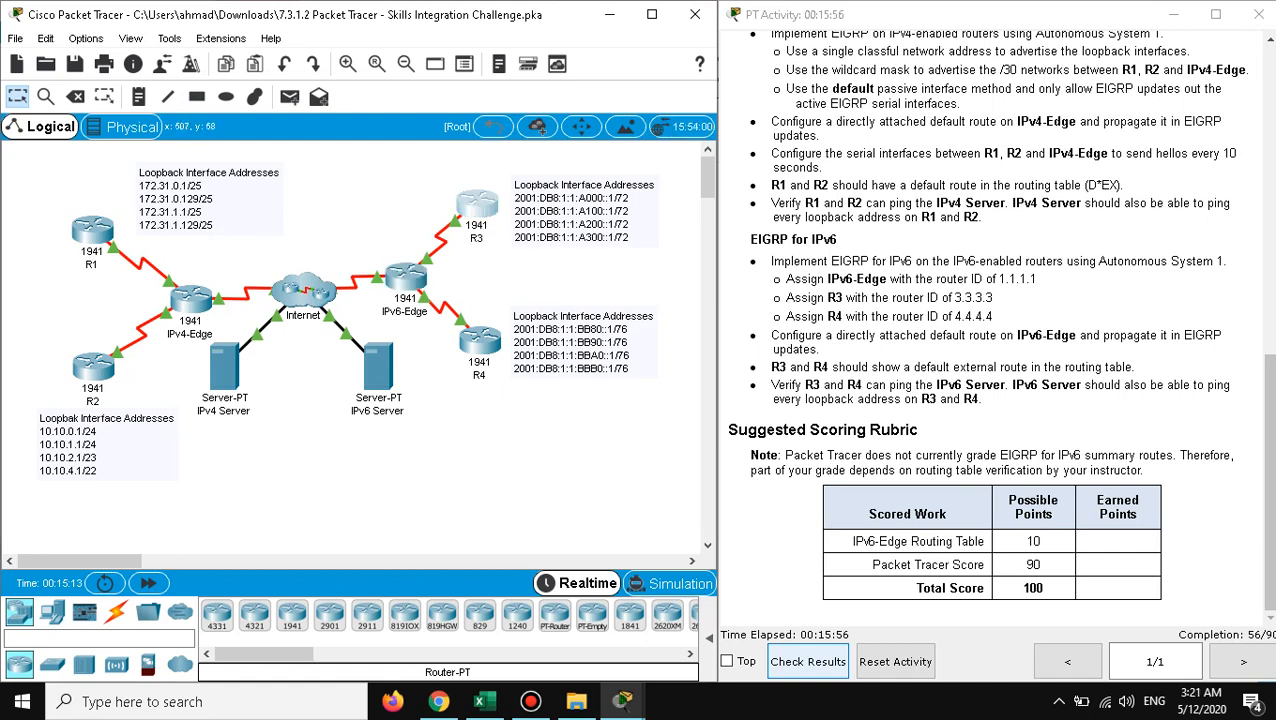
Step: Open router R3's command line and enter privileged EXEC mode with enable
left_click(477, 205)
left_click(519, 122)
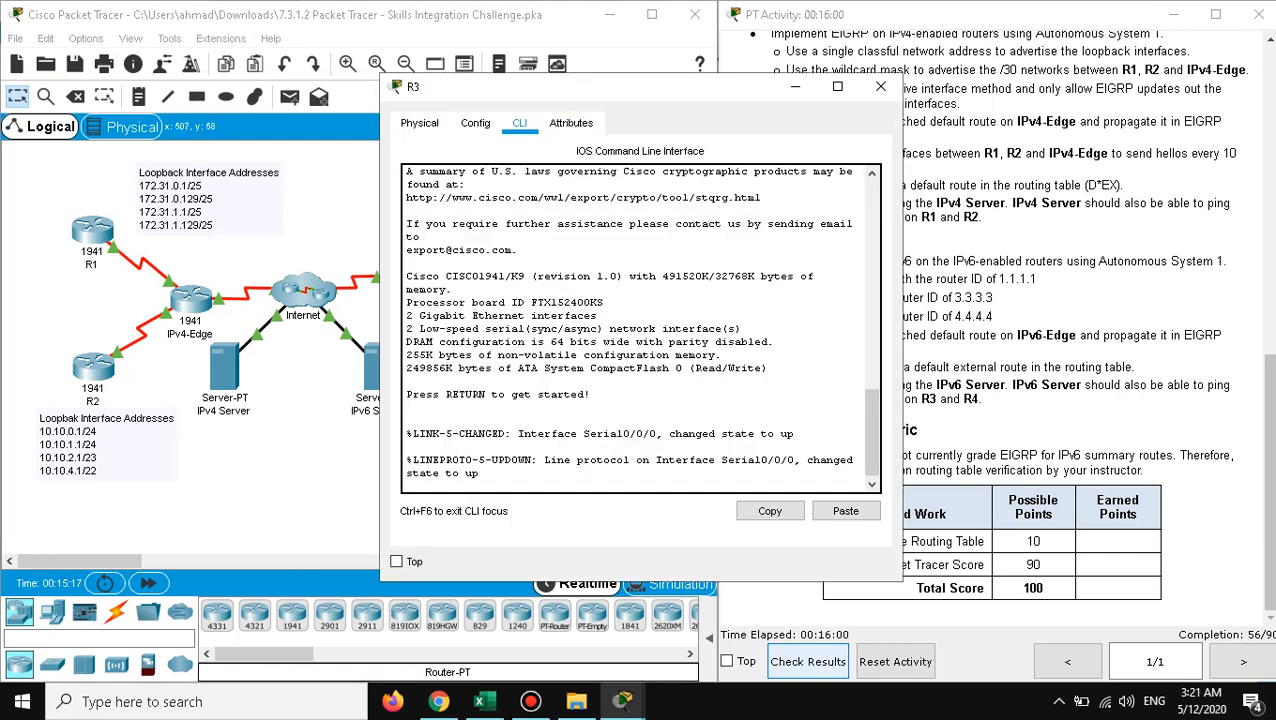
key("Return")
key("Return")
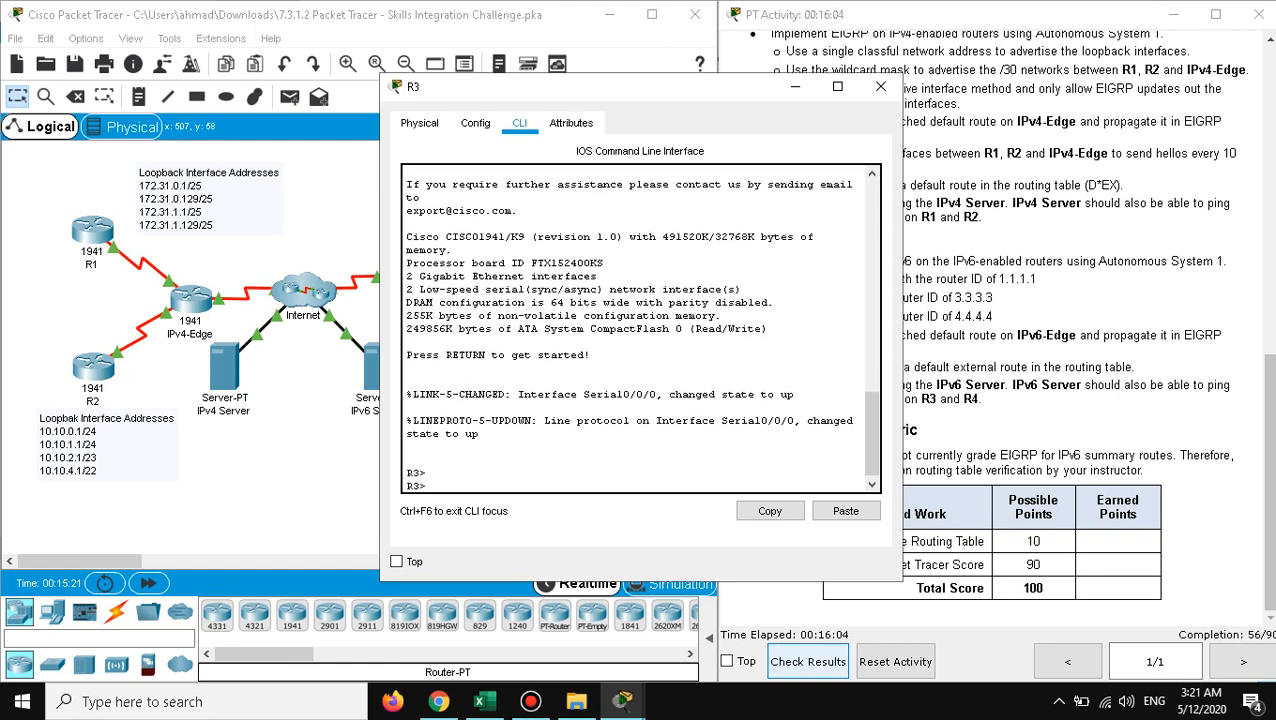
type("en")
key("Tab")
key("Return")
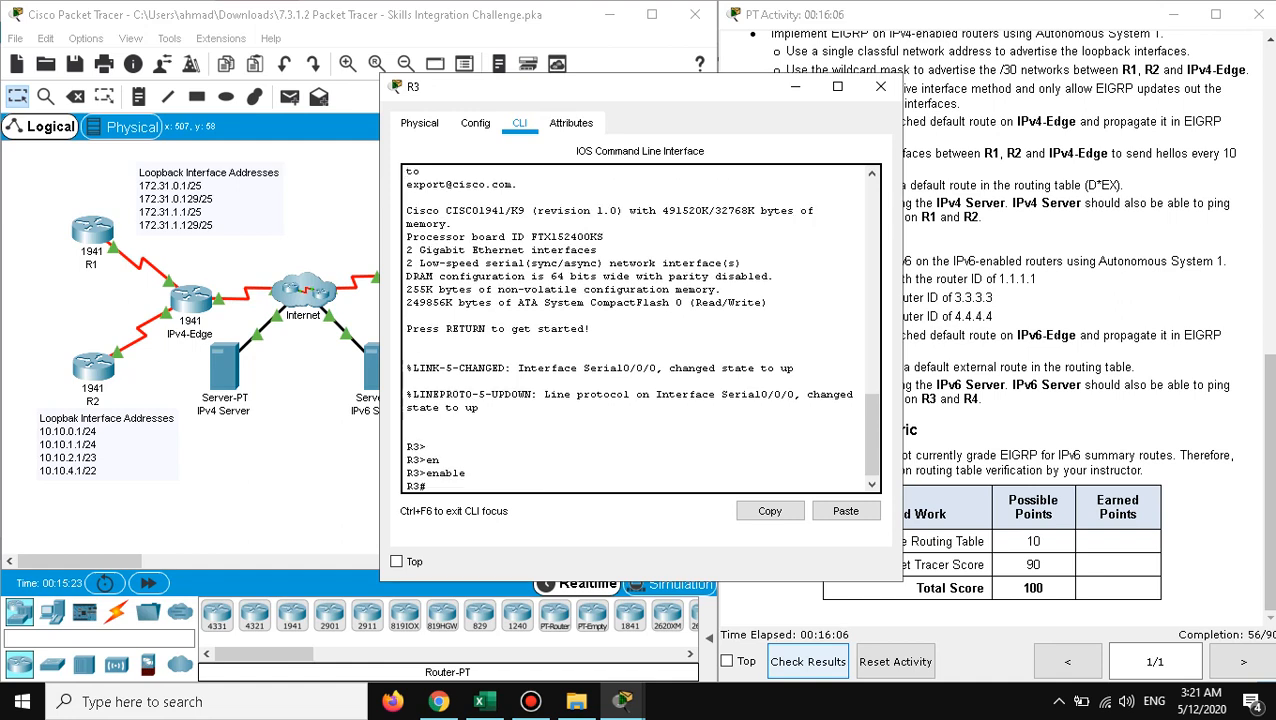
Step: Enter global configuration mode on R3 with configure terminal
type("cong")
key("Tab")
key("BackSpace")
key("BackSpace")
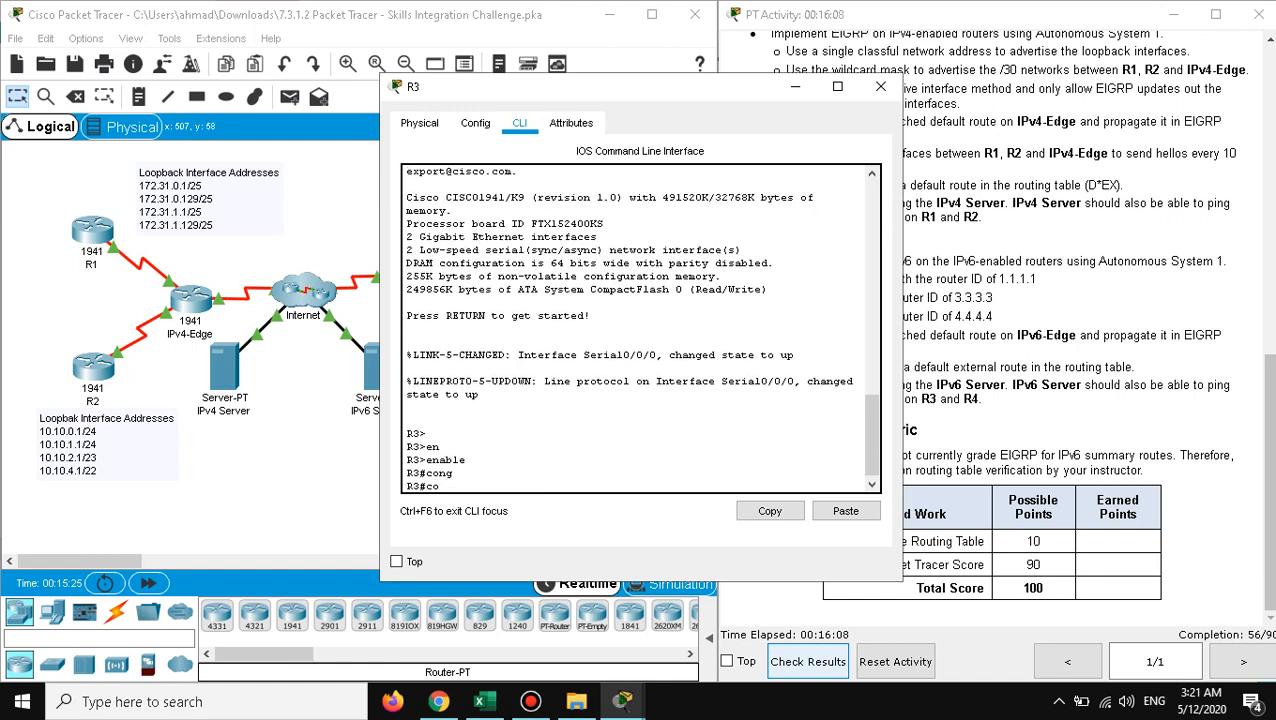
type("nf")
key("Tab")
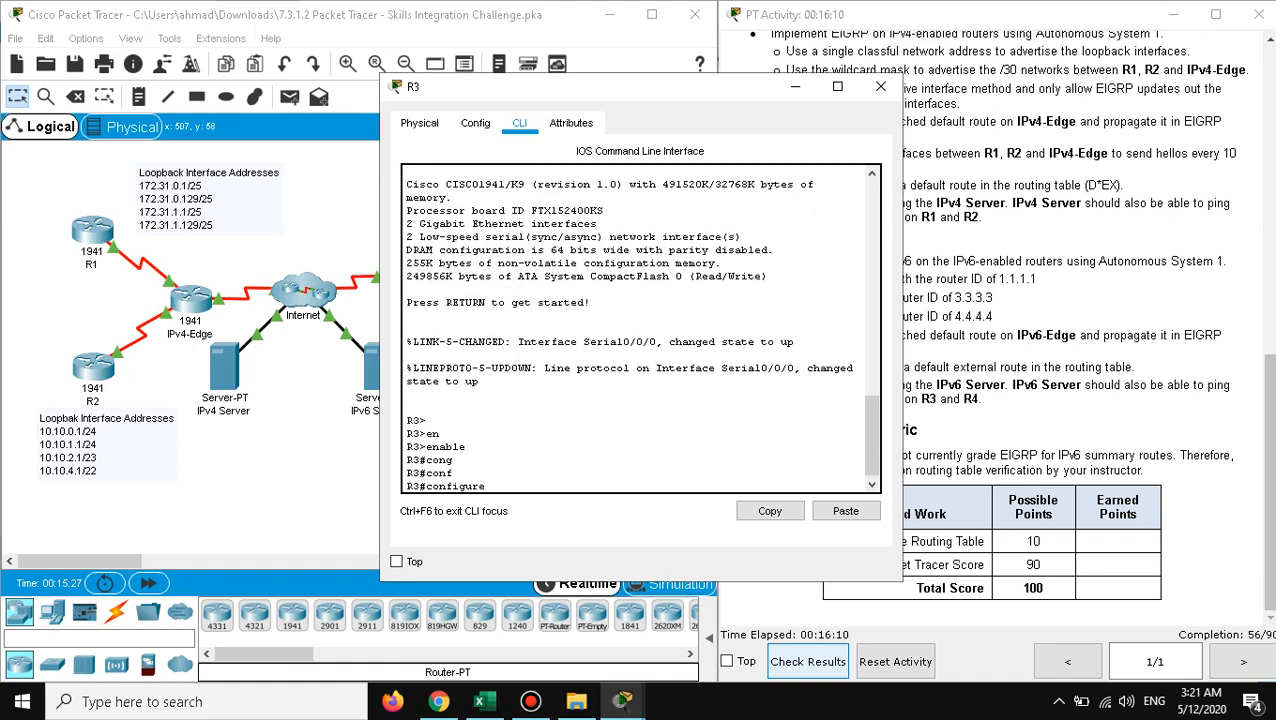
type("ter")
key("Tab")
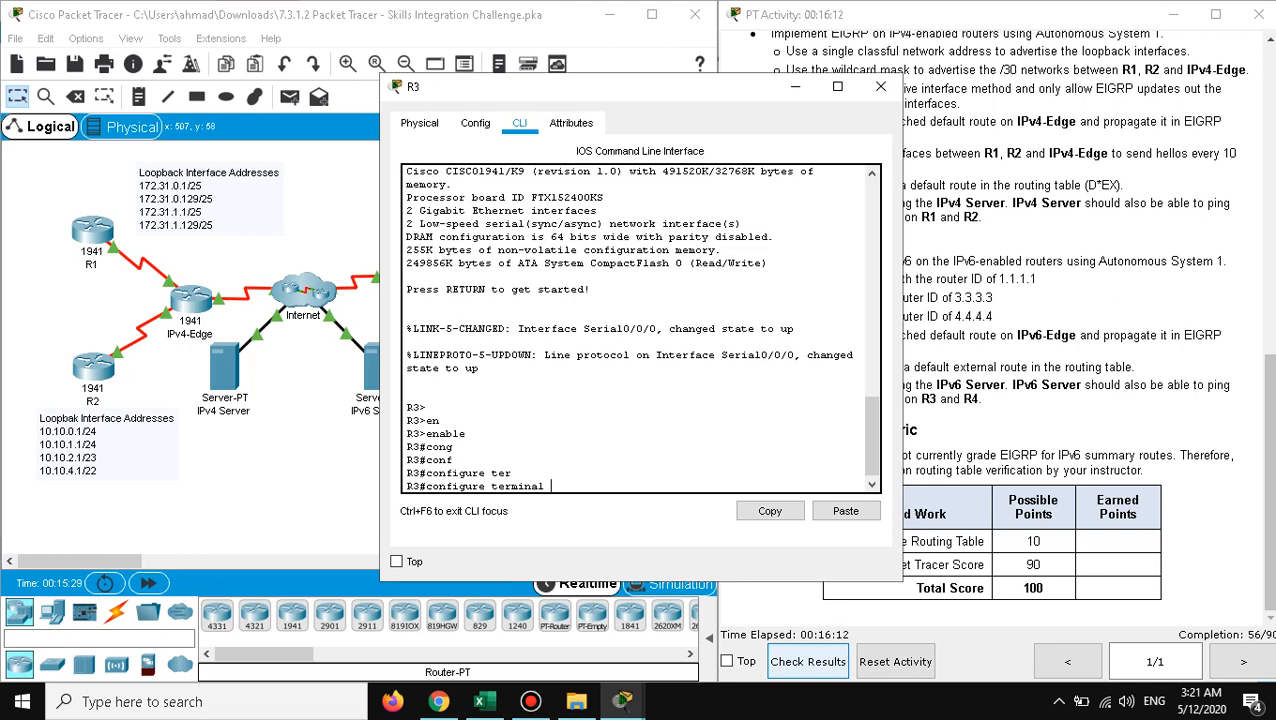
key("Return")
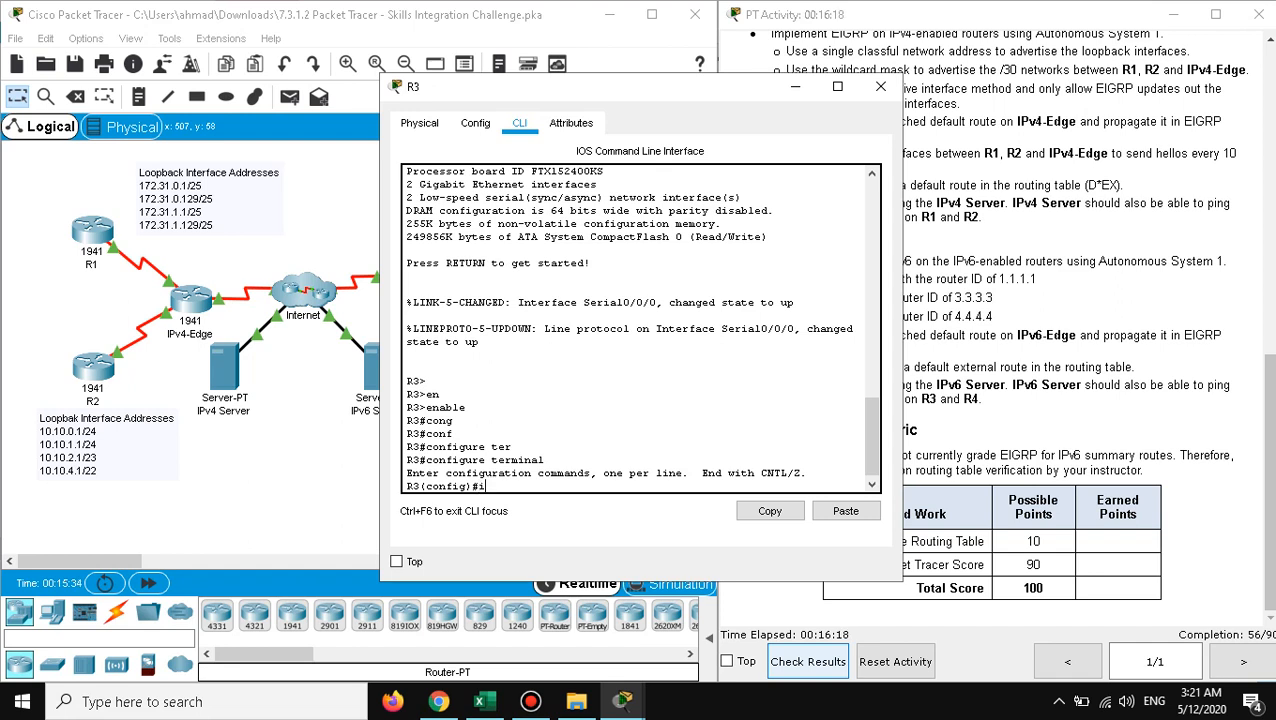
Step: Enable IPv6 routing on R3 with the ipv6 unicast-routing command
type("ipv")
key("Tab")
type("e")
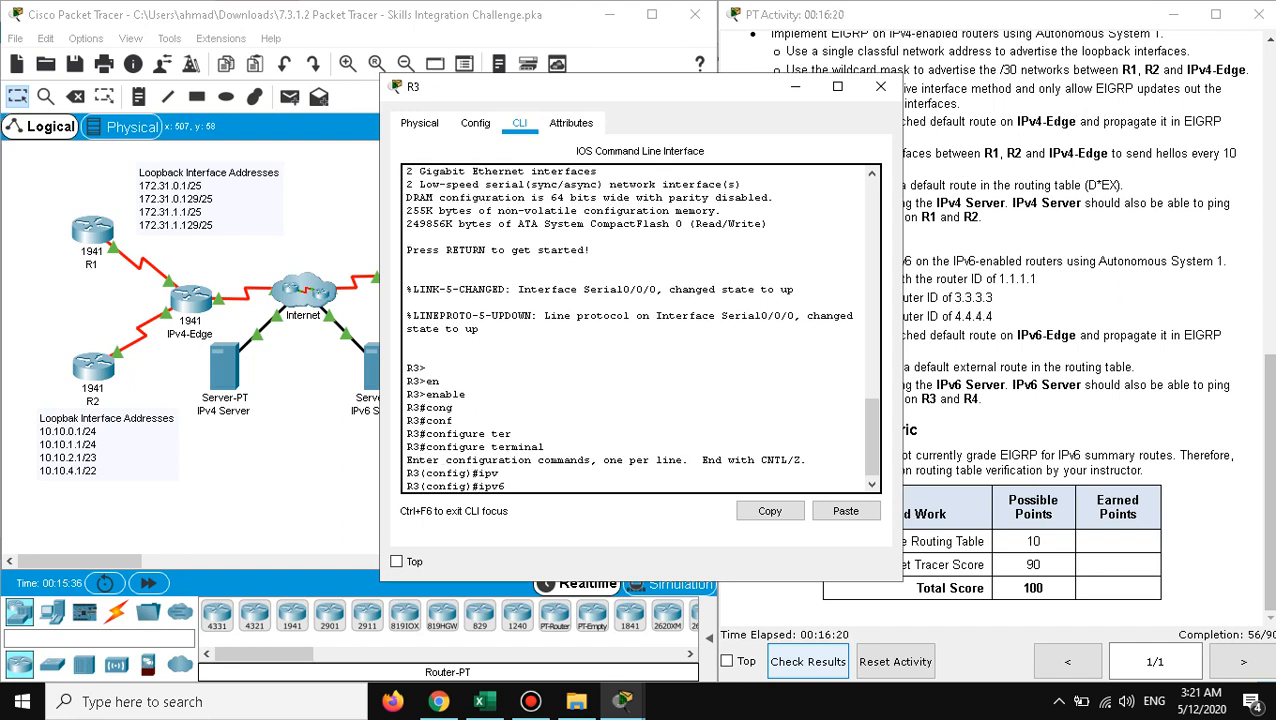
key("BackSpace")
type("un")
key("Tab")
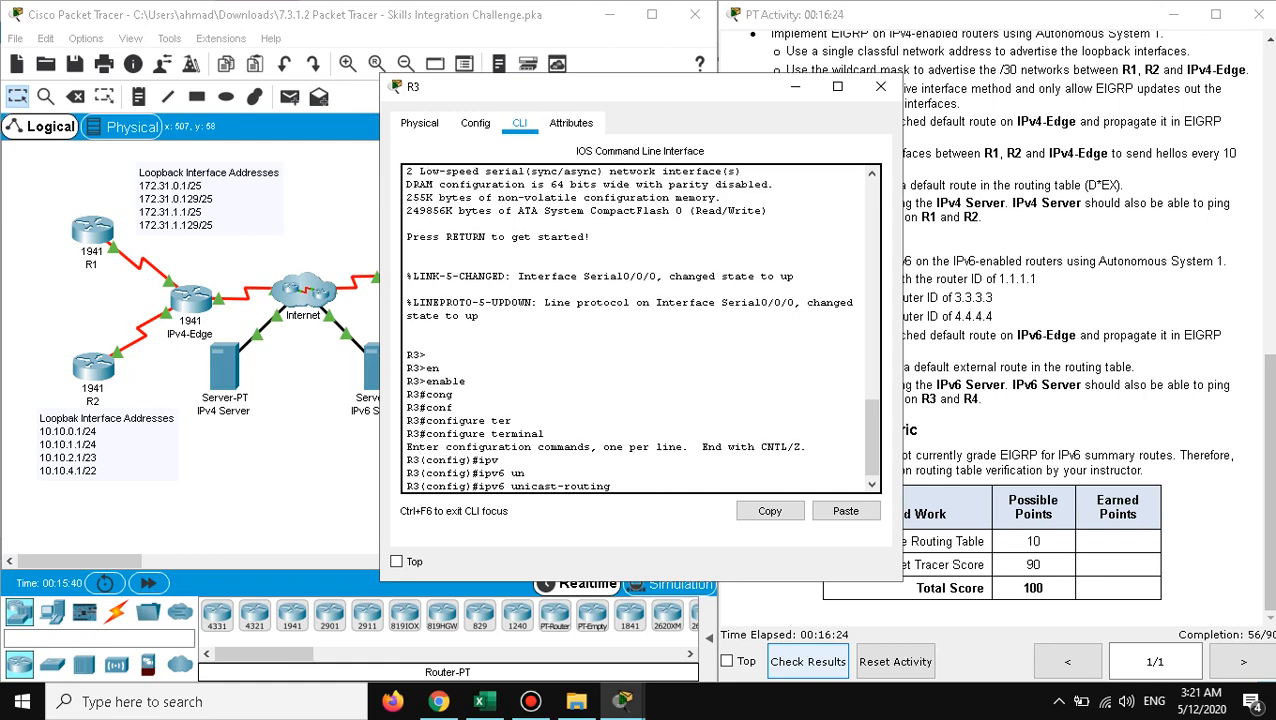
key("Return")
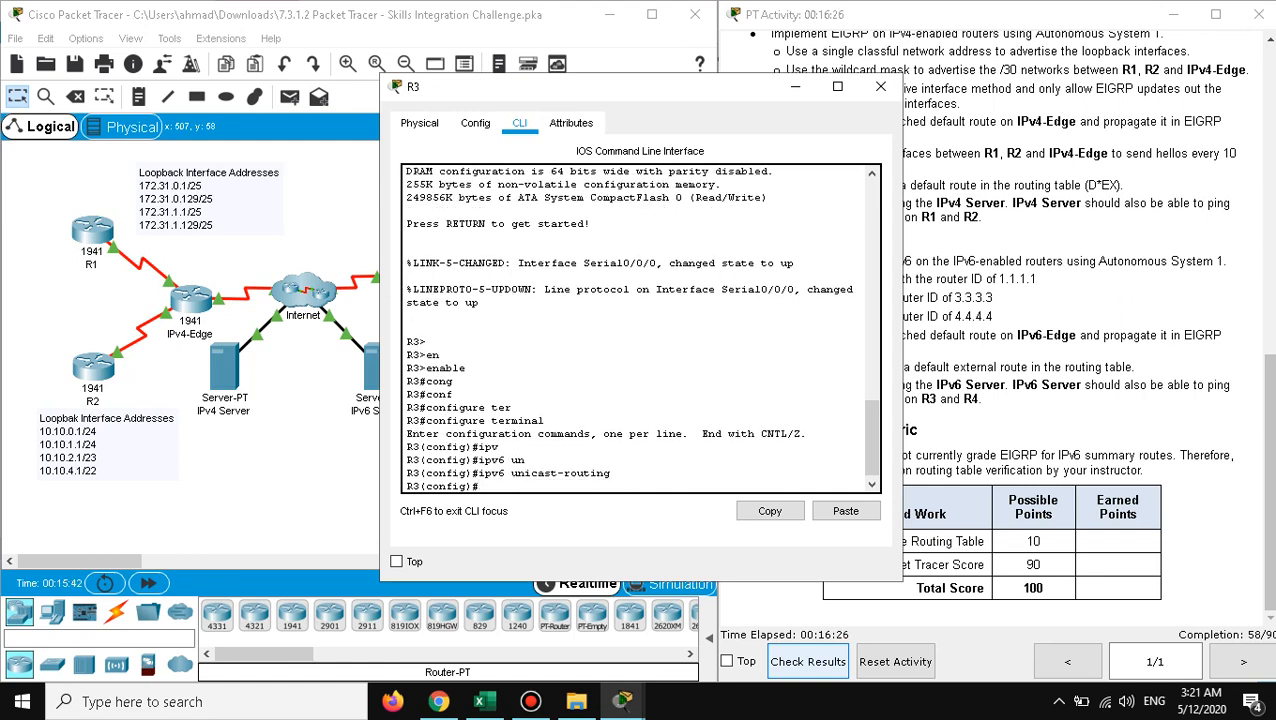
Step: Create the EIGRP for IPv6 process for Autonomous System 1 on R3 with ipv6 router eigrp 1
type("ipv")
key("Tab")
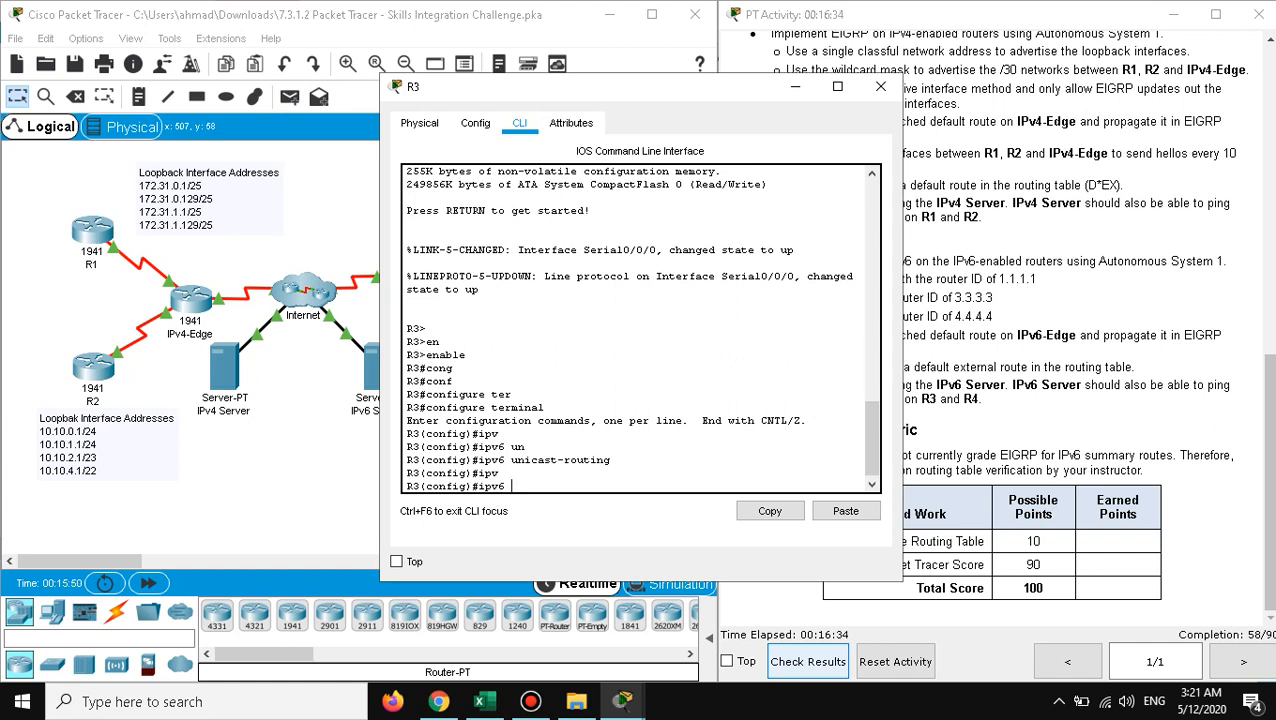
type("r")
key("Tab")
type("out")
key("Tab")
type("er")
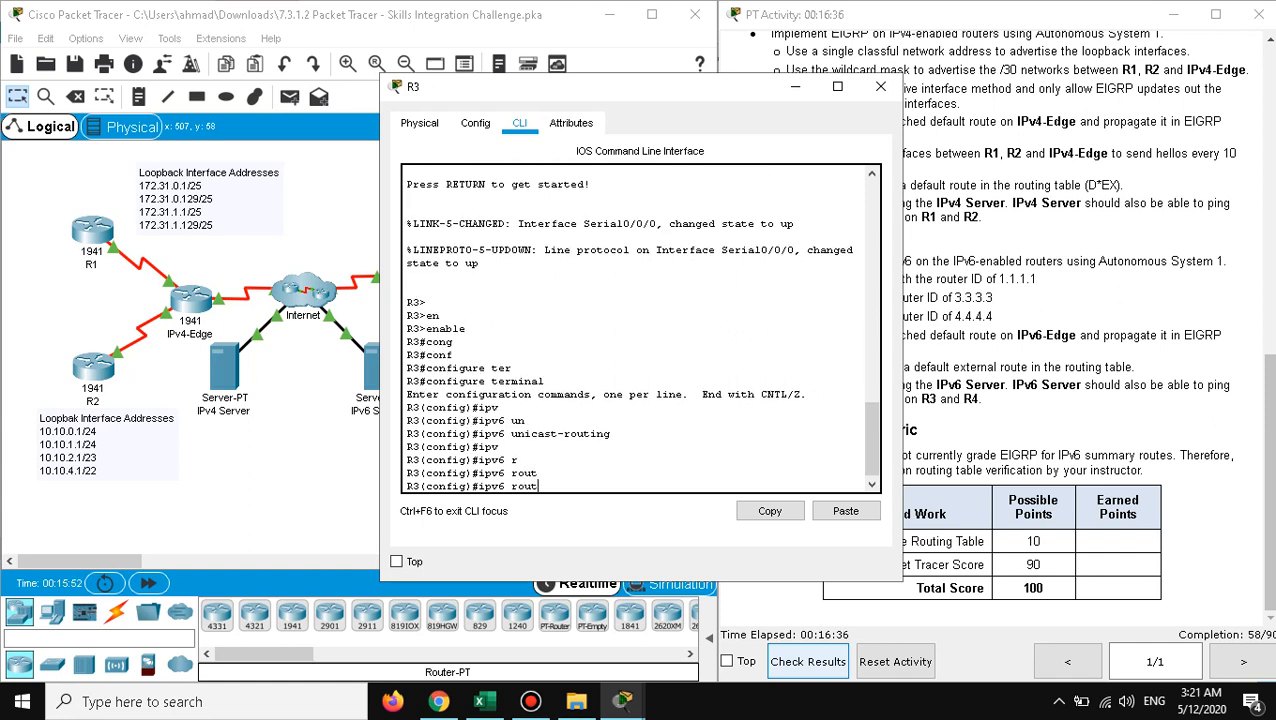
key("Tab")
type("e")
key("Tab")
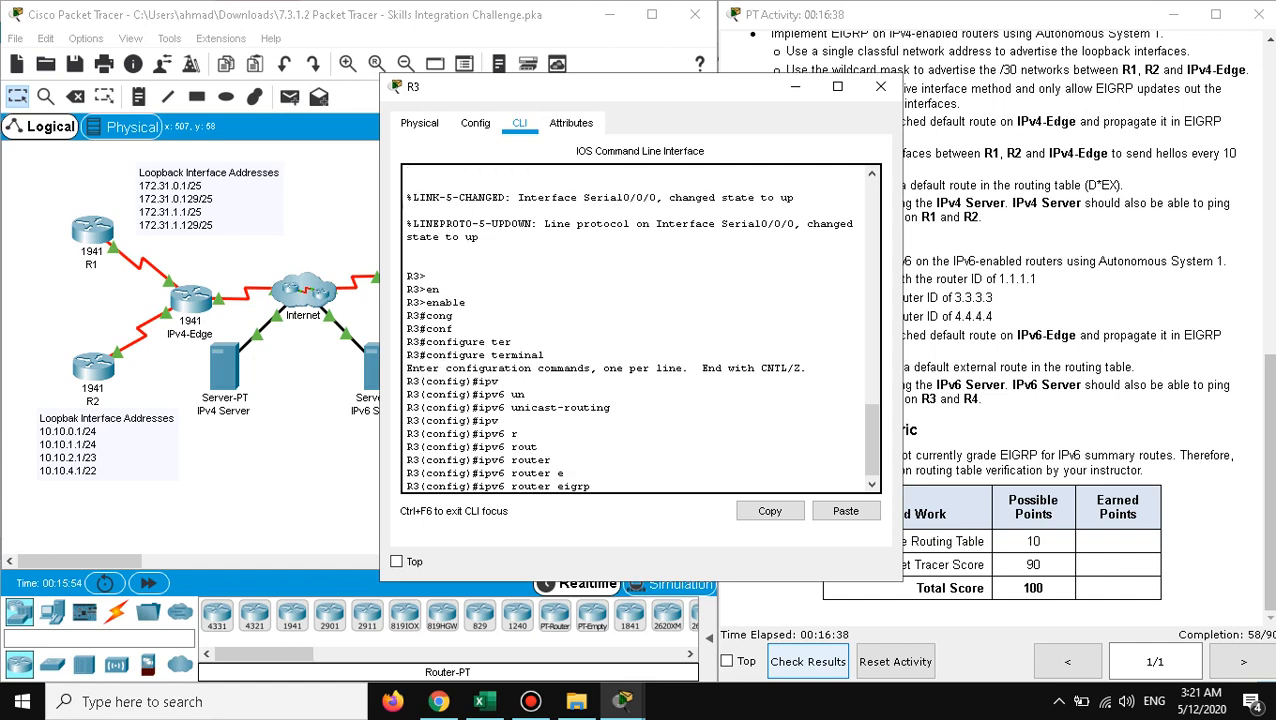
type("1")
key("Return")
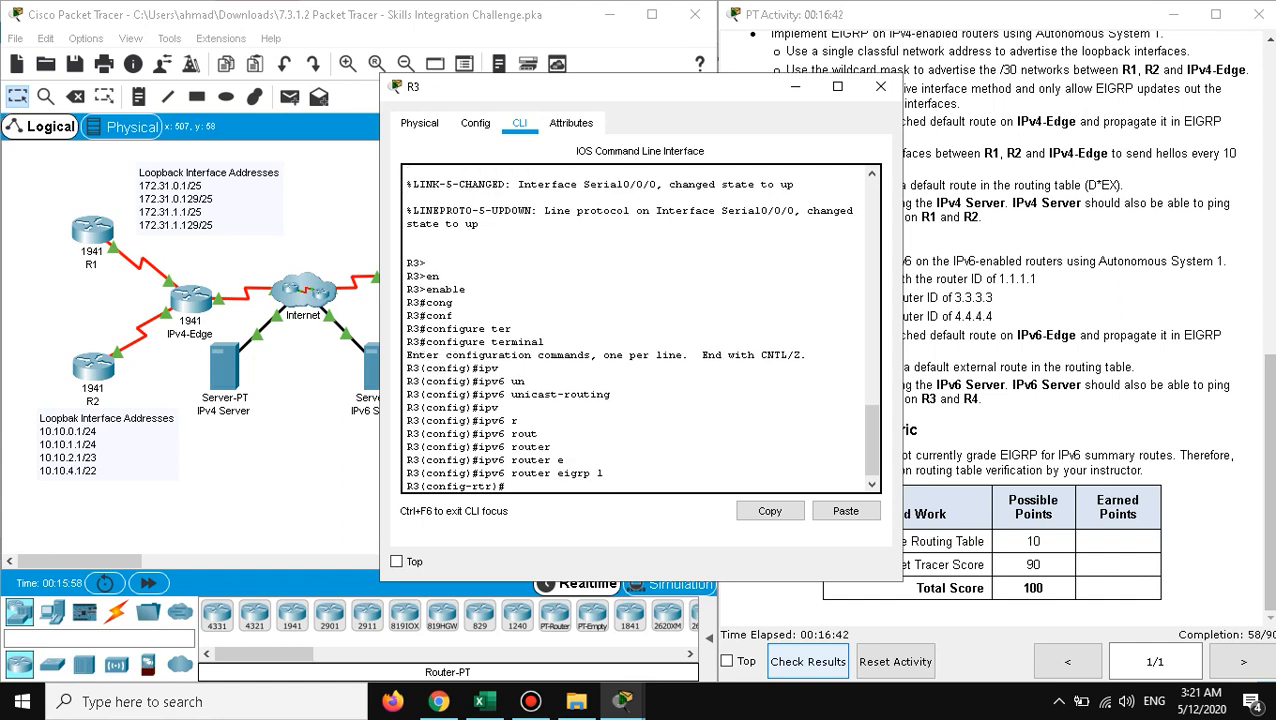
Step: Set the EIGRP for IPv6 router ID on R3 to 3.3.3.3 with the eigrp router-id command
type("e")
key("Tab")
type("i")
key("Tab")
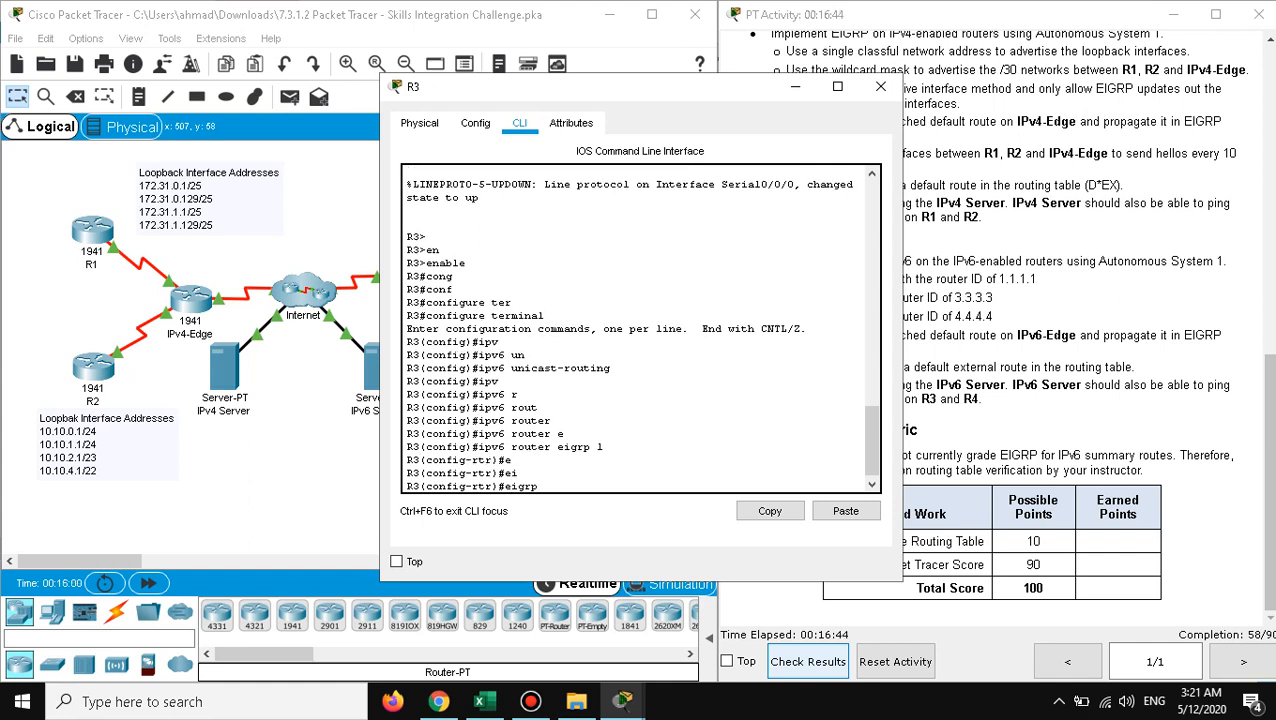
type("r")
key("Tab")
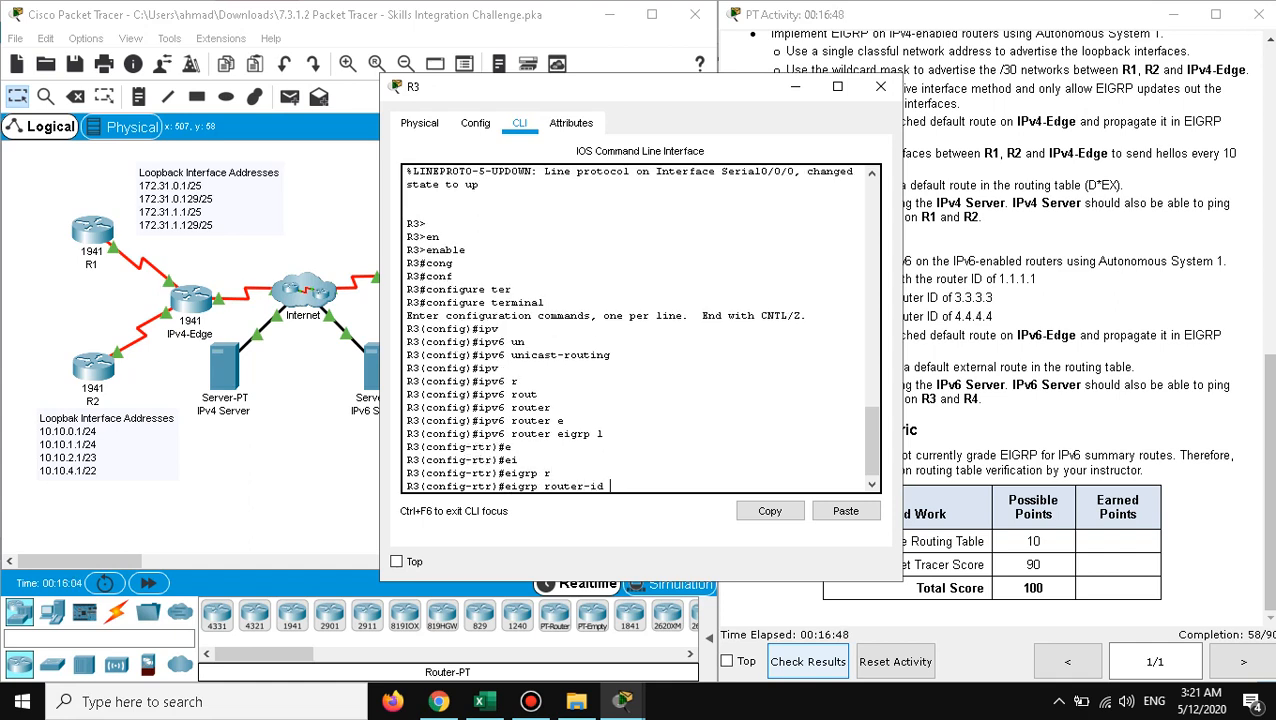
type("3.3.3.3")
key("Return")
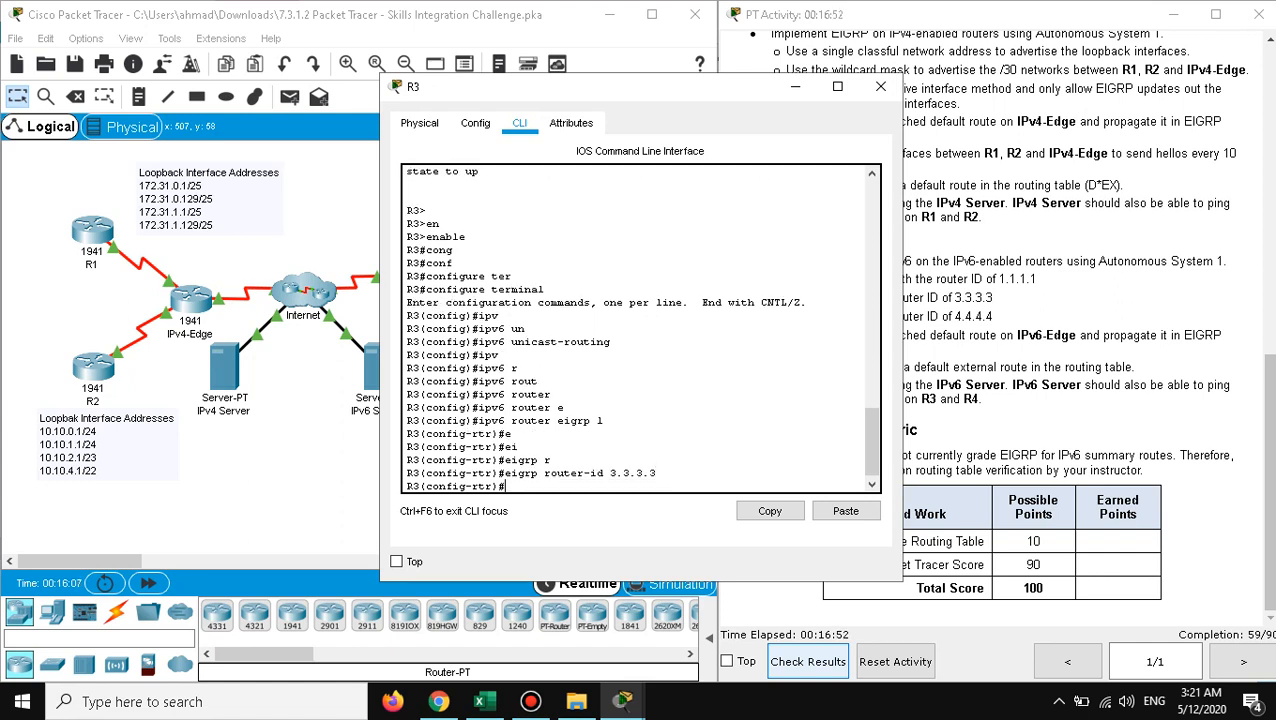
Step: Activate the EIGRP for IPv6 process on R3 with no shutdown and return to global configuration mode
type("no s")
key("Tab")
key("Return")
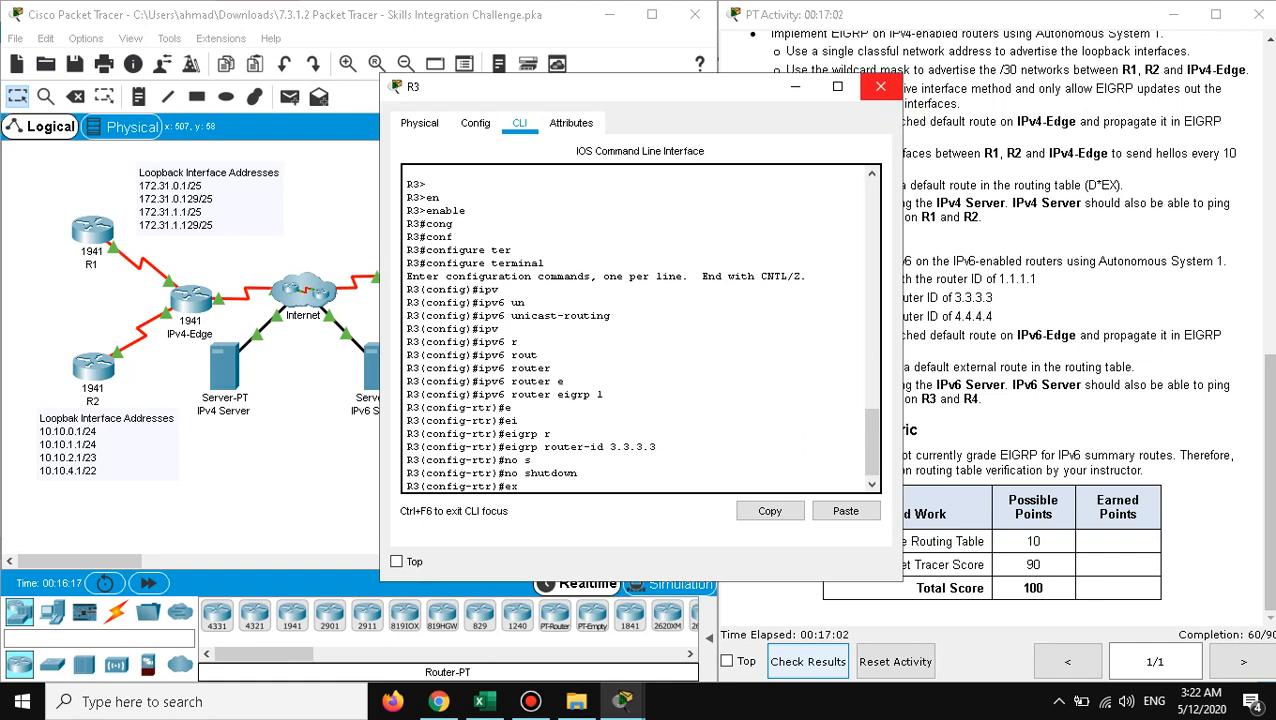
type("it")
key("Return")
key("Return")
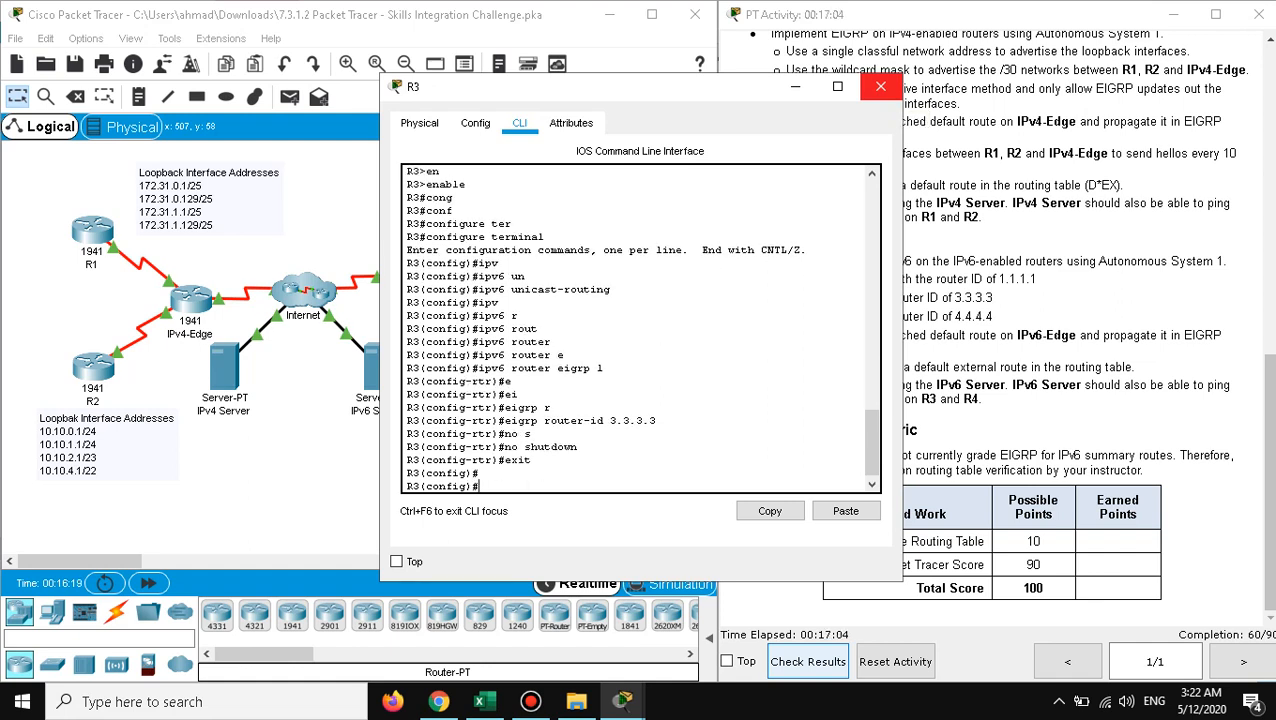
Step: Enable EIGRP for IPv6 on R3's loopback 0 interface with ipv6 eigrp 1, and exit to global configuration mode
type("interf")
key("Tab")
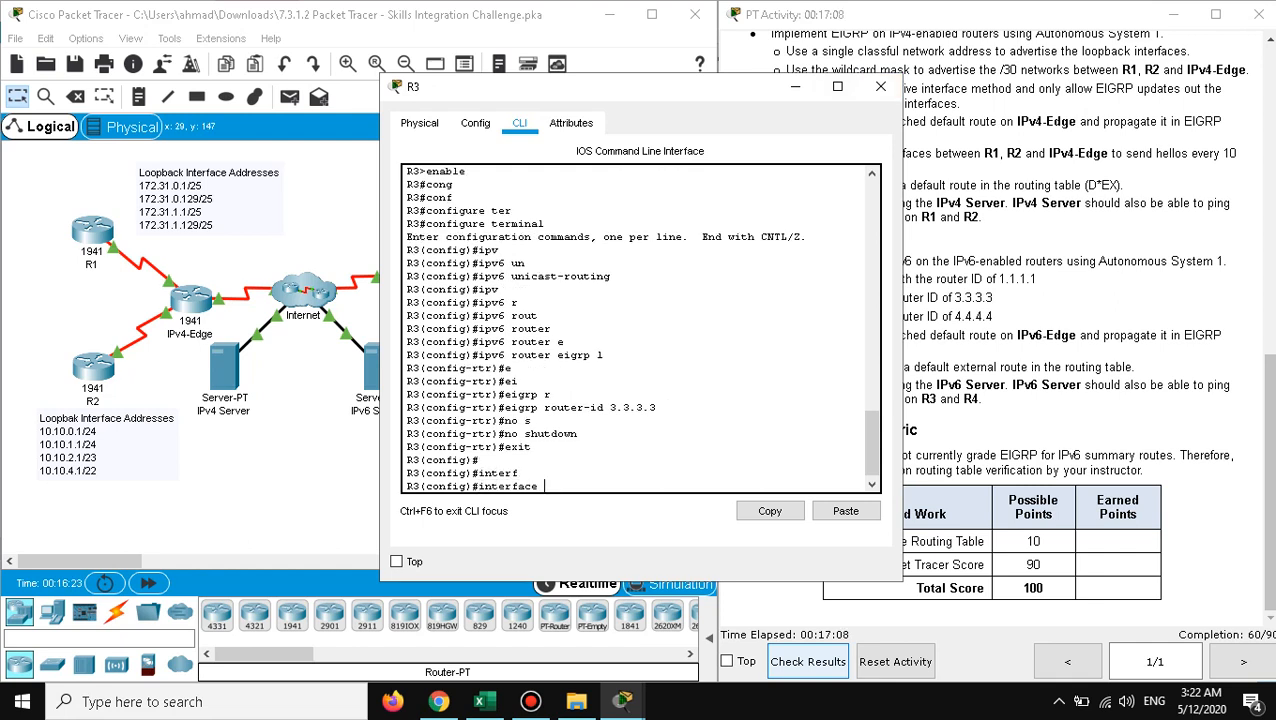
type("loo")
key("Tab")
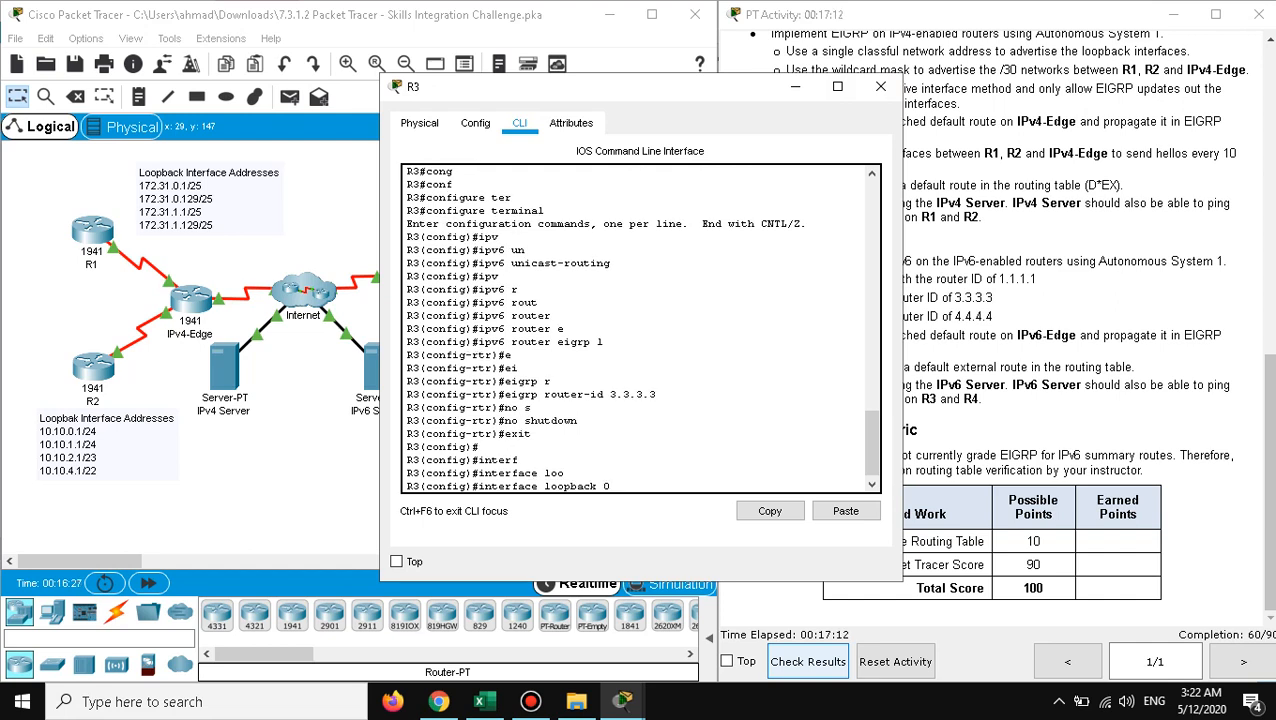
type("0")
key("Return")
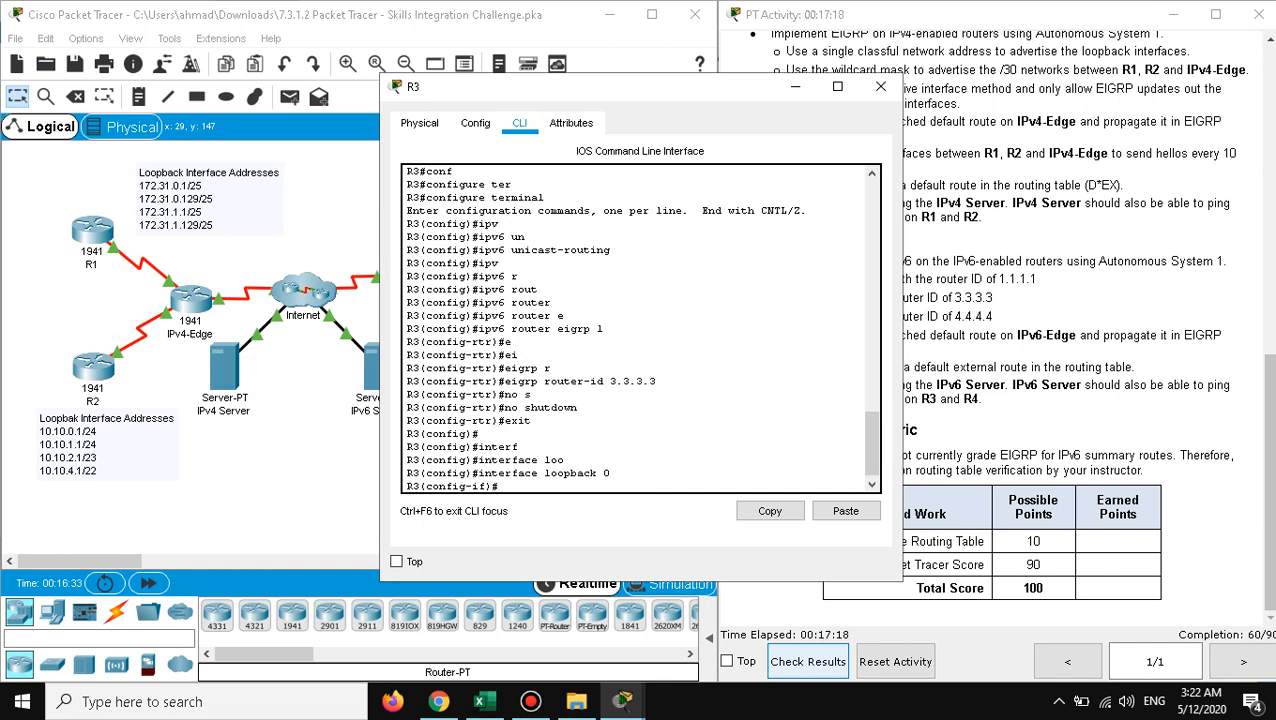
type("pv")
key("Tab")
type("e")
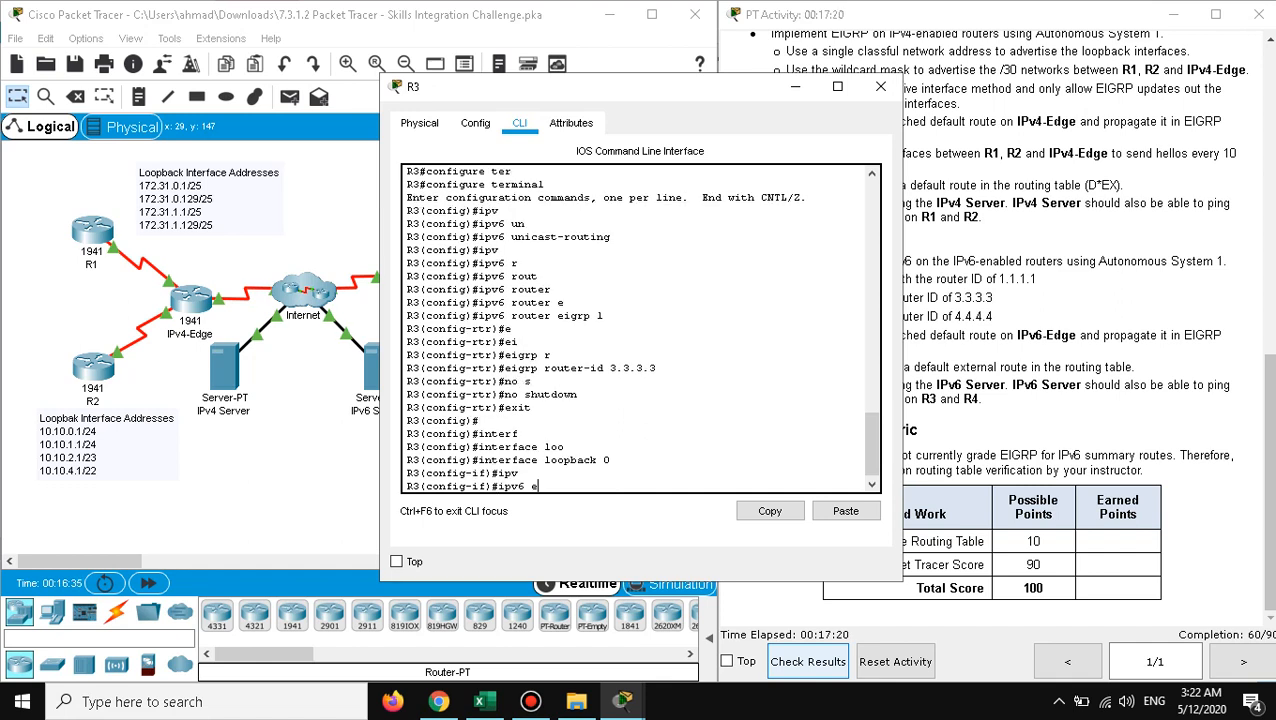
key("Tab")
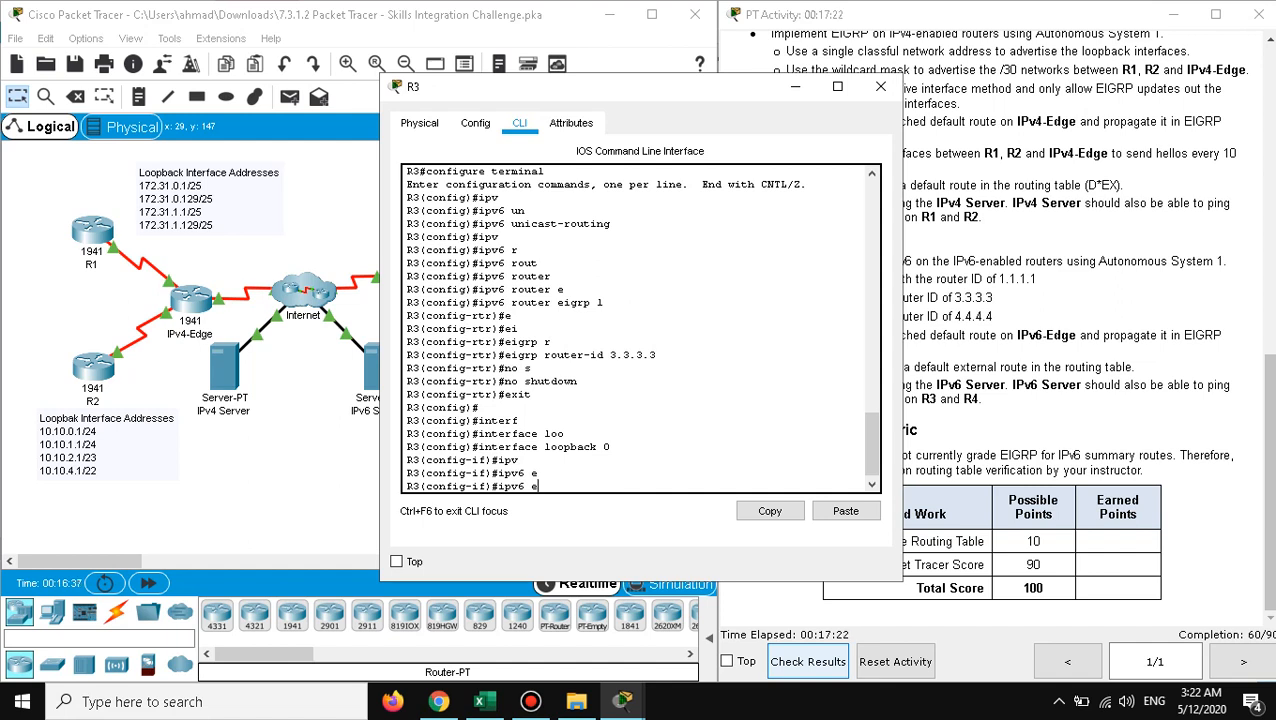
type("i")
key("Tab")
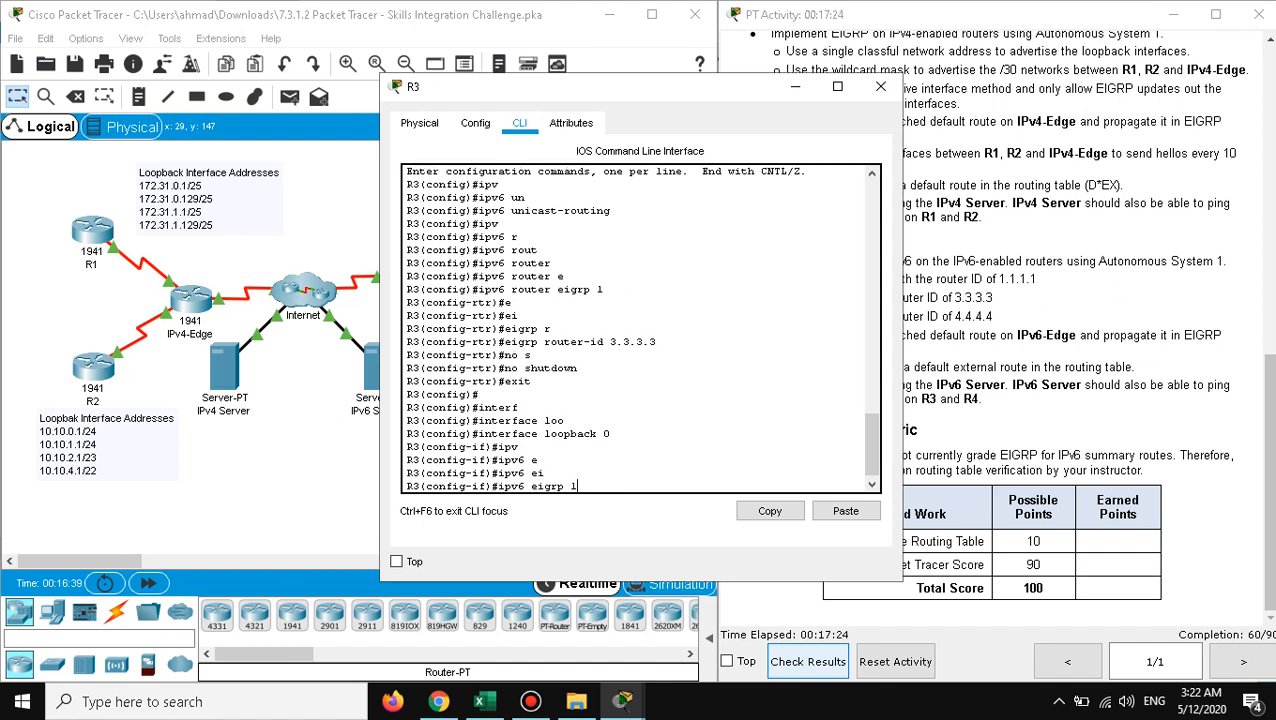
type("1")
key("Return")
type("exit")
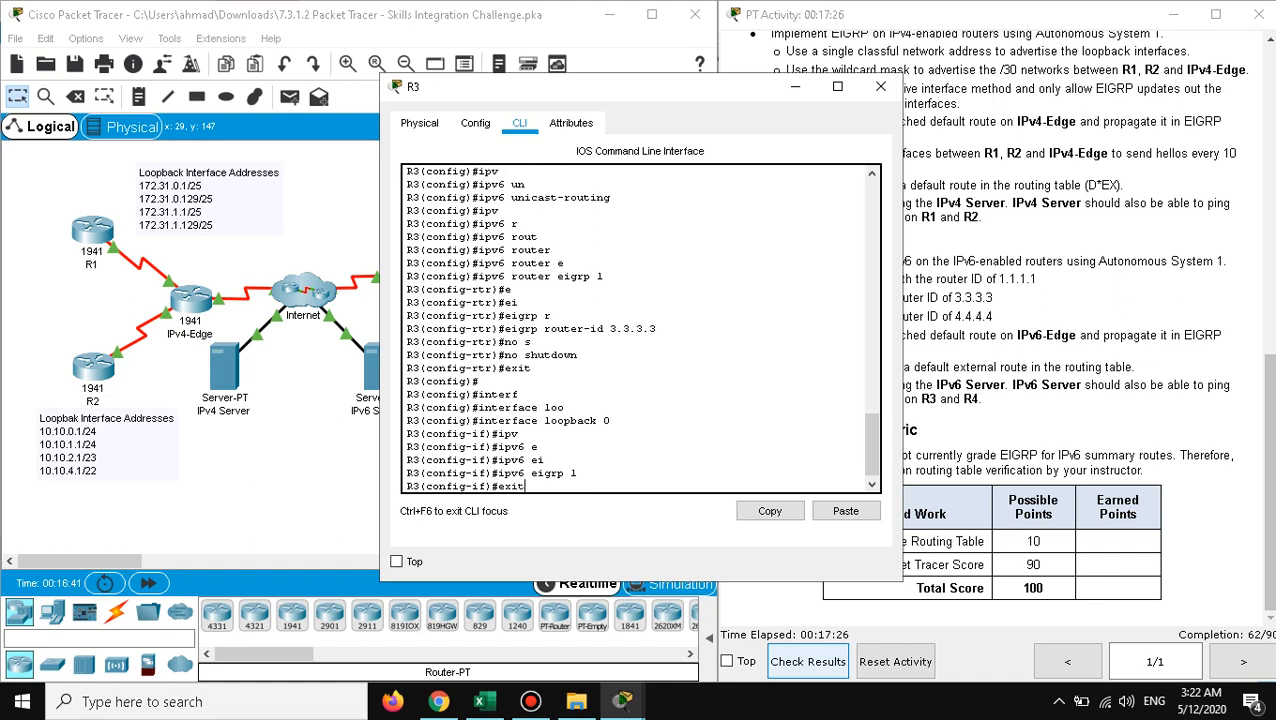
key("Return")
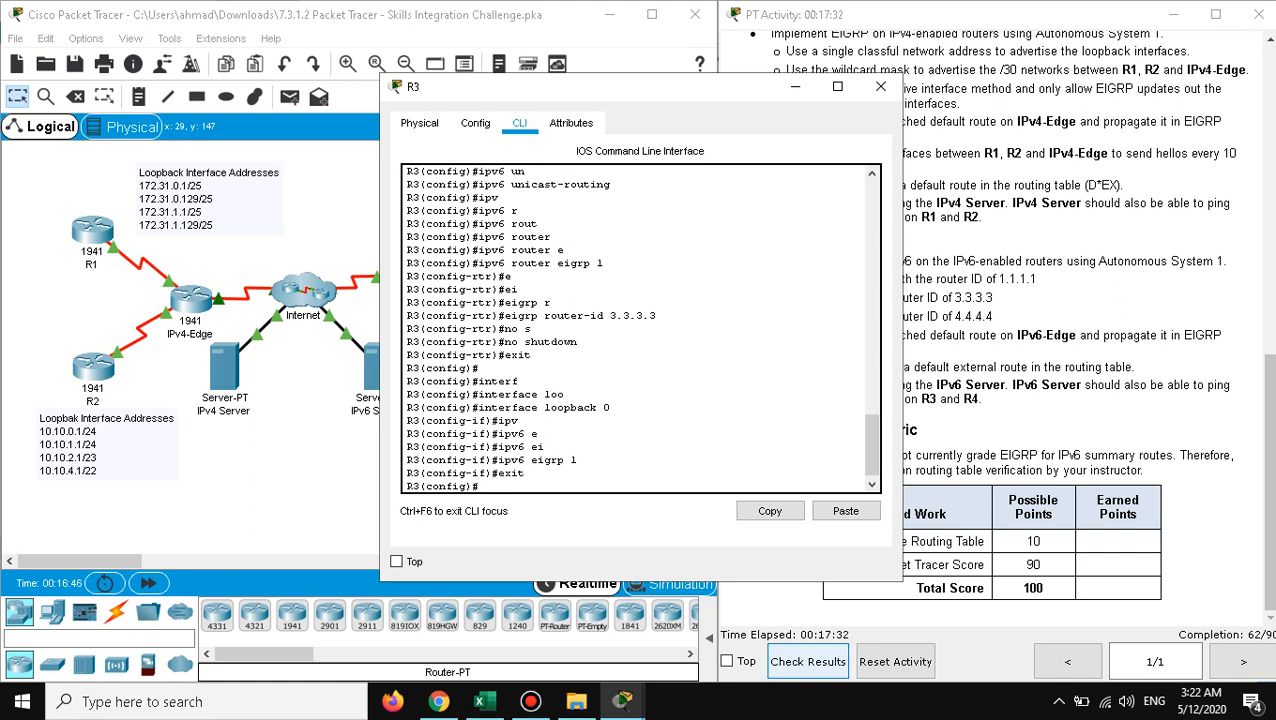
Step: Enable EIGRP for IPv6 on R3's loopback 1 interface with ipv6 eigrp 1, and exit to global configuration mode
type("nter")
key("Tab")
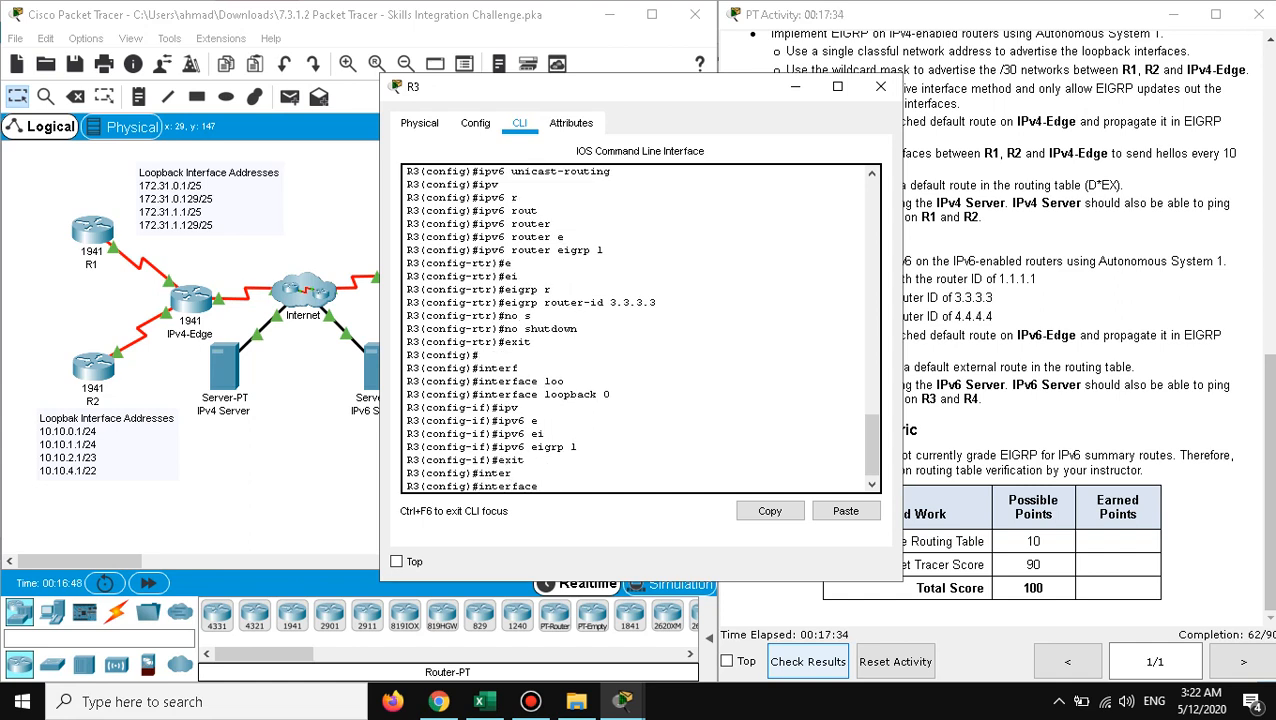
type("lo")
key("Tab")
type("1")
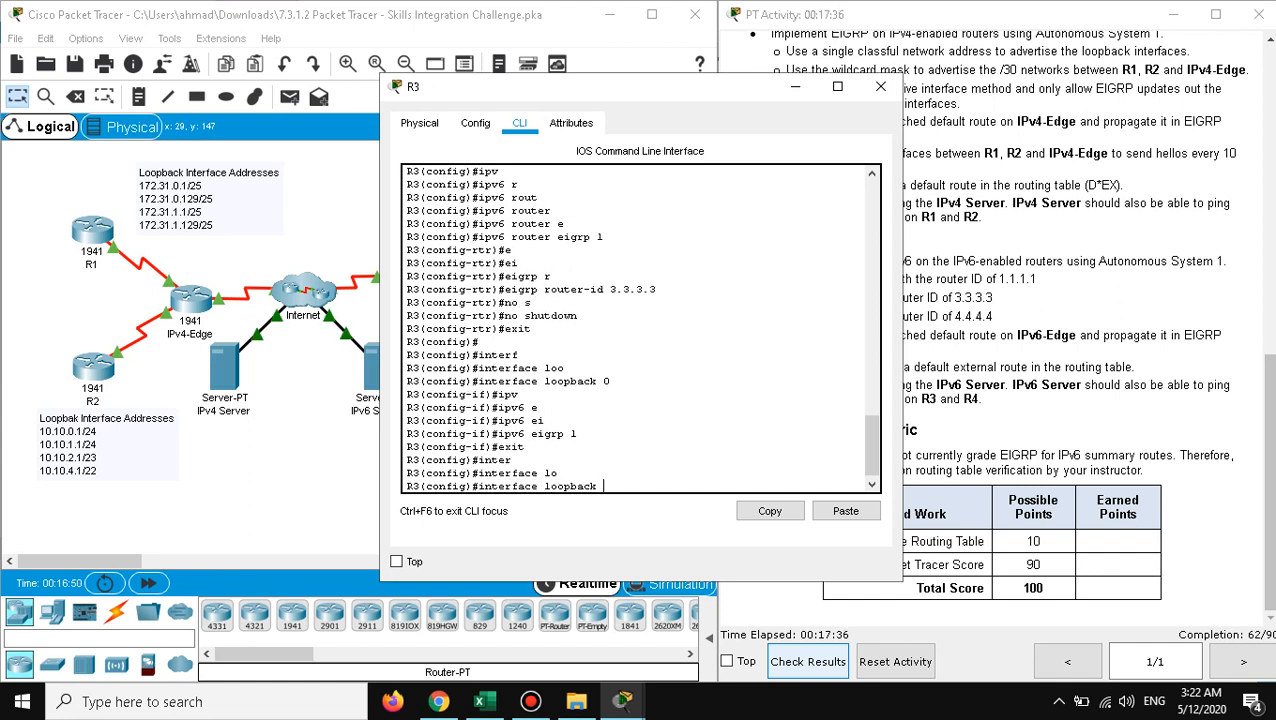
key("Return")
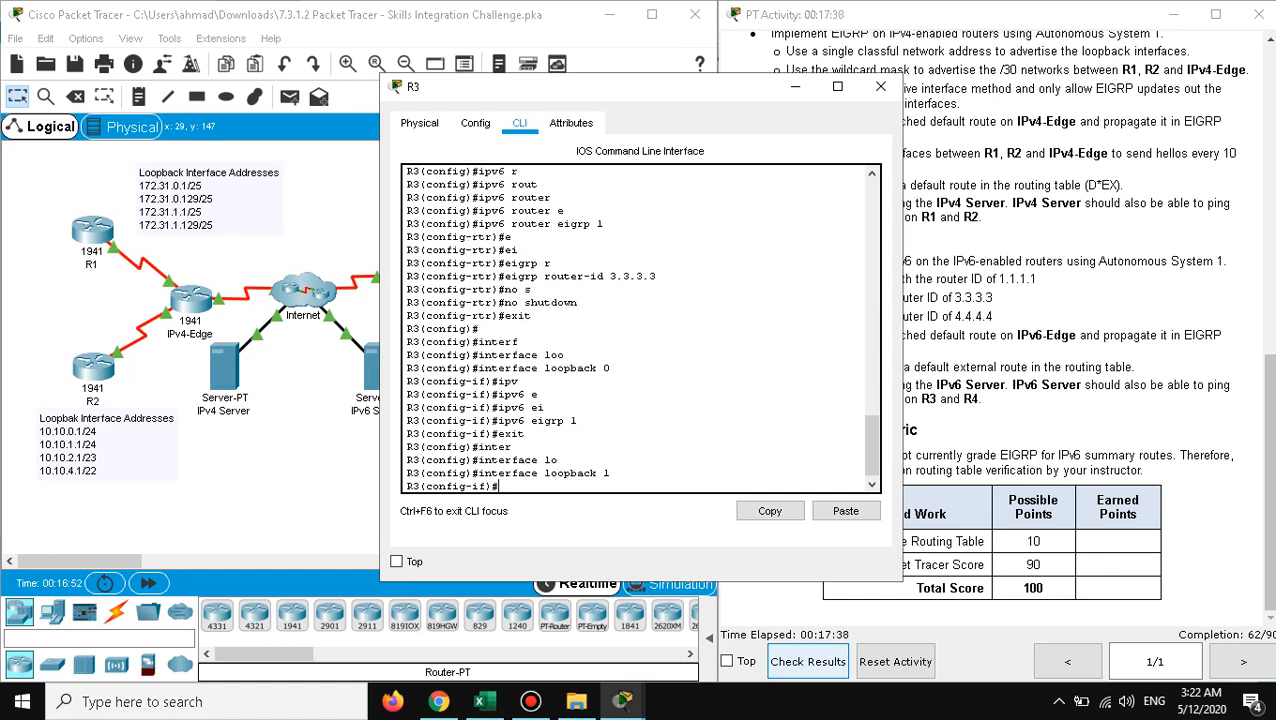
type("ip")
key("Tab")
type("v")
key("Tab")
type("6 e")
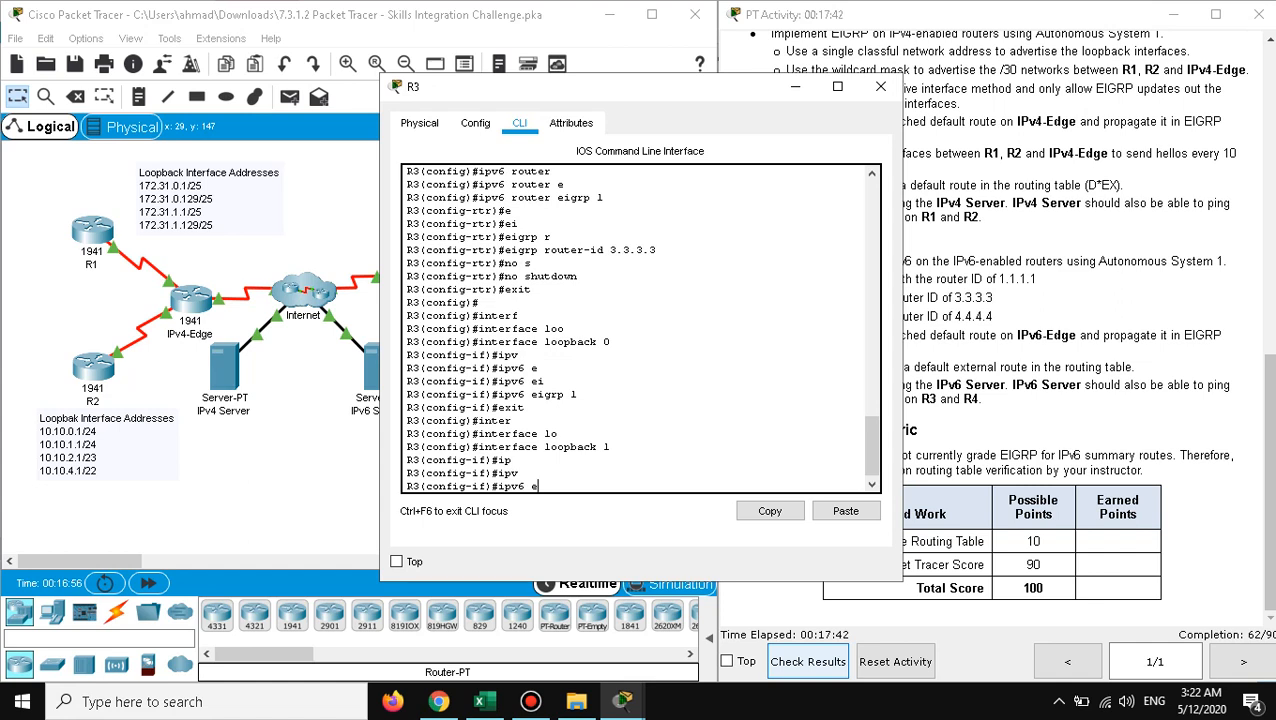
key("Tab")
type("ig")
key("Tab")
type("rp 1")
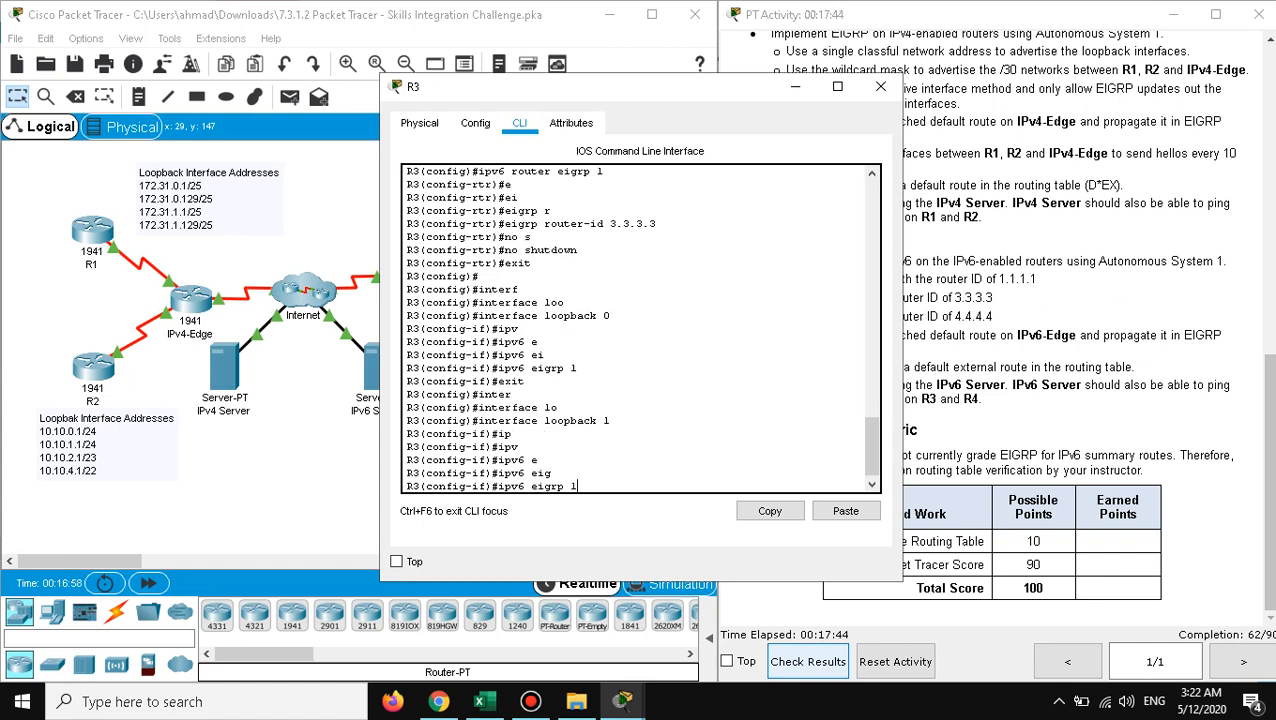
key("Return")
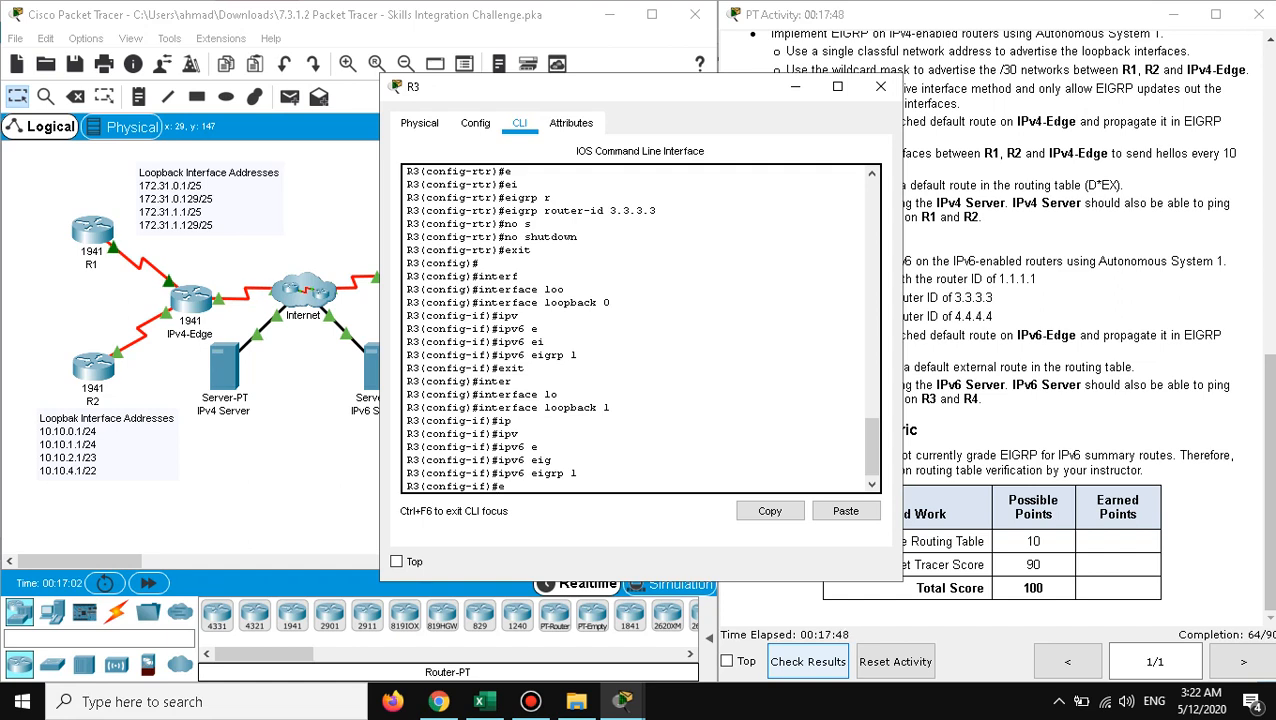
type("exit")
key("Return")
Step: Enable EIGRP for IPv6 on R3's loopback 2 interface with ipv6 eigrp 1, and exit to global configuration mode
type("inter")
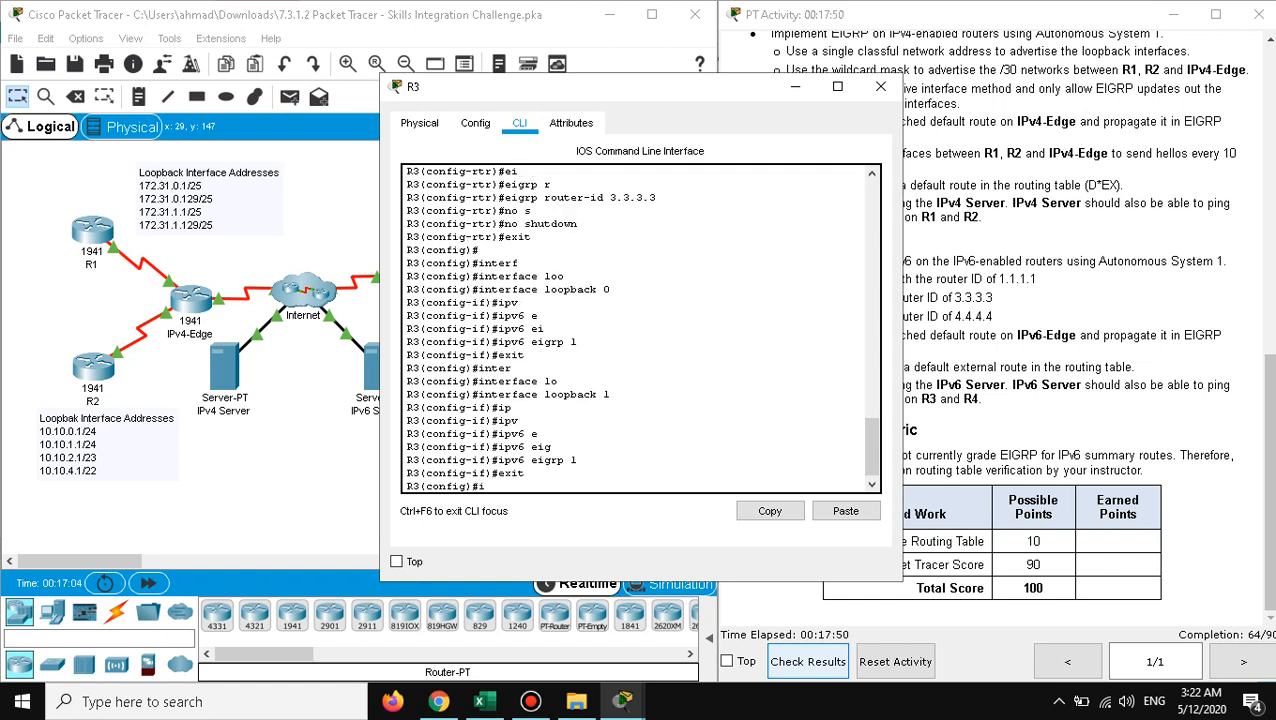
key("Tab")
type("l")
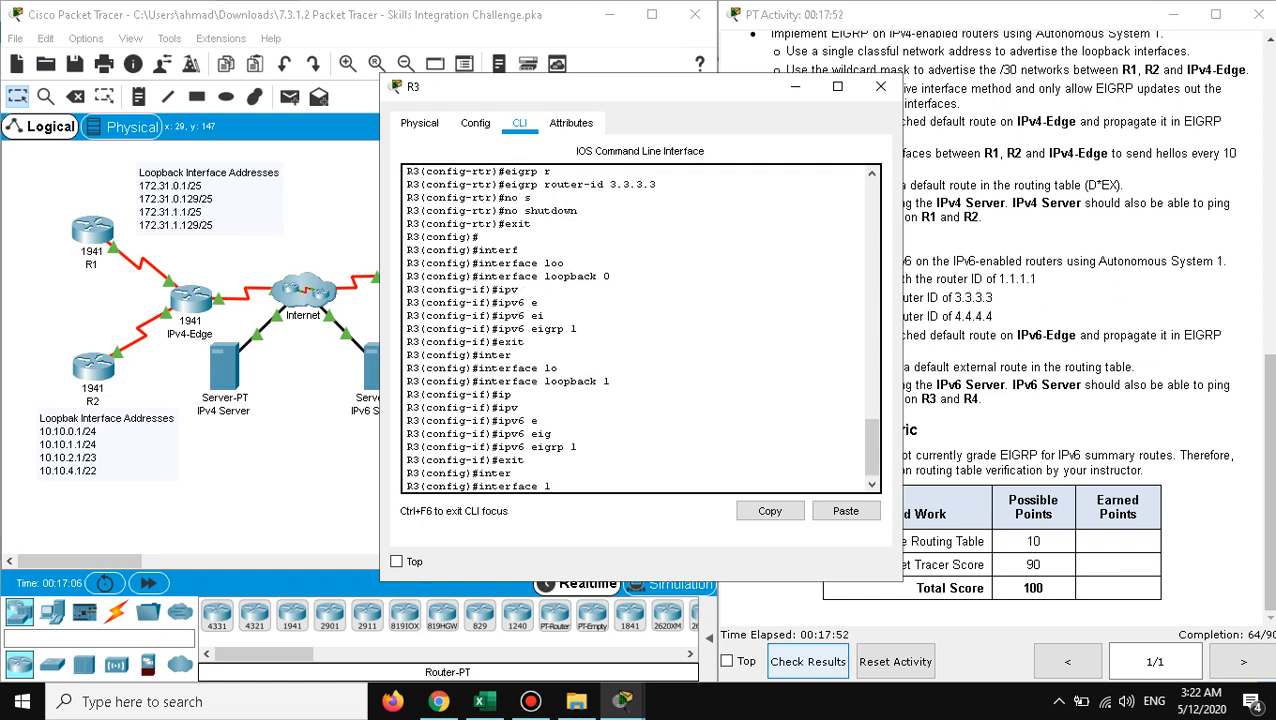
type("oop")
key("Tab")
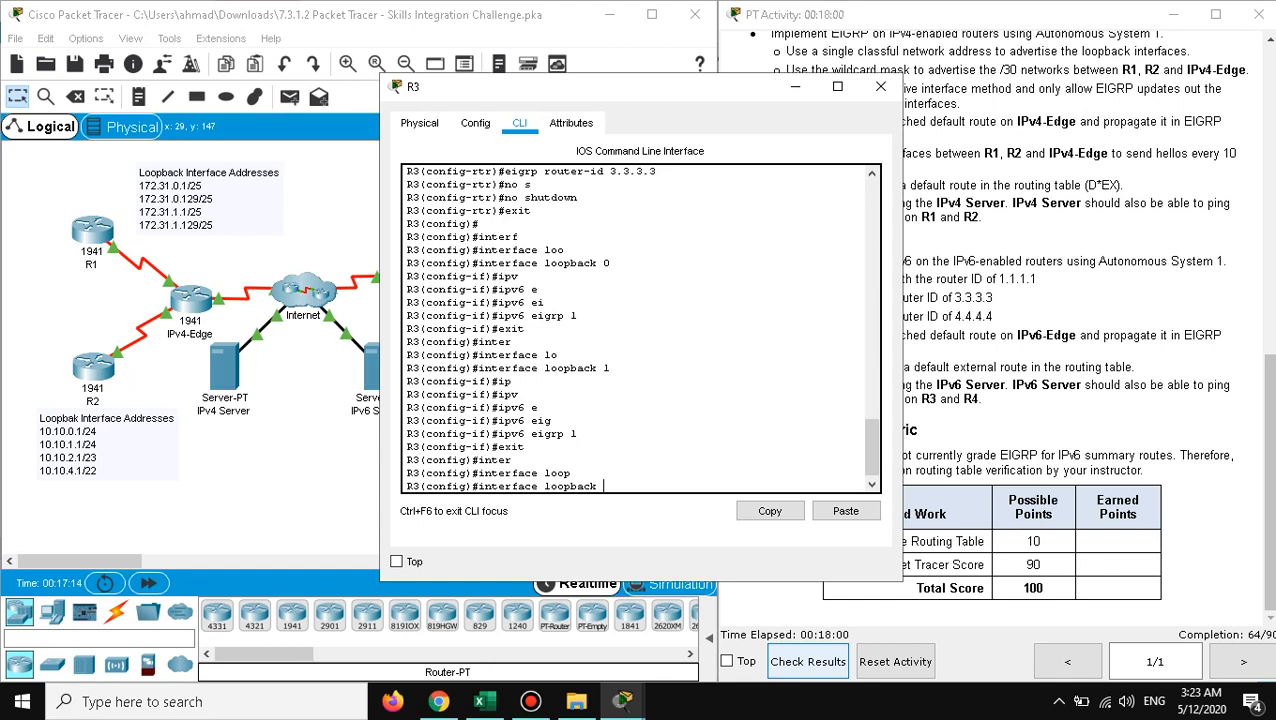
type("2")
key("Return")
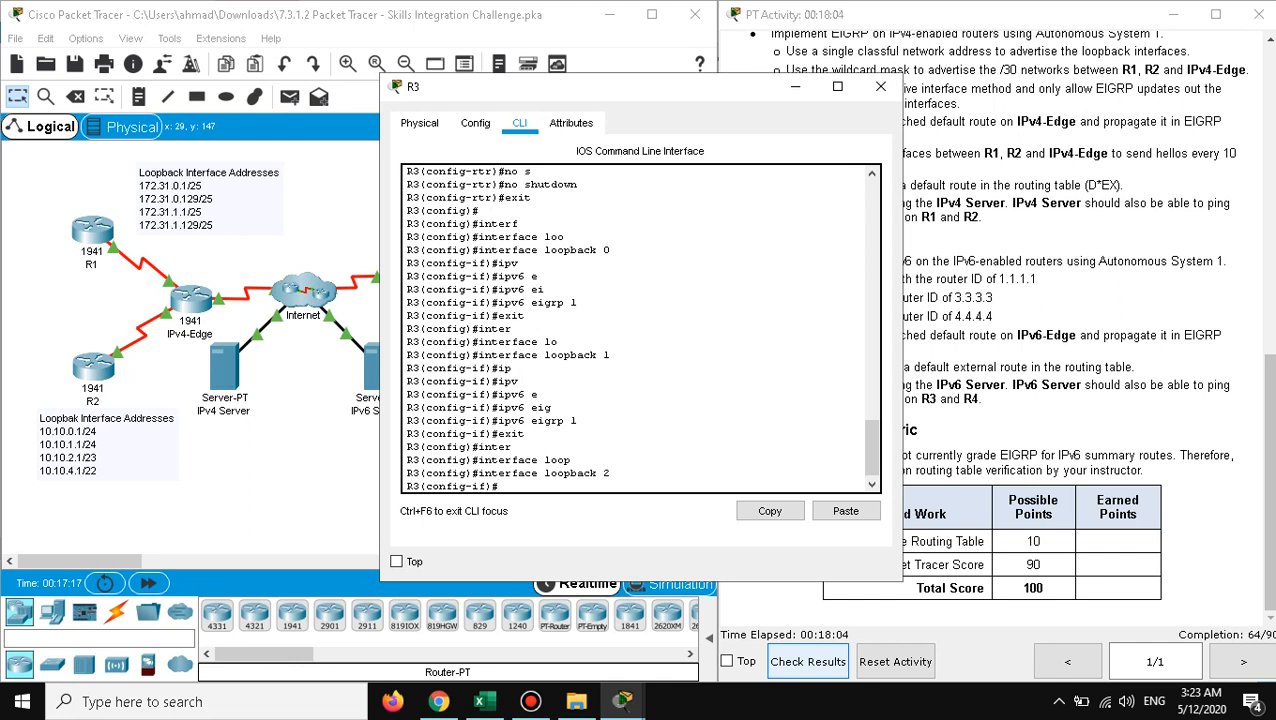
type("ipv")
key("Tab")
type("e")
key("Tab")
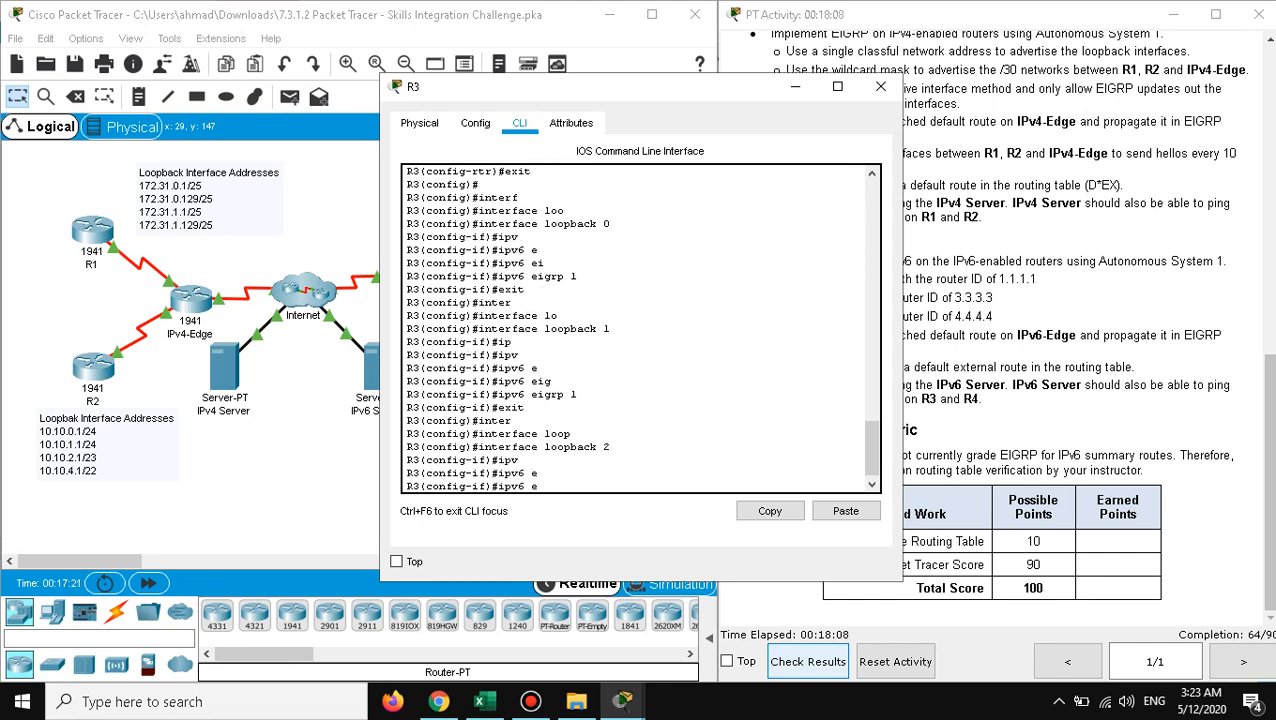
type("ig")
key("Tab")
type("1")
key("Return")
type("exit")
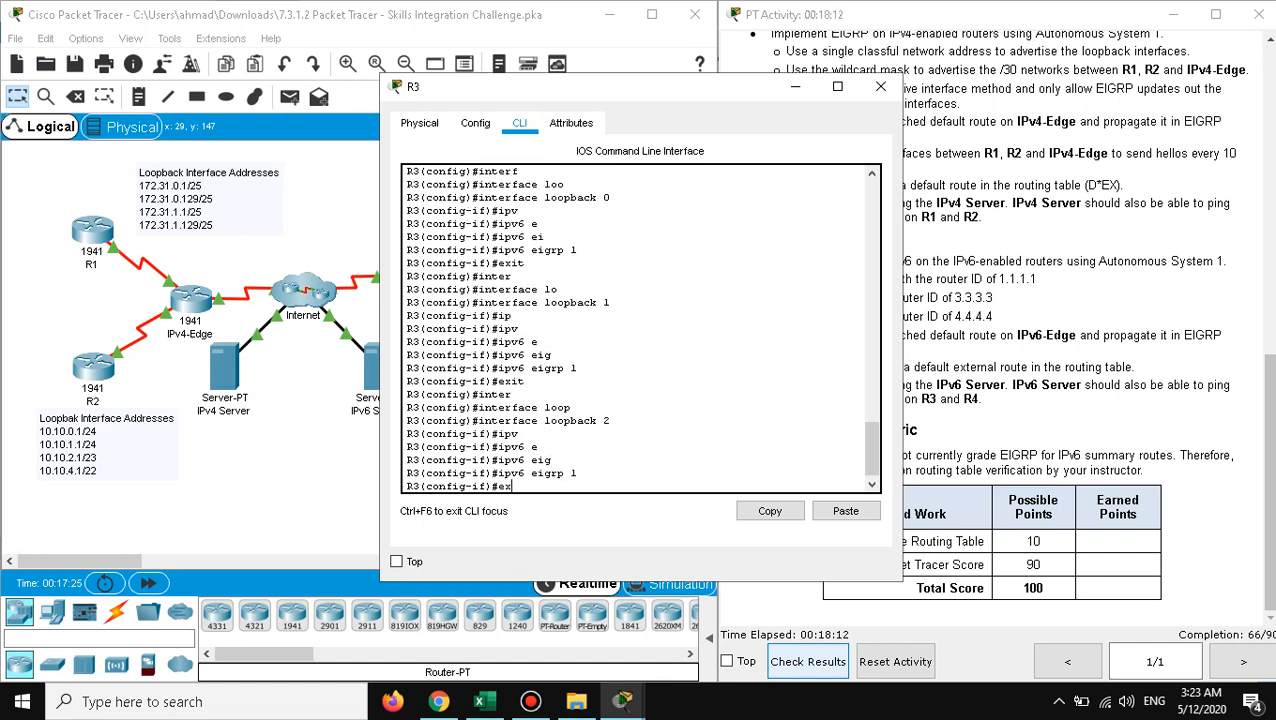
key("Return")
Step: Enable EIGRP for IPv6 on R3's loopback 3 interface with ipv6 eigrp 1, and exit to global configuration mode
type("inter")
key("Tab")
type("loop")
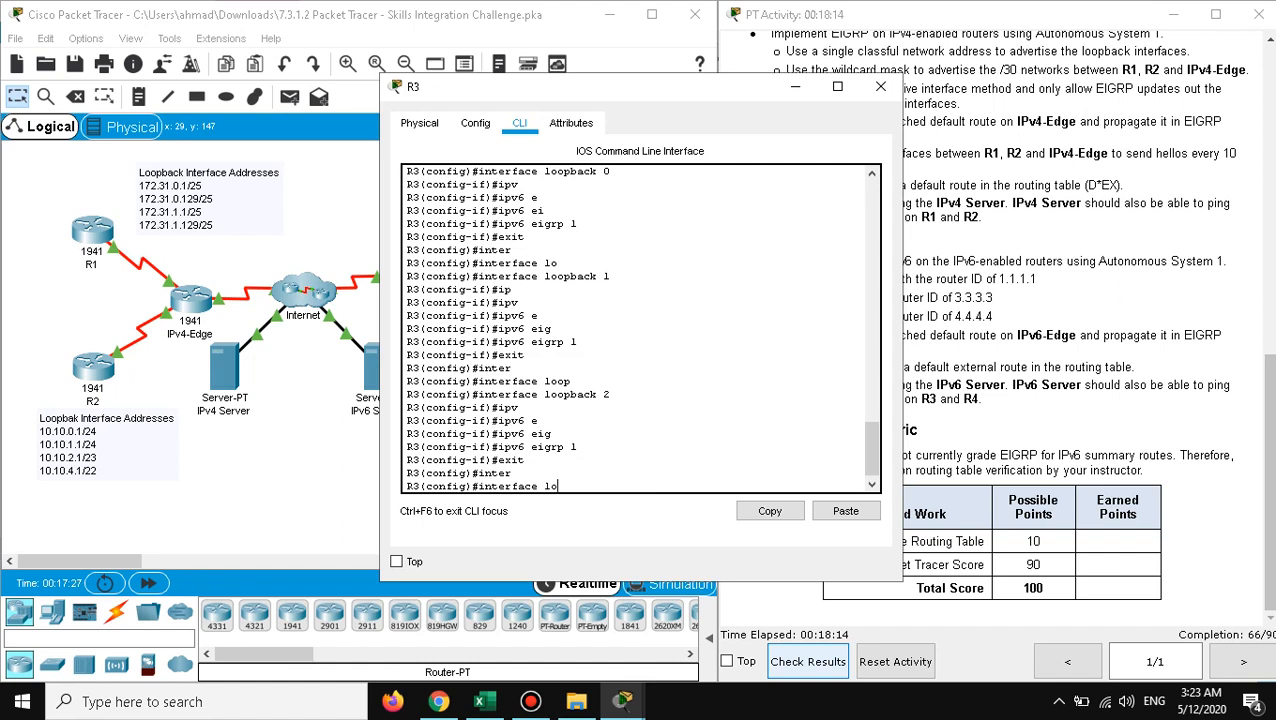
key("Tab")
type("3")
key("Return")
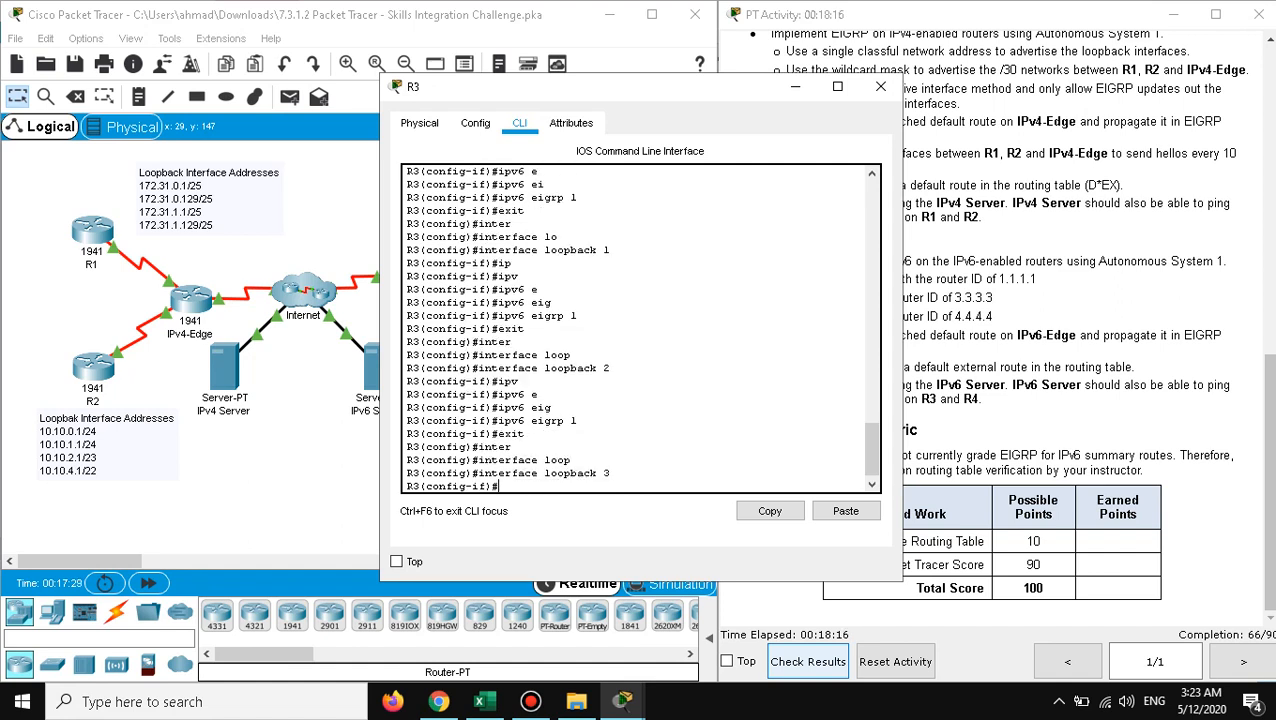
type("ipv")
key("Tab")
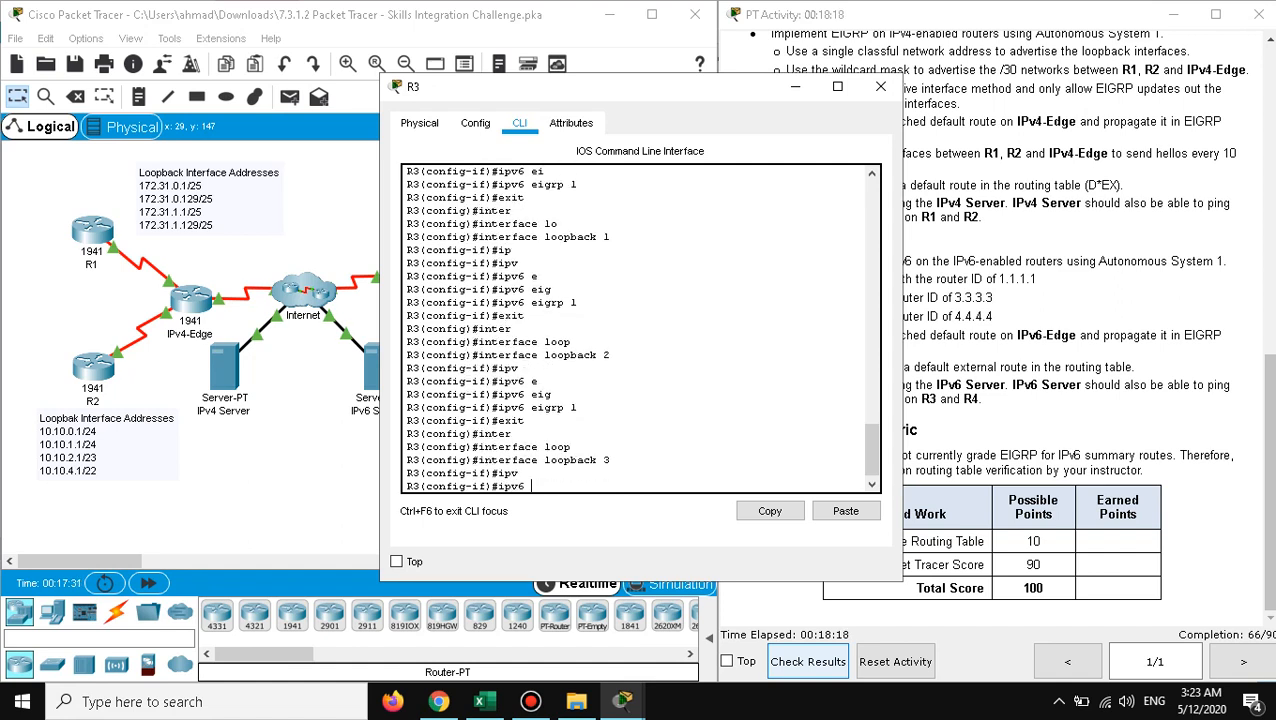
type("e")
key("Tab")
type("i")
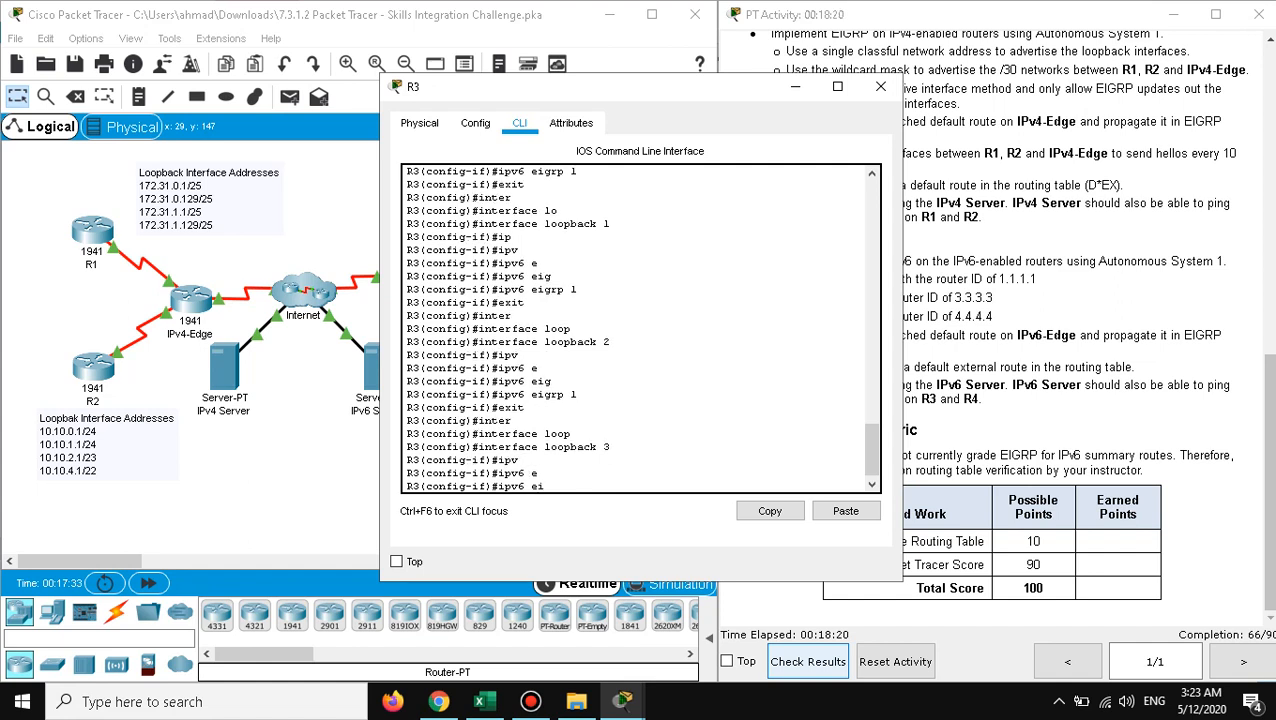
key("Tab")
type("1")
key("Return")
type("exi")
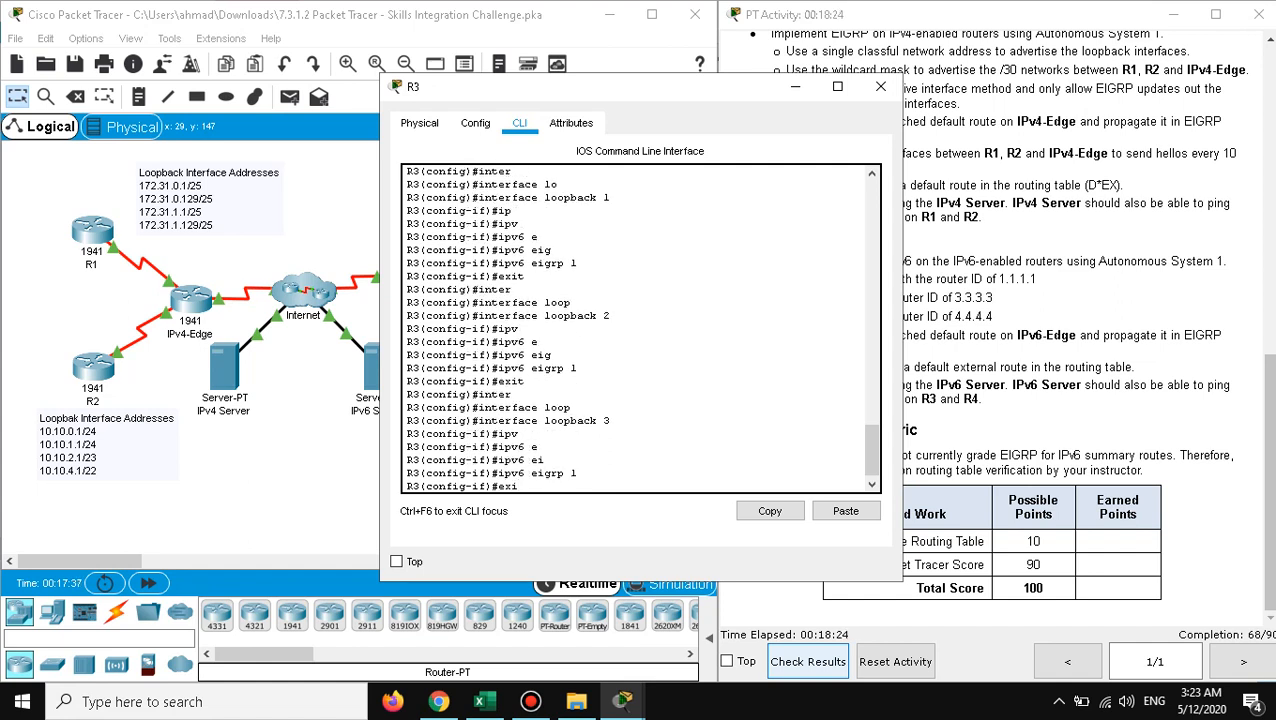
type("t")
key("Return")
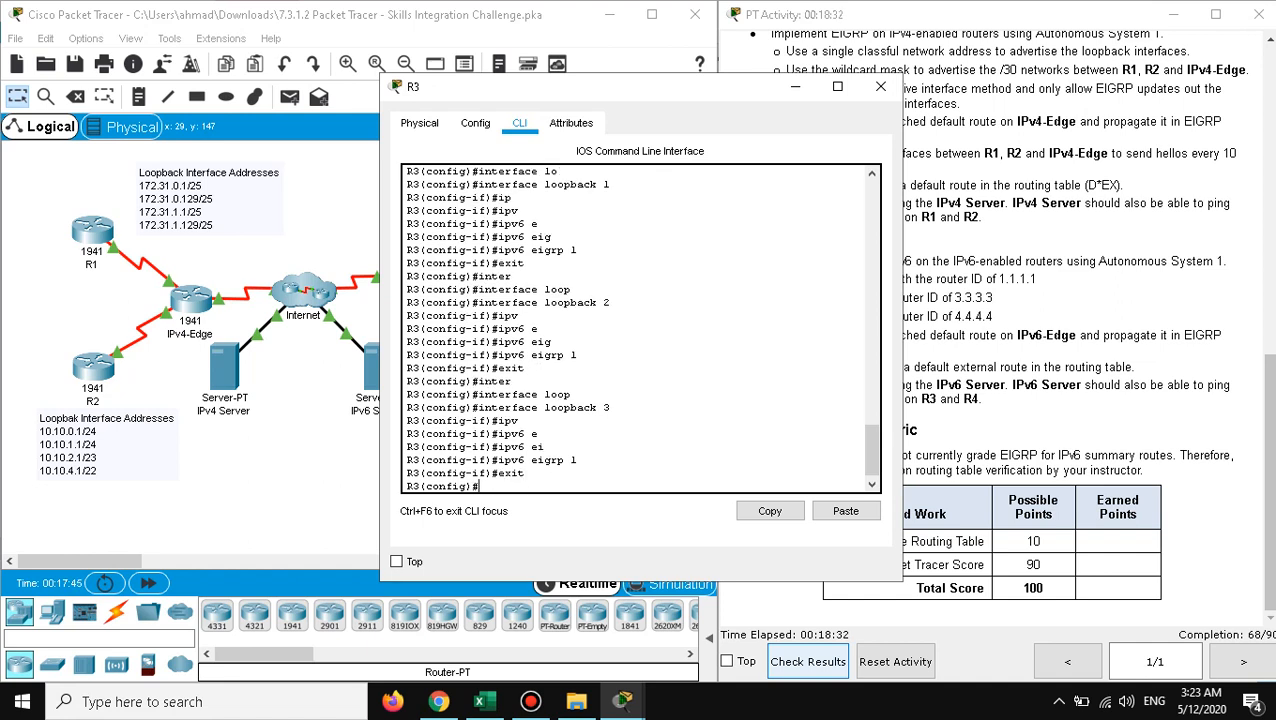
Step: Enable EIGRP for IPv6 on R3's serial 0/0/0 interface with ipv6 eigrp 1, and close R3's configuration window
type("interf")
key("Tab")
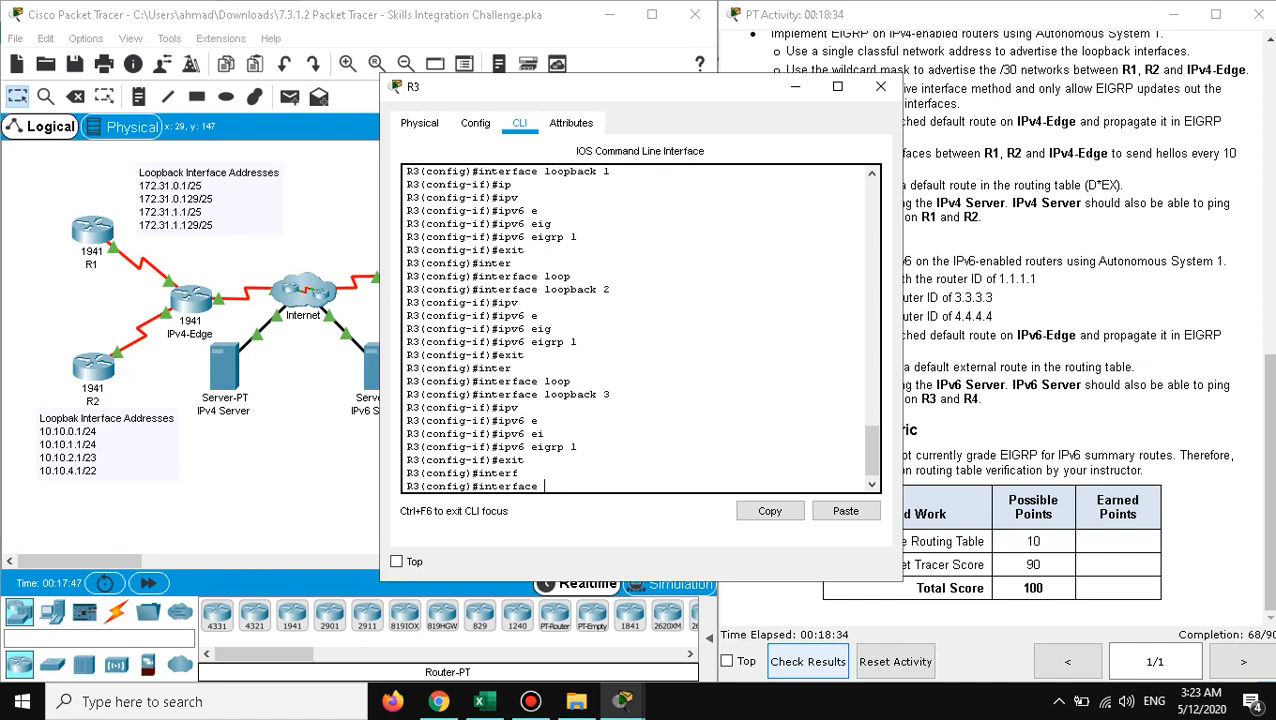
type("ser")
key("Tab")
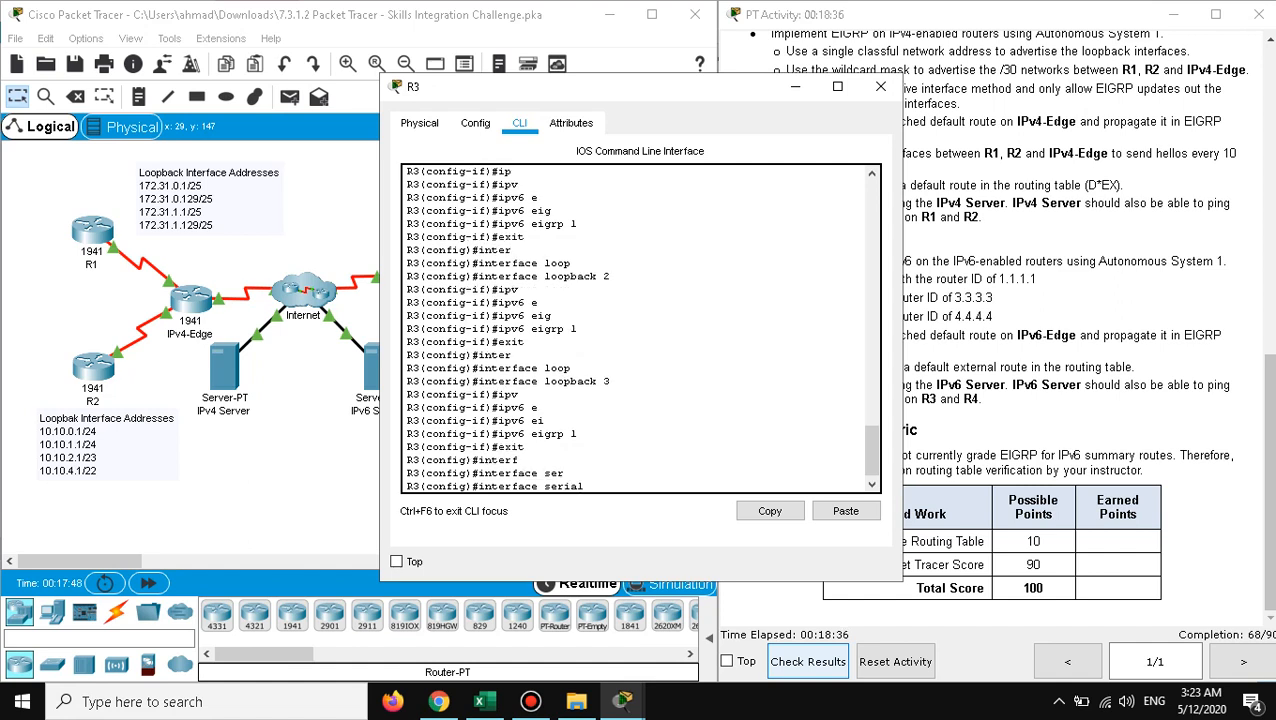
type("0/0/0")
key("Return")
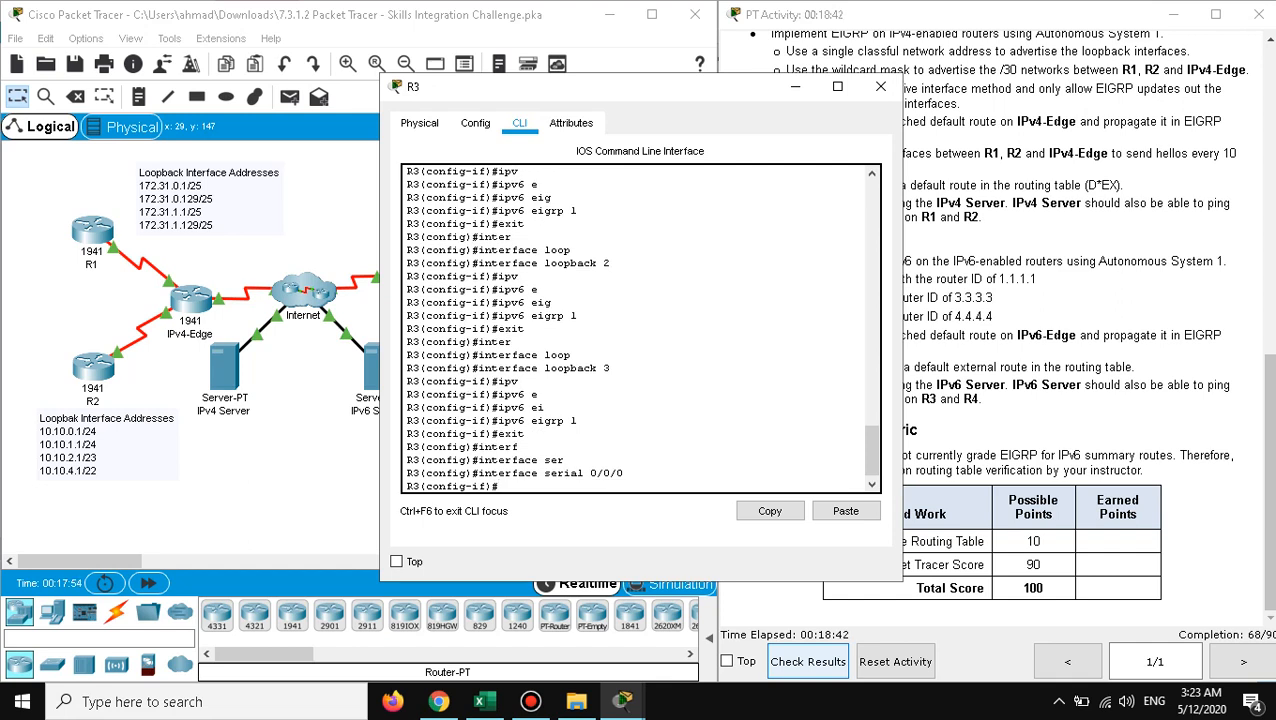
type("ipv")
key("Tab")
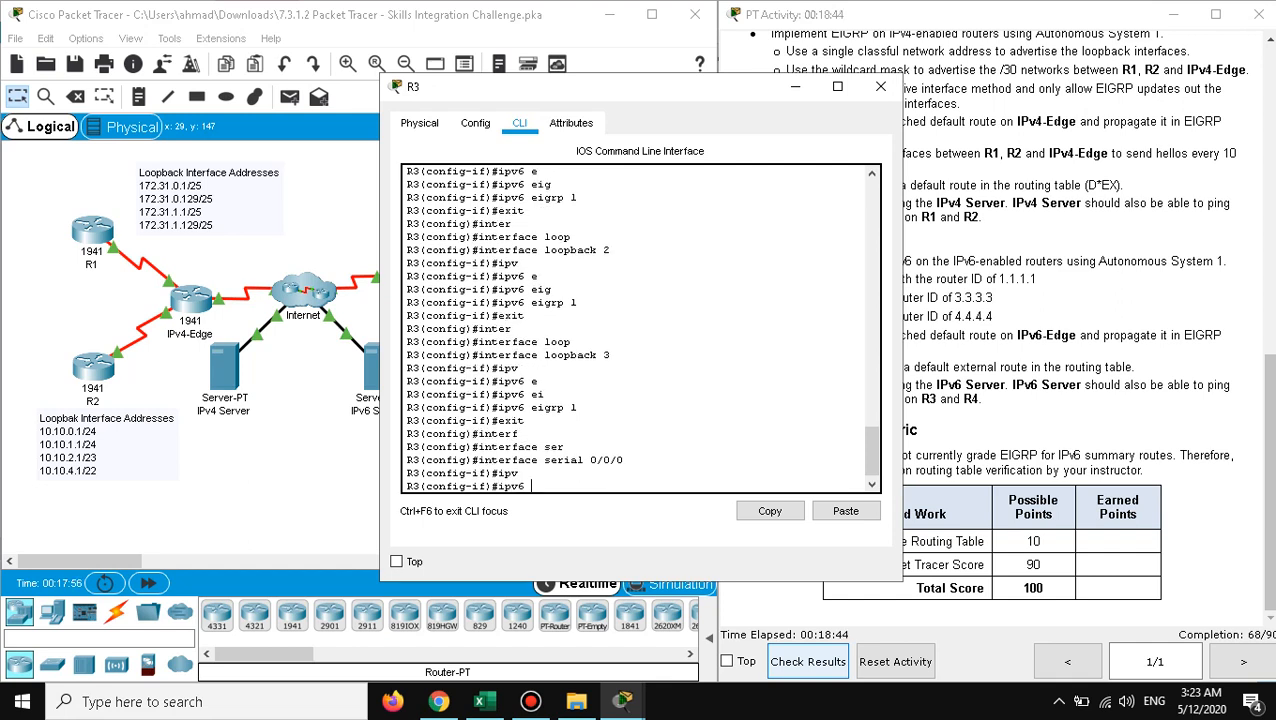
type("e")
key("Tab")
type("i")
key("Tab")
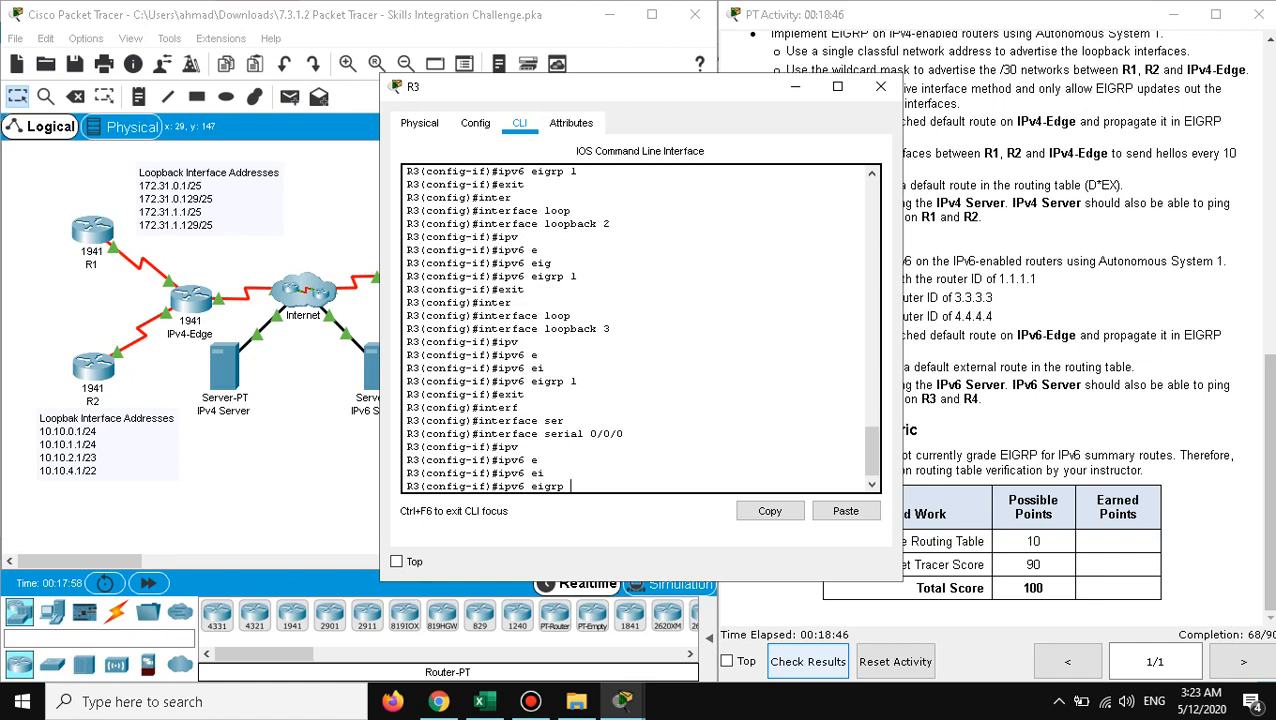
type("1")
key("Return")
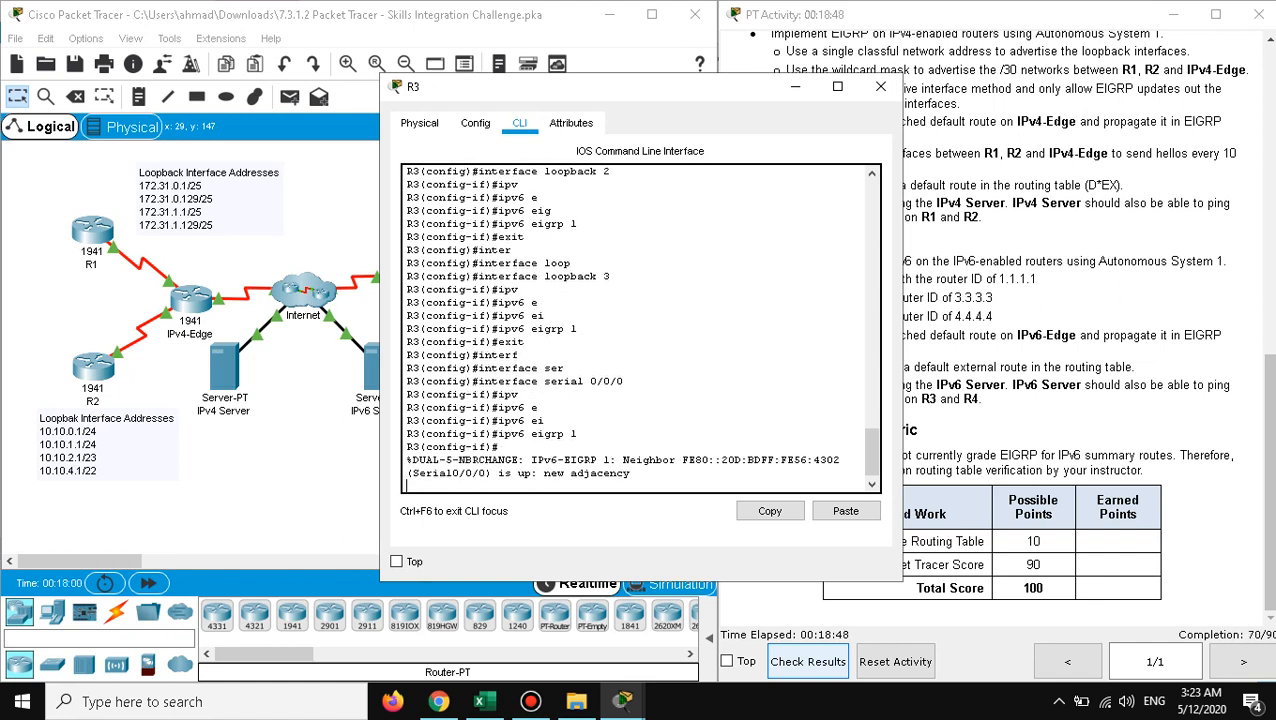
key("Return")
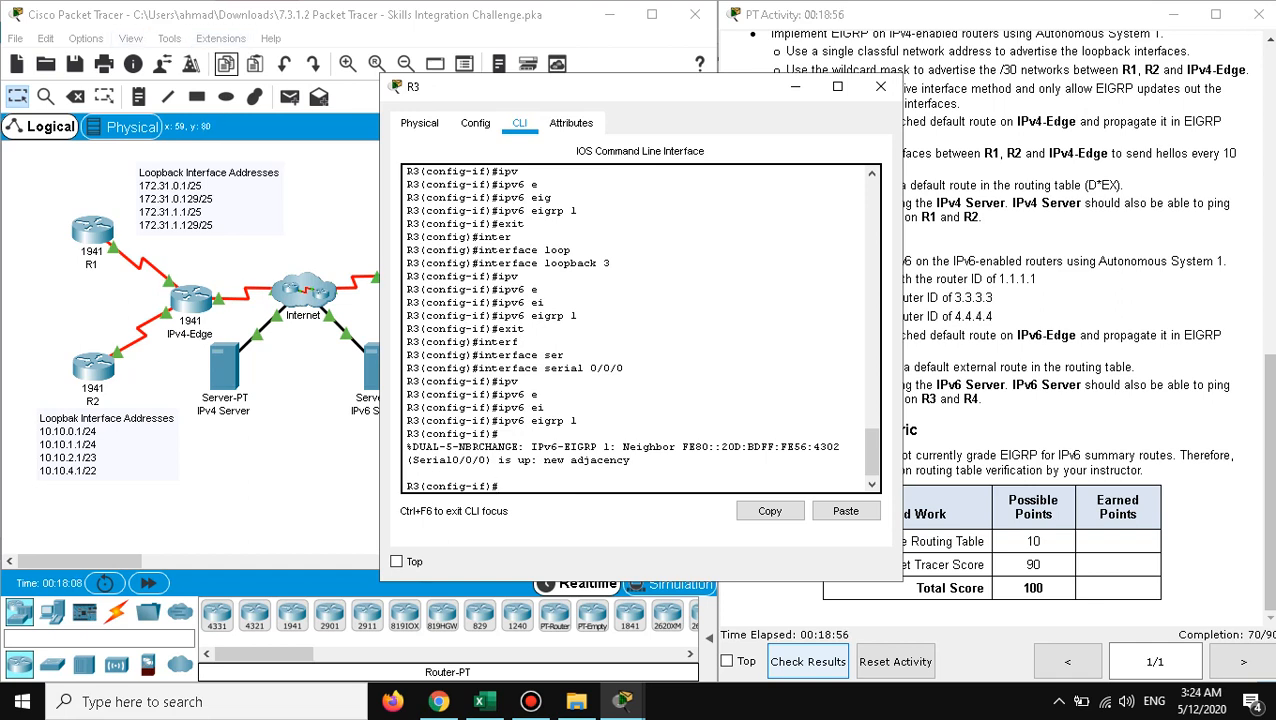
left_click(880, 86)
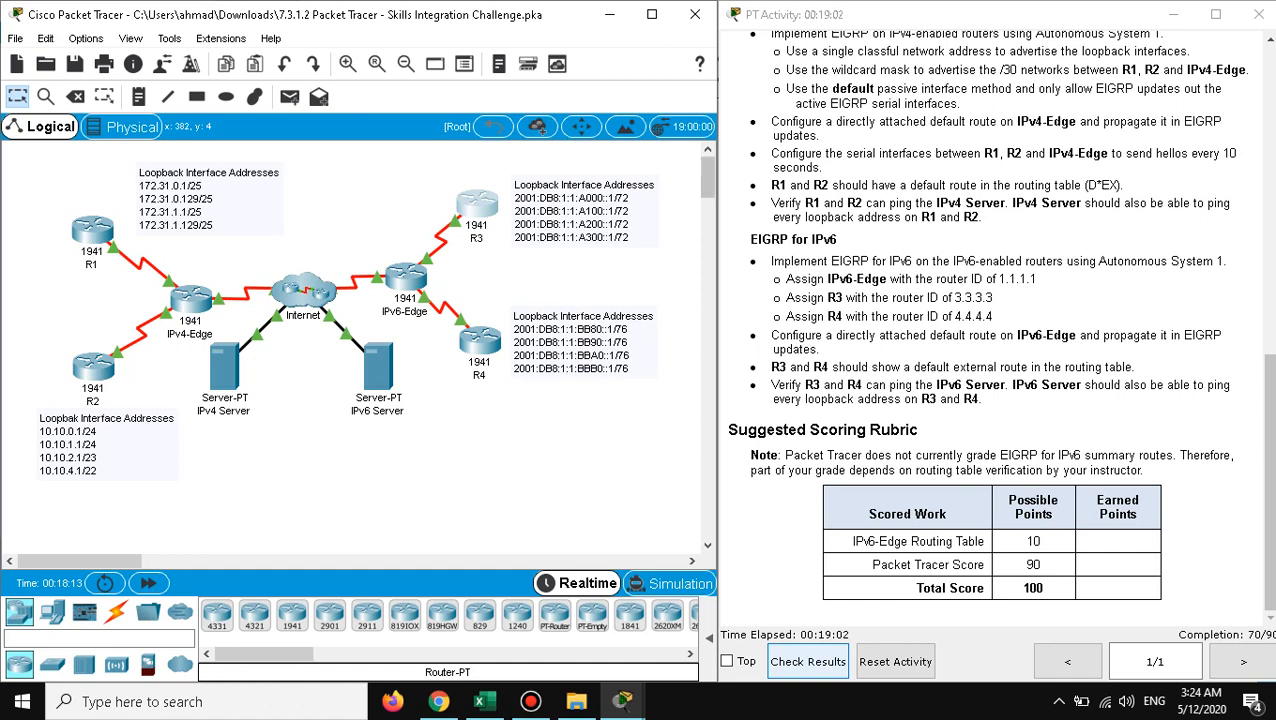
Step: Open router R4's command-line interface and start a console session at the user EXEC prompt
left_click(477, 203)
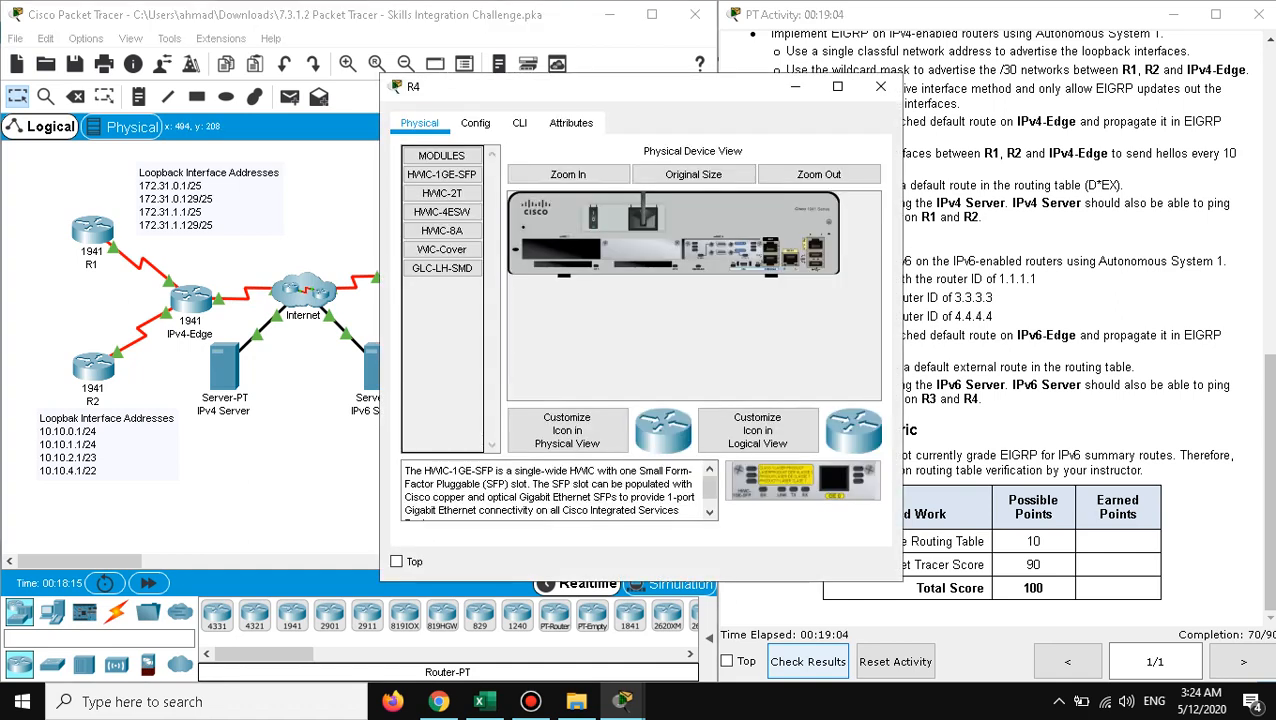
left_click(478, 122)
left_click(411, 377)
left_click(479, 345)
left_click(519, 123)
key("Return")
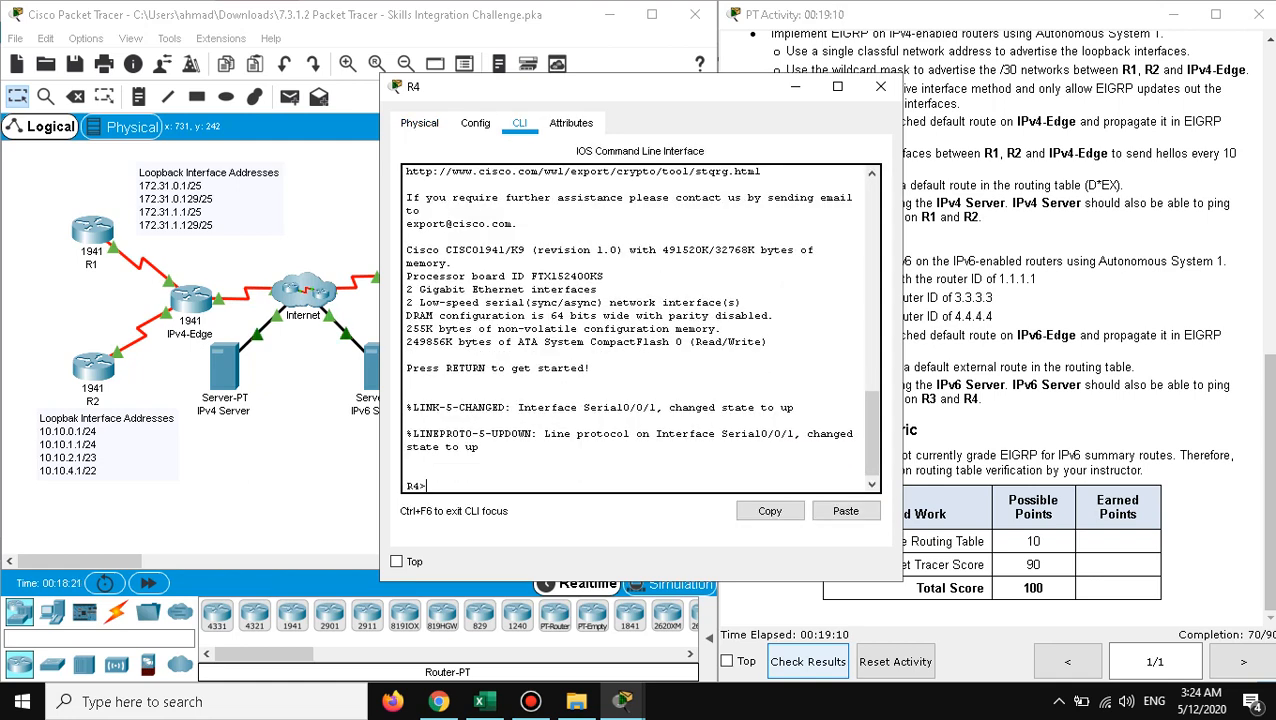
Step: Enter privileged EXEC mode on R4 and continue into global configuration mode with configure terminal
type("en")
key("Tab")
key("Return")
type("conf")
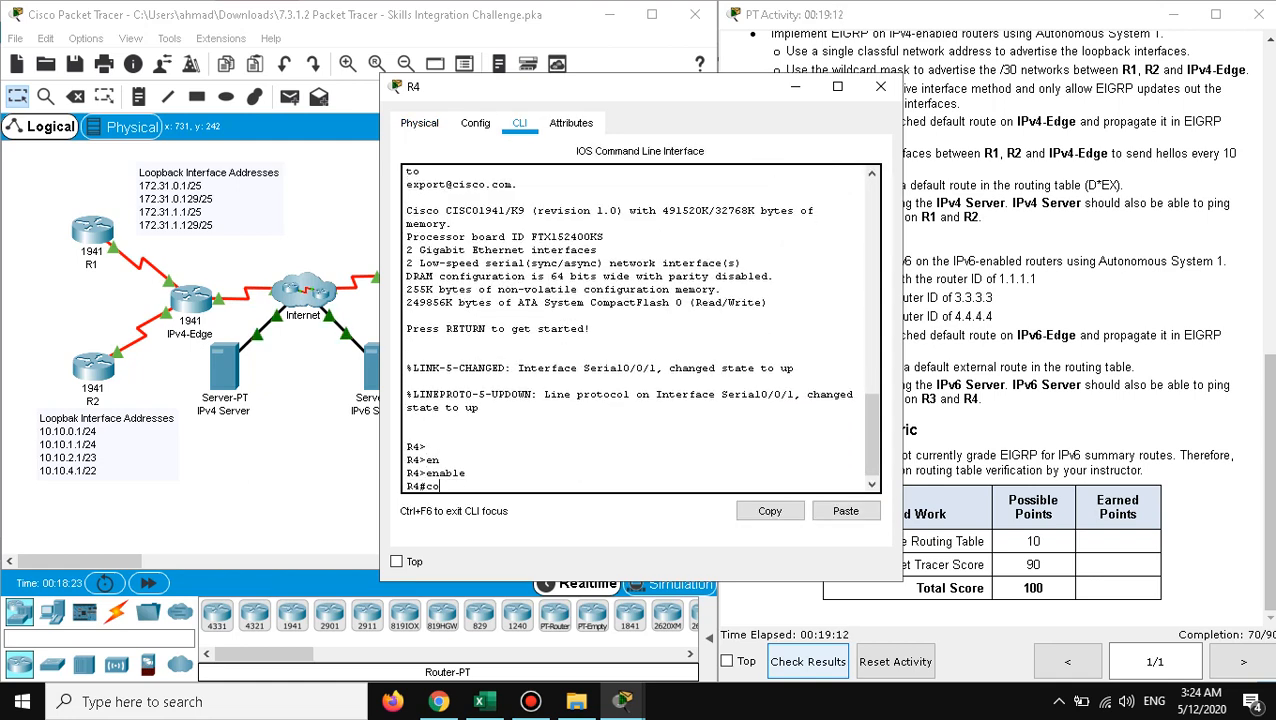
key("Tab")
type("ter")
key("Tab")
key("Return")
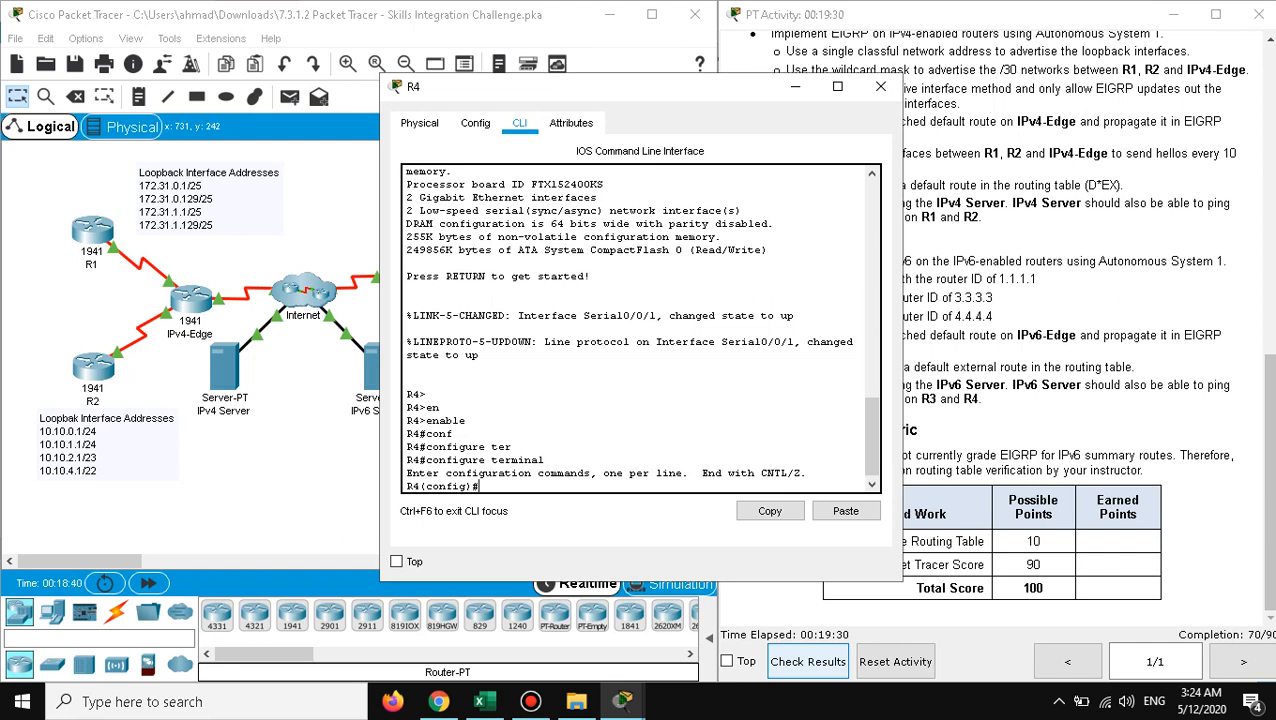
Step: Enable IPv6 routing on R4 with the ipv6 unicast-routing command
type("ipv")
key("Tab")
type("unic")
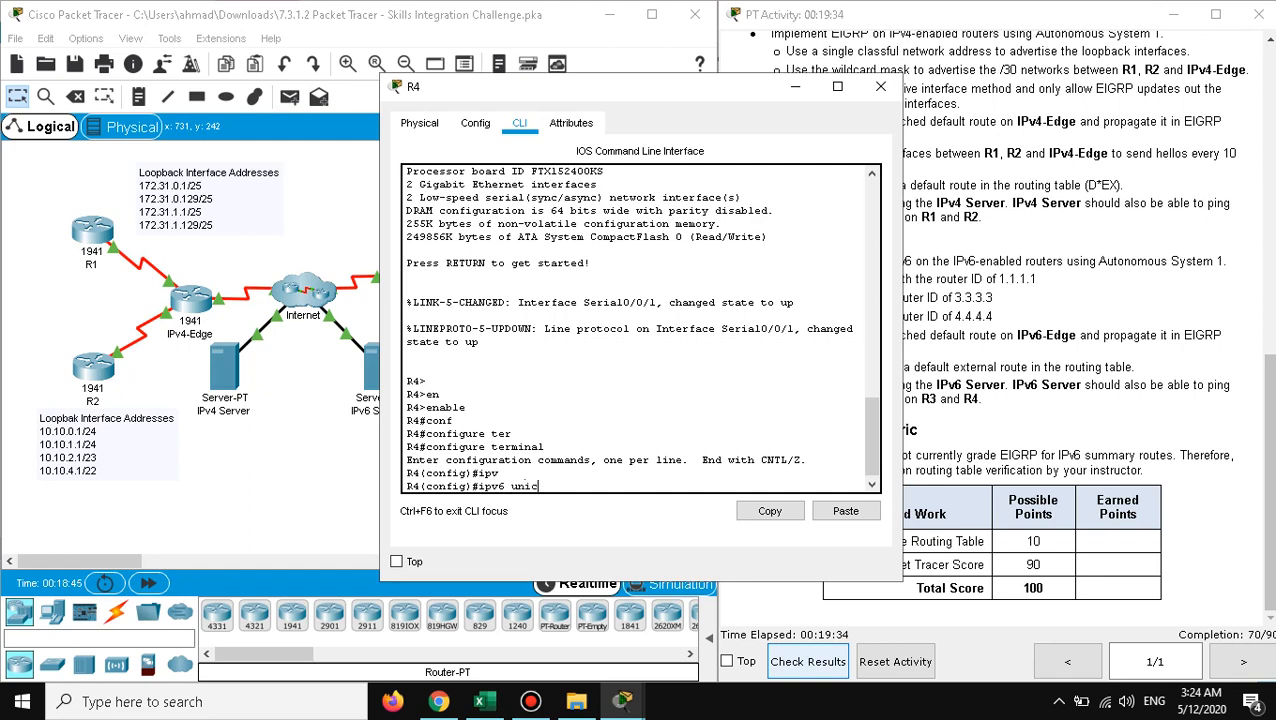
key("Tab")
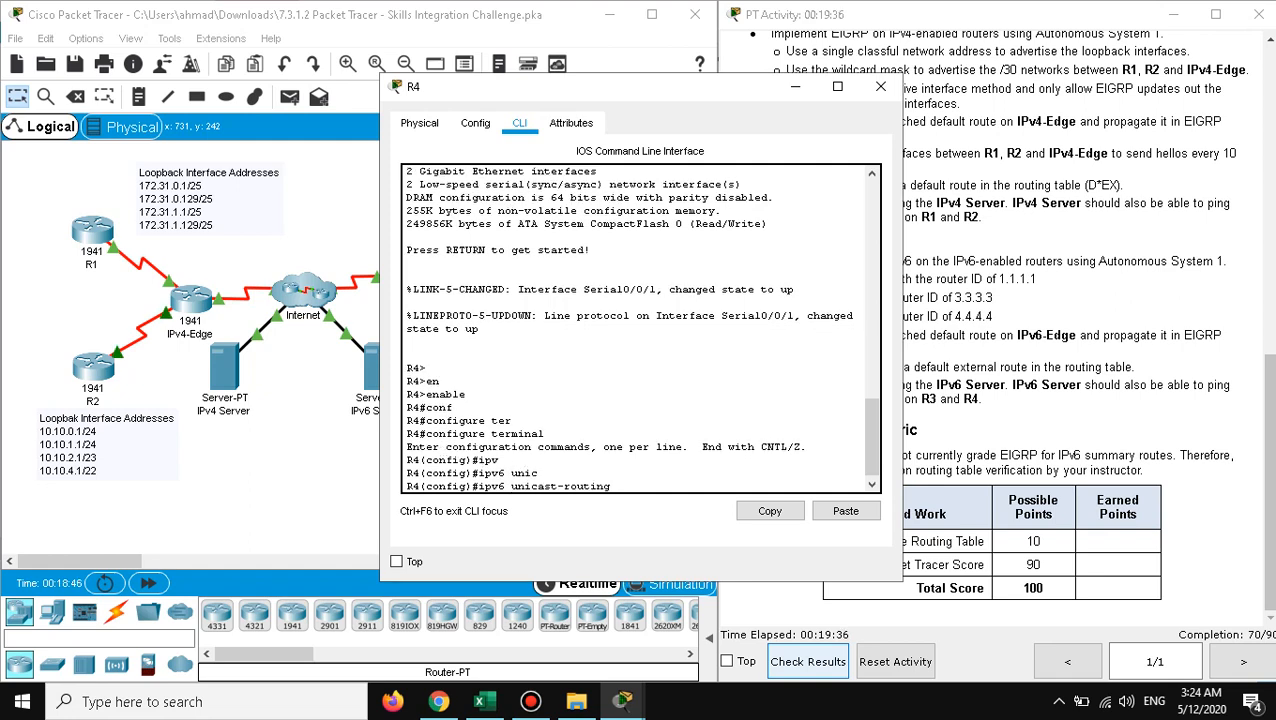
key("Return")
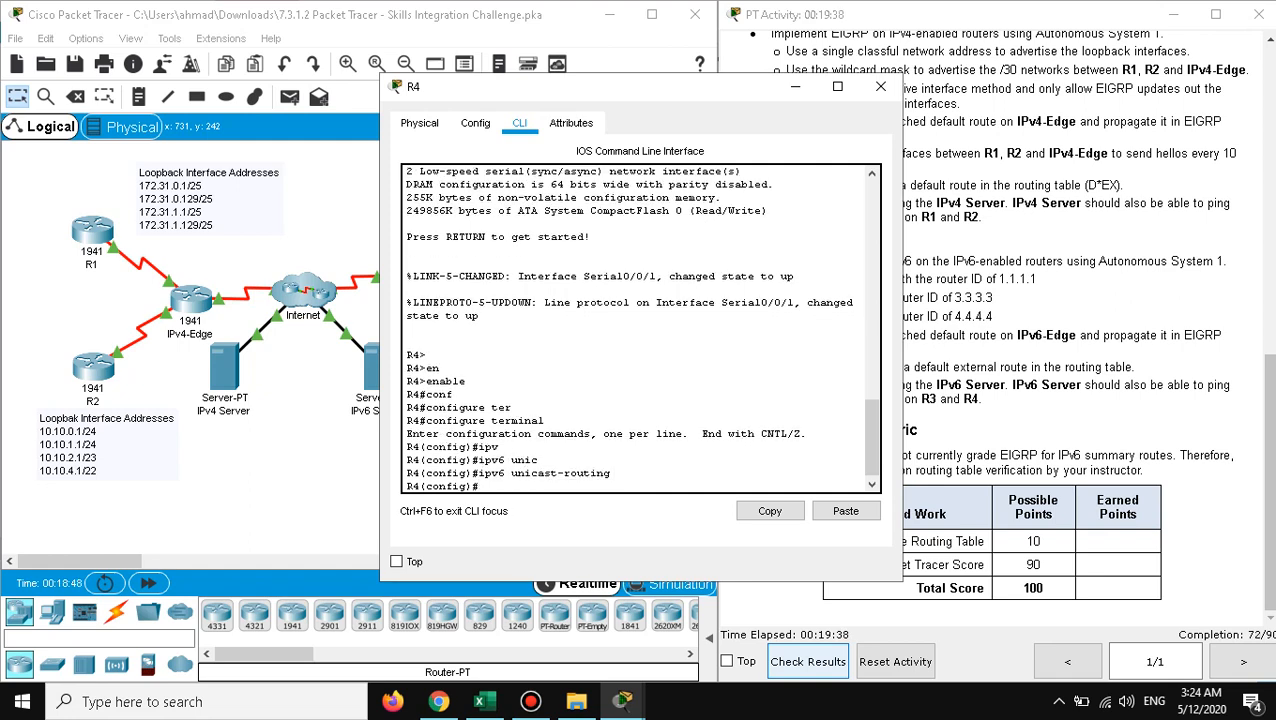
Step: Create the EIGRP for IPv6 routing process on R4 using autonomous system 1 with ipv6 router eigrp 1
type("ipv")
key("Tab")
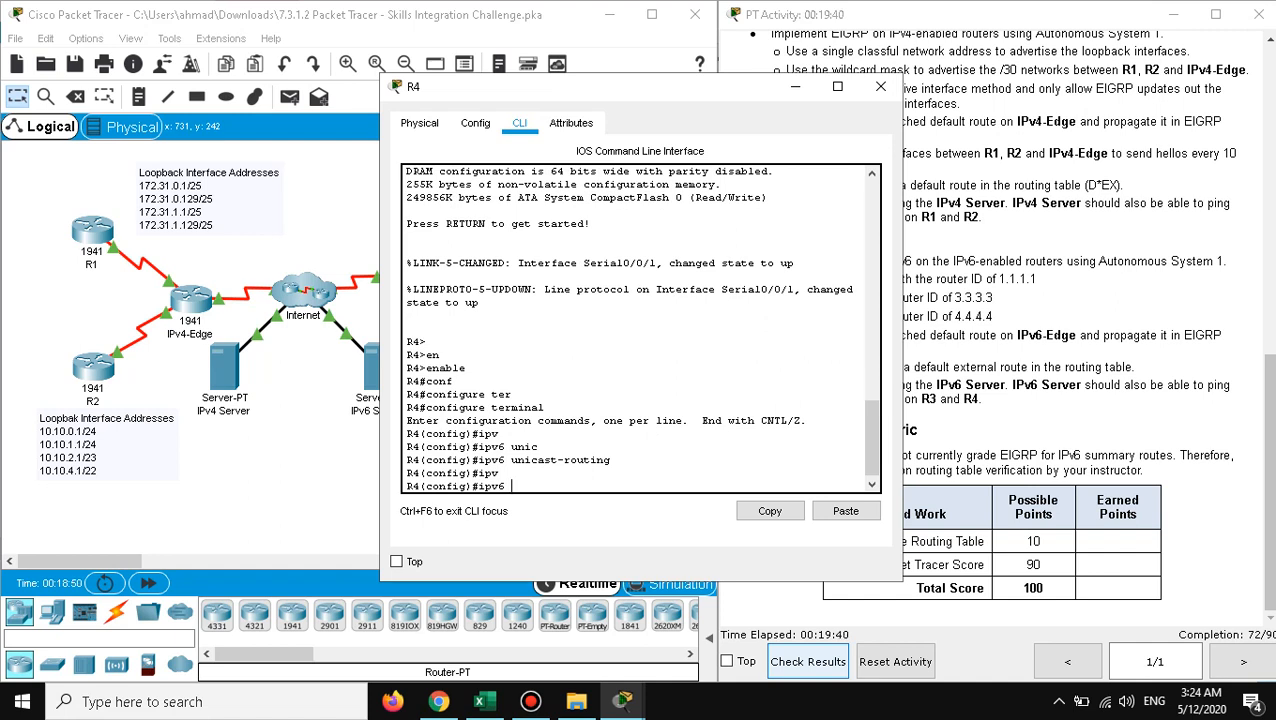
type("a")
key("BackSpace")
type("e")
key("Tab")
type("ig")
key("Tab")
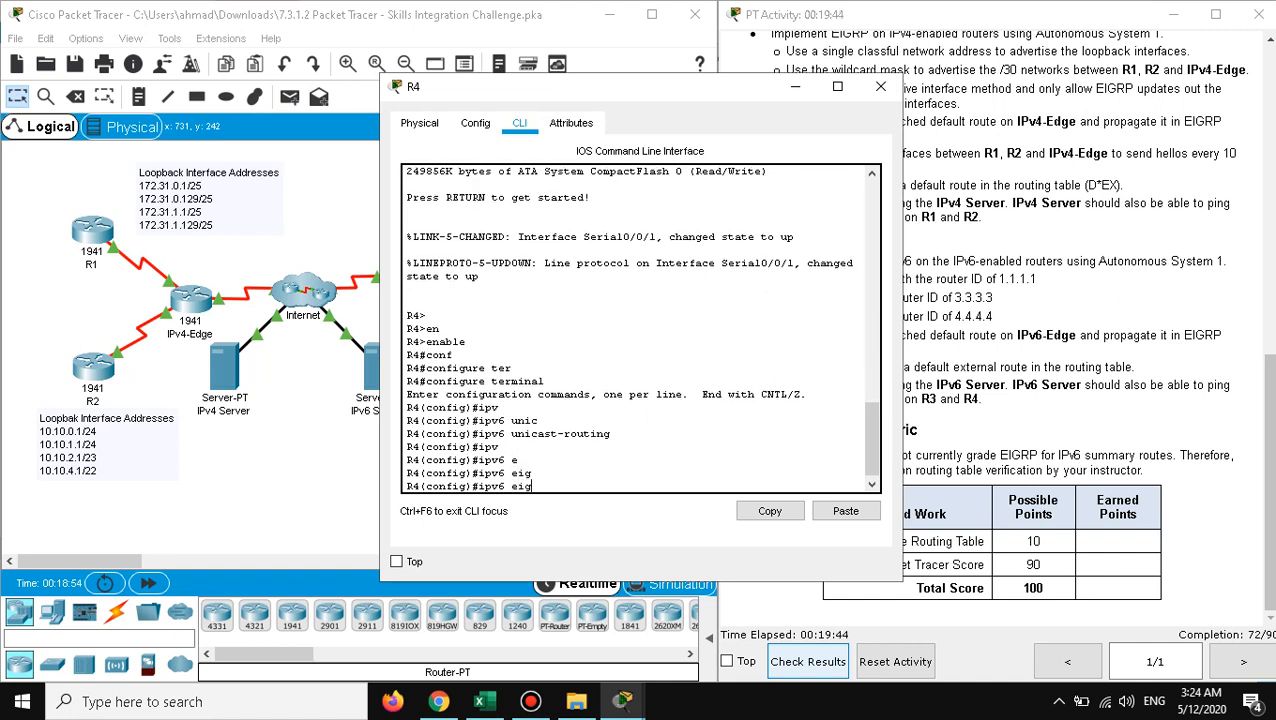
key("BackSpace")
key("BackSpace")
key("BackSpace")
type("router")
key("Tab")
type("e")
key("Tab")
type("igrp 1")
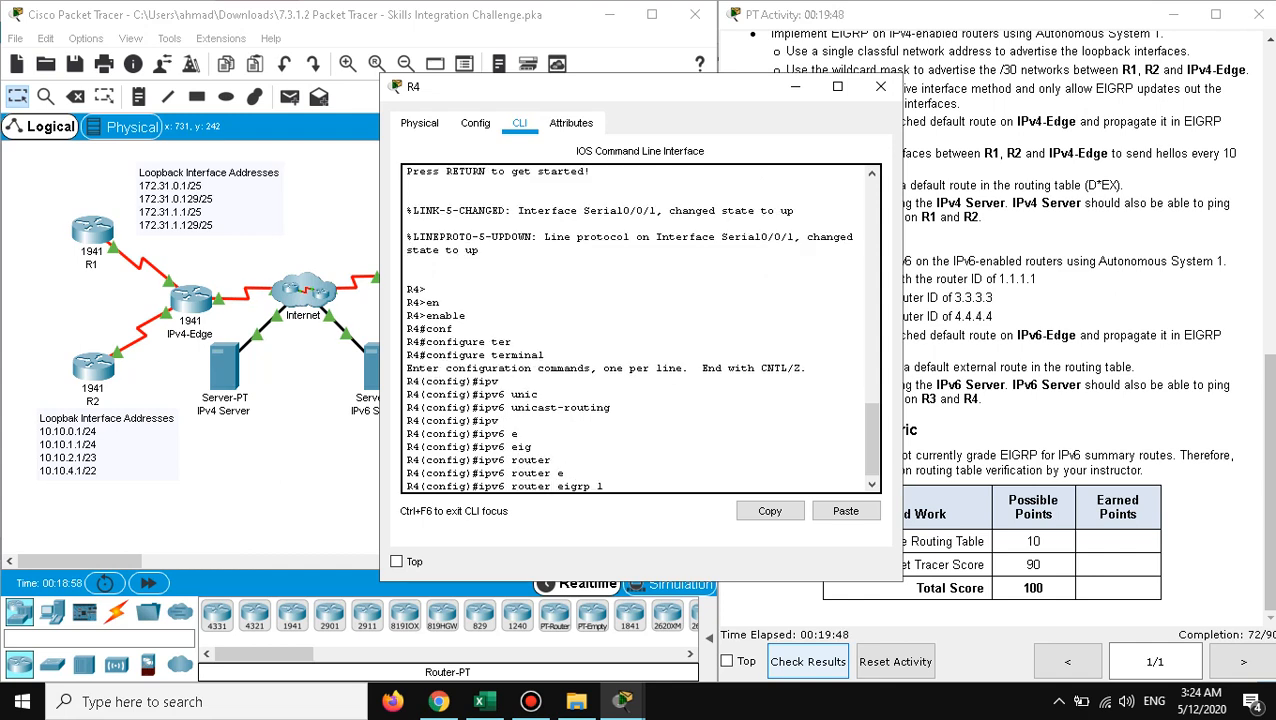
key("Return")
Step: Assign router ID 4.4.4.4 to R4's EIGRP for IPv6 process with the eigrp router-id command
type("ei")
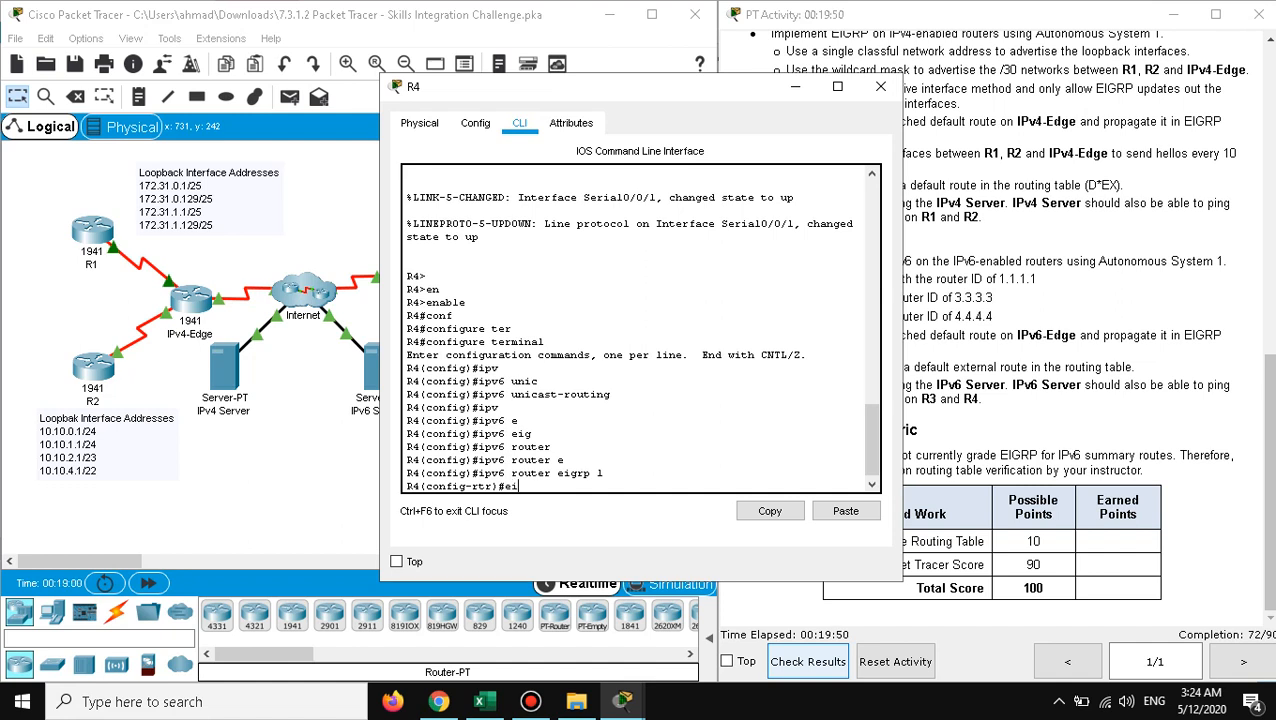
key("Tab")
type("ro")
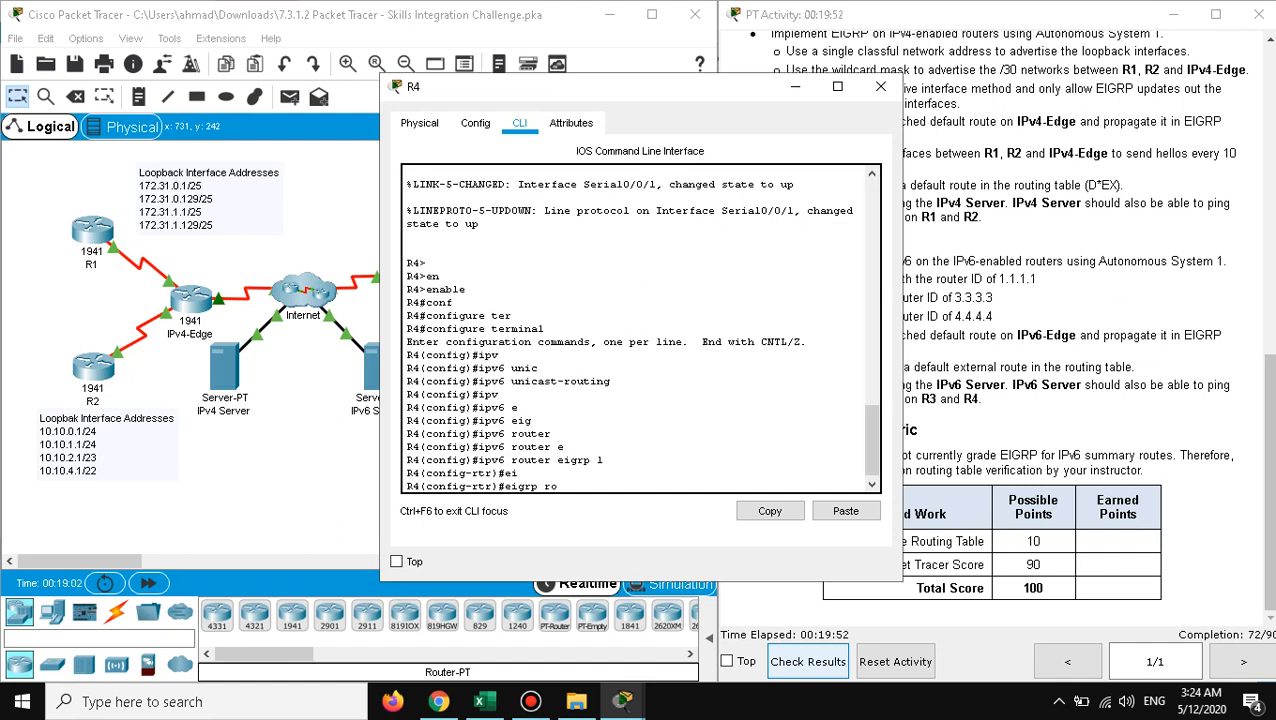
type("uter")
key("Tab")
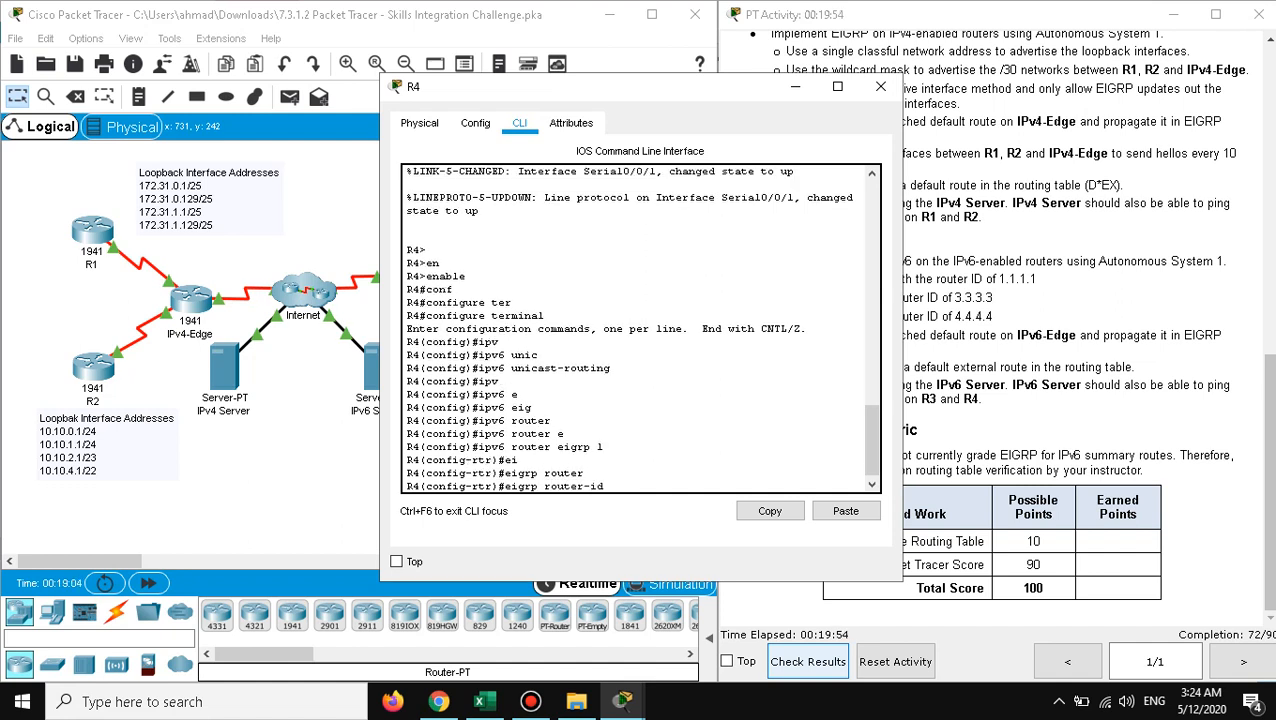
type("4.4.4.4")
key("Return")
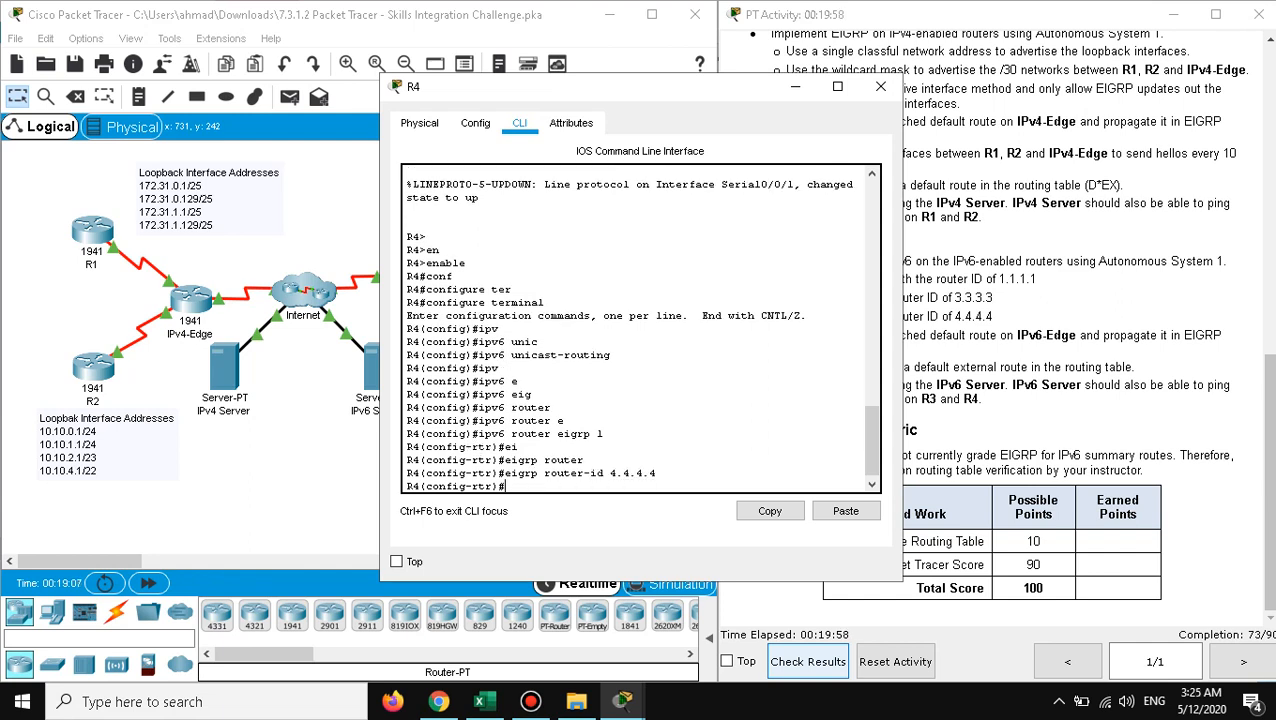
Step: Activate R4's EIGRP for IPv6 process with no shutdown, and exit to global configuration mode
type("no shut")
key("Tab")
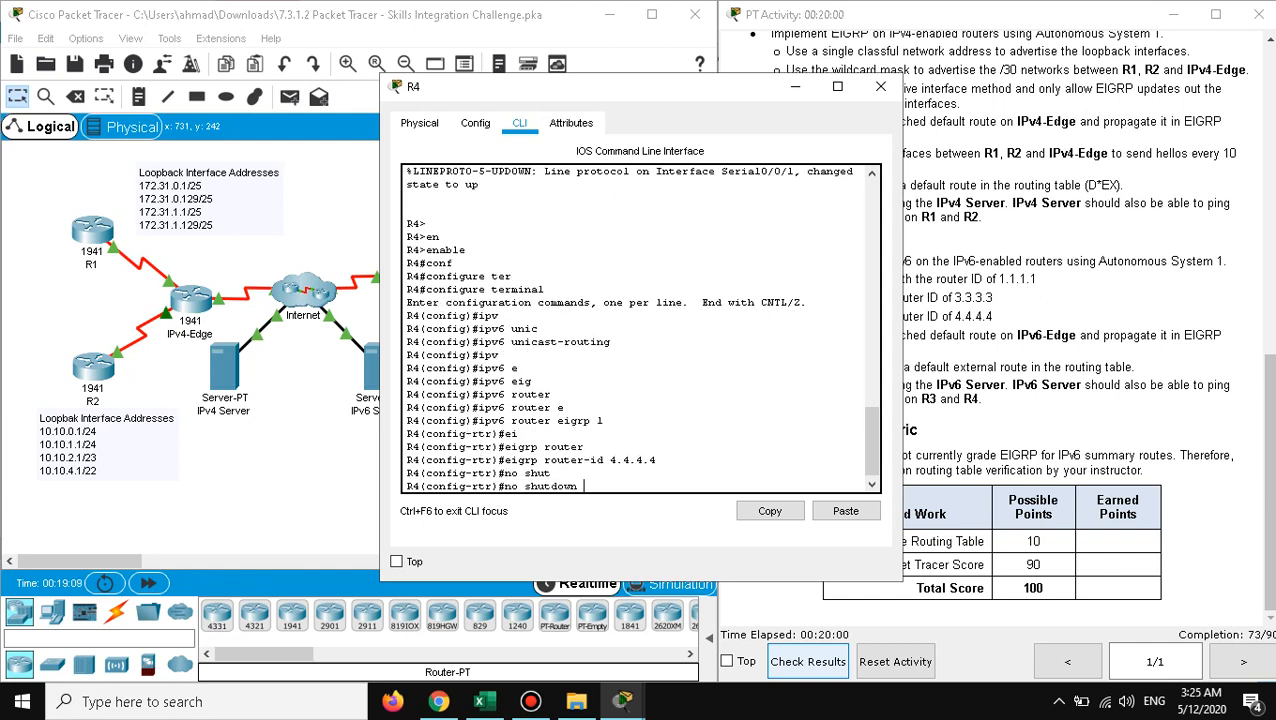
key("Return")
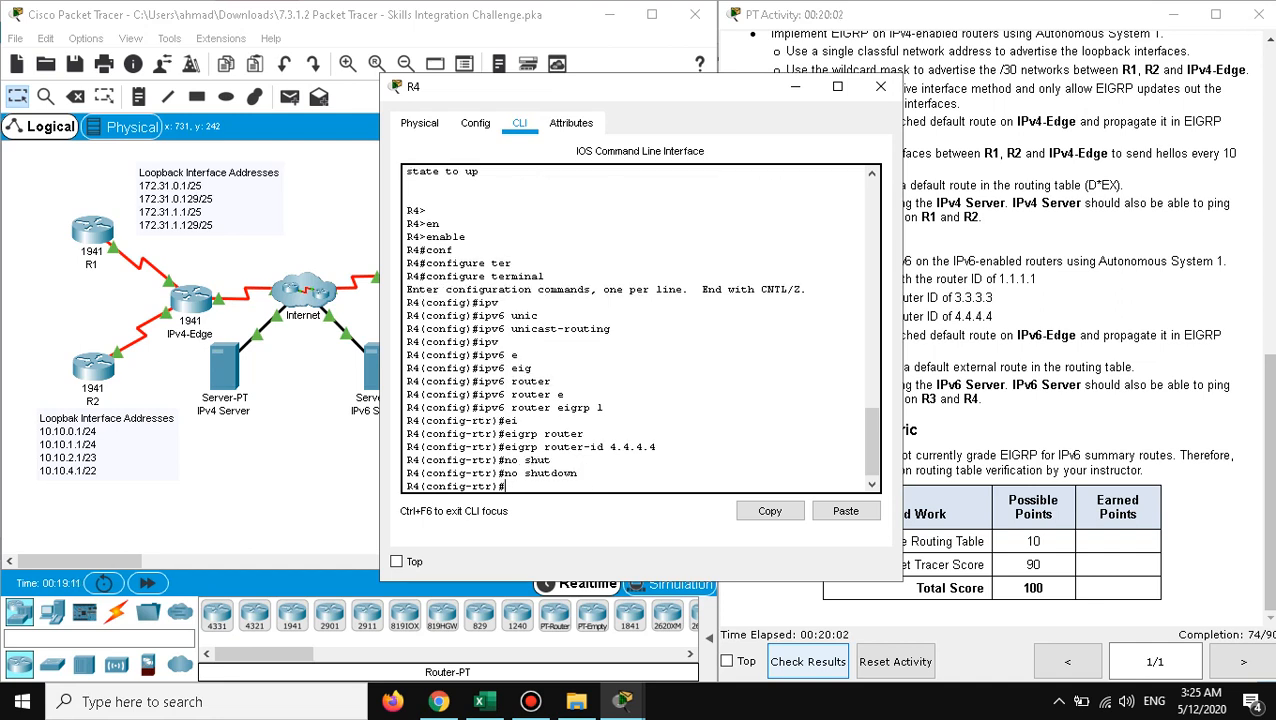
type("exit")
key("Return")
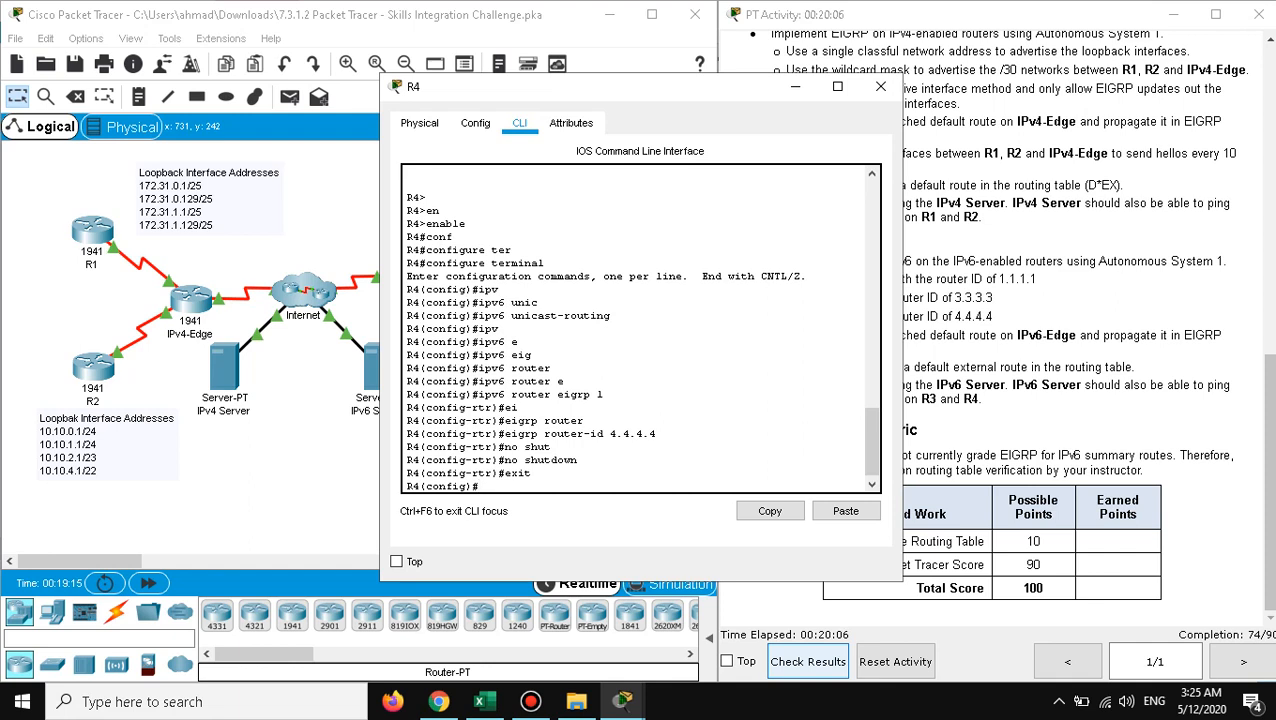
Step: Enable EIGRP for IPv6 on R4's loopback 8 interface with ipv6 eigrp 1, and exit to global configuration mode
type("inter")
key("Tab")
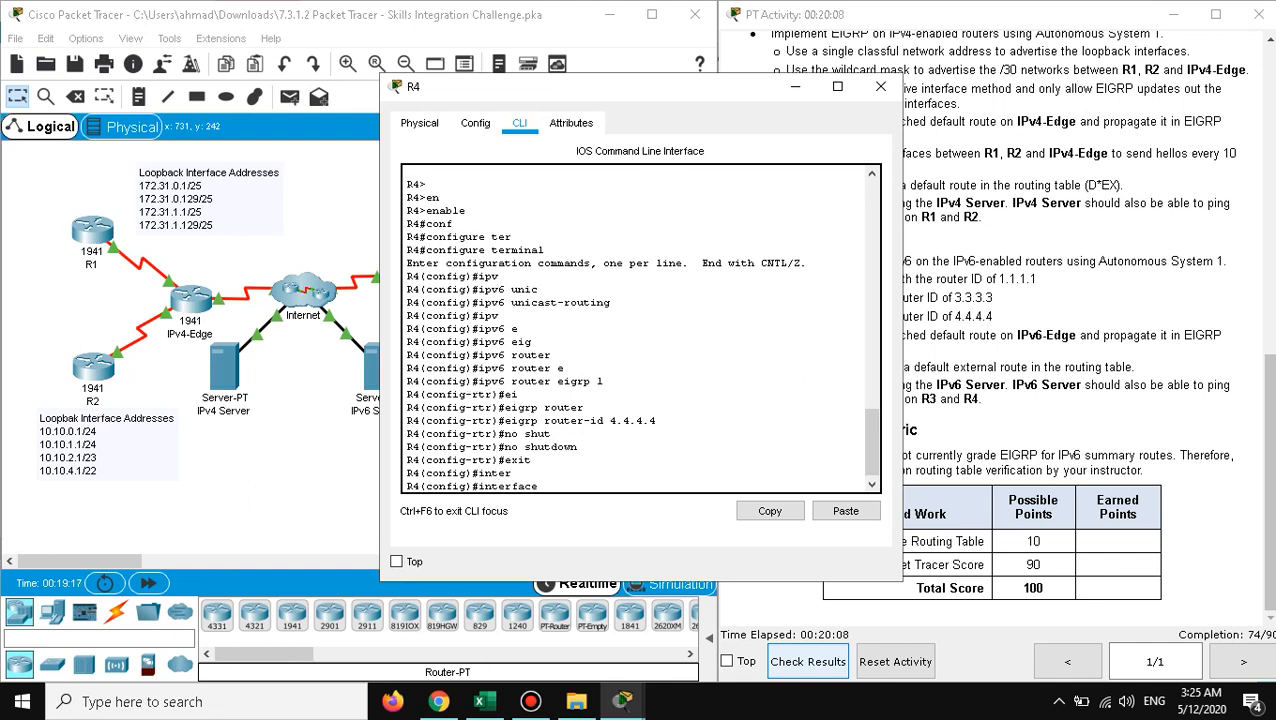
type("lop")
key("Tab")
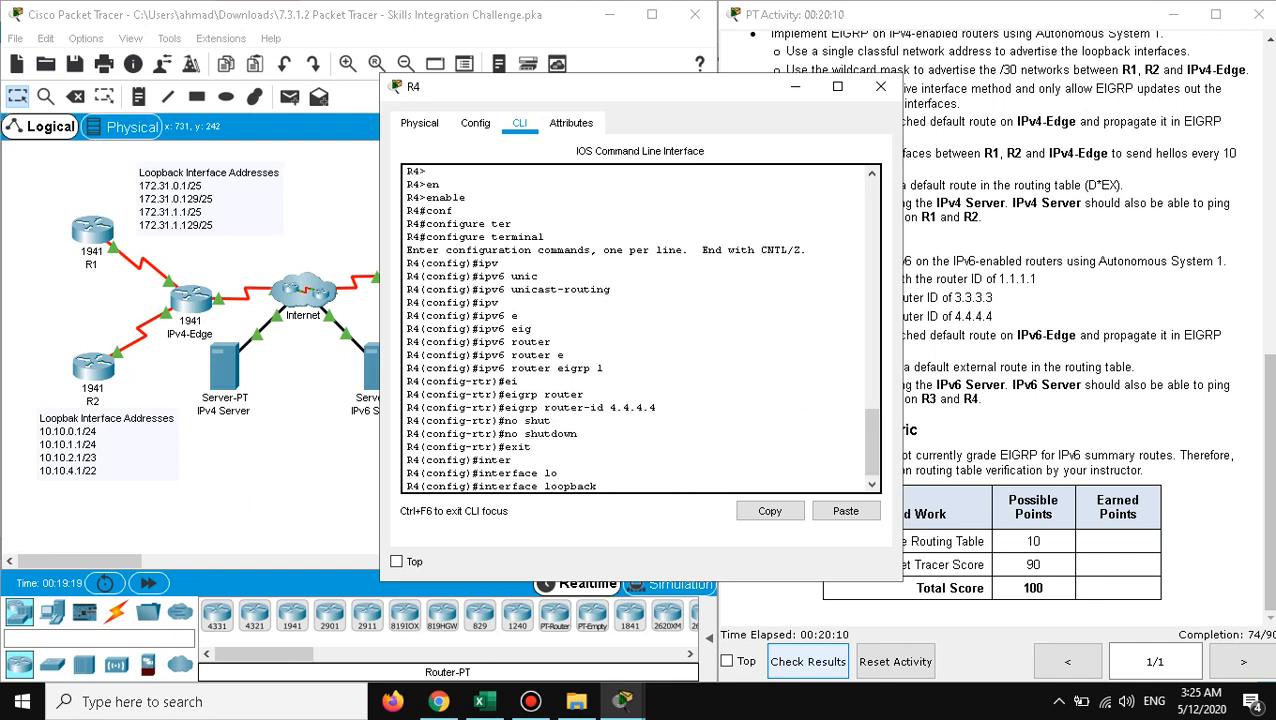
type("8")
key("Return")
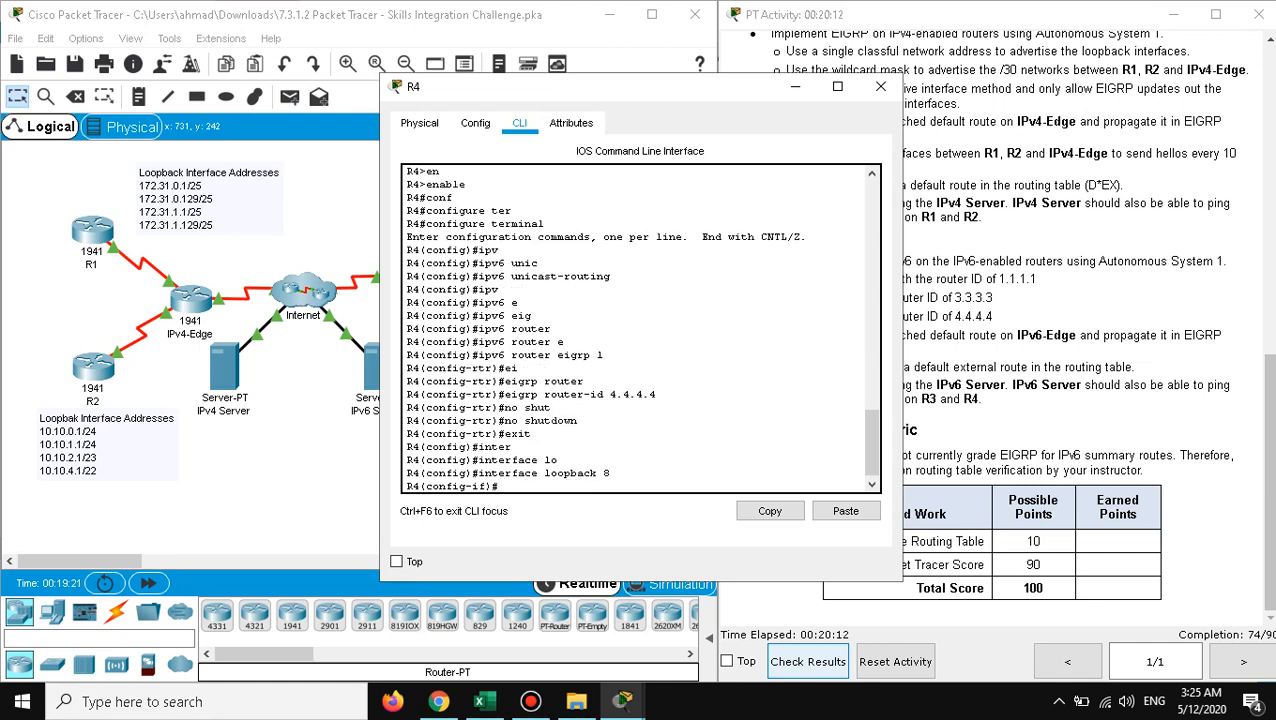
type("ipv")
key("Tab")
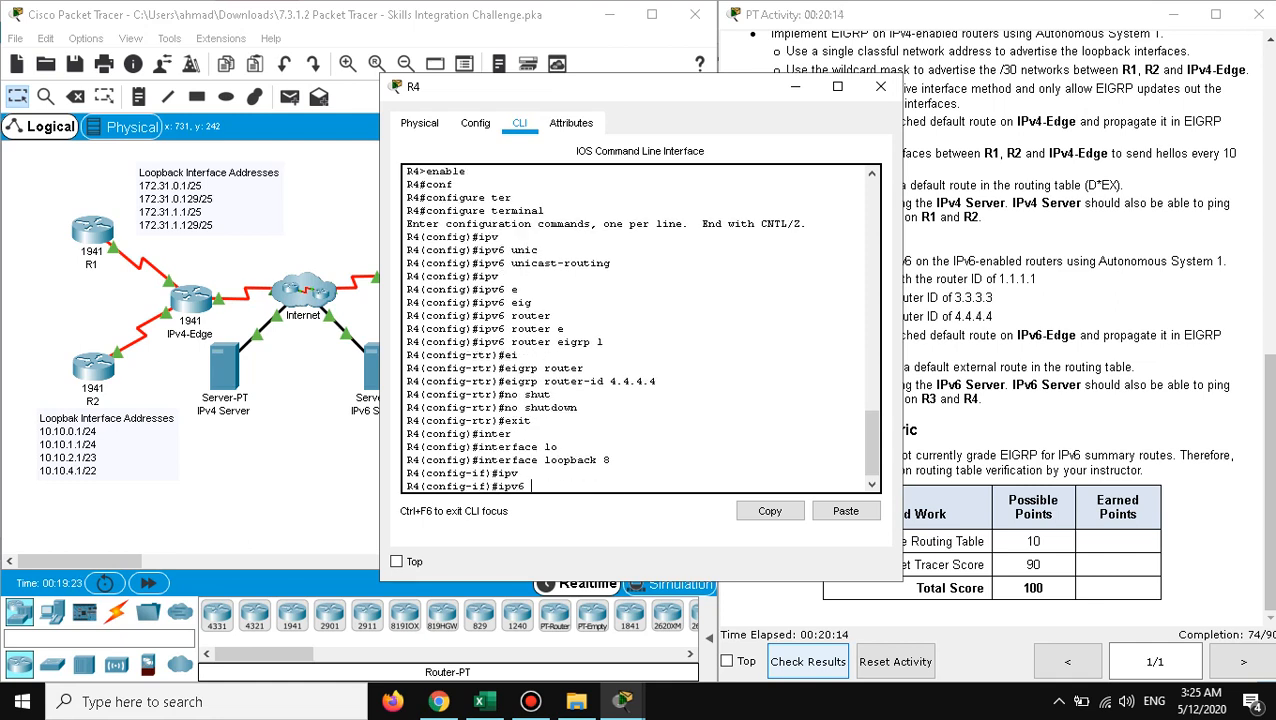
type("ei")
key("Tab")
type("1")
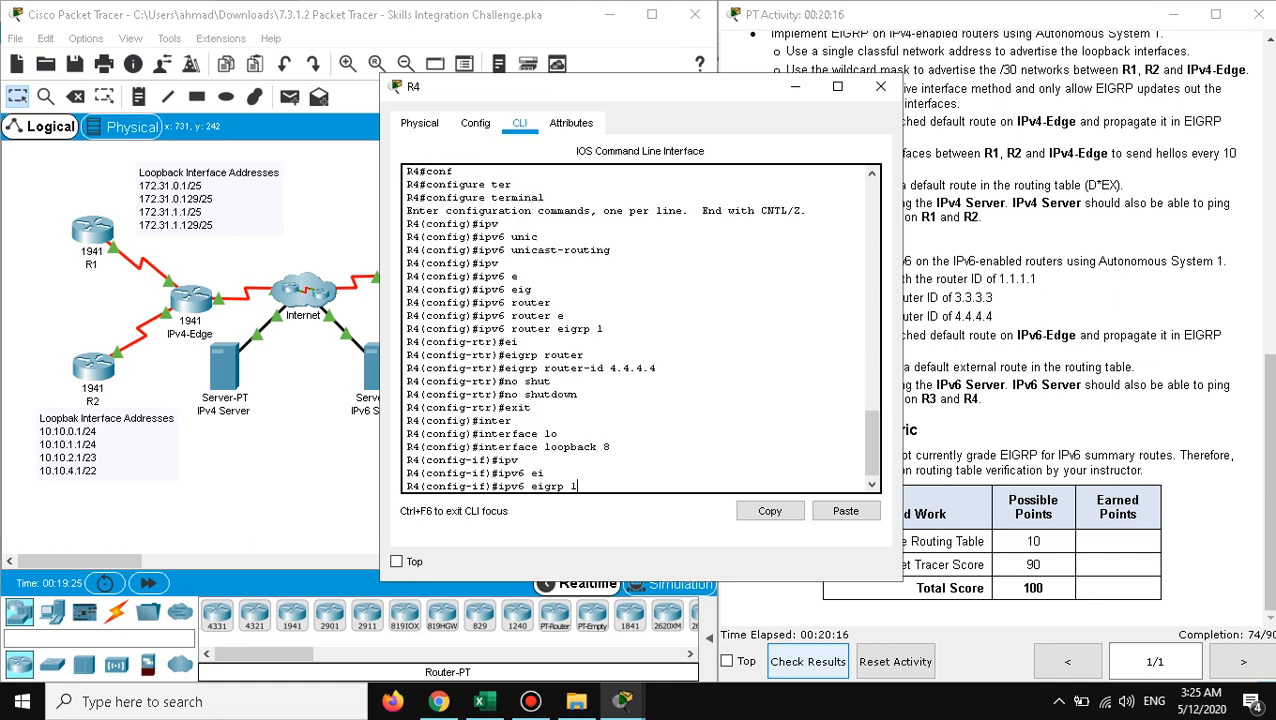
key("Return")
type("exit")
key("Return")
Step: Enable EIGRP for IPv6 on R4's loopback 9 interface with ipv6 eigrp 1, and exit to global configuration mode
type("inter")
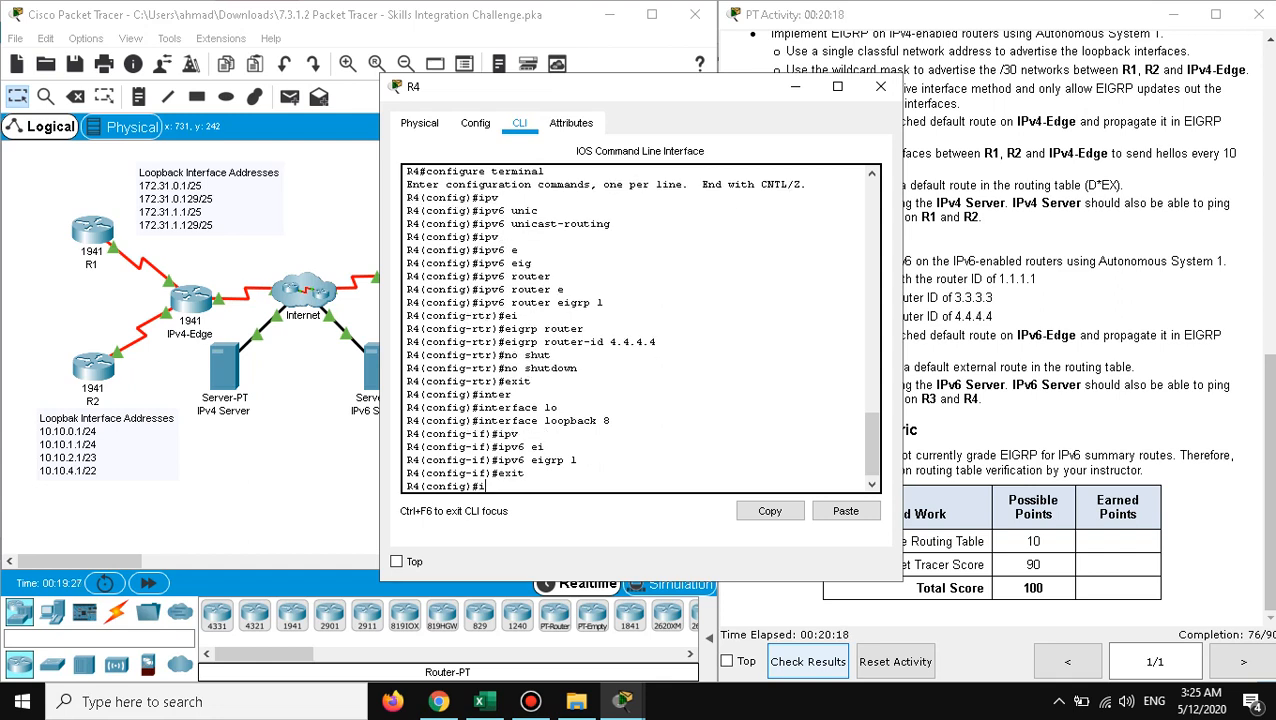
key("Tab")
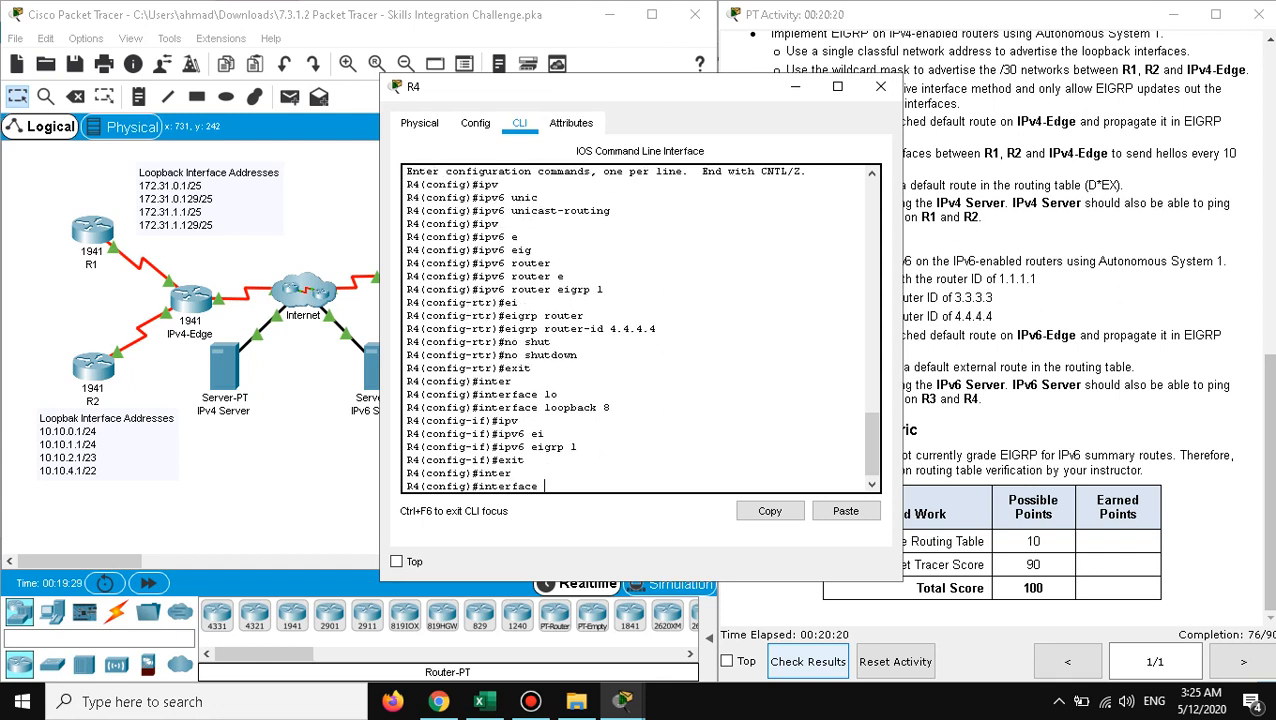
type("loo")
key("Tab")
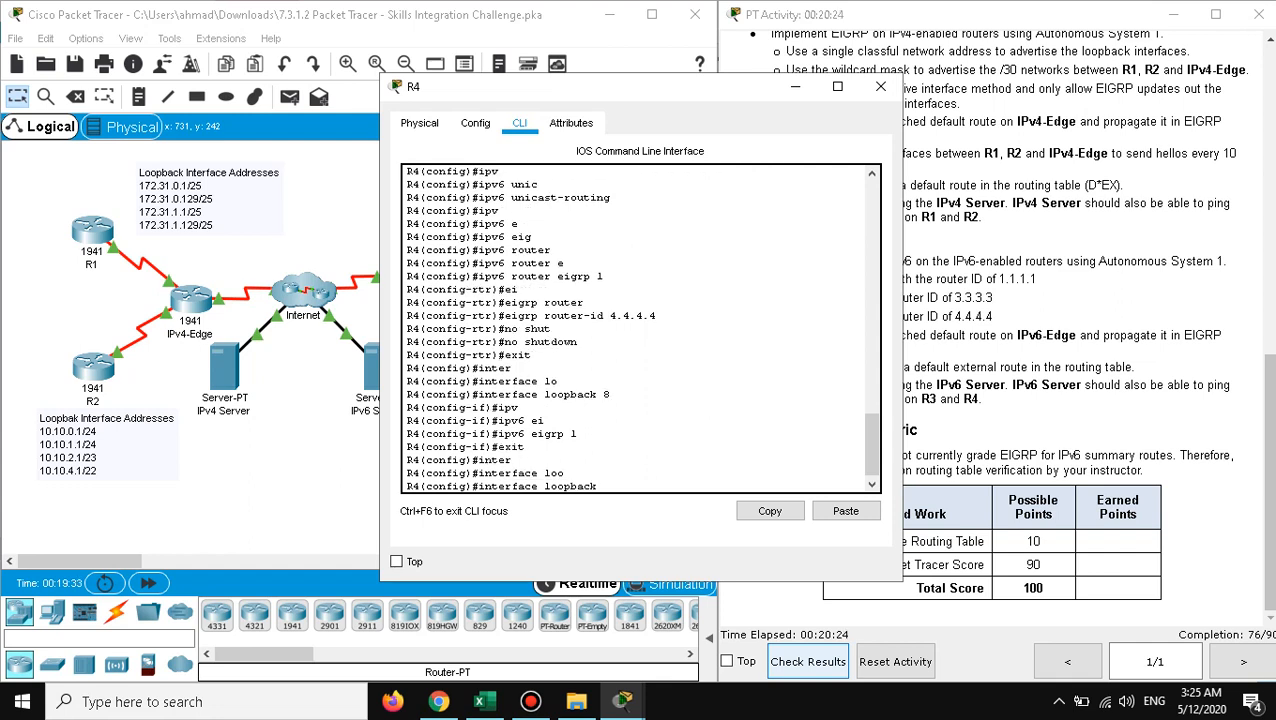
type("9")
key("Return")
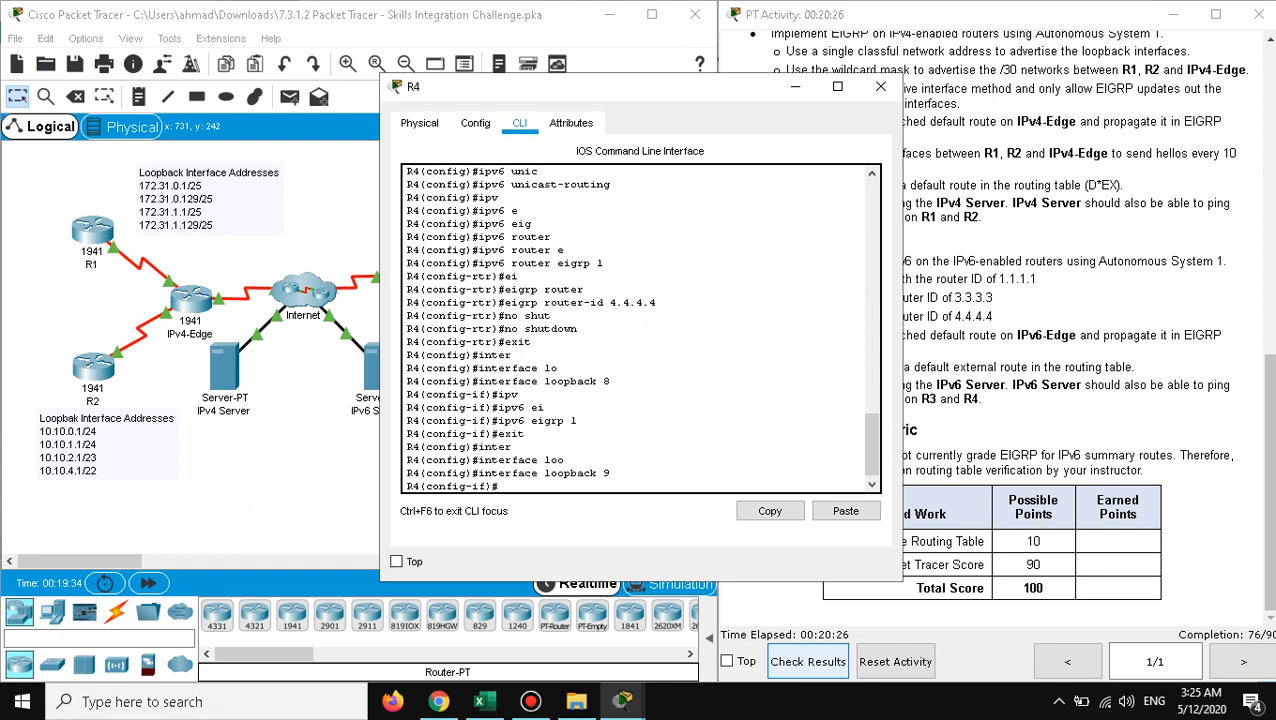
type("iv")
key("Tab")
key("BackSpace")
type("pv")
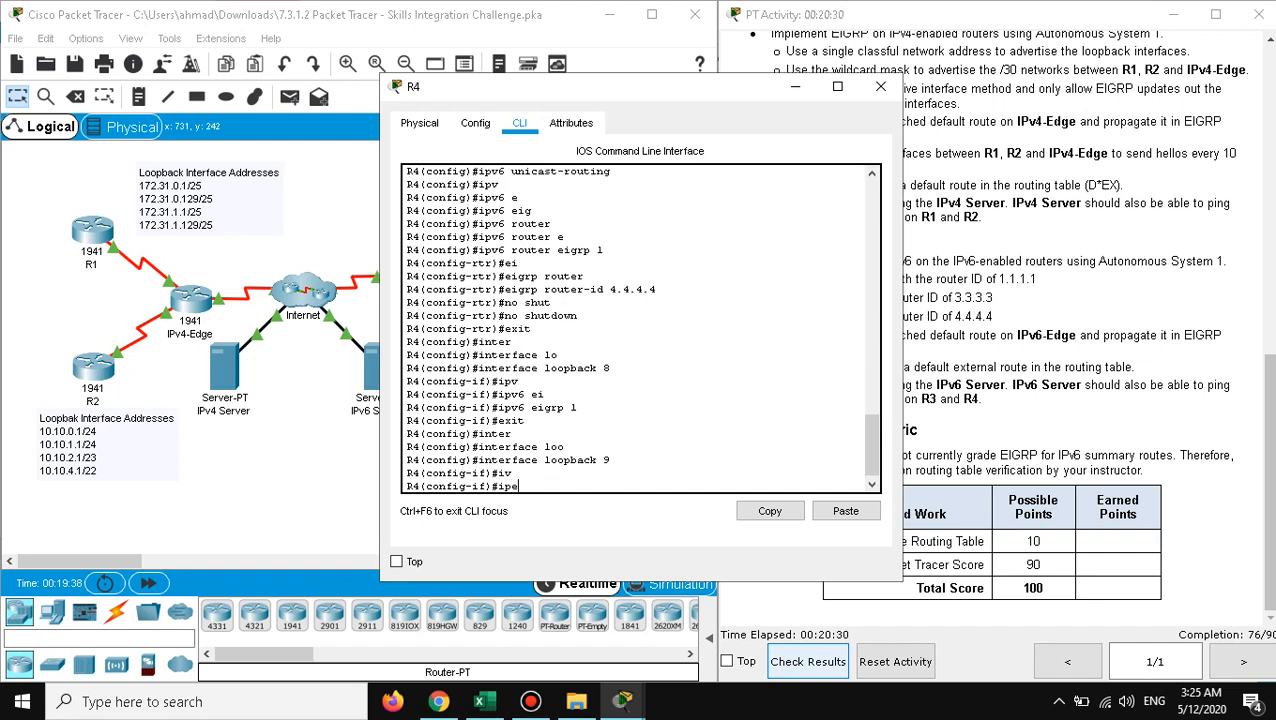
key("Tab")
type("6 ei")
key("Tab")
type("1")
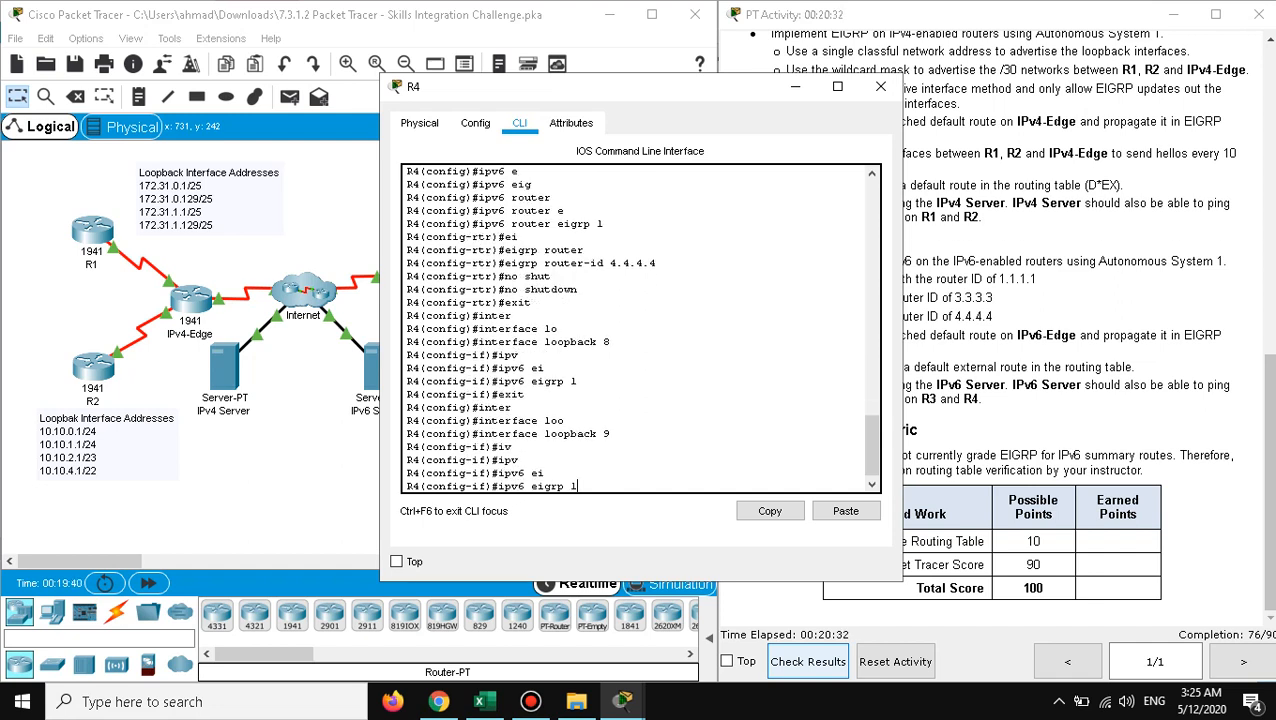
key("Return")
type("exit")
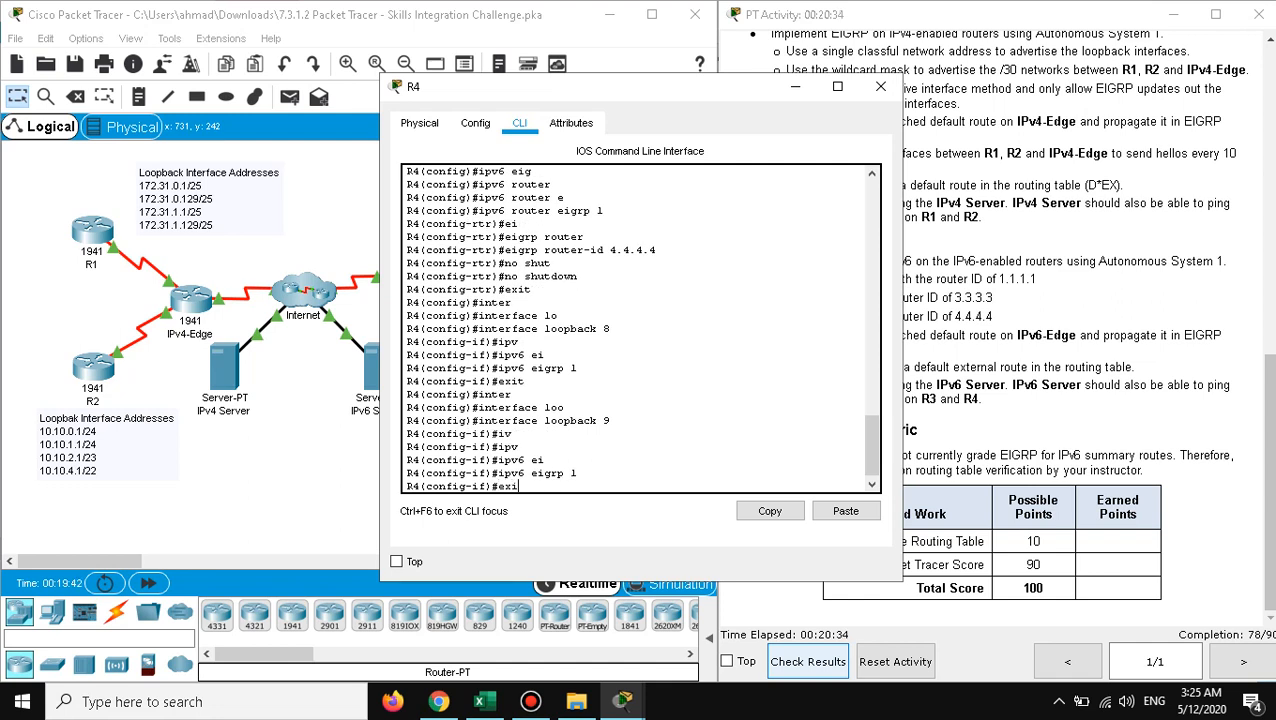
key("Return")
Step: Enable EIGRP for IPv6 on R4's loopback 10 interface with ipv6 eigrp 1, and exit to global configuration mode
type("inter")
key("Tab")
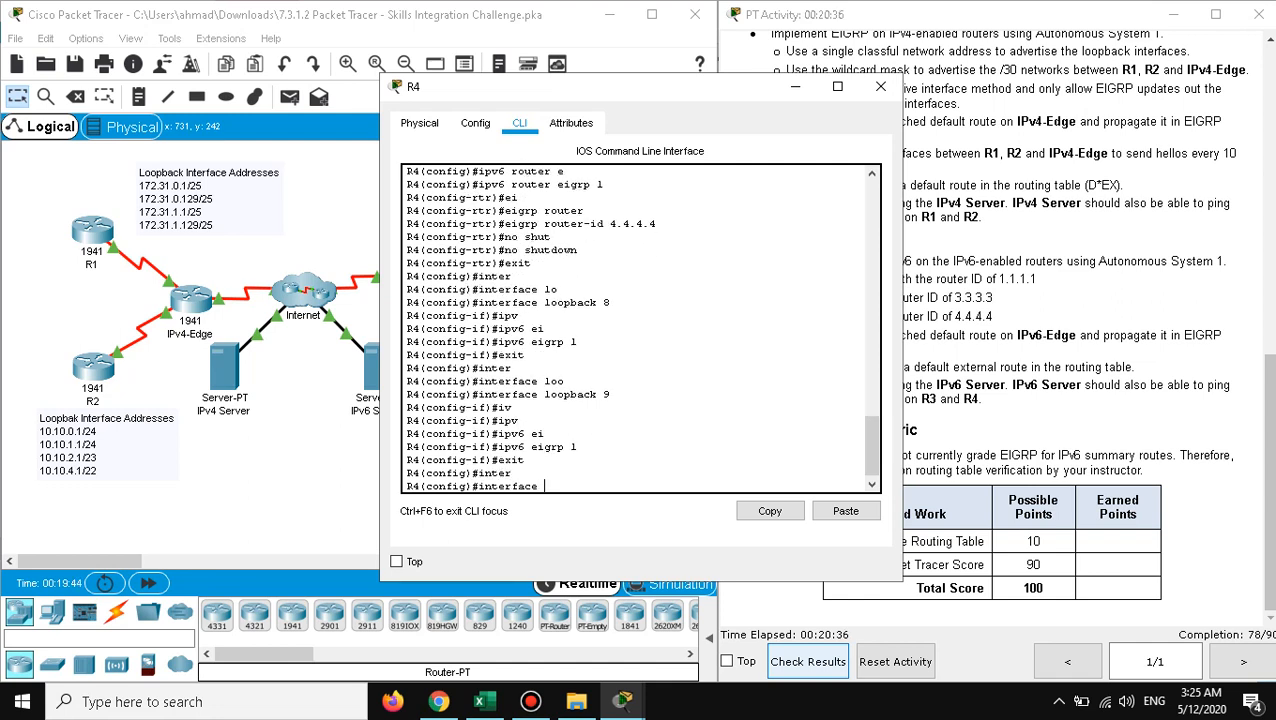
type("lo")
key("Tab")
type("10")
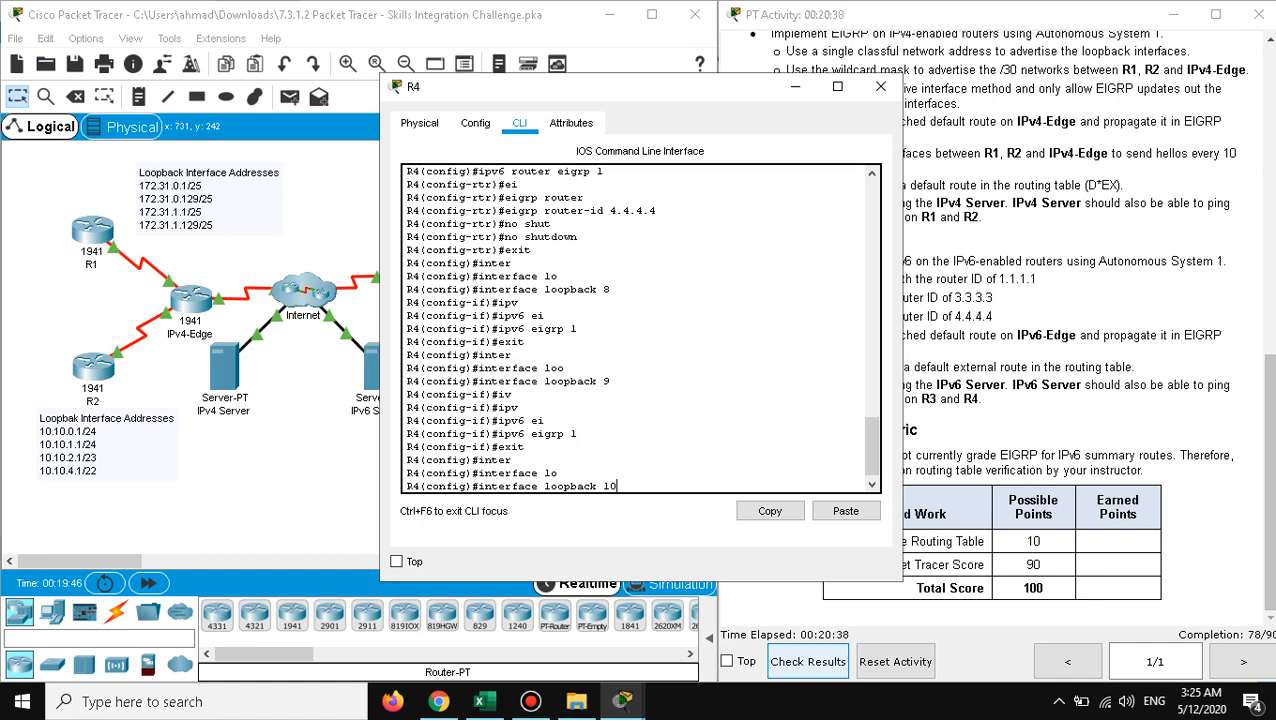
key("Return")
type("ipv")
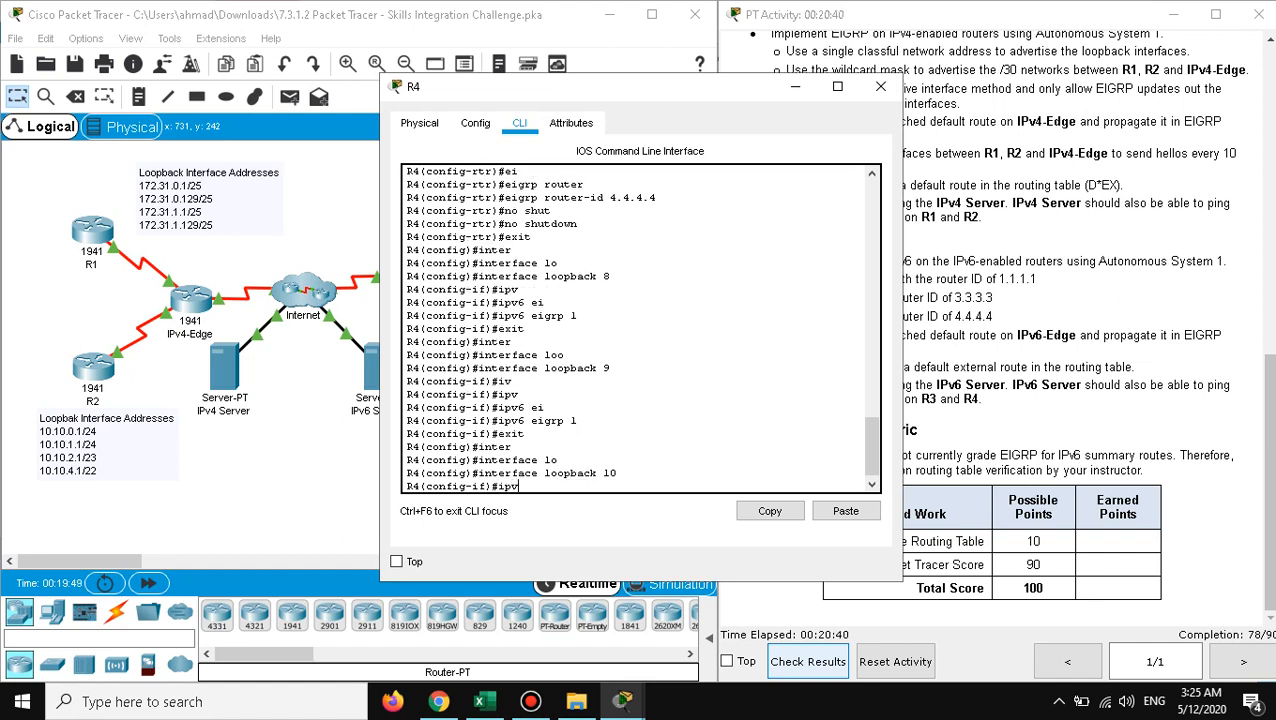
key("Tab")
type("ei")
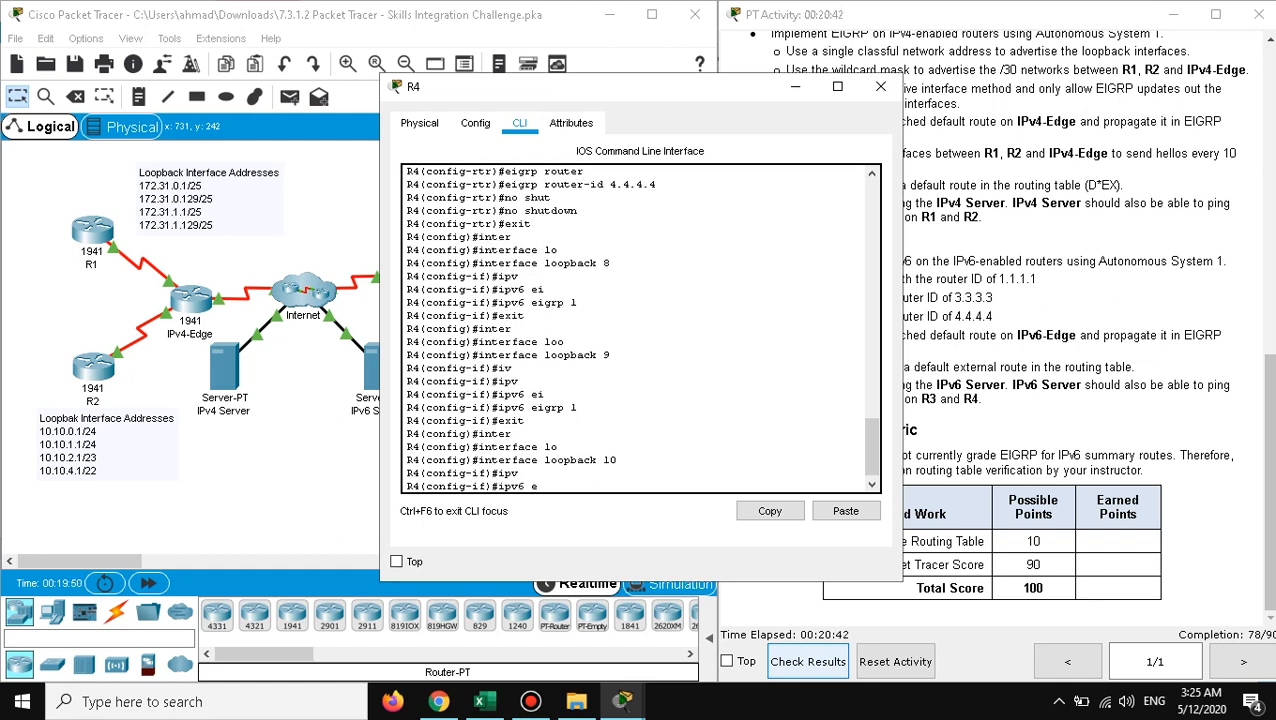
key("Tab")
type("1")
key("Return")
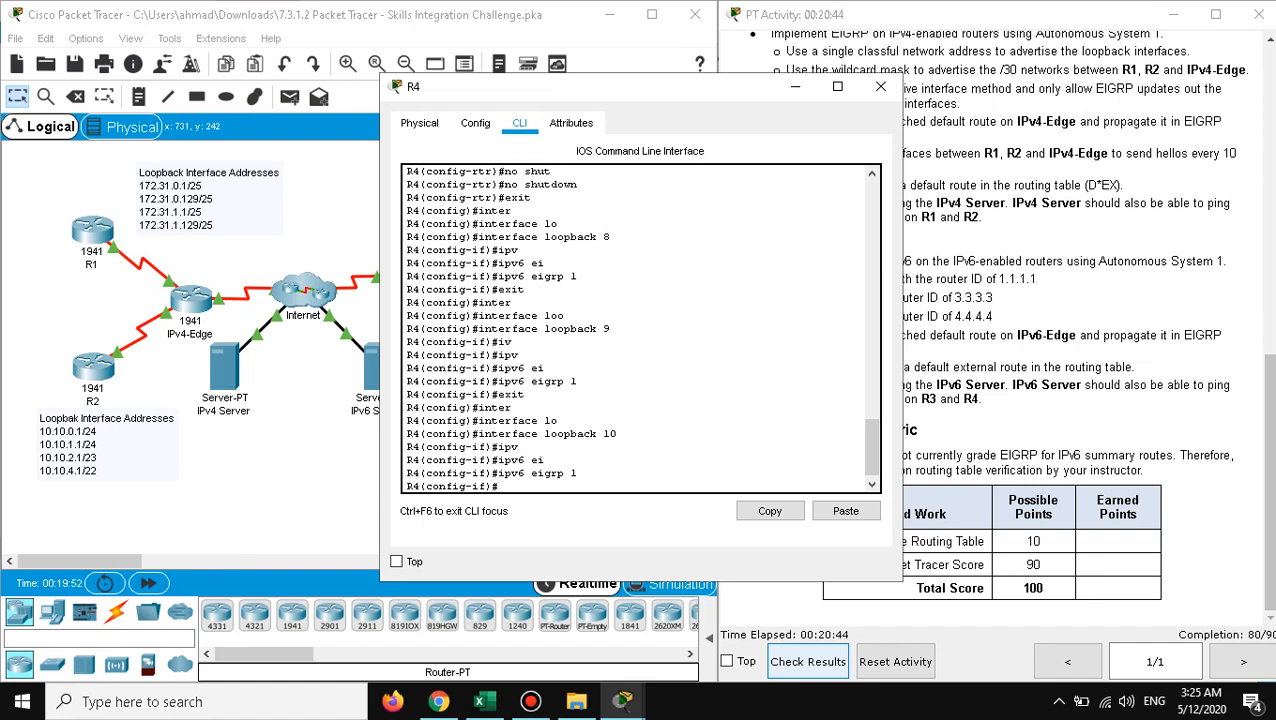
type("exit")
key("Return")
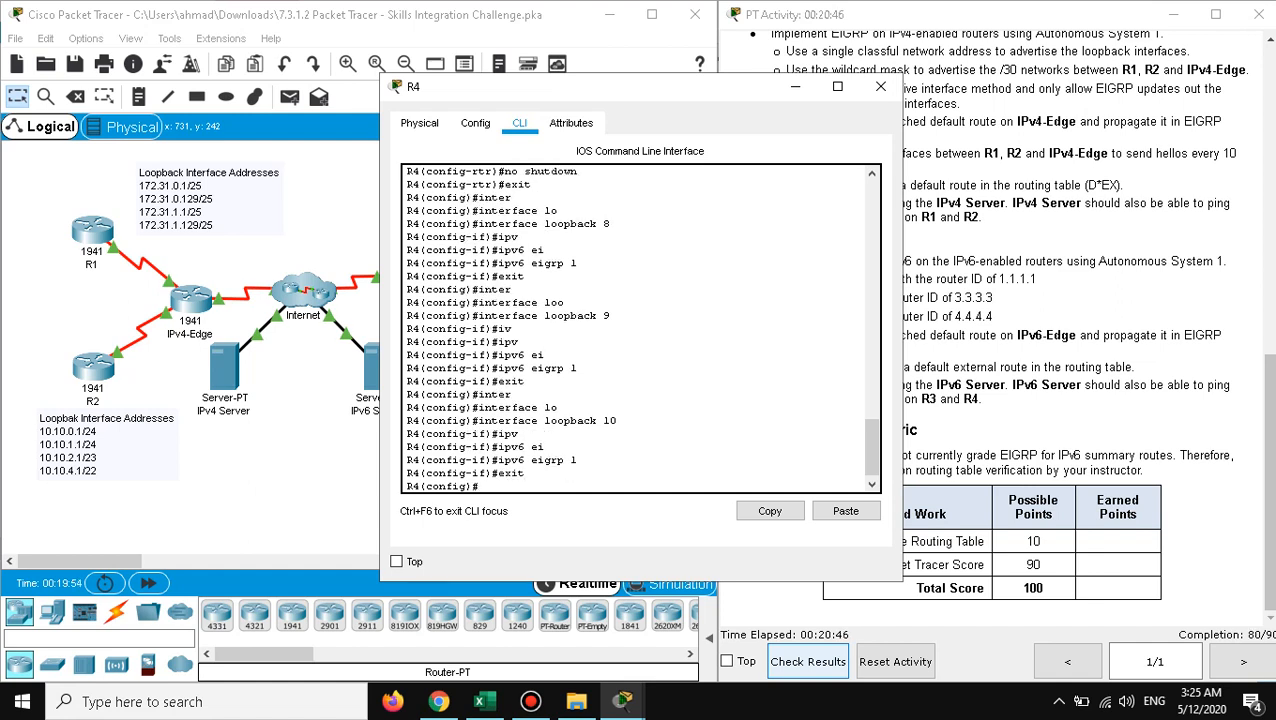
Step: Enable EIGRP for IPv6 on R4's loopback 11 interface with ipv6 eigrp 1, and exit to global configuration mode
type("inter")
key("Tab")
type("loo")
key("Tab")
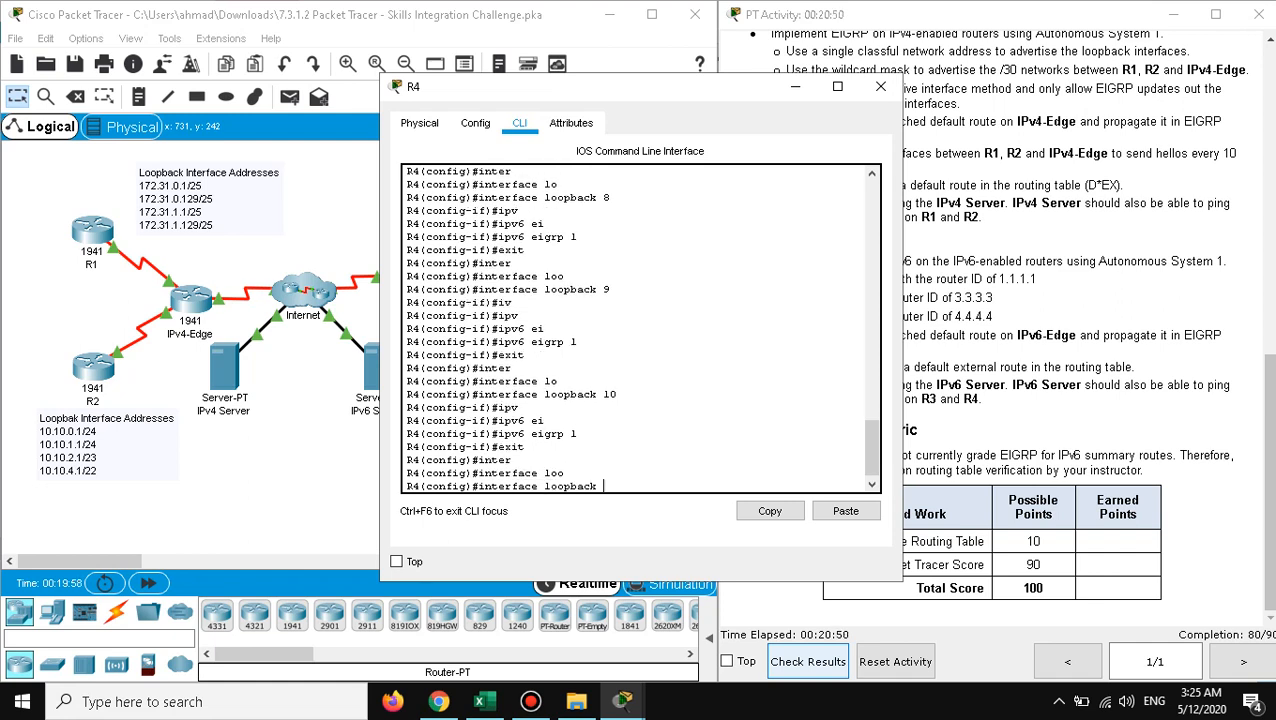
type("11")
key("Return")
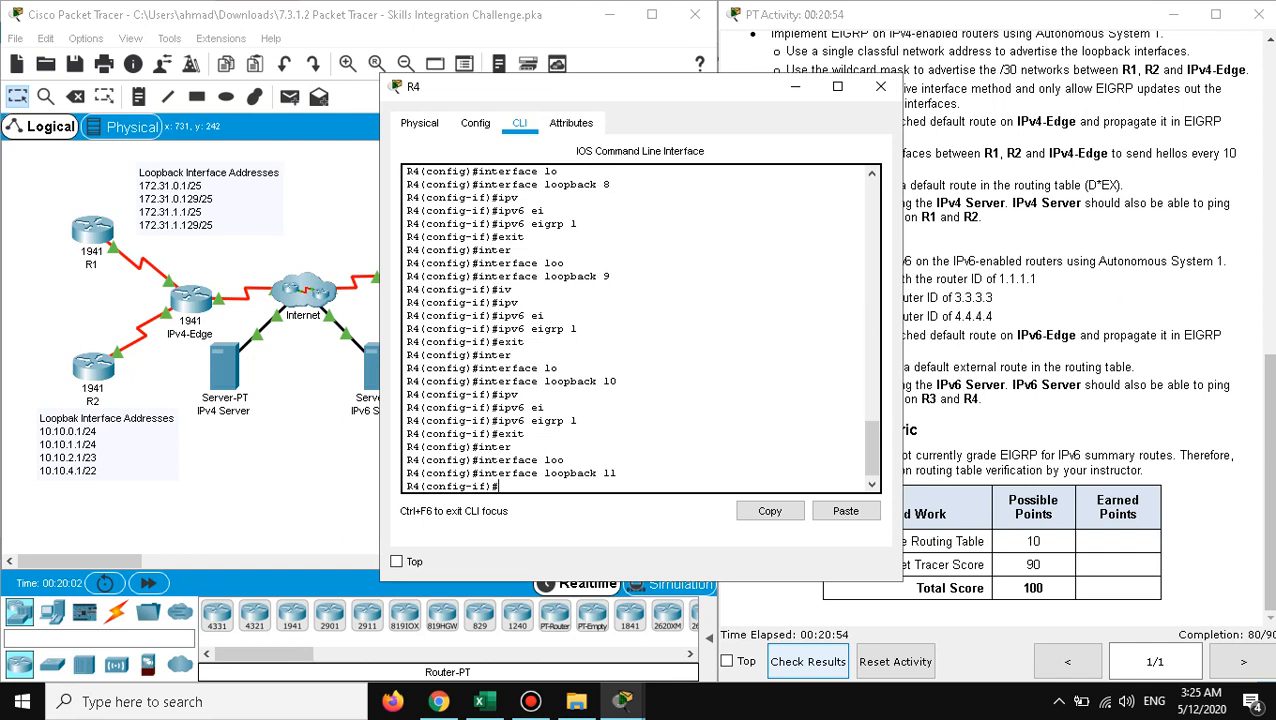
type("ipv")
key("Tab")
type("eig")
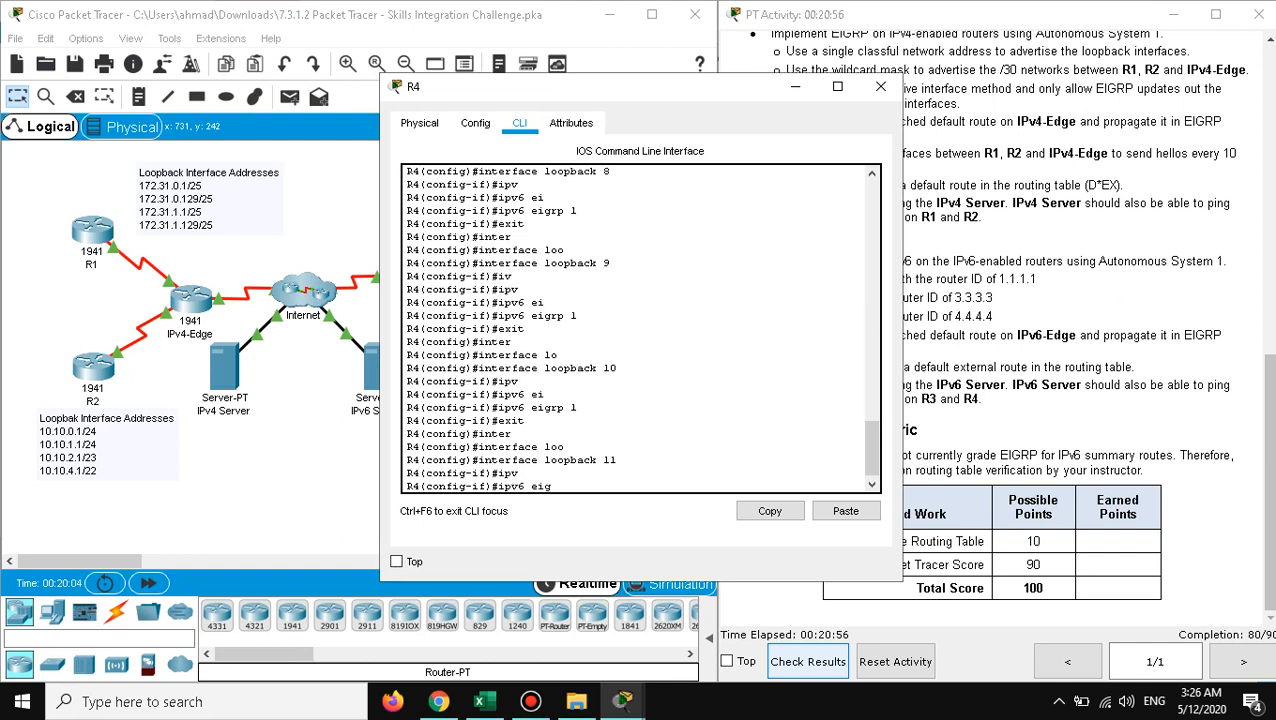
type("r")
key("Tab")
type("1")
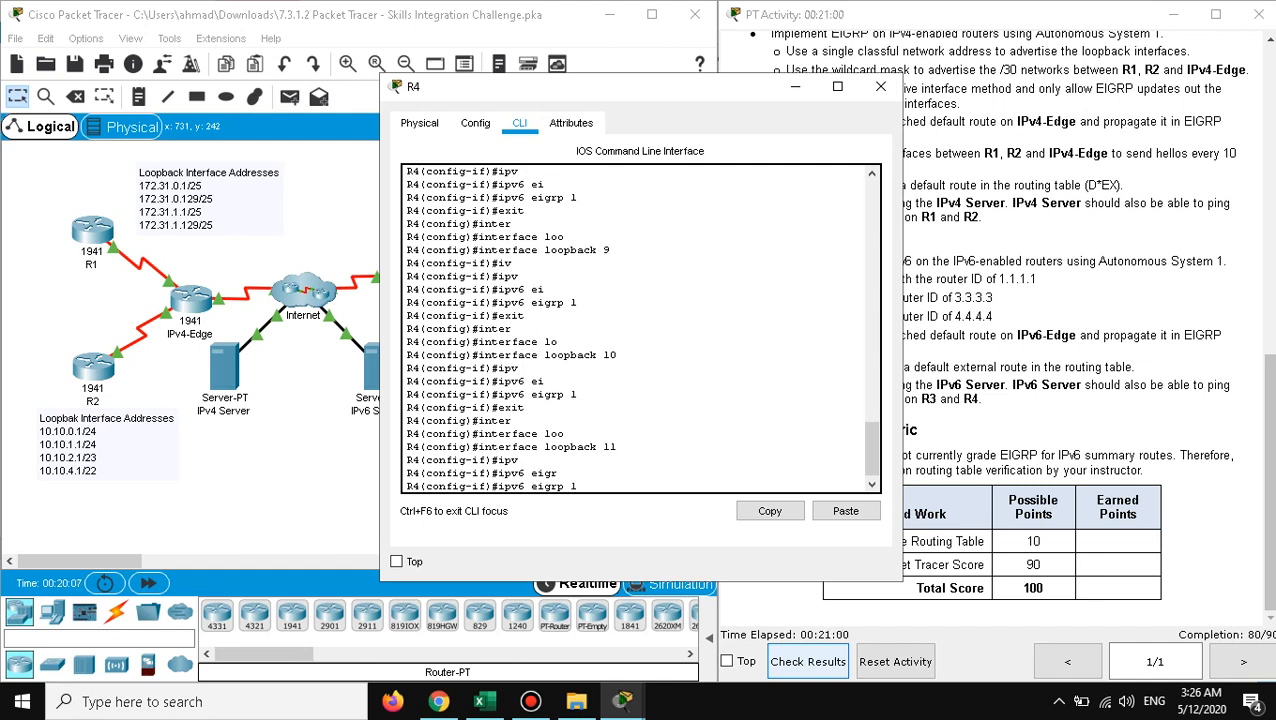
key("Return")
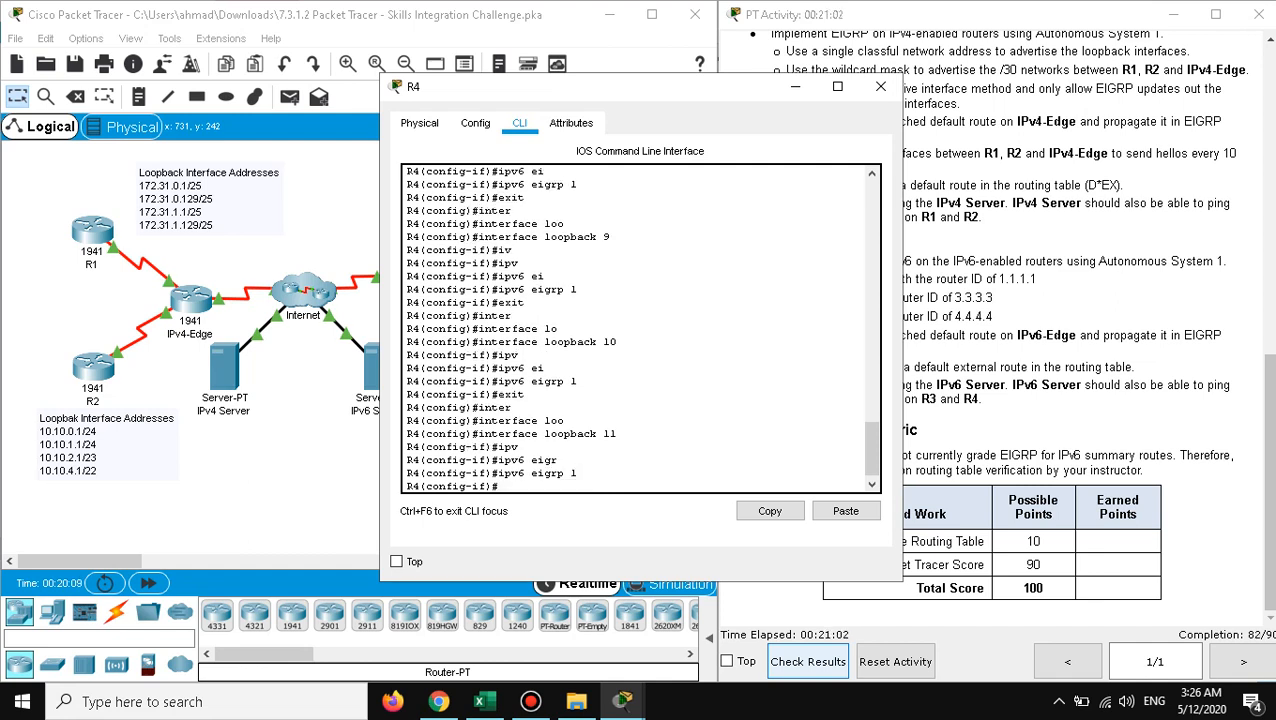
type("exit")
key("Return")
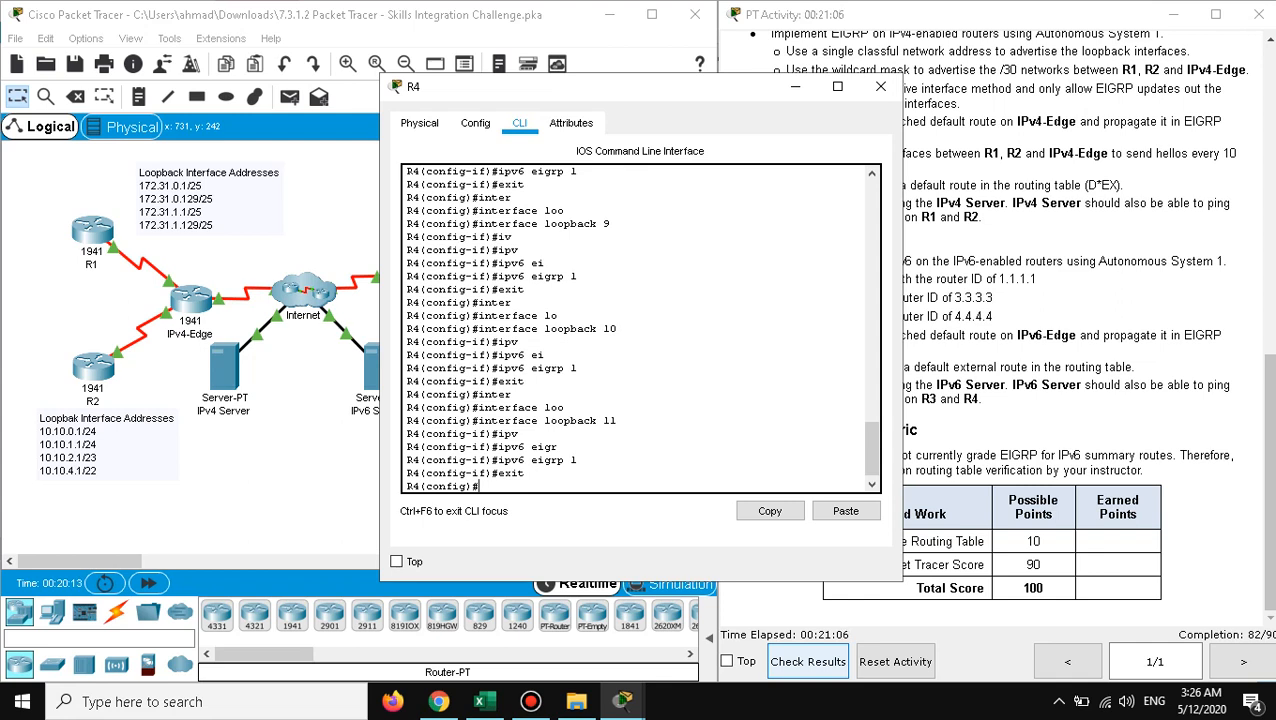
Step: Enable EIGRP for IPv6 on R4's serial 0/0/1 interface with ipv6 eigrp 1
type("inter")
key("Tab")
type("s")
type("er")
key("Tab")
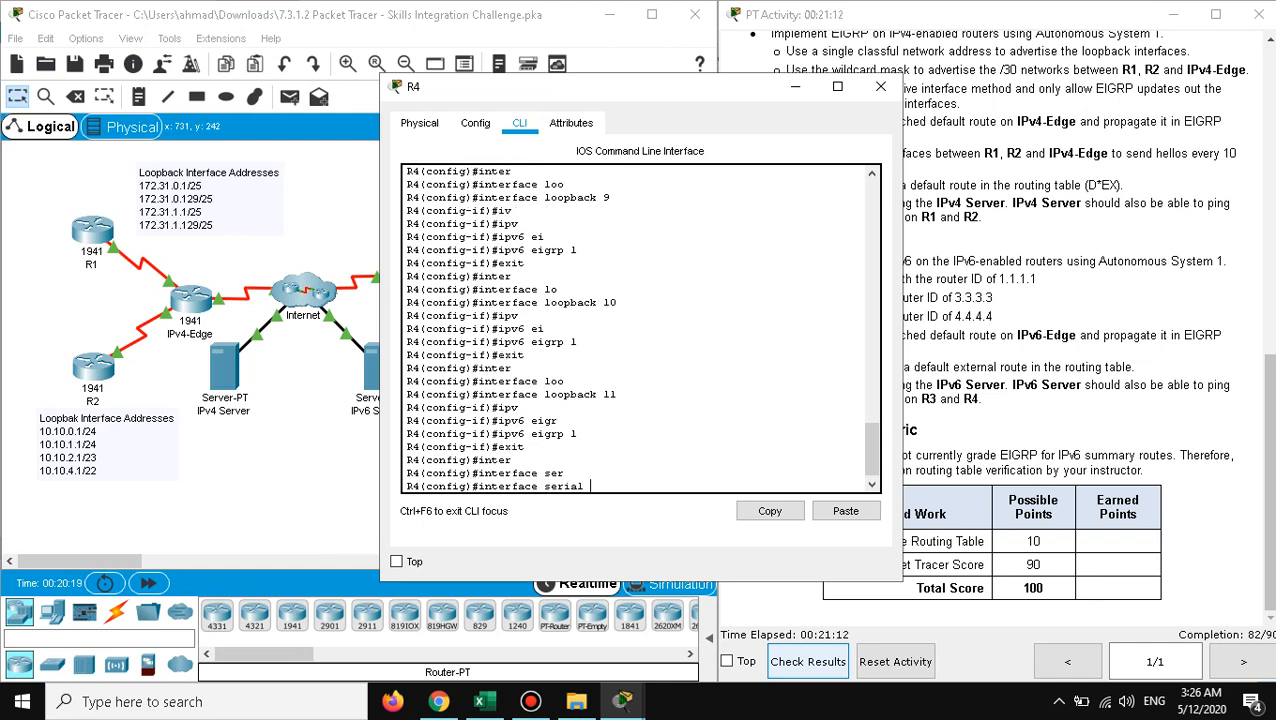
type("0/0/1")
key("Return")
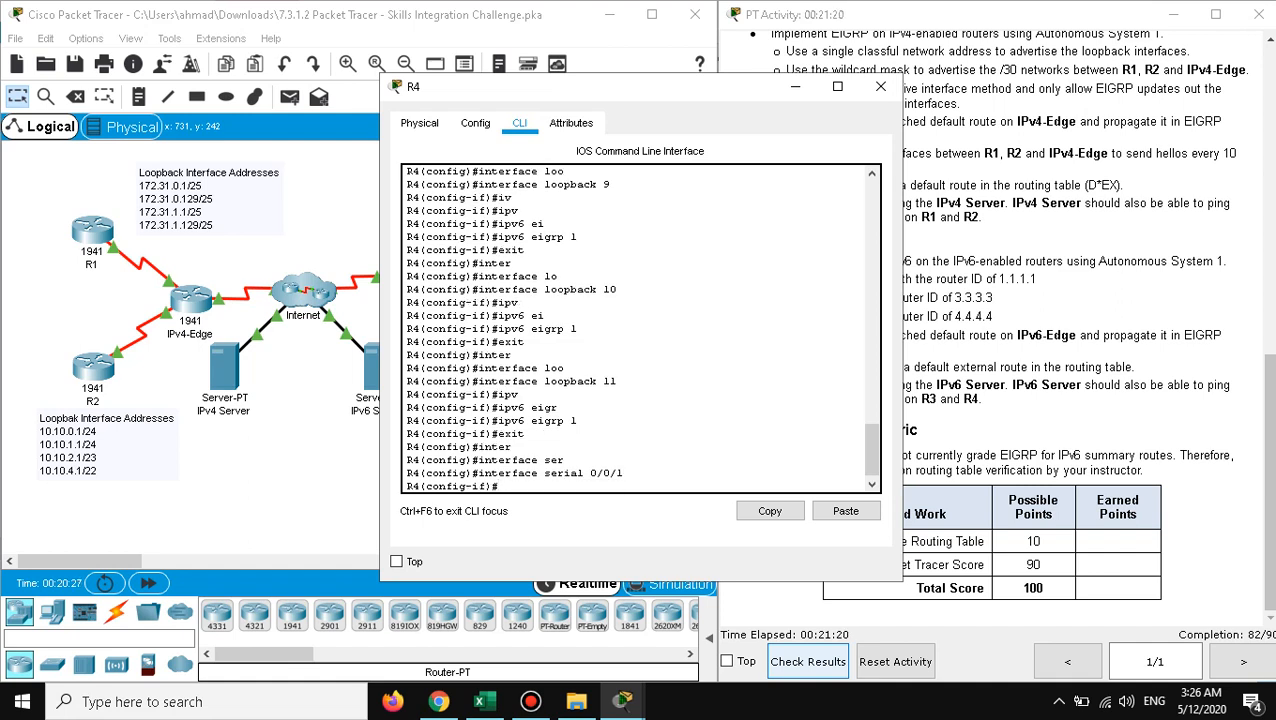
type("ipv")
key("Tab")
type("e")
key("Tab")
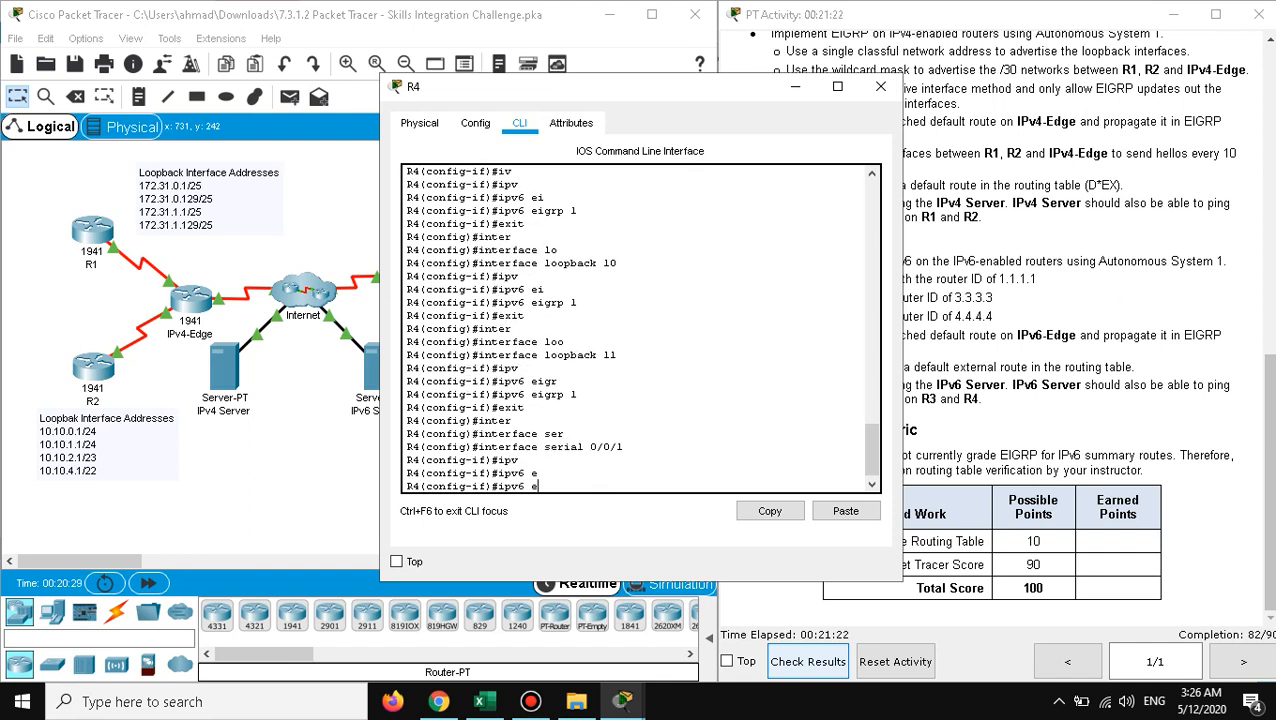
type("ig")
key("Tab")
type("1")
key("Return")
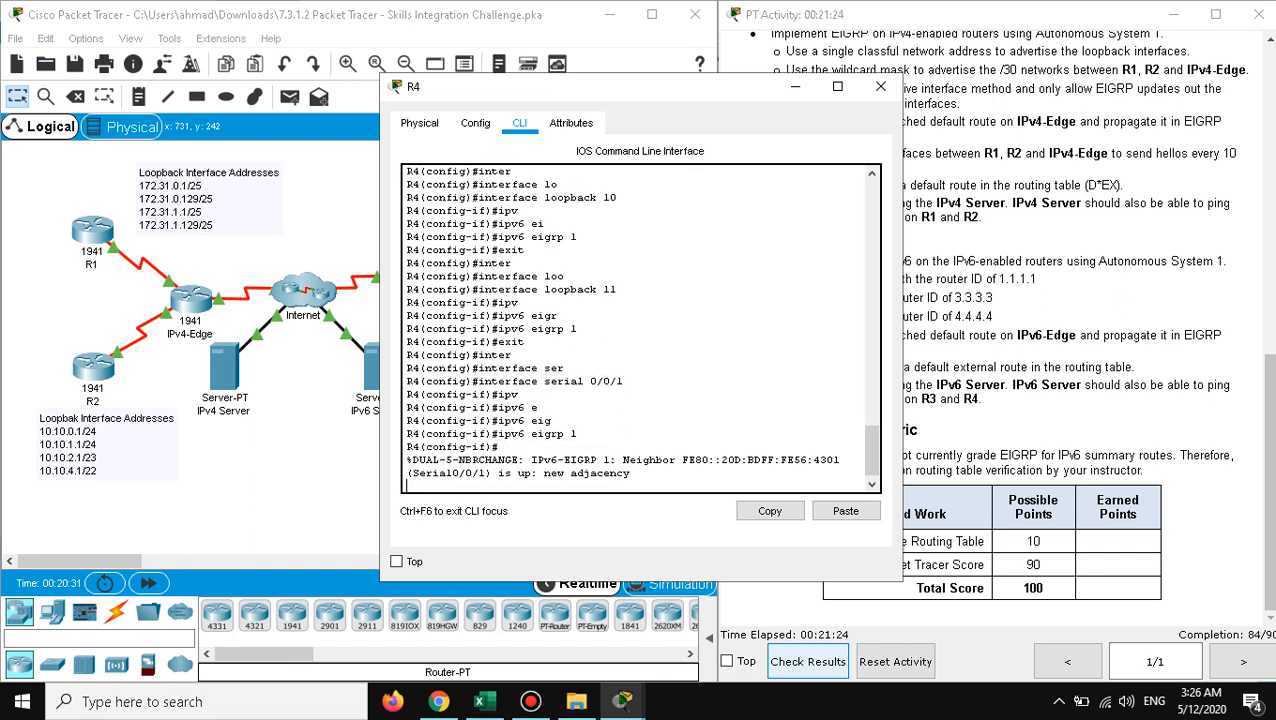
key("Return")
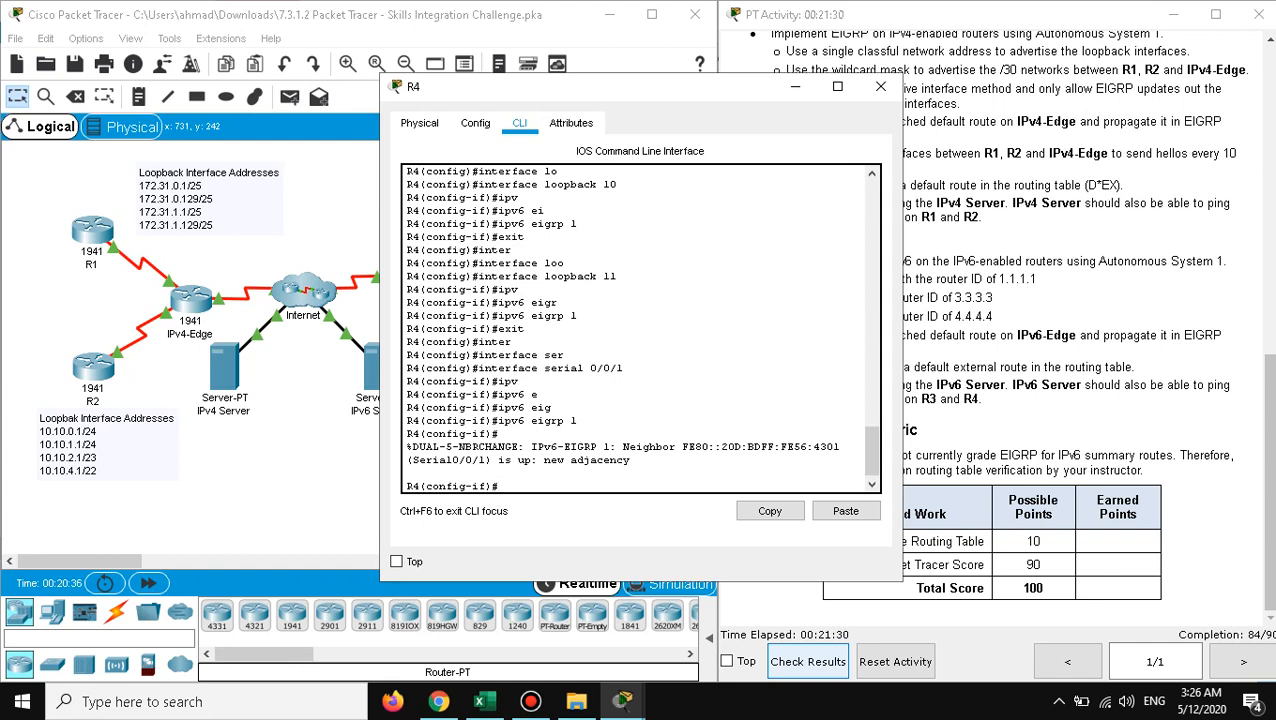
Step: Leave R4, open the IPv6-Edge router's command line and exit to global configuration mode
left_click(880, 86)
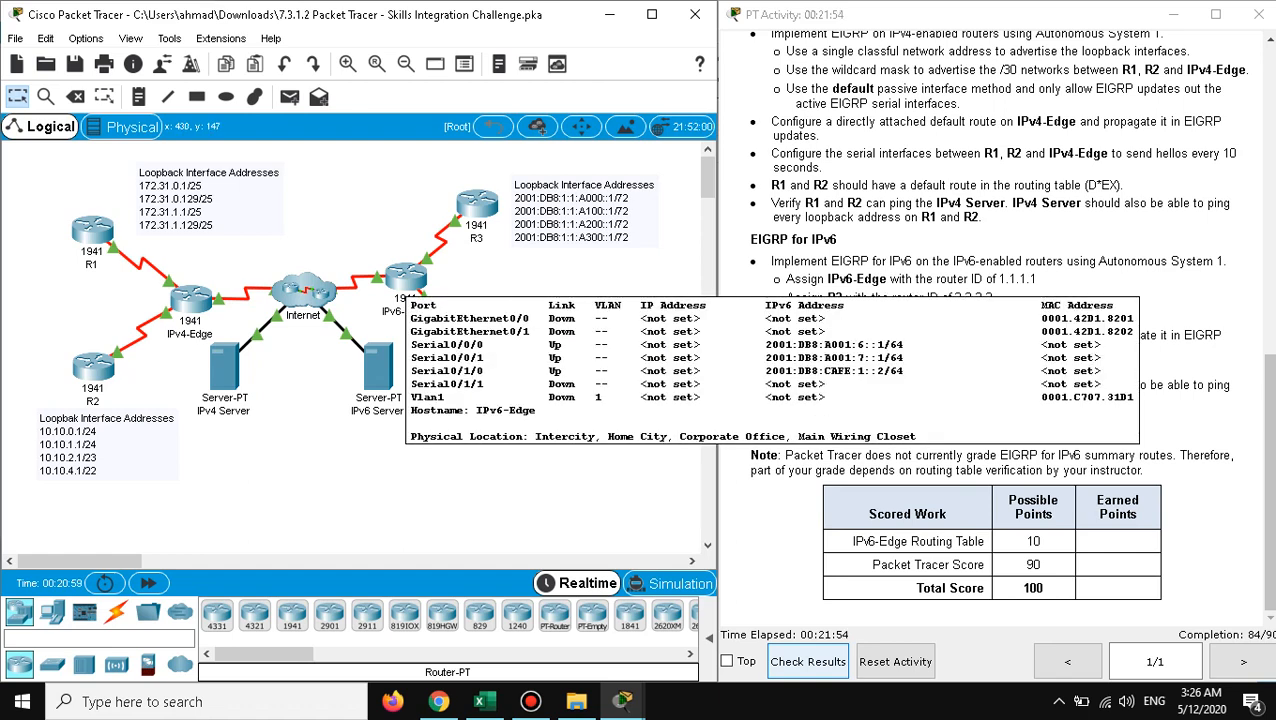
double_click(418, 272)
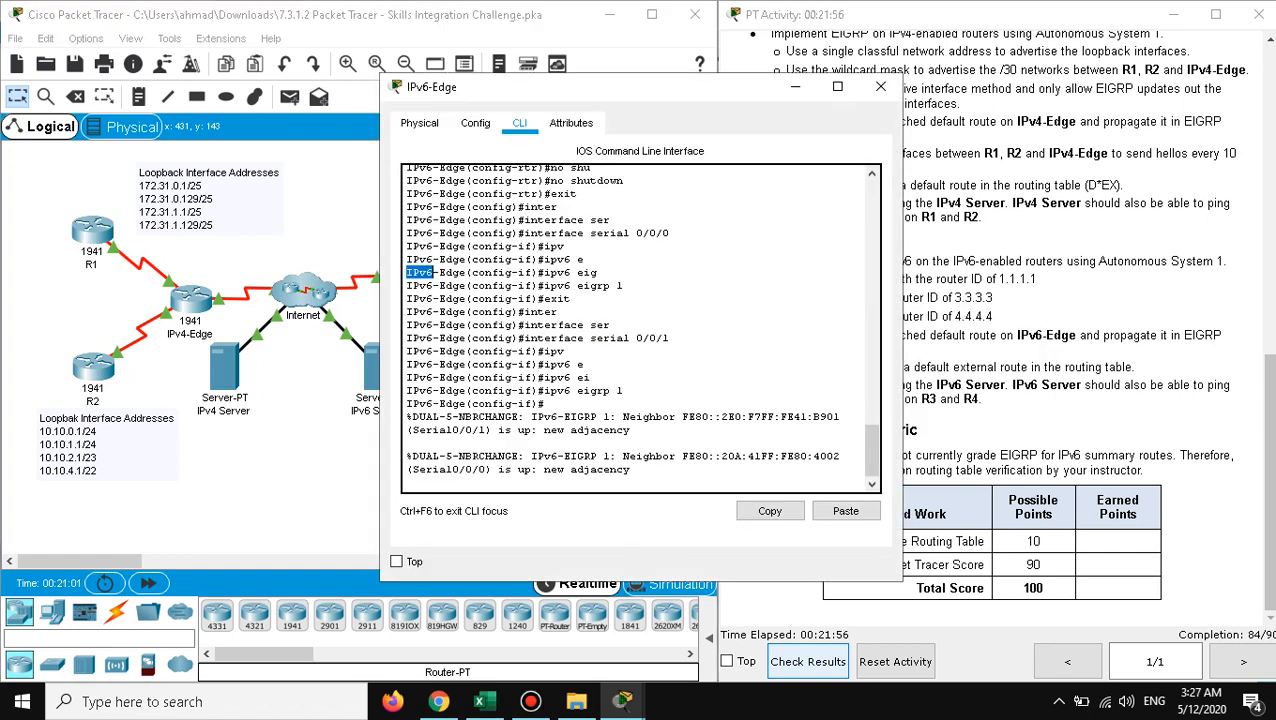
key("Return")
key("Return")
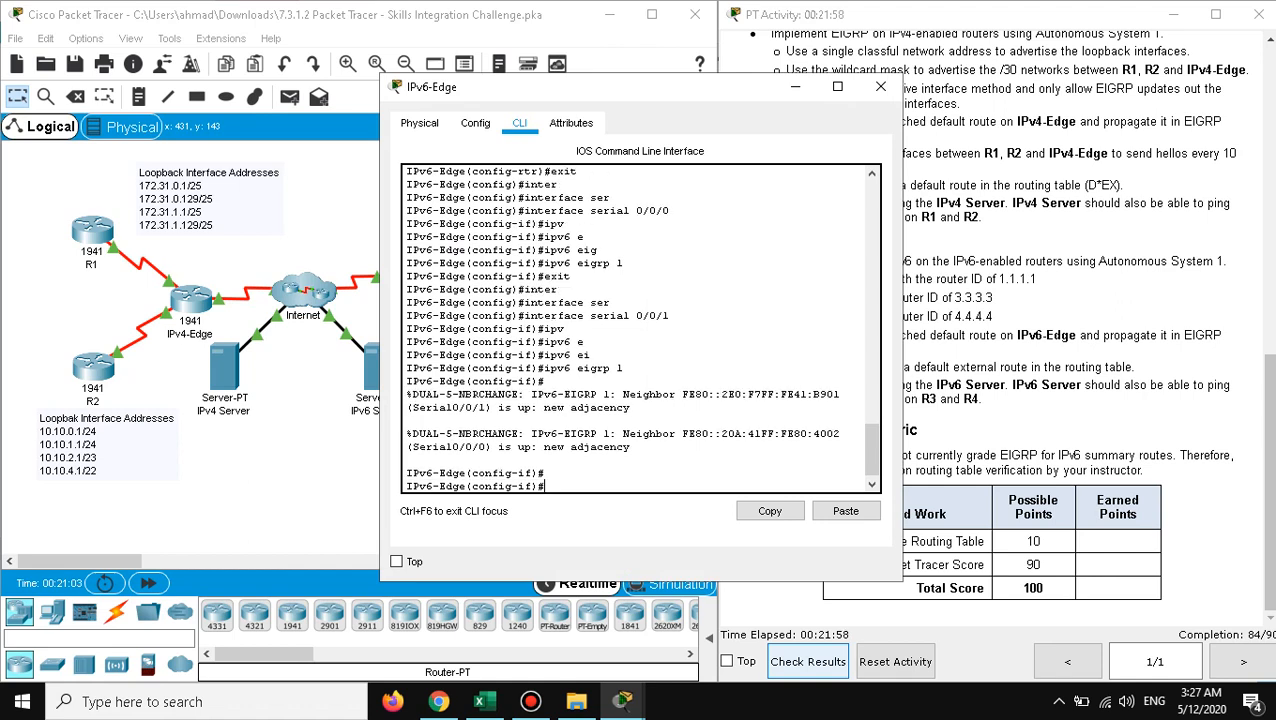
type("exit")
key("Return")
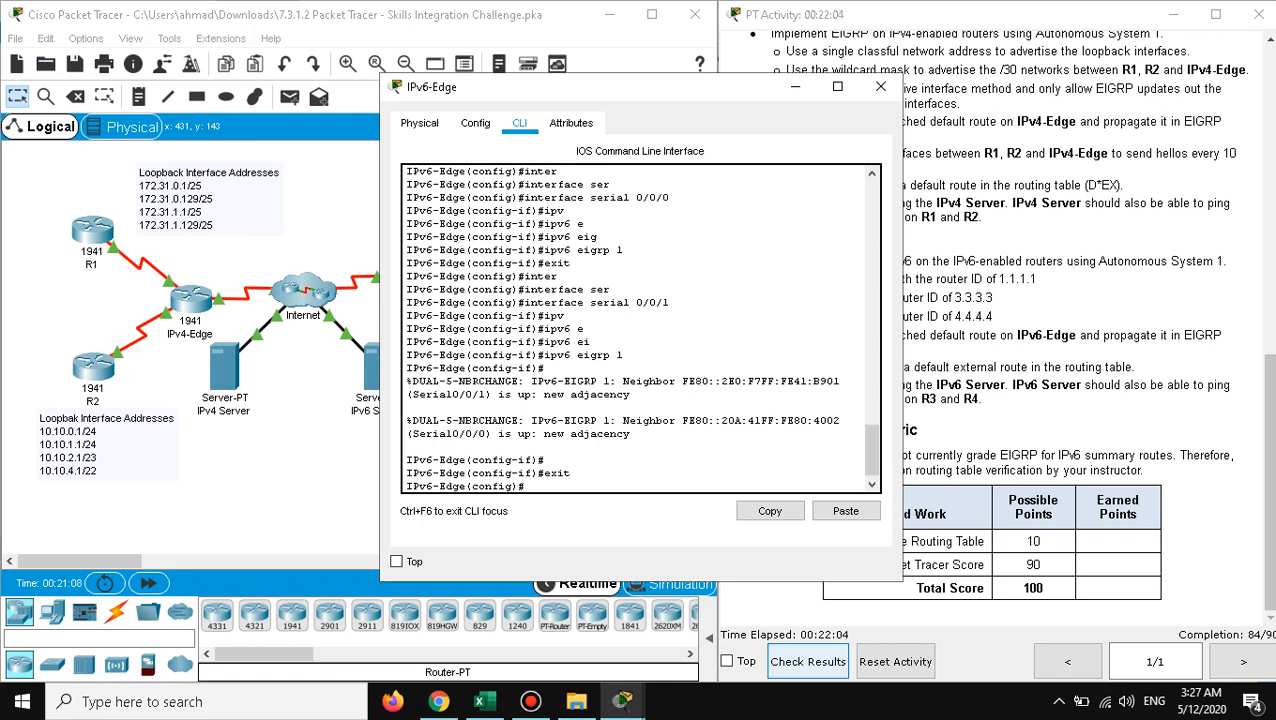
Step: Configure a directly attached IPv6 default route on IPv6-Edge with ipv6 route ::/0 serial 0/0/0
type("ipv")
key("Tab")
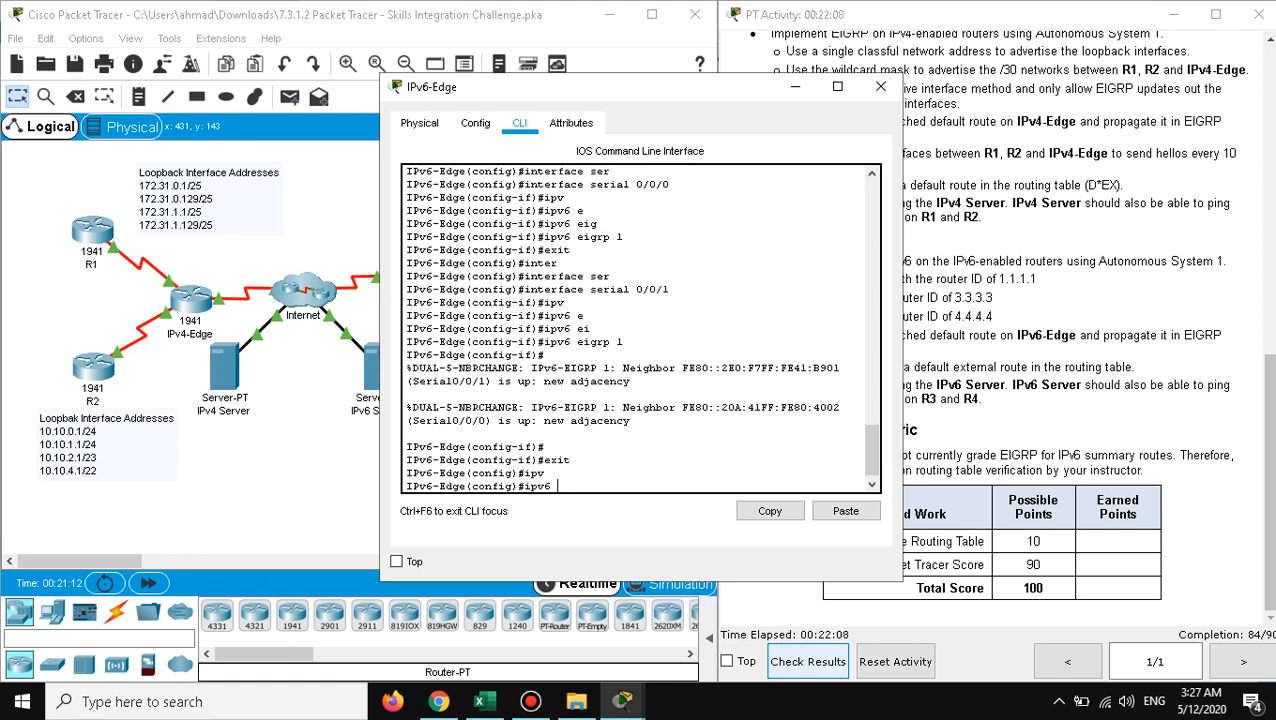
type("rou")
key("Tab")
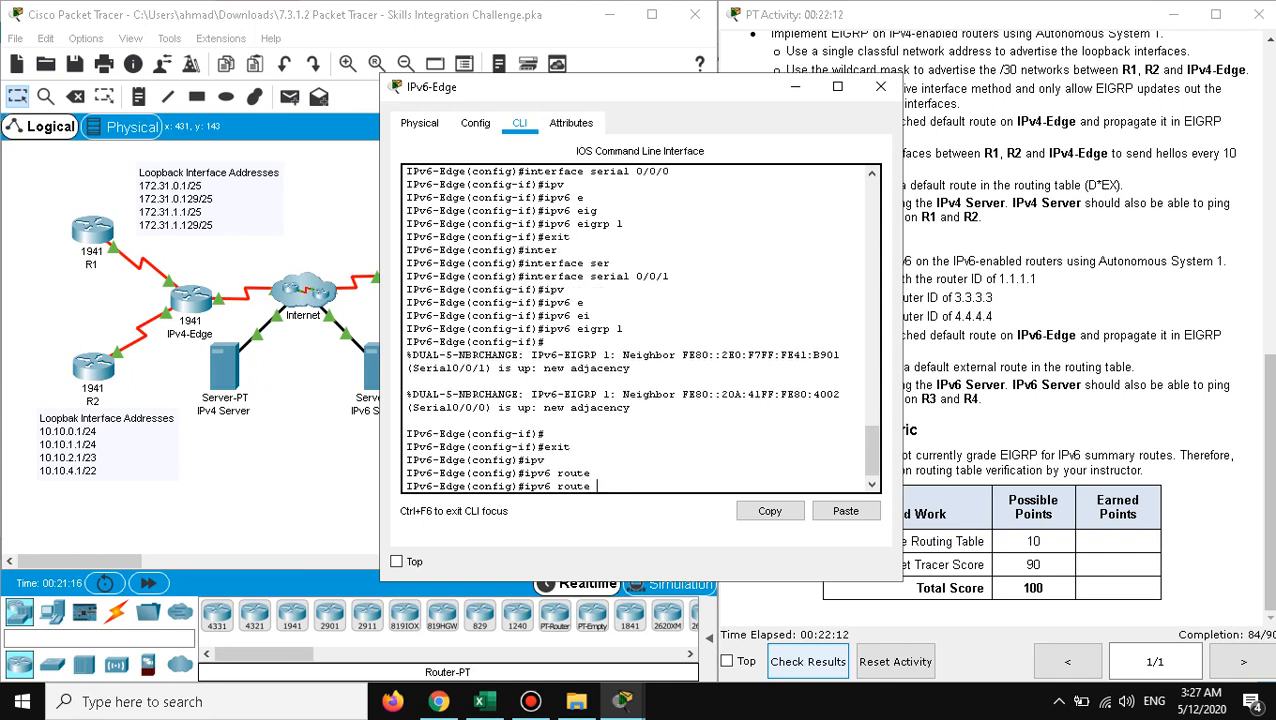
type("::/0 ser")
key("Tab")
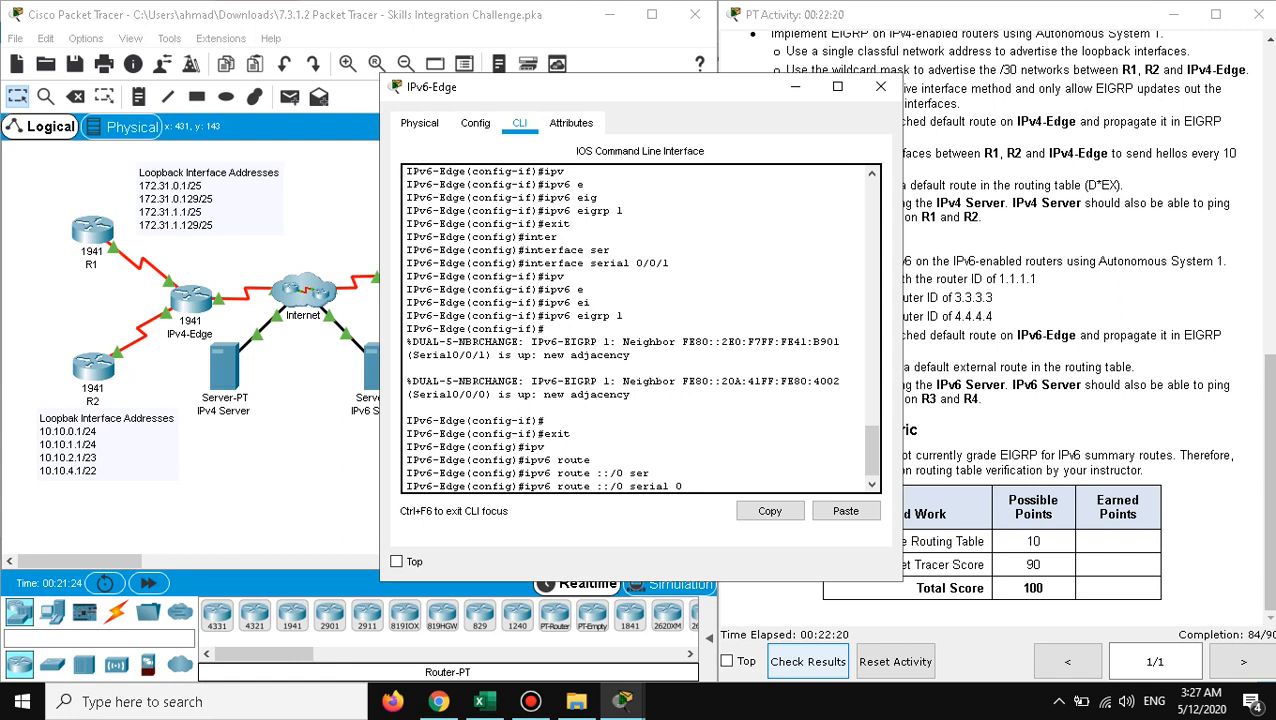
type("0/0/")
type("0")
key("Return")
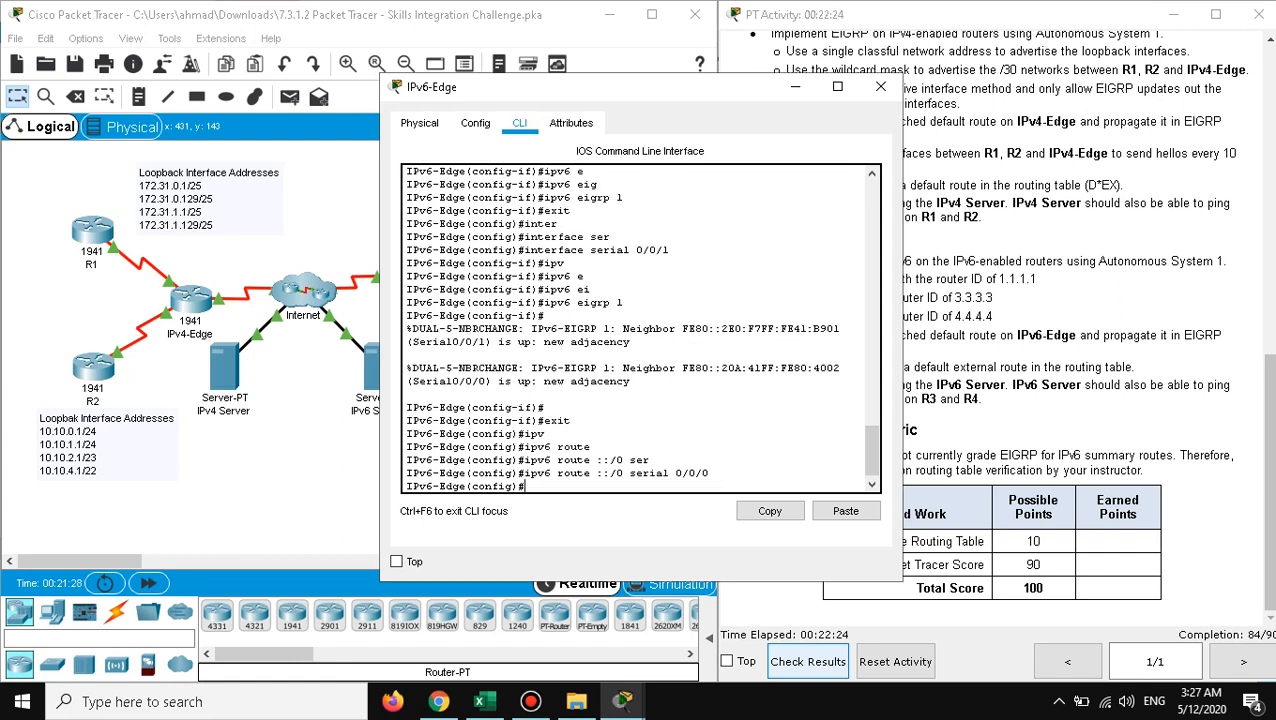
Step: Enter EIGRP for IPv6 router configuration mode on IPv6-Edge with ipv6 router eigrp 1
type("ipv")
key("Tab")
type("r")
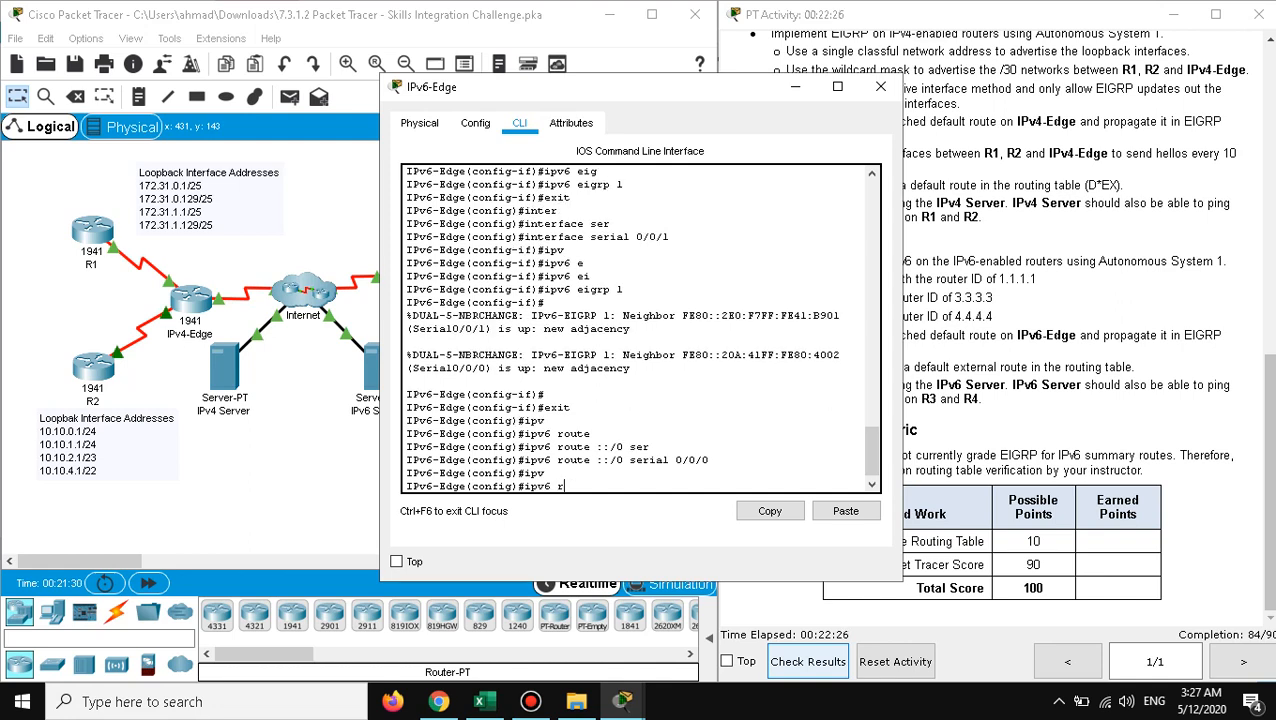
type("ou")
key("Tab")
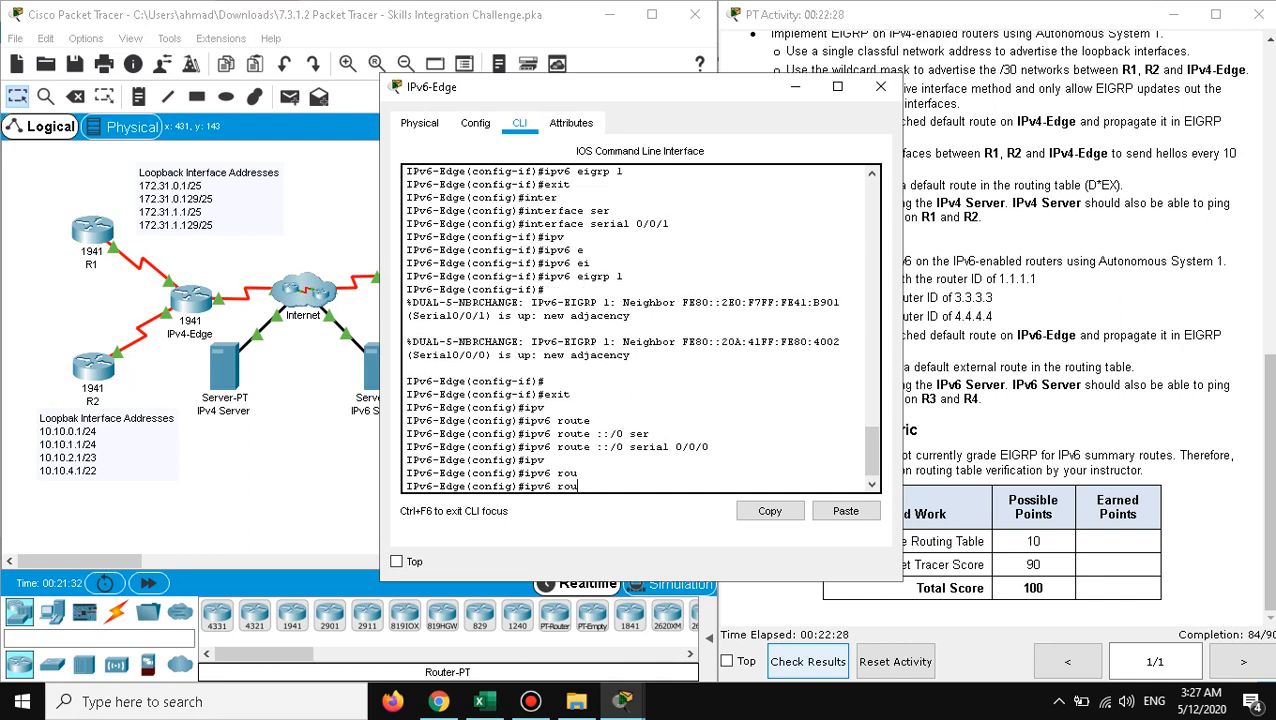
type("terq")
key("Tab")
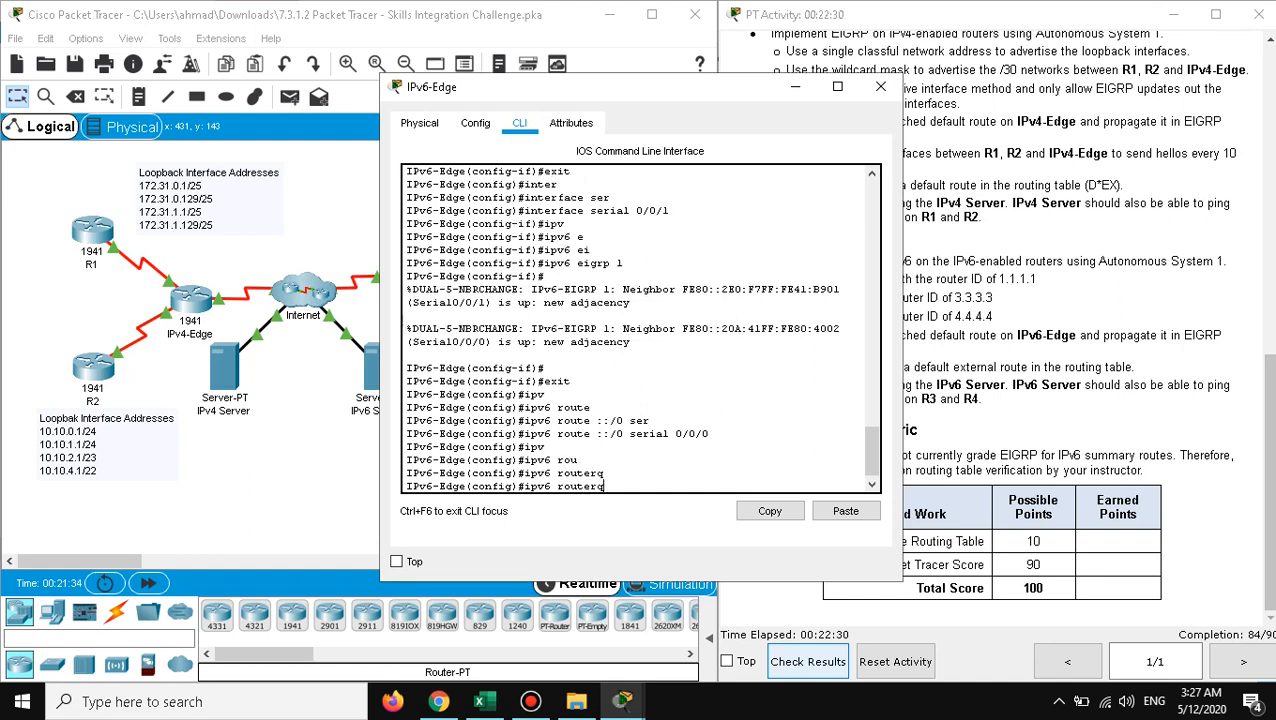
type("e")
key("Tab")
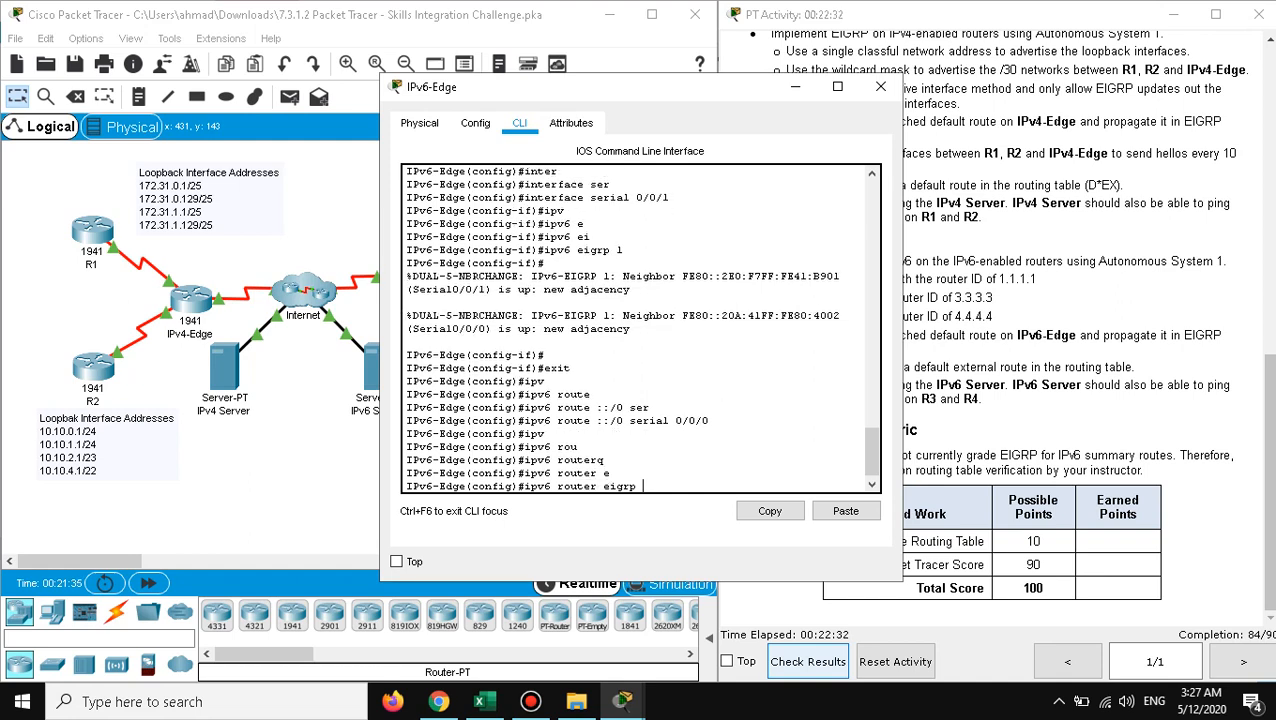
type("1")
key("Return")
Step: Propagate IPv6-Edge's default route into EIGRP updates with redistribute static, and close the router's window
type("rtr)#r")
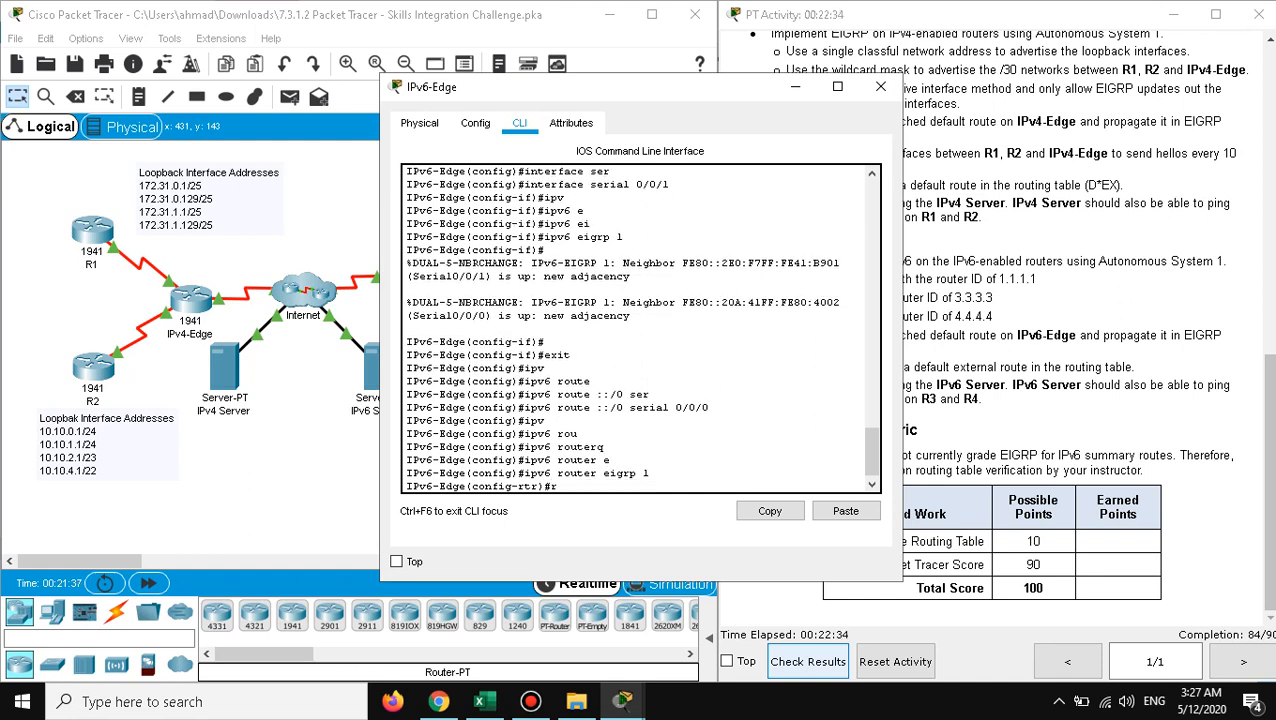
type("ed")
key("Tab")
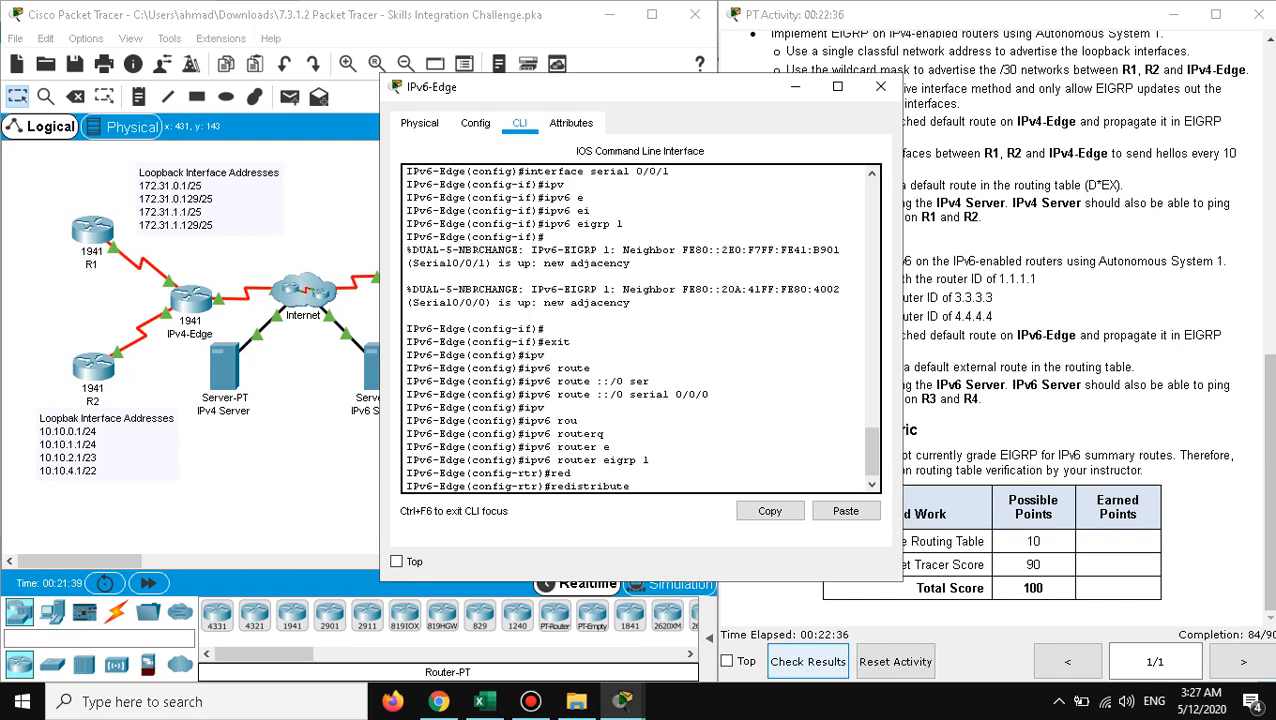
type("st")
key("Tab")
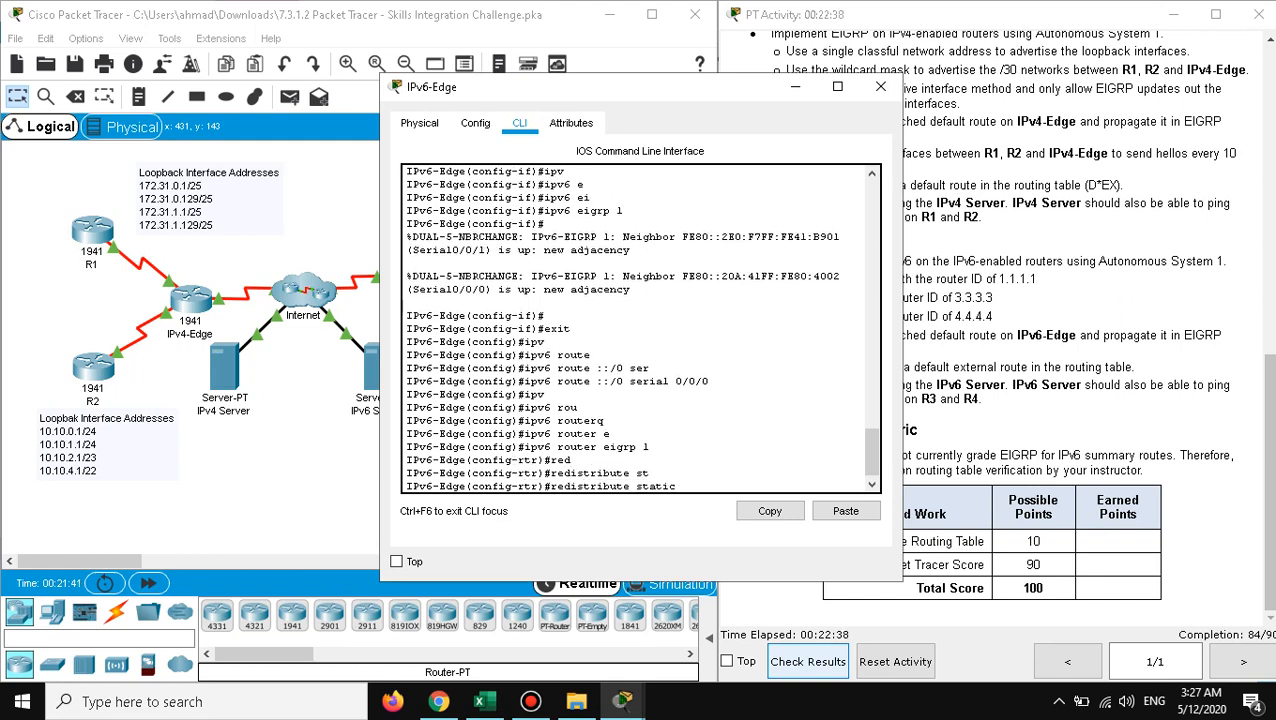
key("Return")
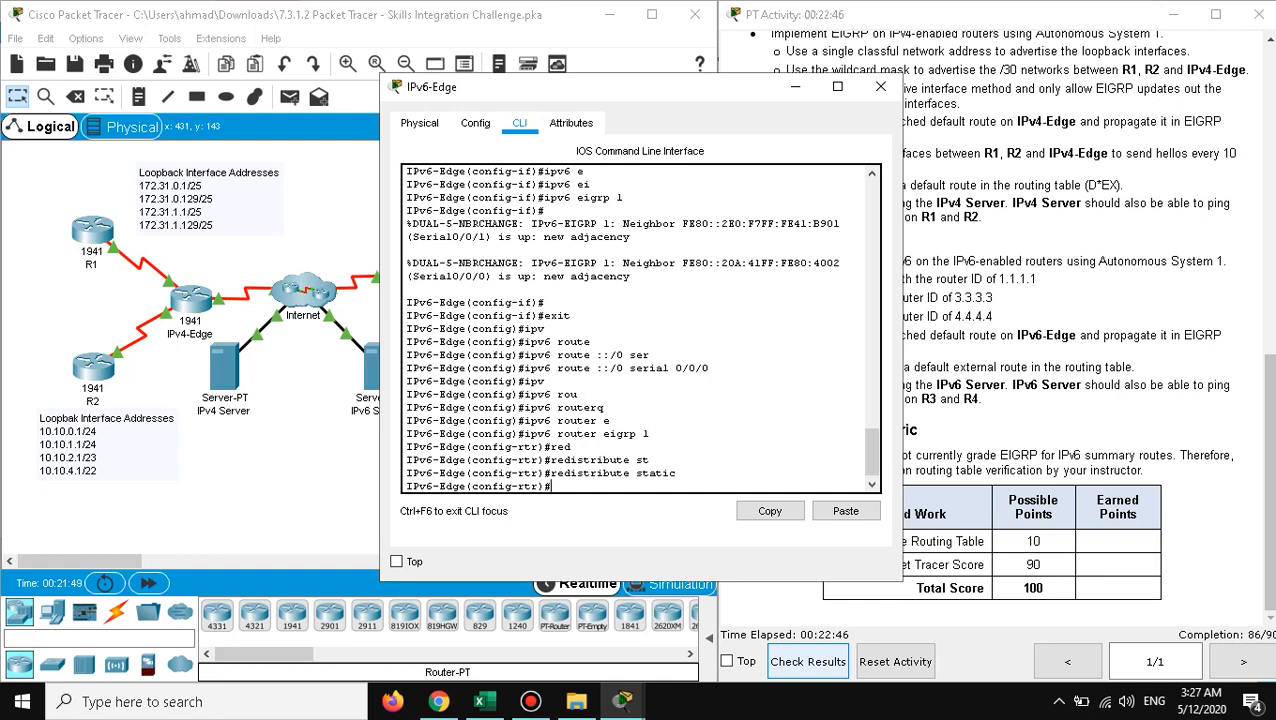
left_click(880, 87)
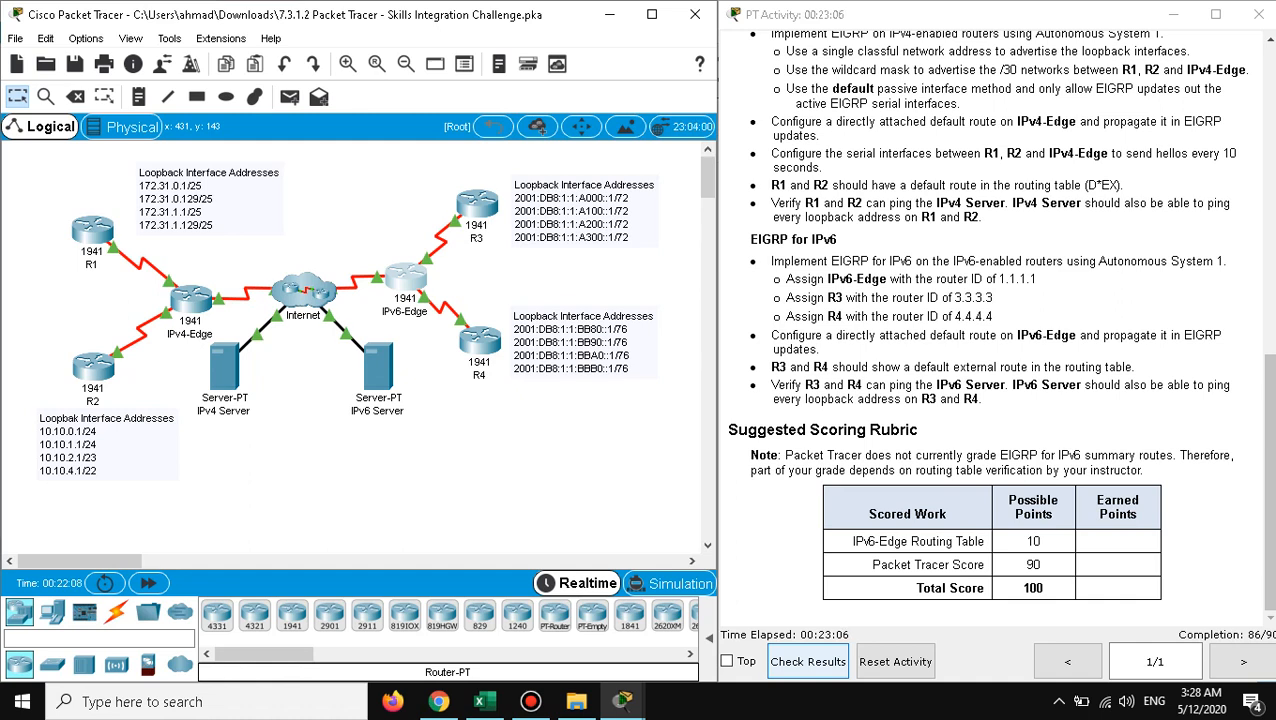
Step: Highlight the instruction on R3 and R4's default external route, and return R3's command line to privileged EXEC mode
left_click_drag(1134, 367, 766, 367)
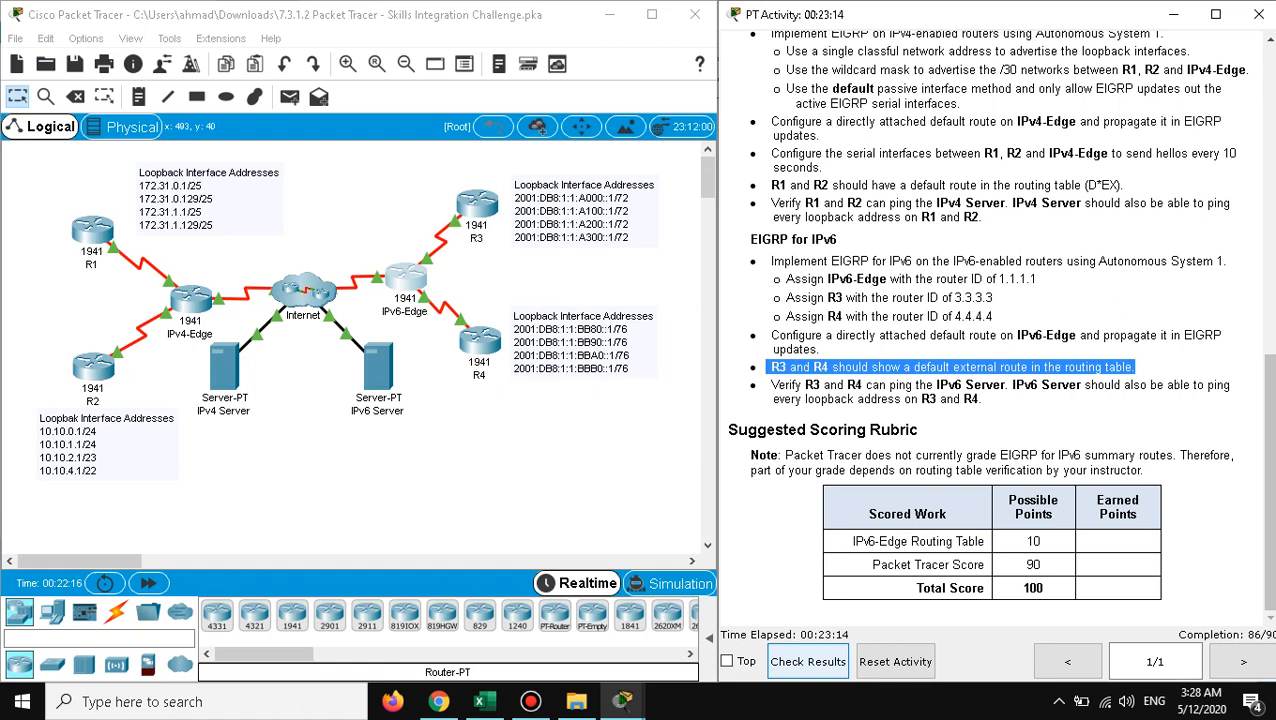
left_click(474, 210)
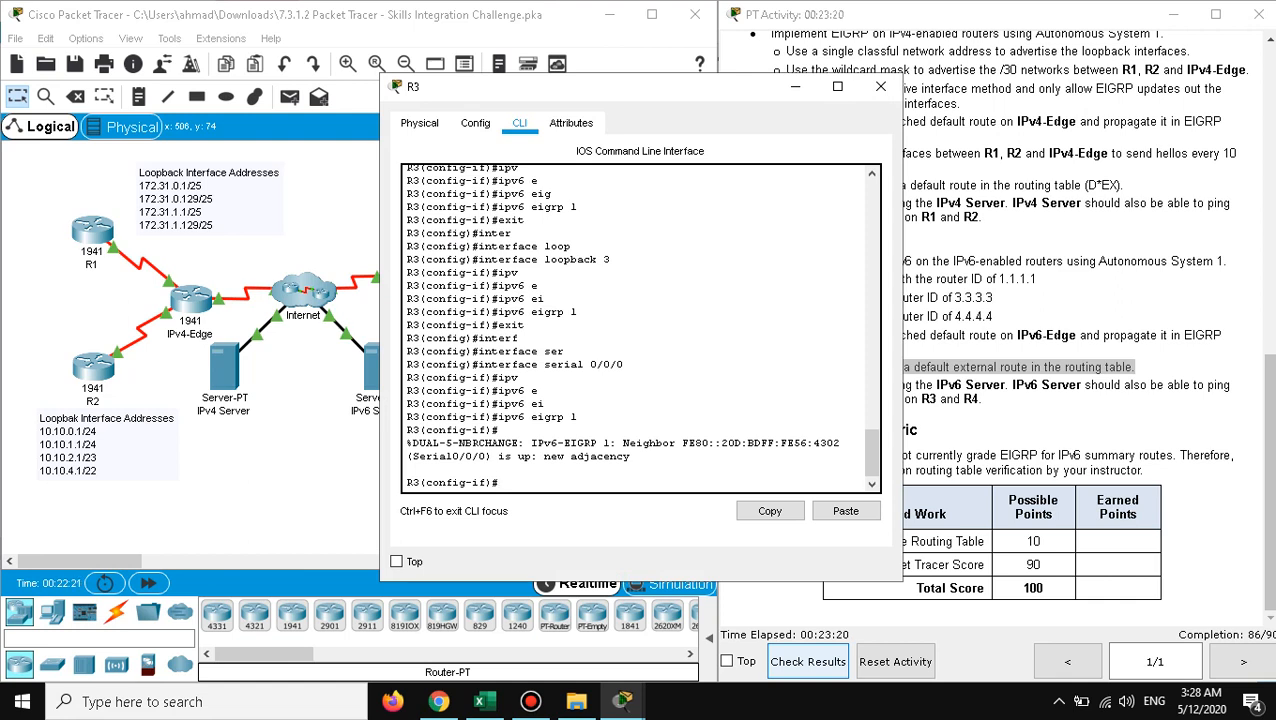
type("exit")
key("Return")
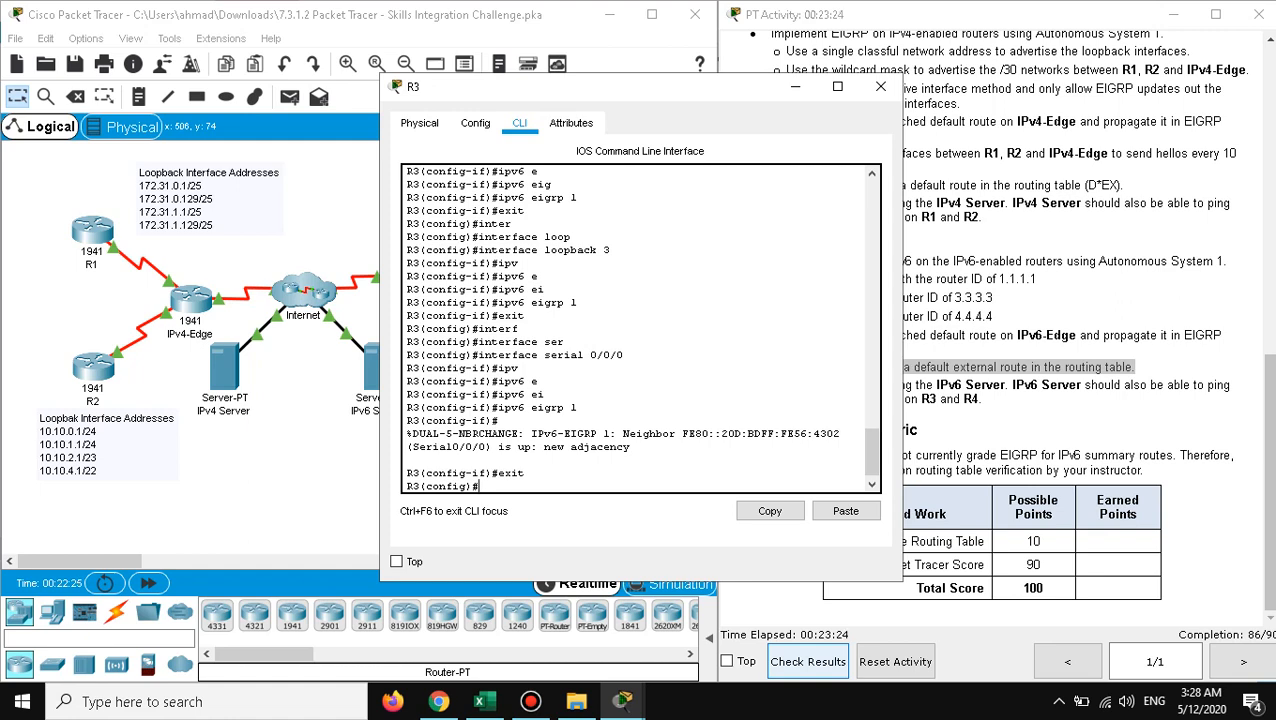
type("]")
key("Return")
key("Return")
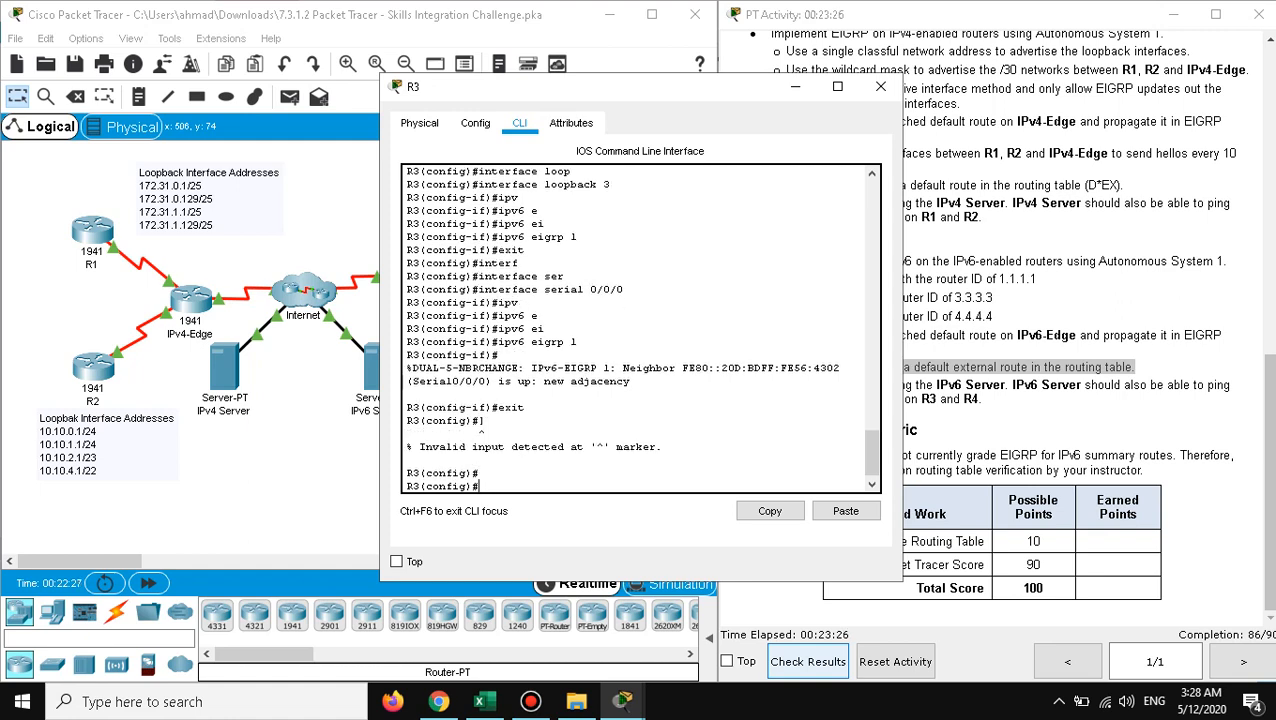
type("exit")
key("Return")
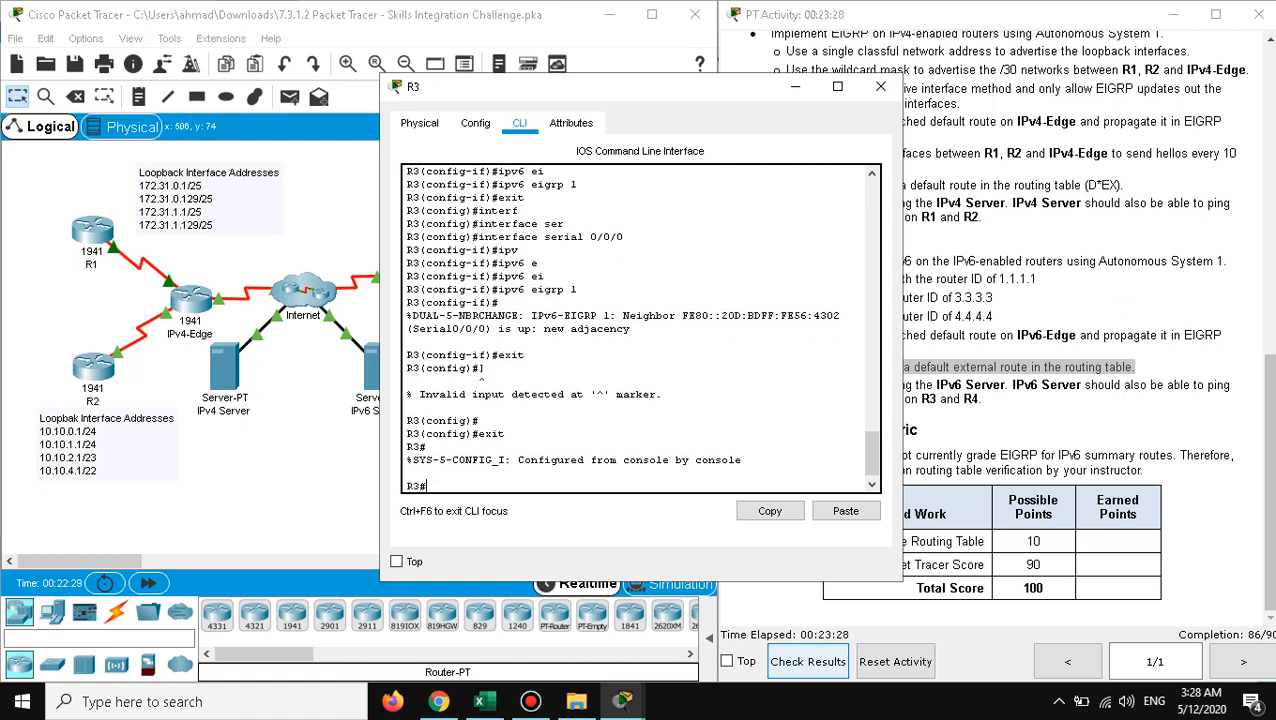
Step: Display R3's IPv4 routing table with show ip route
type("show ip route")
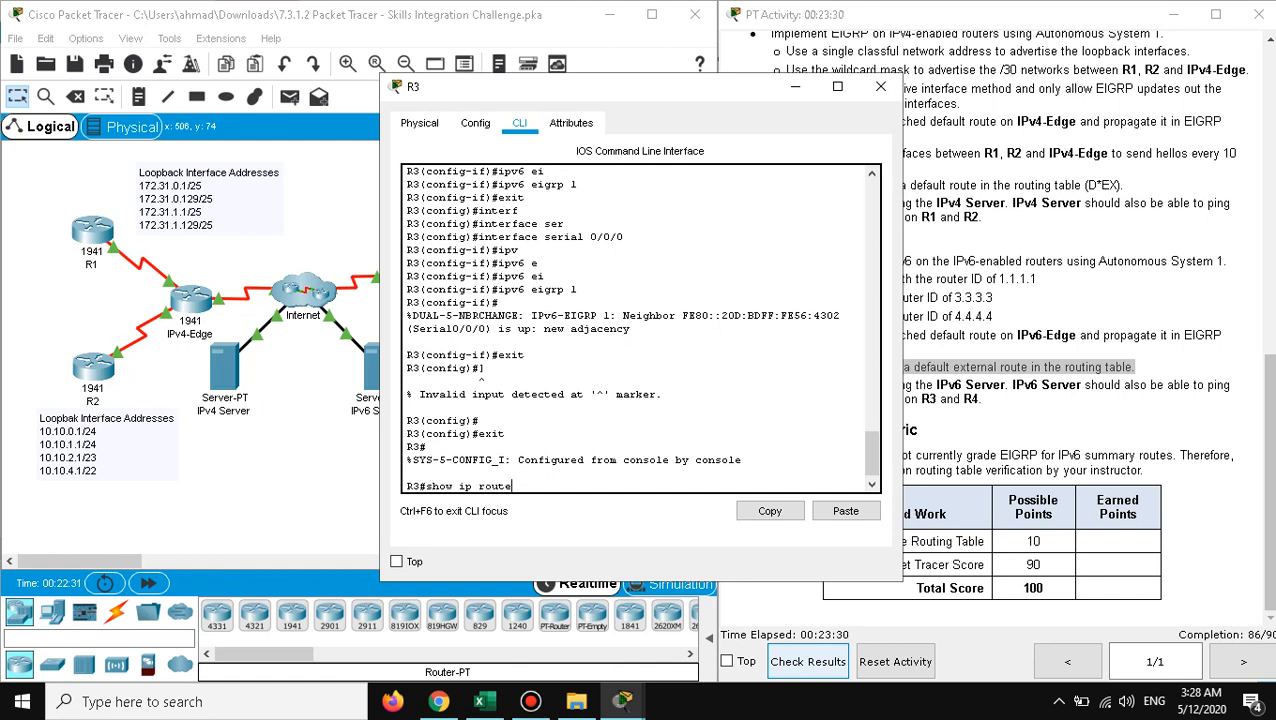
key("Return")
key("Return")
key("Return")
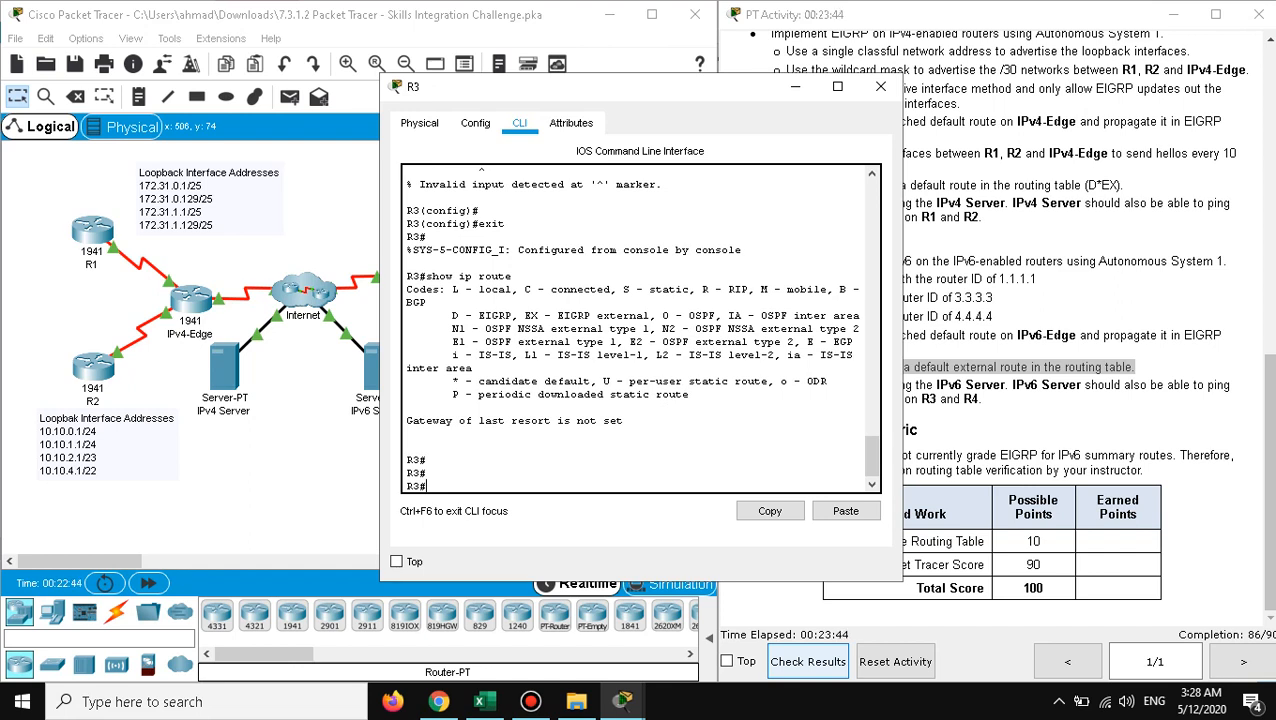
Step: Display R3's IPv6 routing table with show ipv6 route
type("ipv6 route")
key("Return")
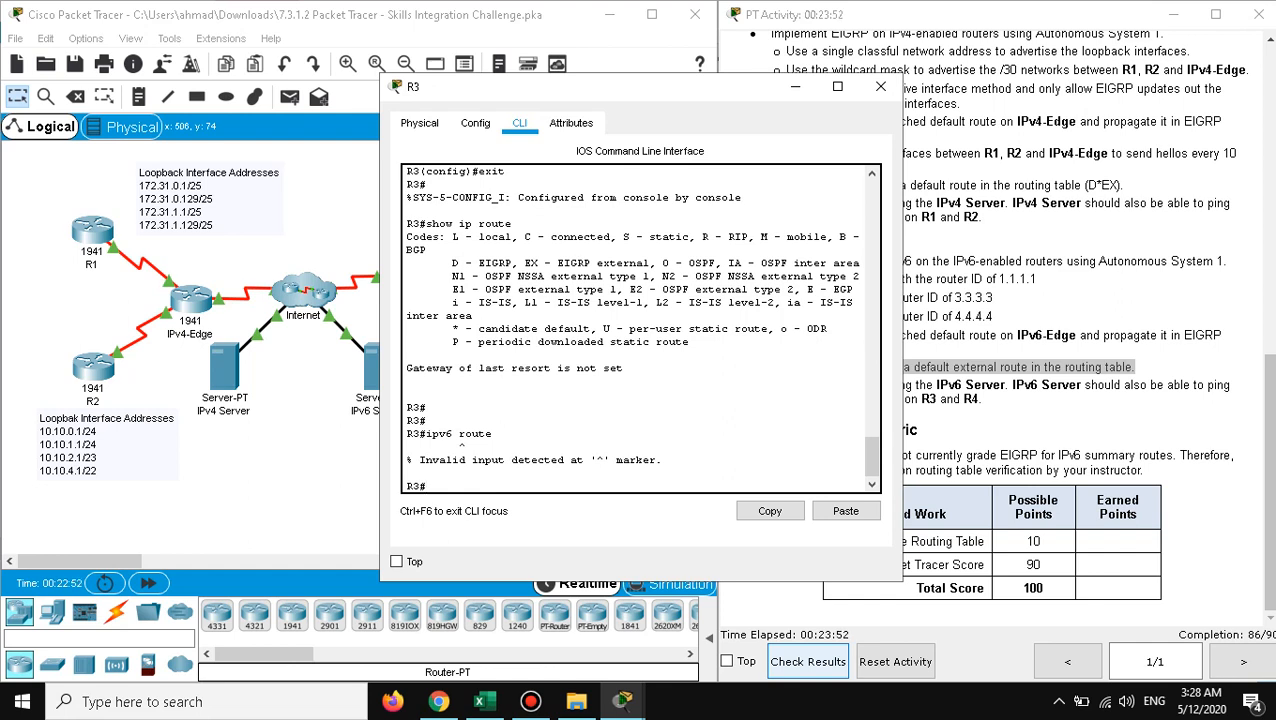
type("show ipv")
key("Tab")
type("o")
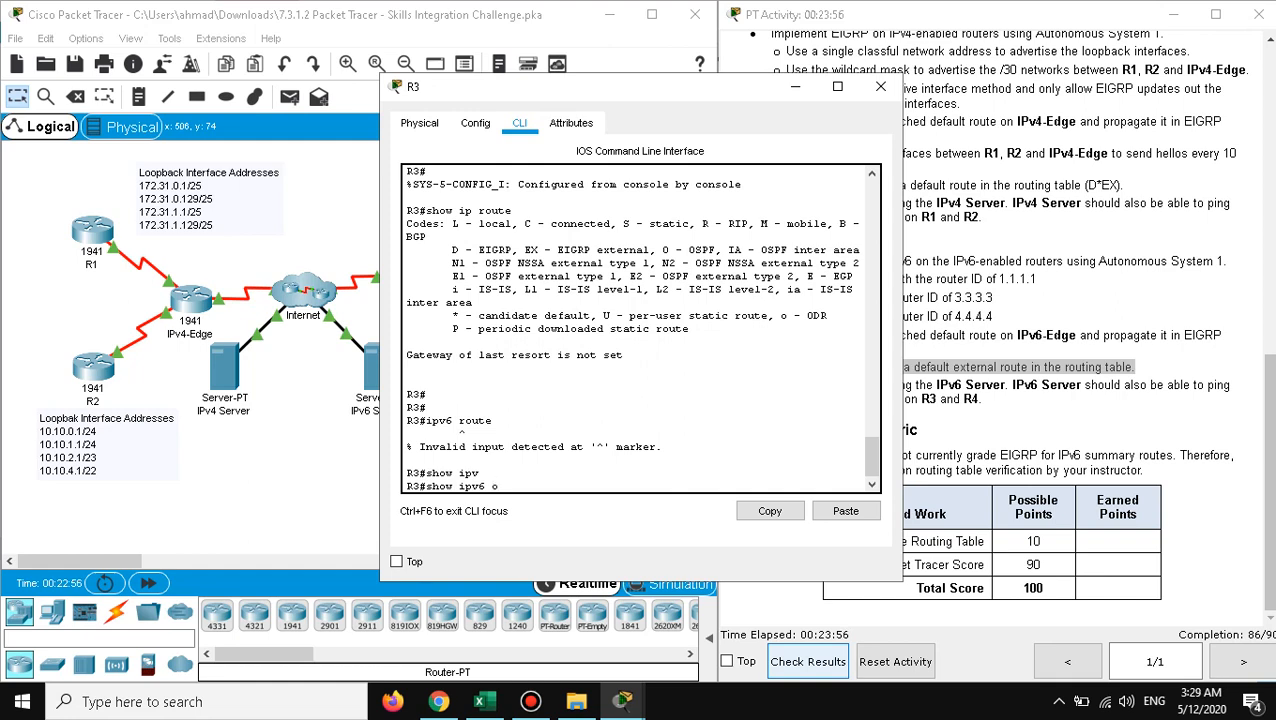
type("oute")
key("Return")
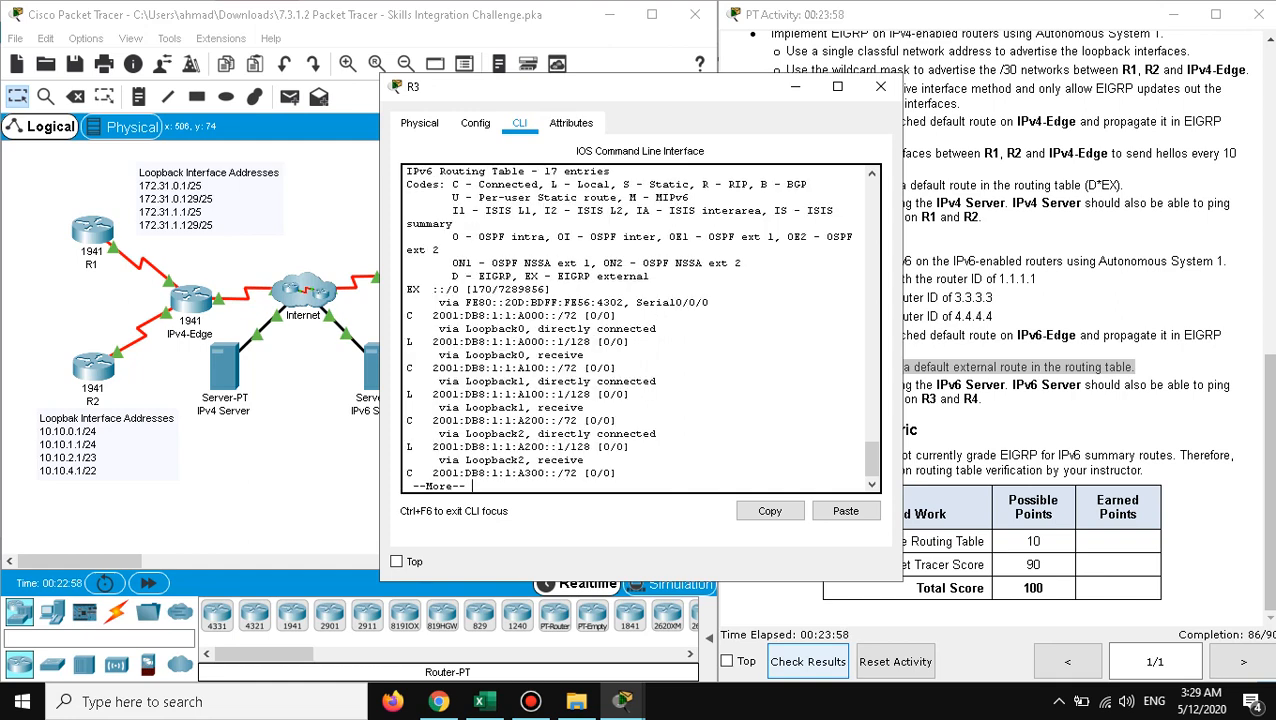
Step: Highlight the EIGRP external default route ::/0 in R3's IPv6 routing table, and close R3's window
key("Return")
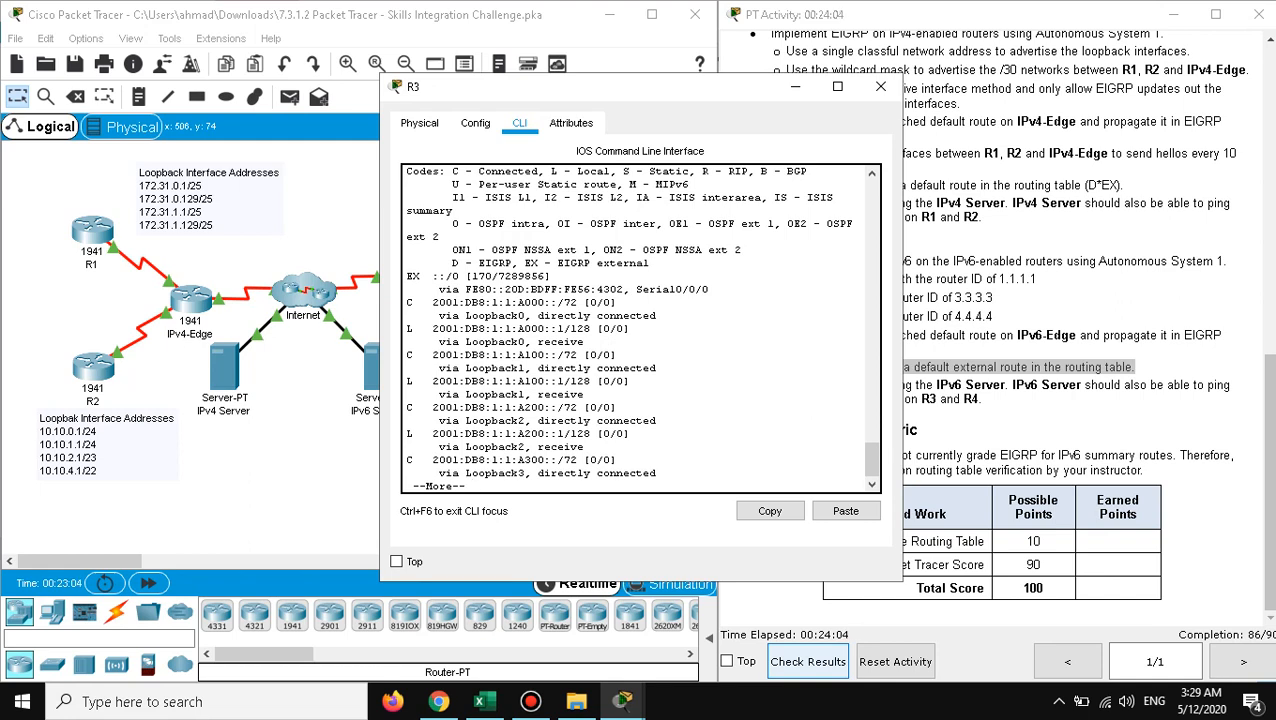
scroll(640, 328, "up", 3)
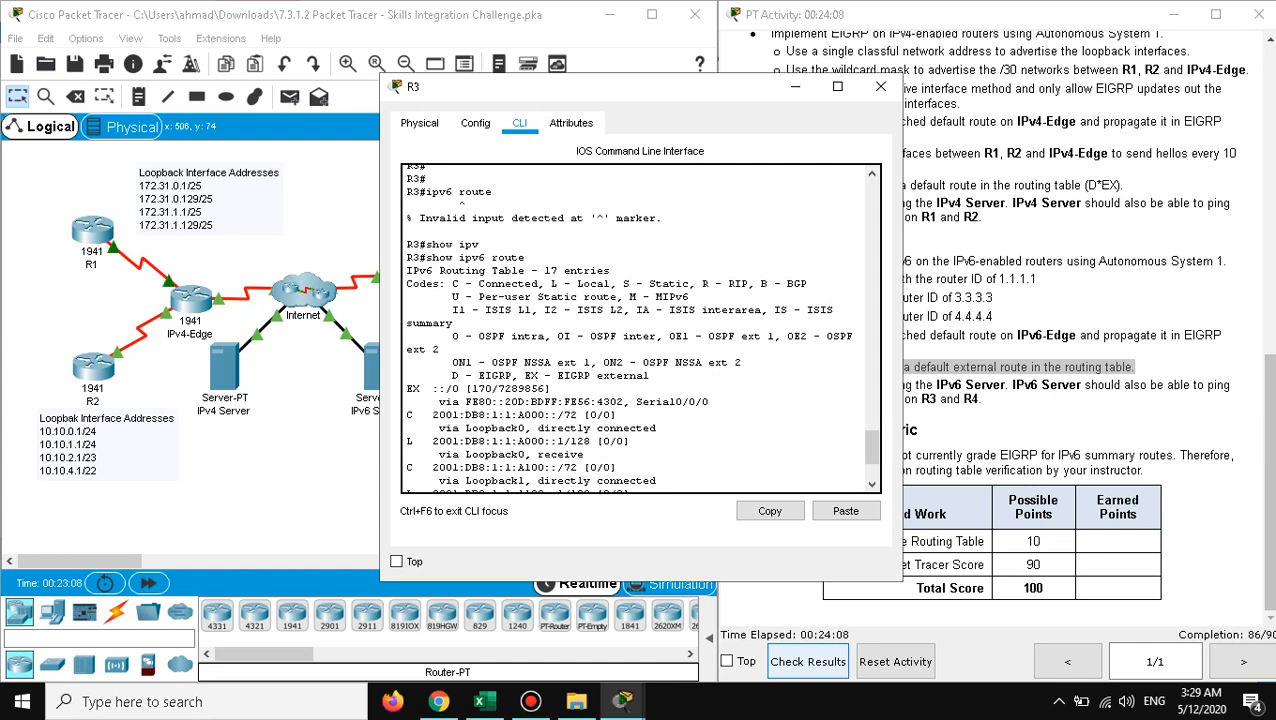
left_click_drag(708, 401, 406, 388)
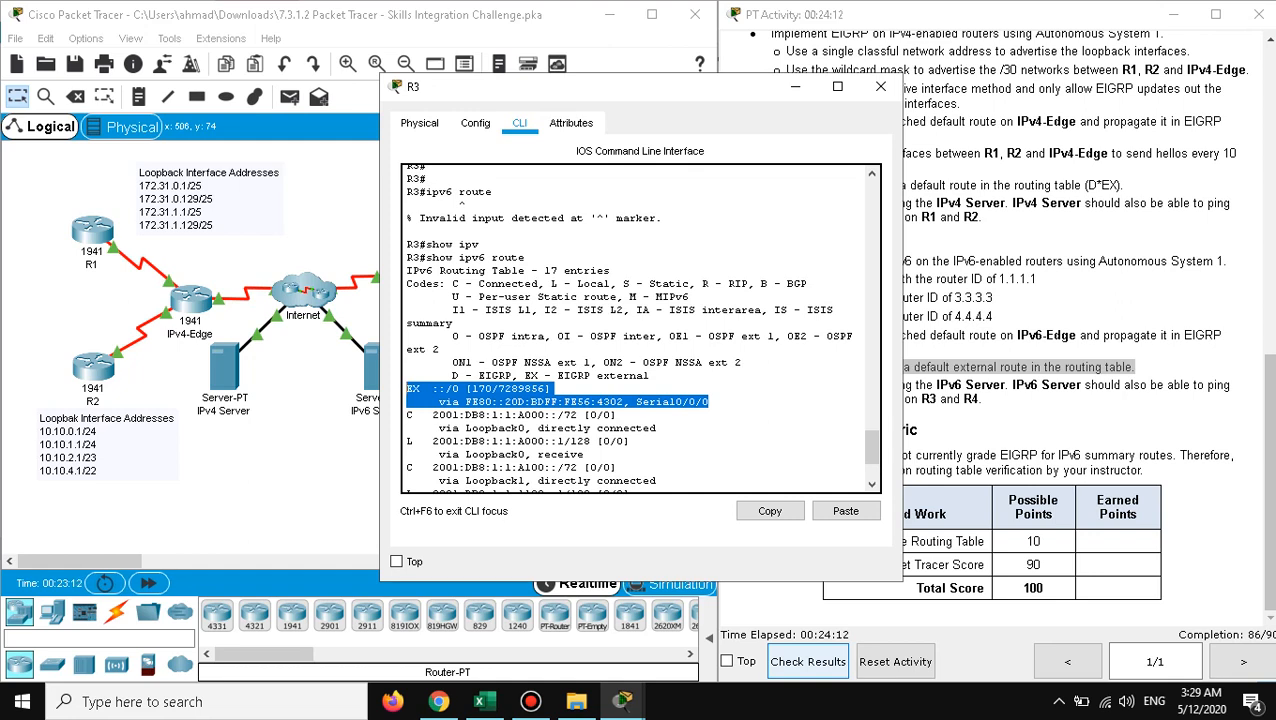
left_click(560, 402)
left_click(880, 86)
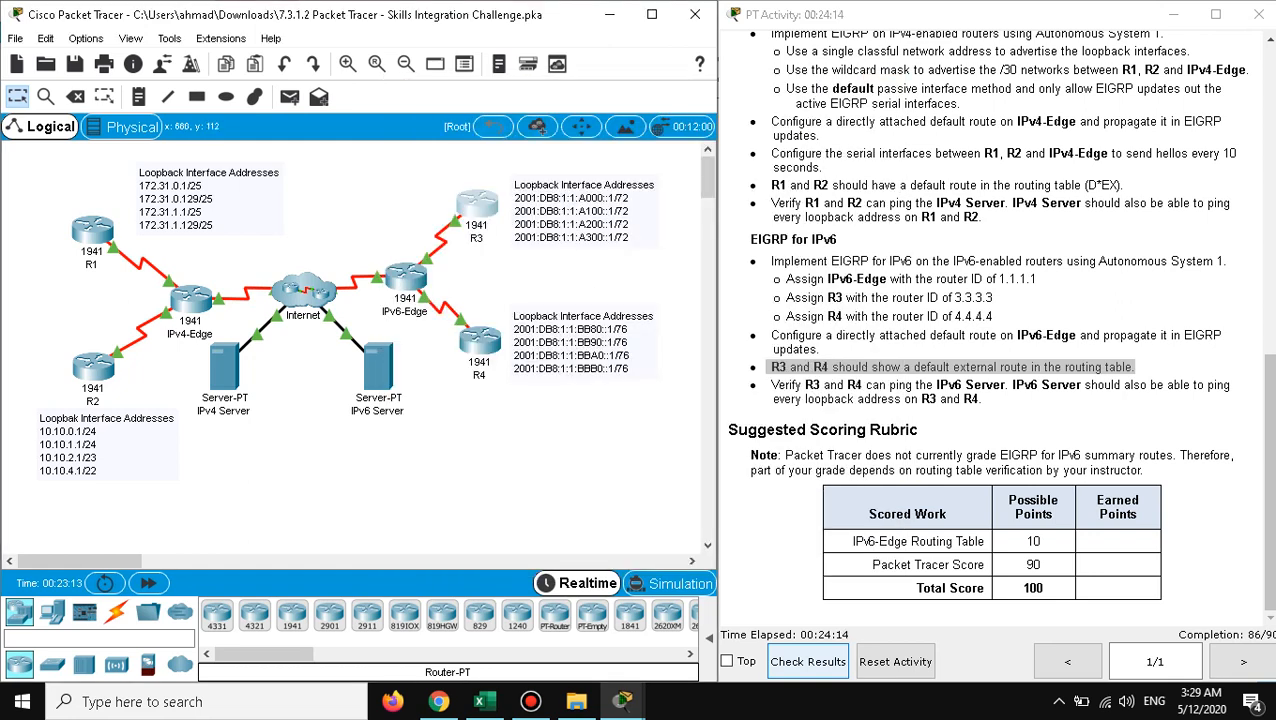
Step: Open R4's command line and exit from interface configuration to privileged EXEC mode
left_click(480, 341)
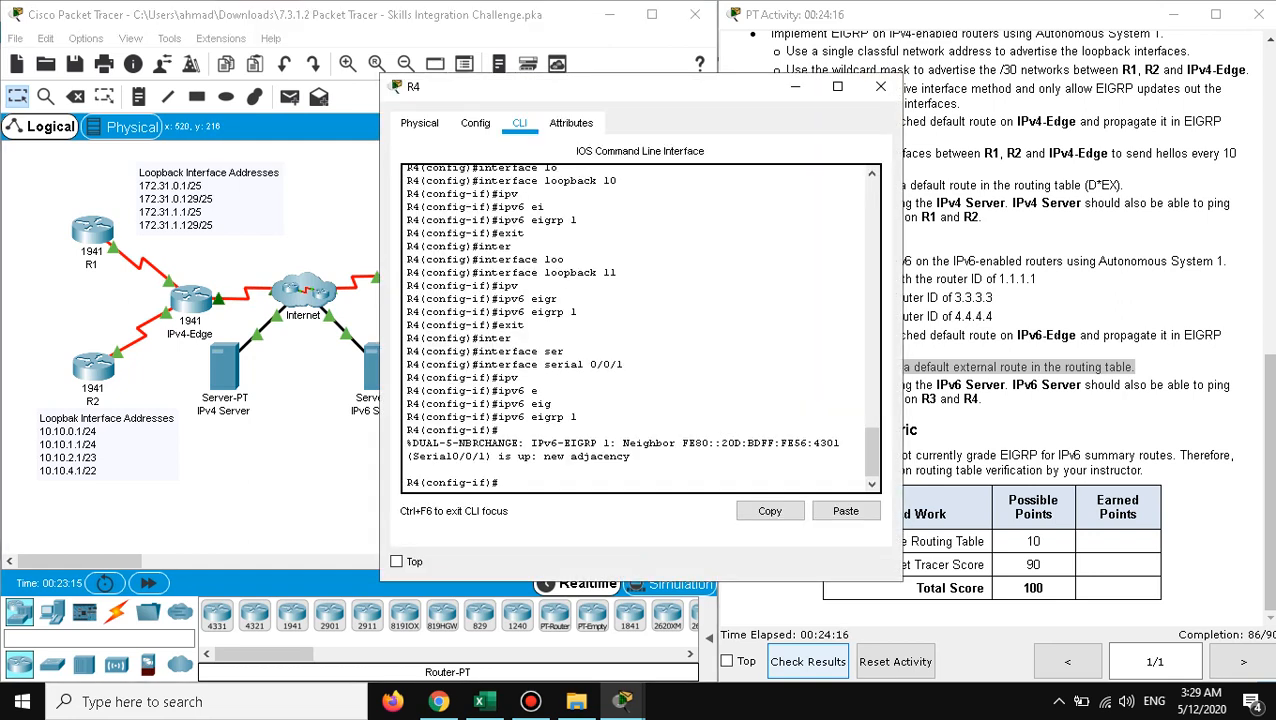
left_click(500, 482)
type("exit")
key("Return")
type("exit")
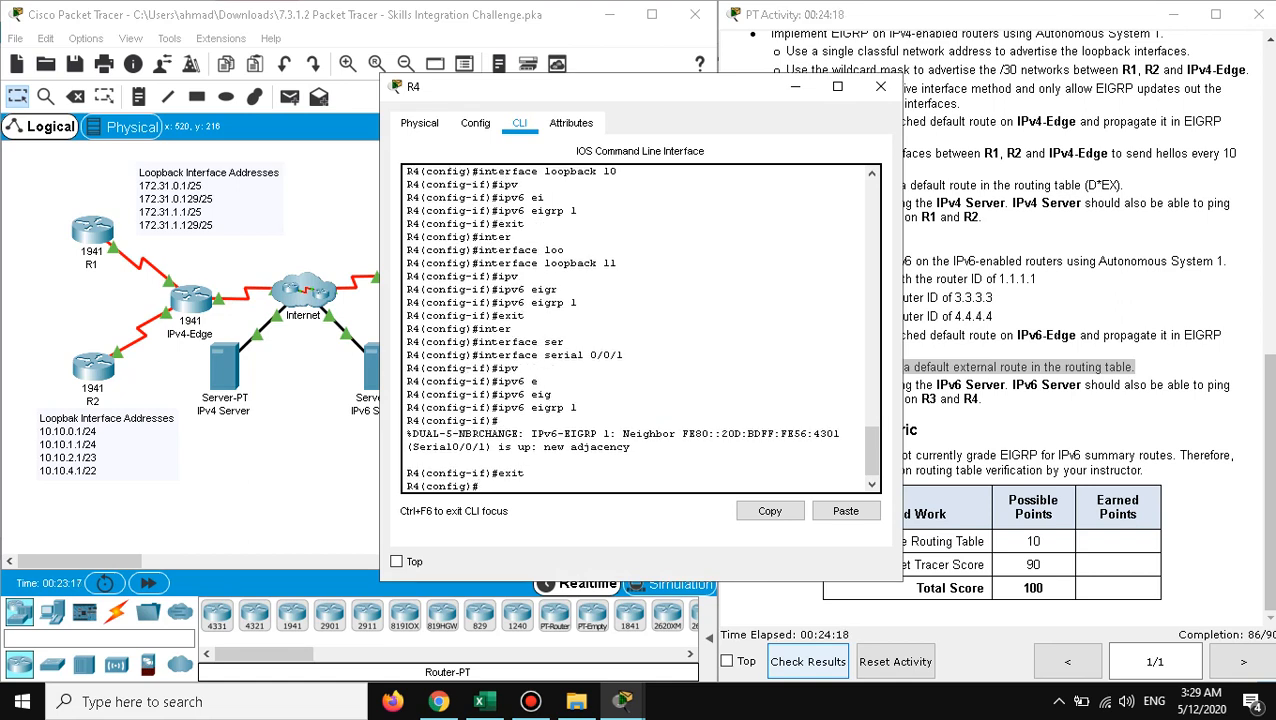
key("Return")
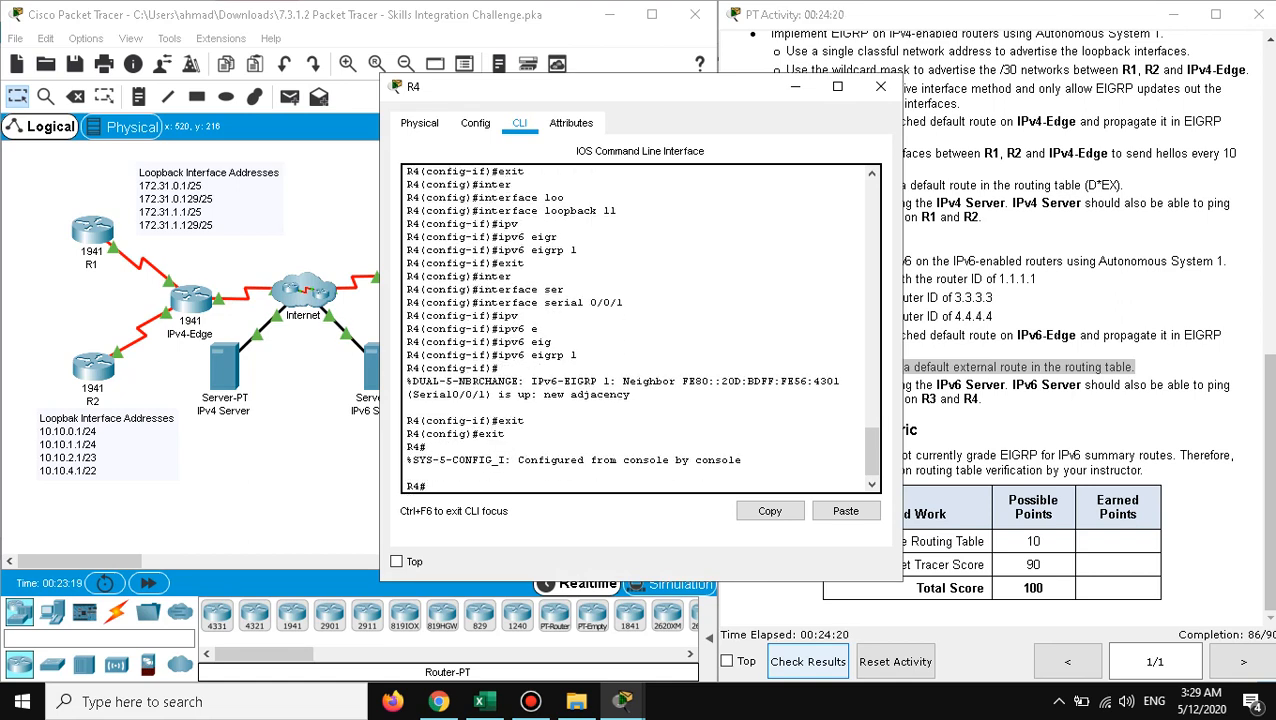
Step: Display R4's IPv6 routing table with show ipv6 route and page through it to the end
type("show ipv6 rout")
key("Tab")
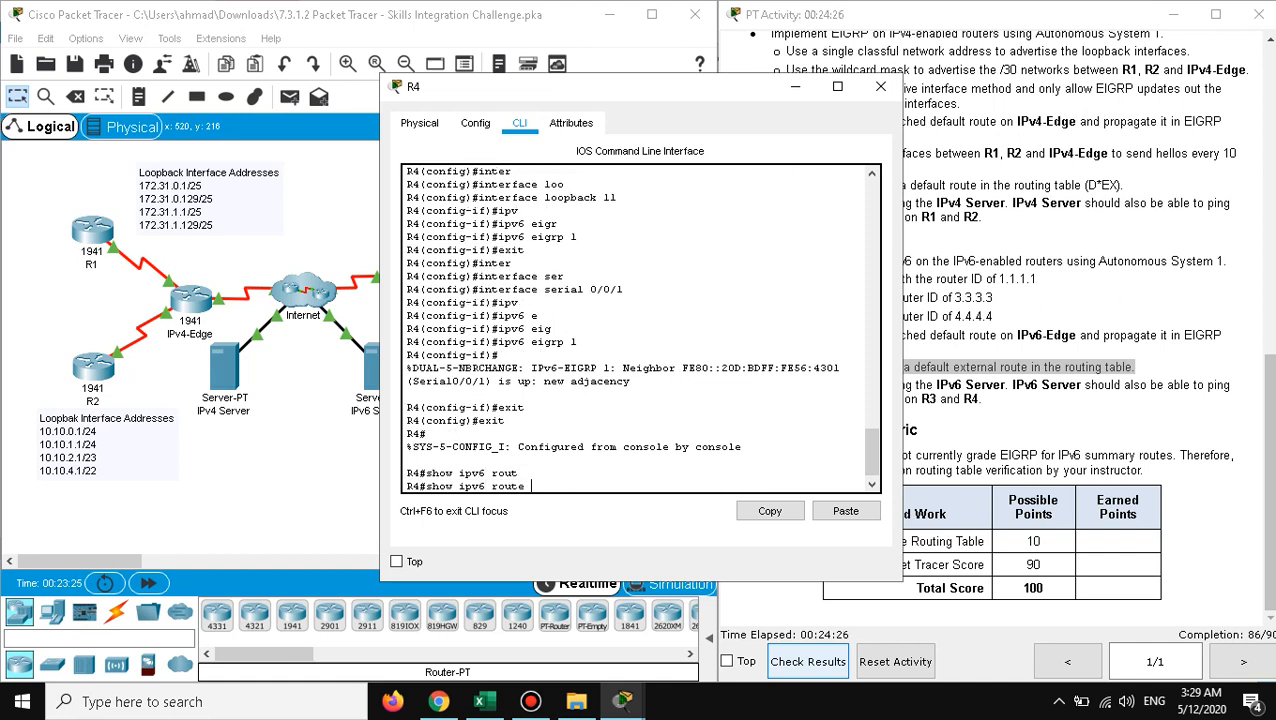
key("Return")
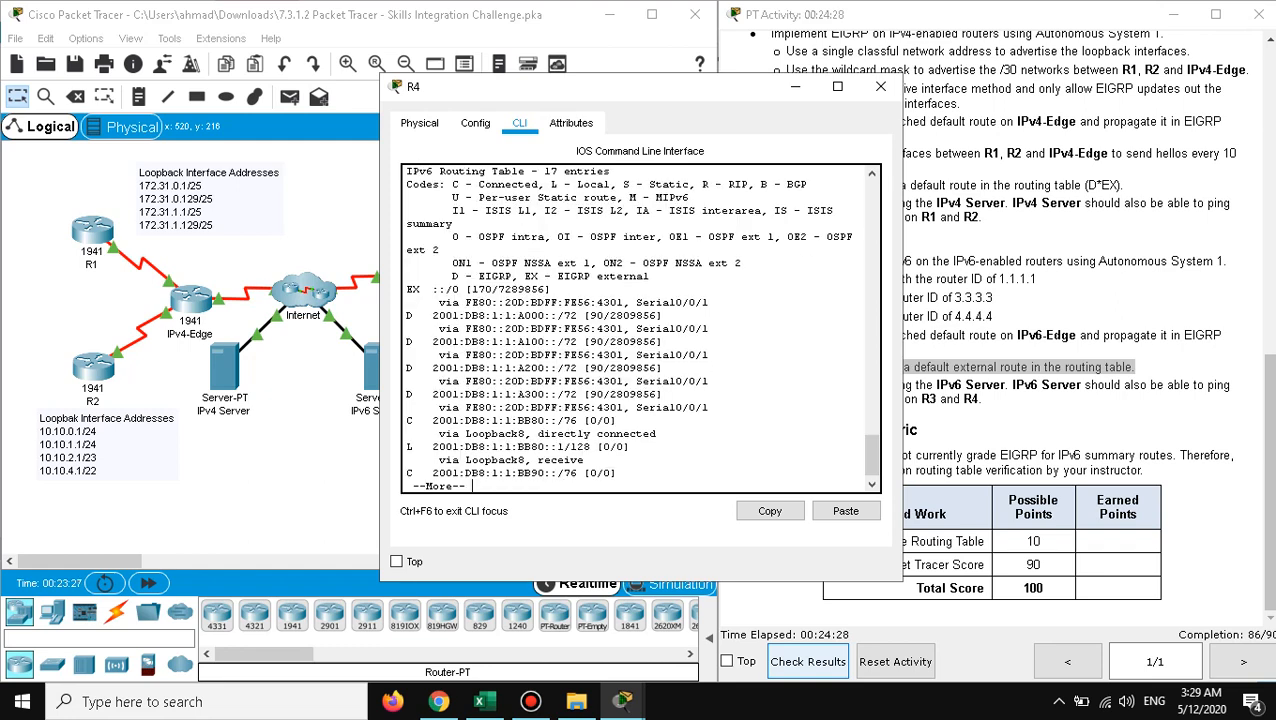
key("Return")
key("Return")
key("Return")
key("Return")
key("Return")
key("Return")
key("Return")
key("Return")
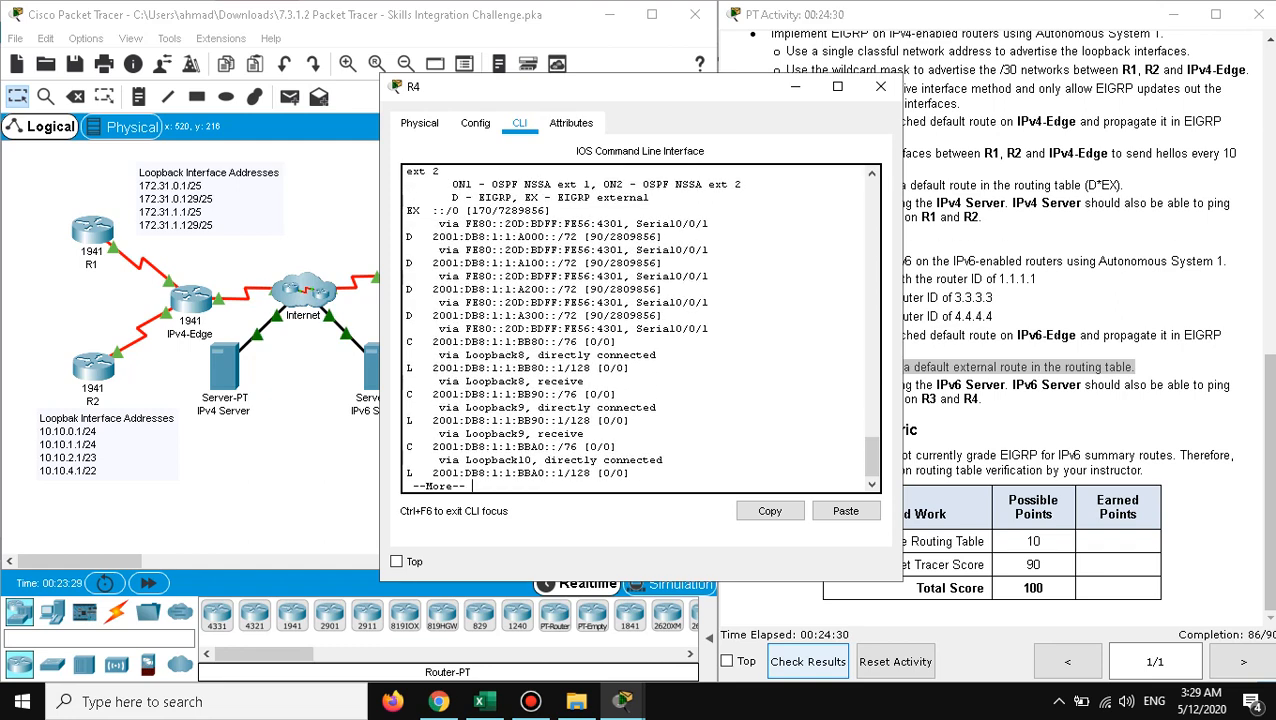
key("Return")
key("Return")
key("Return")
key("Return")
key("Return")
key("Return")
key("Return")
key("Return")
key("Return")
key("Return")
key("Return")
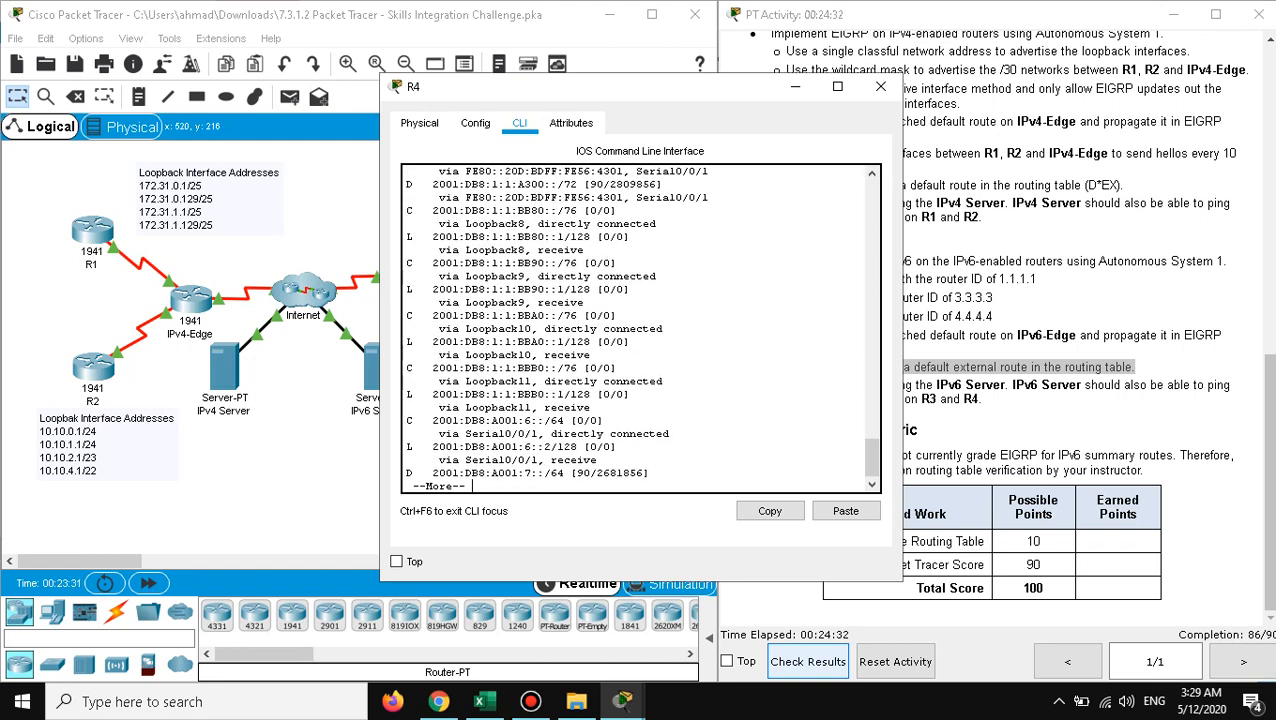
key("Return")
key("Return")
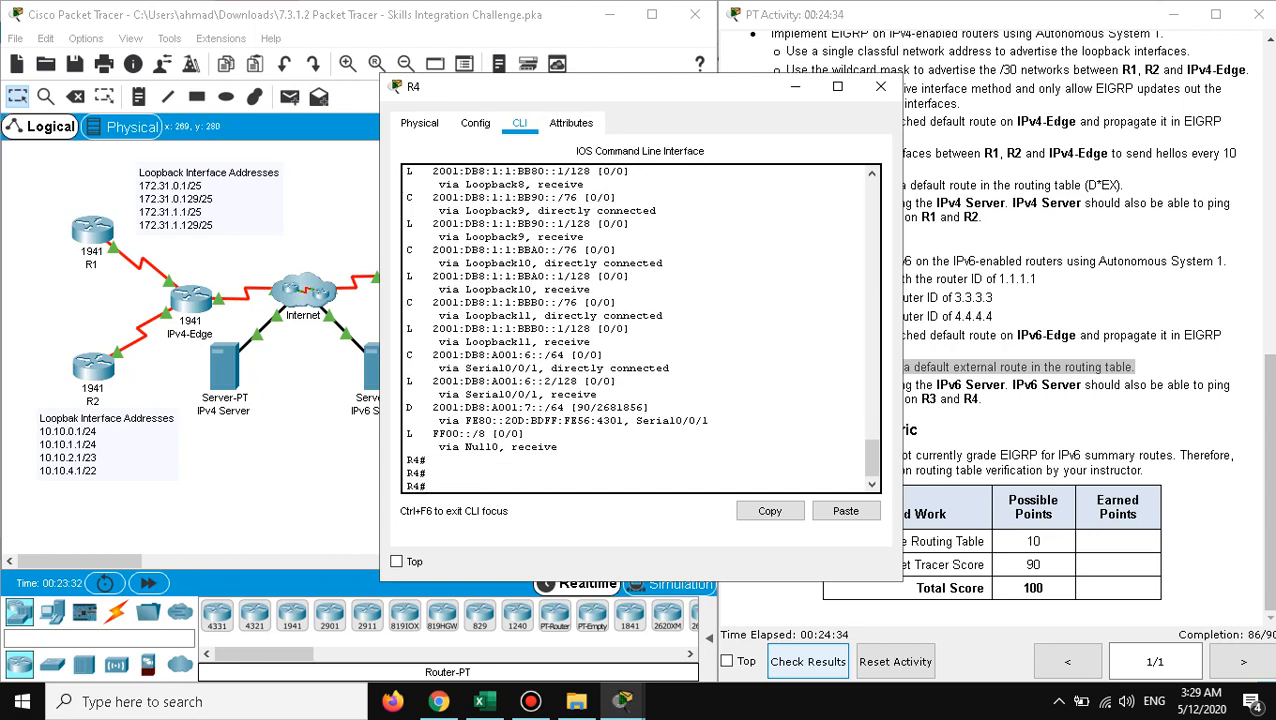
Step: Highlight the EIGRP external default route ::/0 in R4's IPv6 routing table, and close R4's window
scroll(640, 328, "up", 10)
scroll(640, 328, "down", 6)
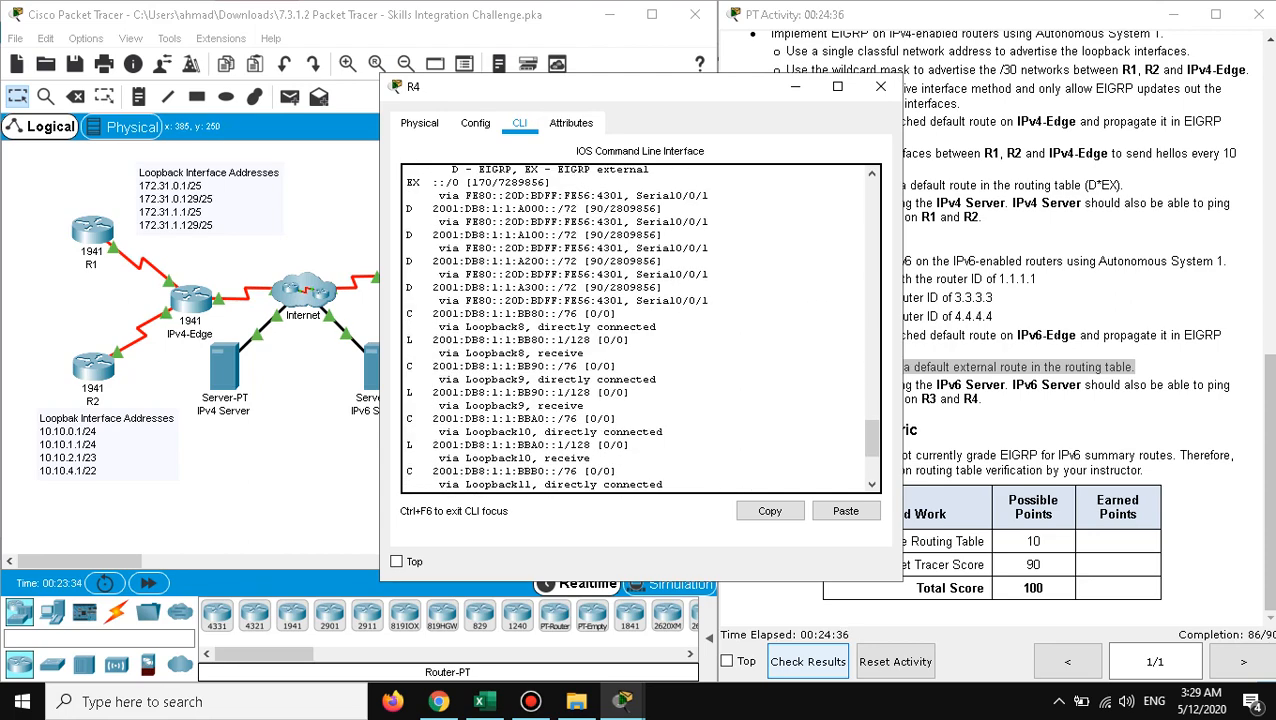
scroll(640, 328, "up", 7)
scroll(640, 328, "down", 1)
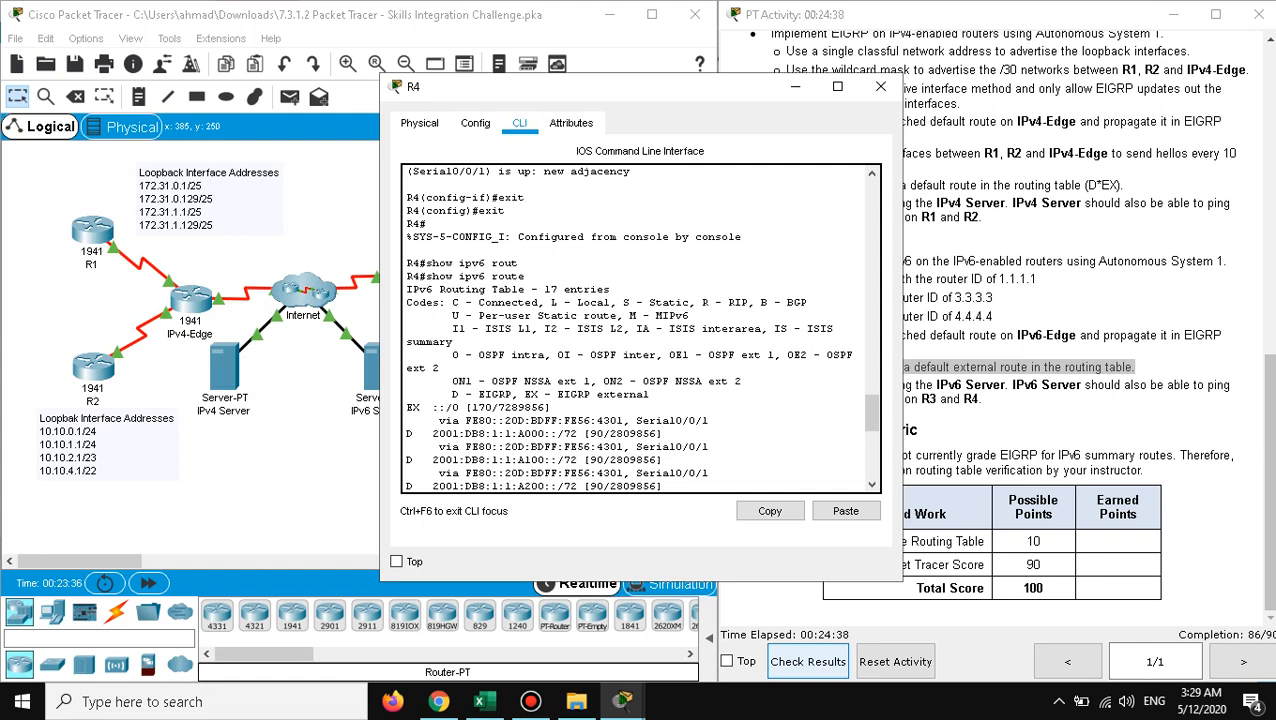
left_click_drag(710, 420, 406, 407)
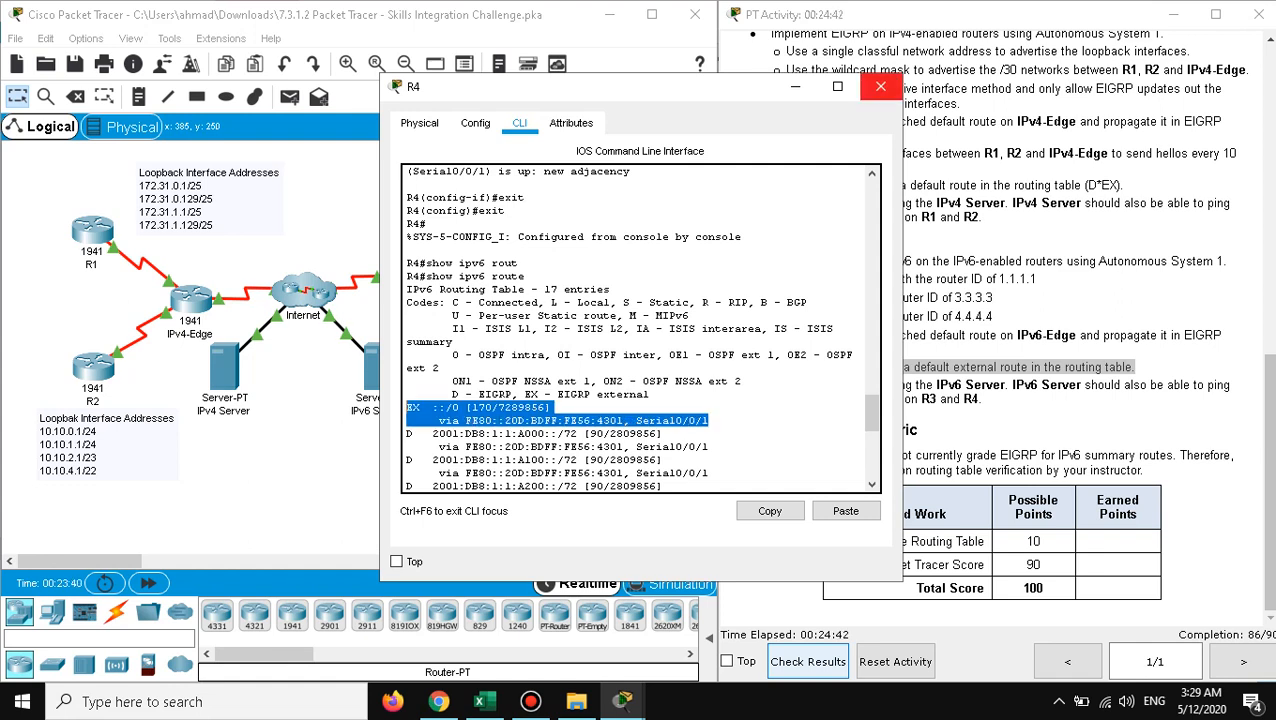
left_click(880, 87)
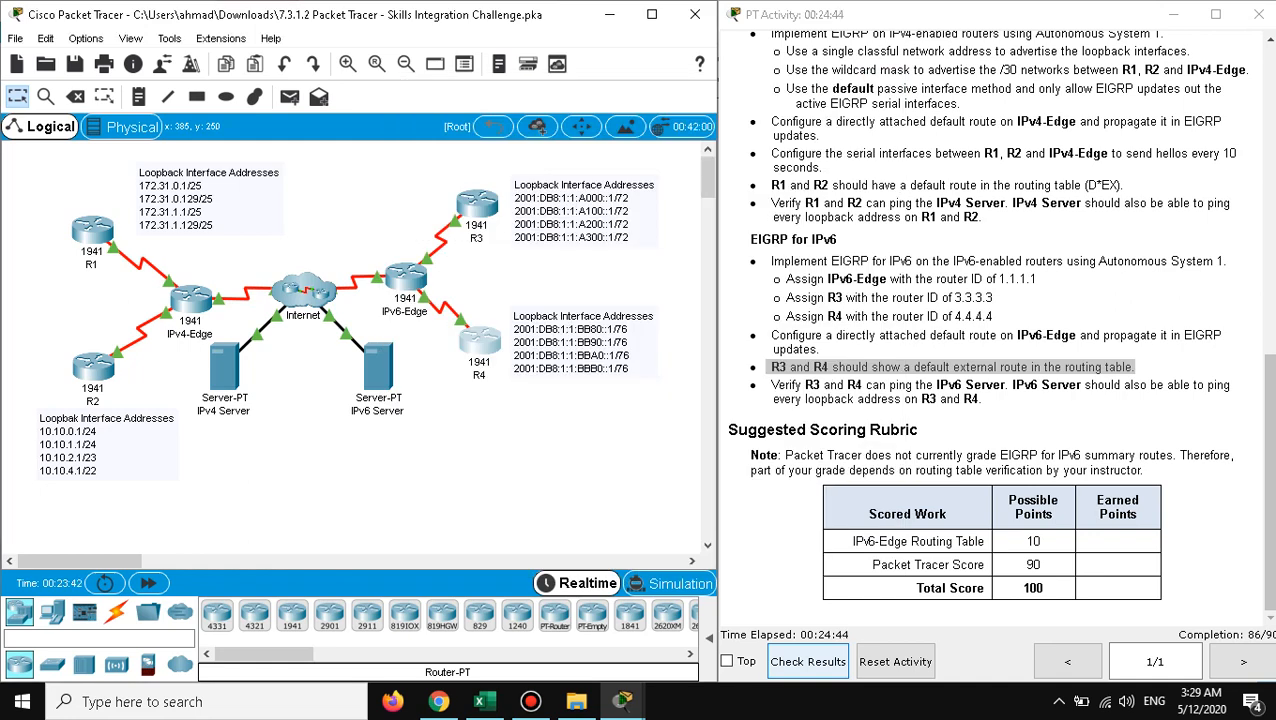